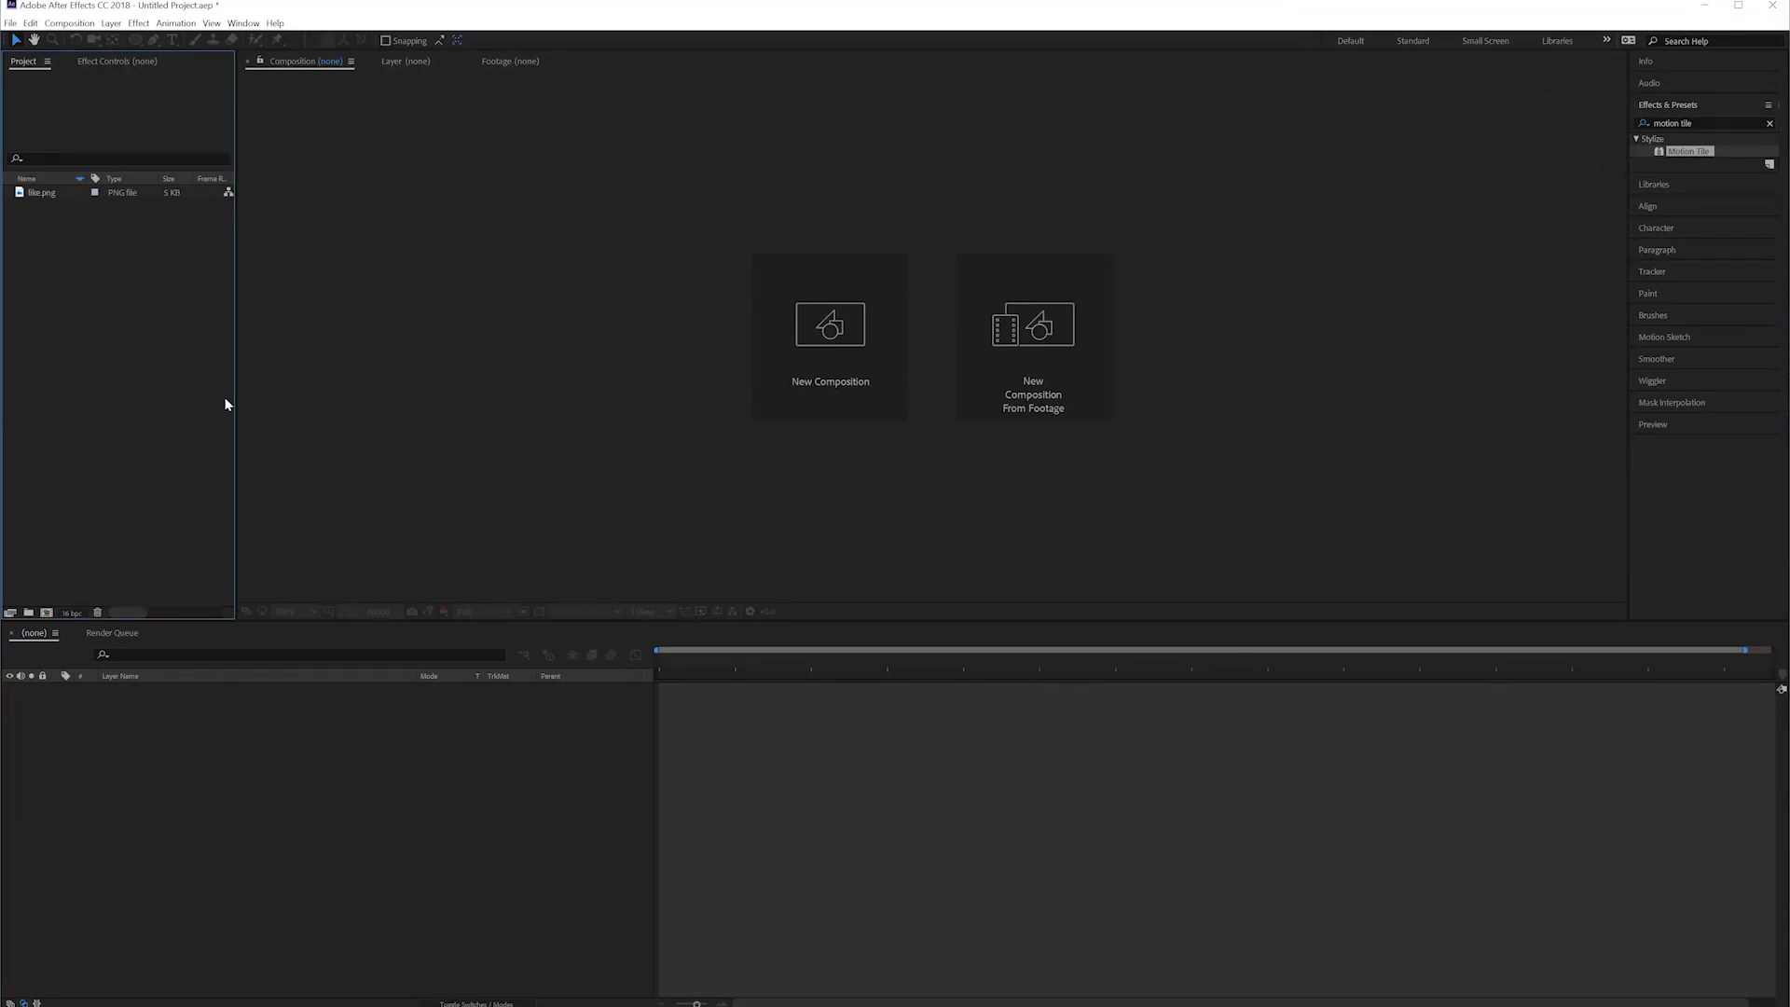
Open like.png in the Footage viewer, toggle the transparency grid, and view it at 100% and 200%
left_click(19, 193)
double_click(19, 193)
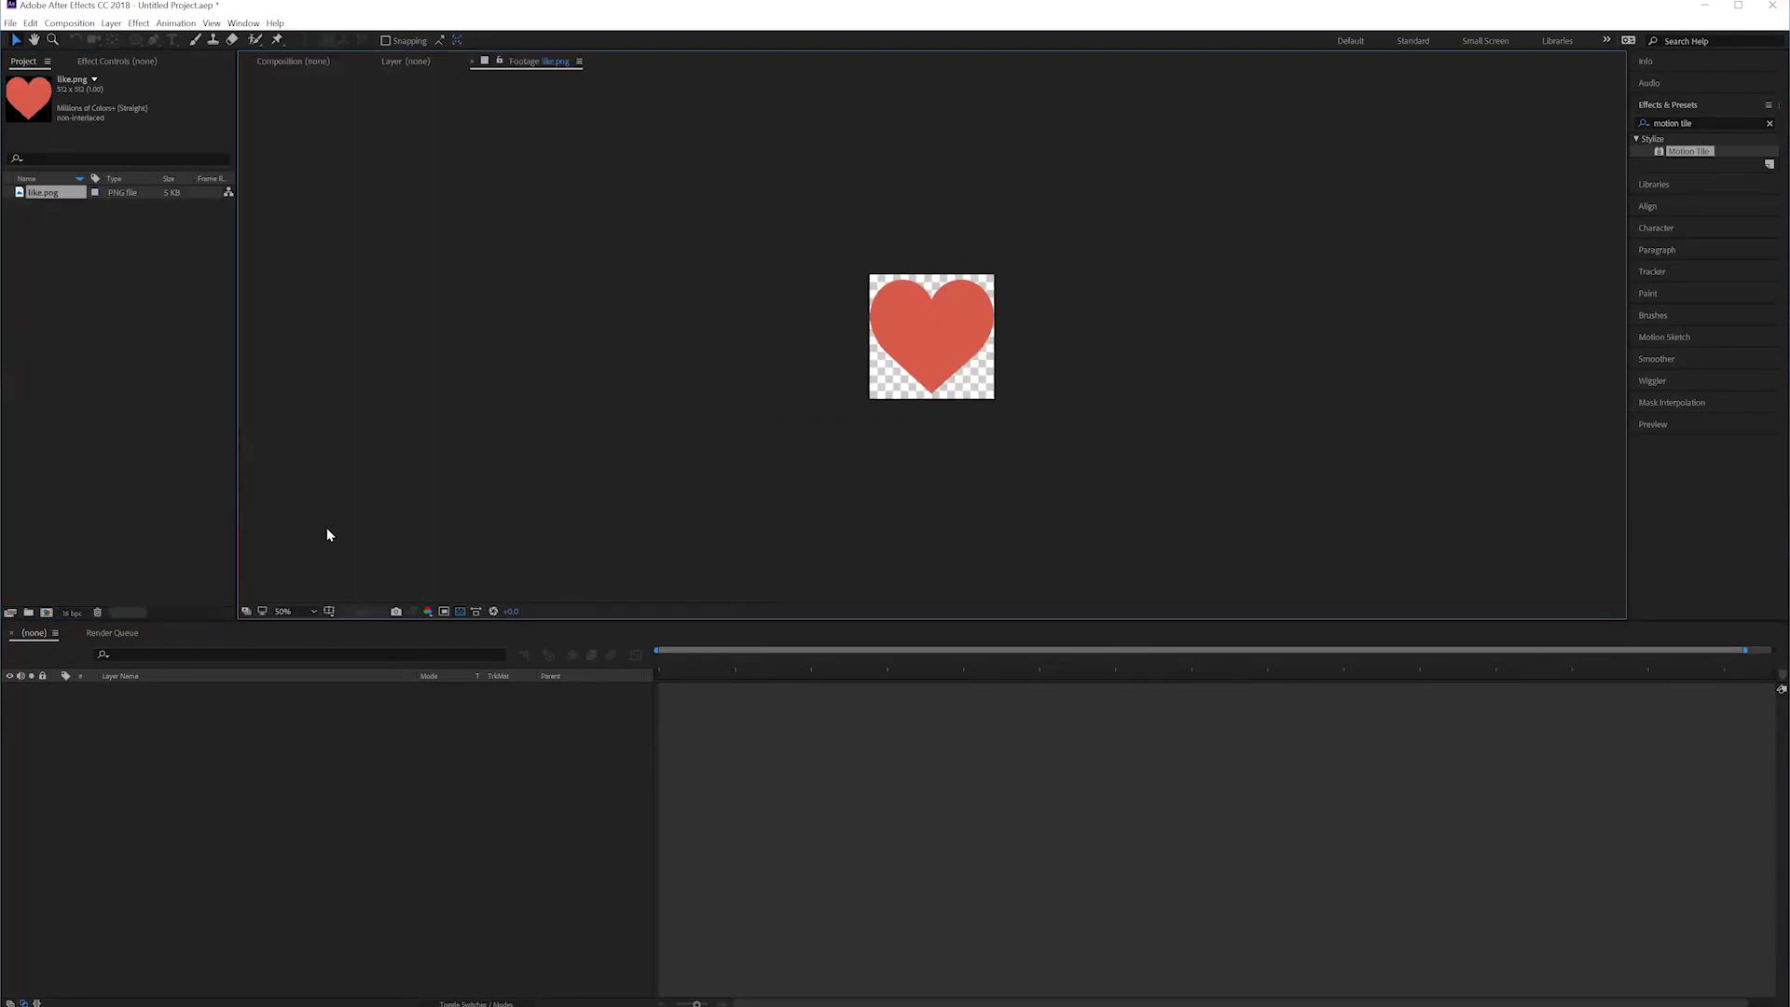
key("slash")
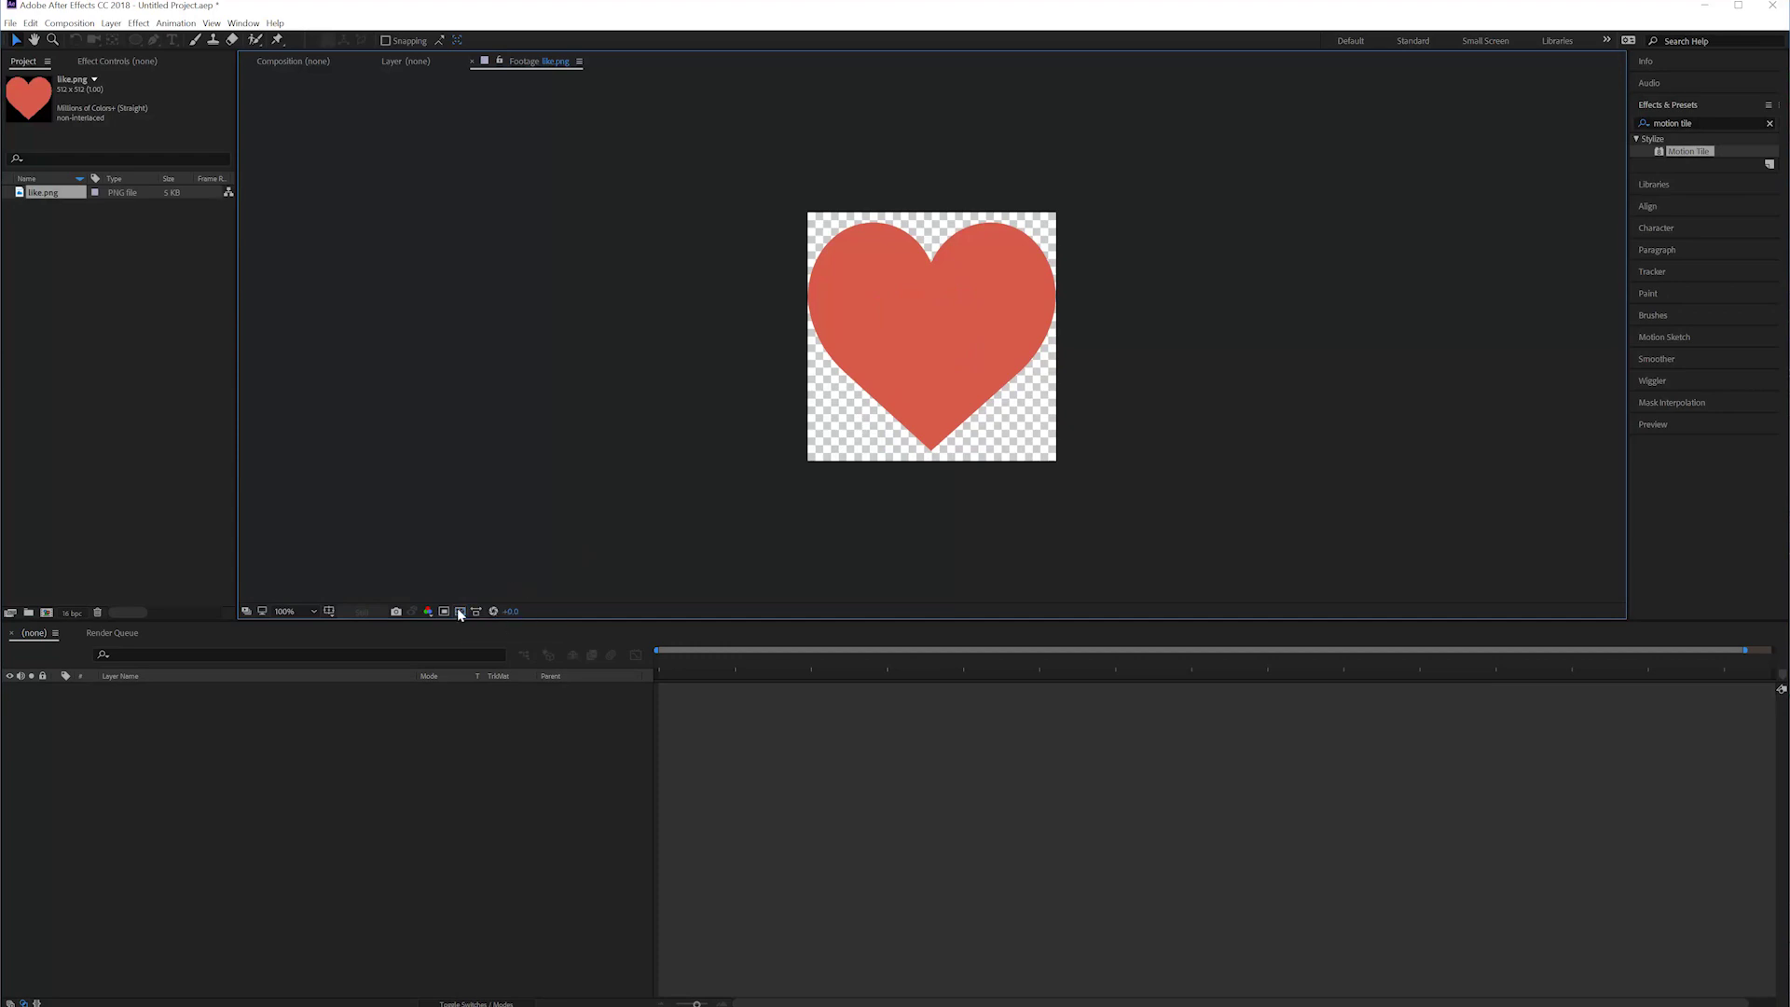
left_click(460, 611)
left_click(460, 612)
left_click(460, 612)
left_click(460, 611)
key("period")
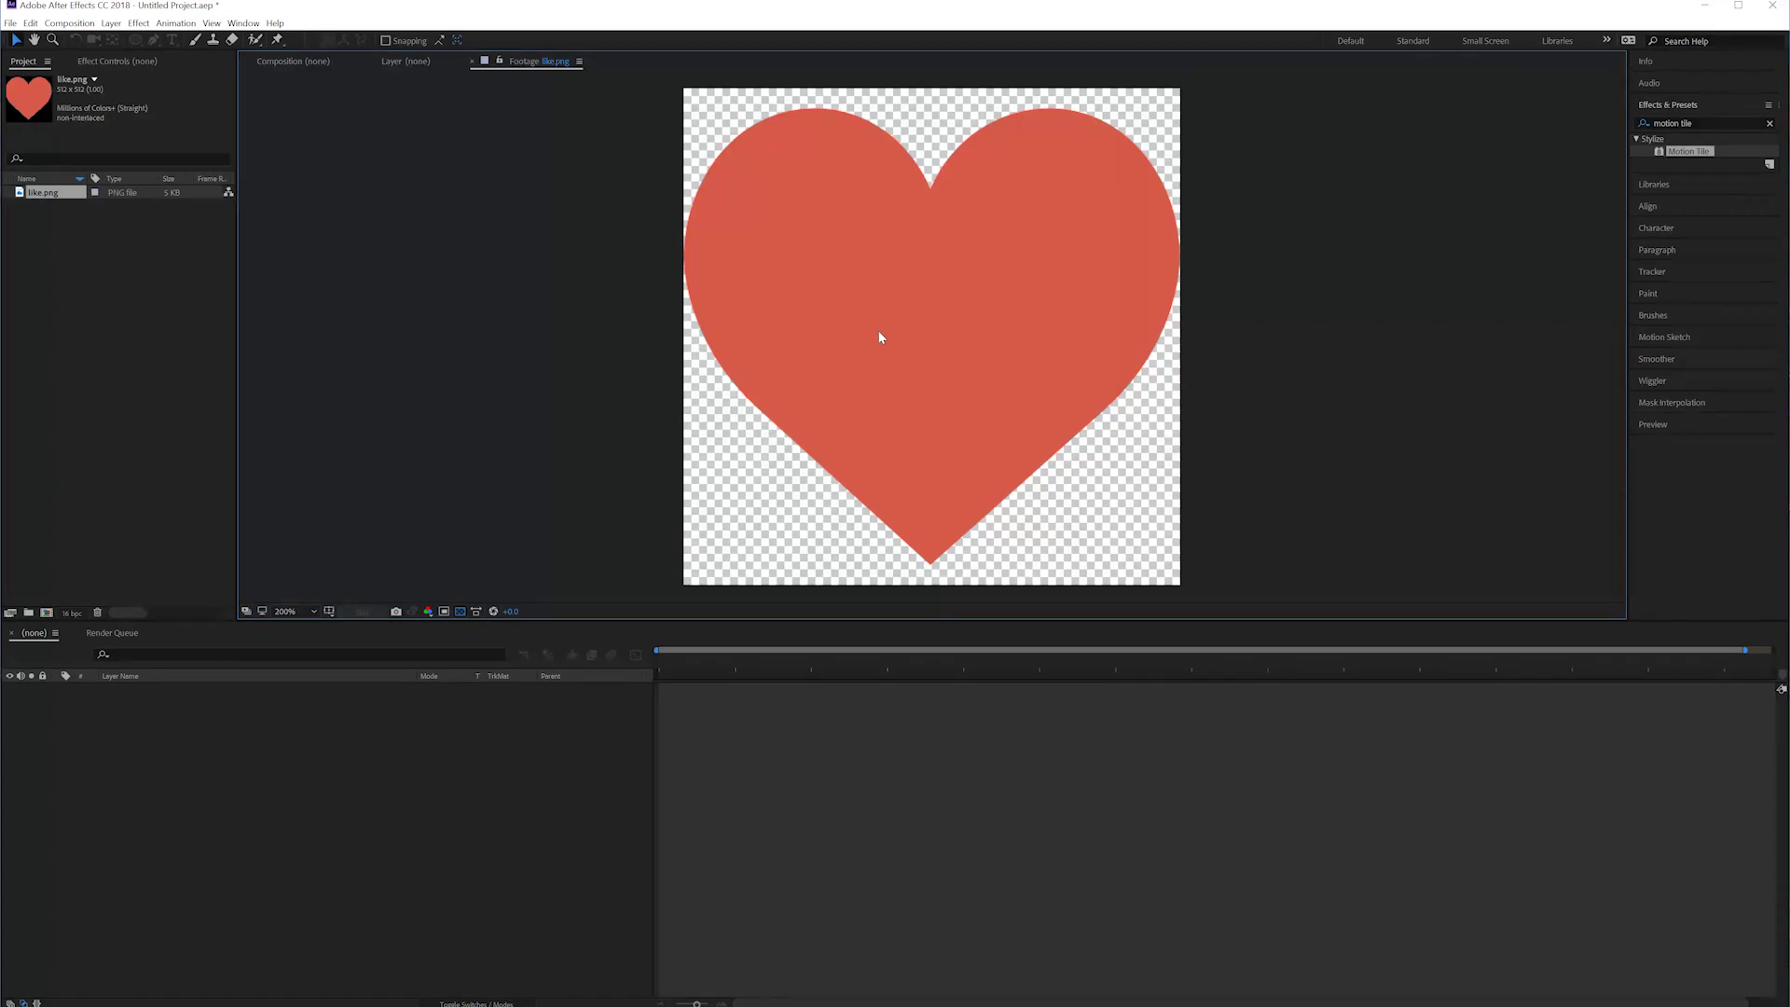
key("comma")
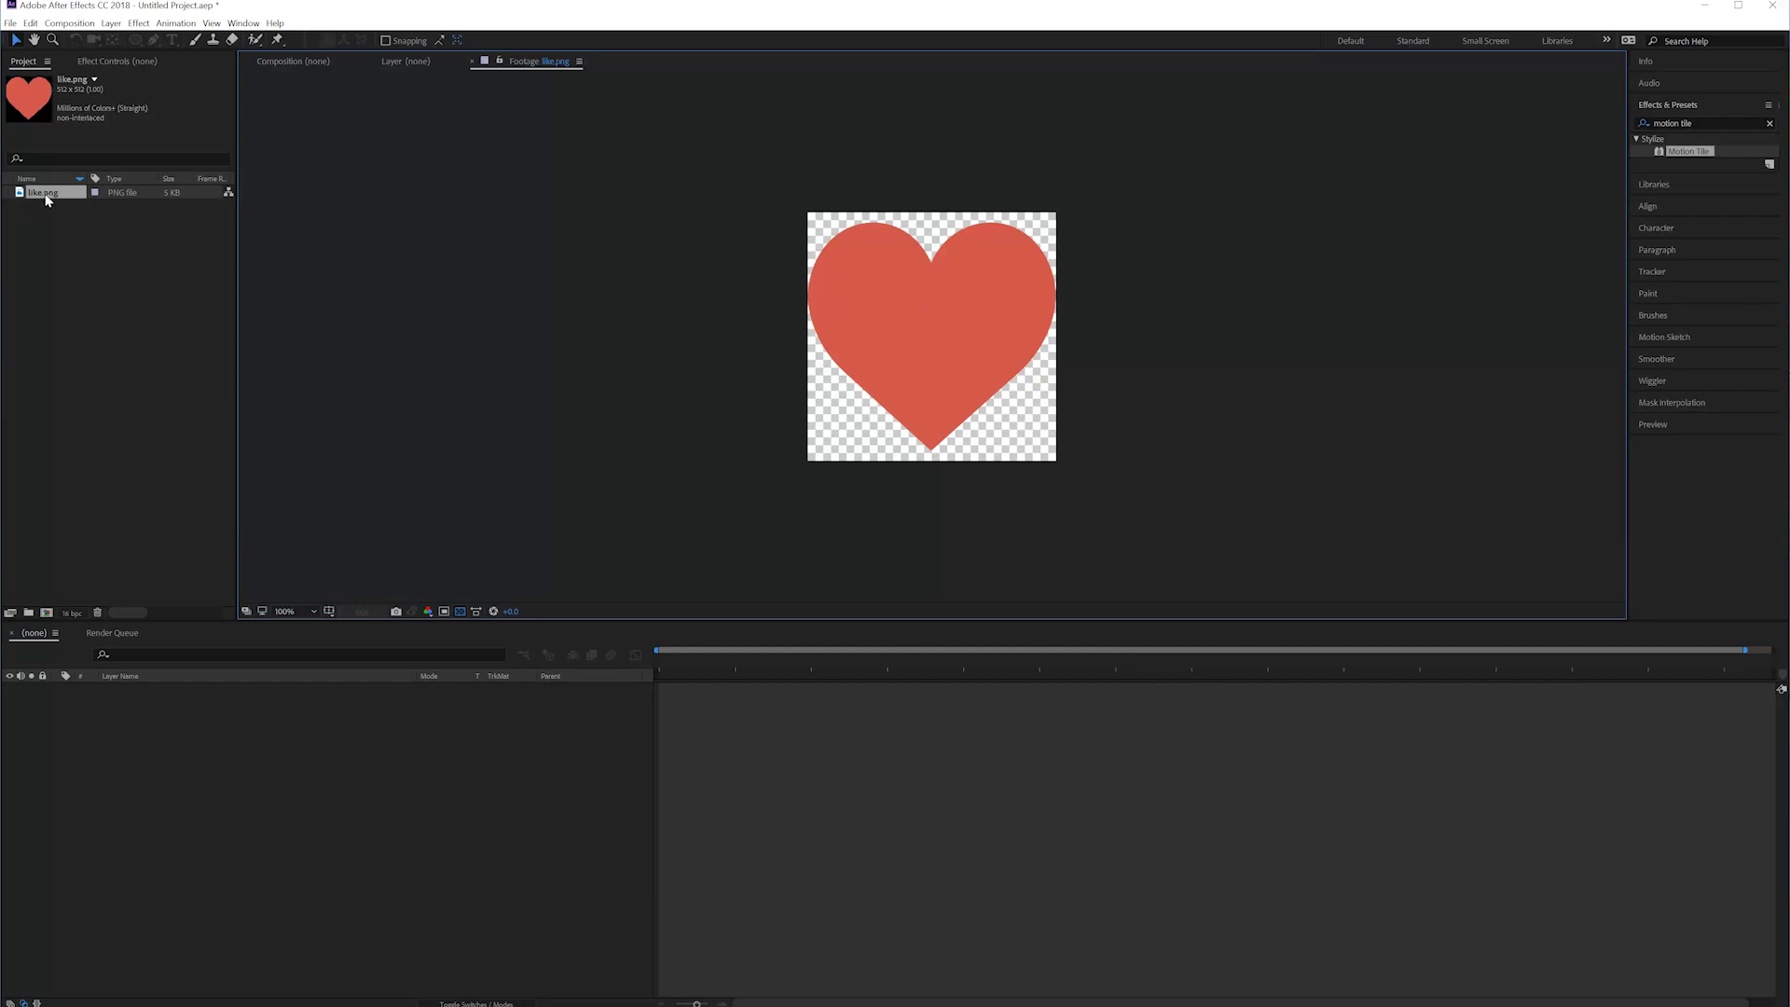
Set up a new composition named Main Comp: 1920×1080 with aspect unlinked, 60 fps, 600 frames
left_click(47, 614)
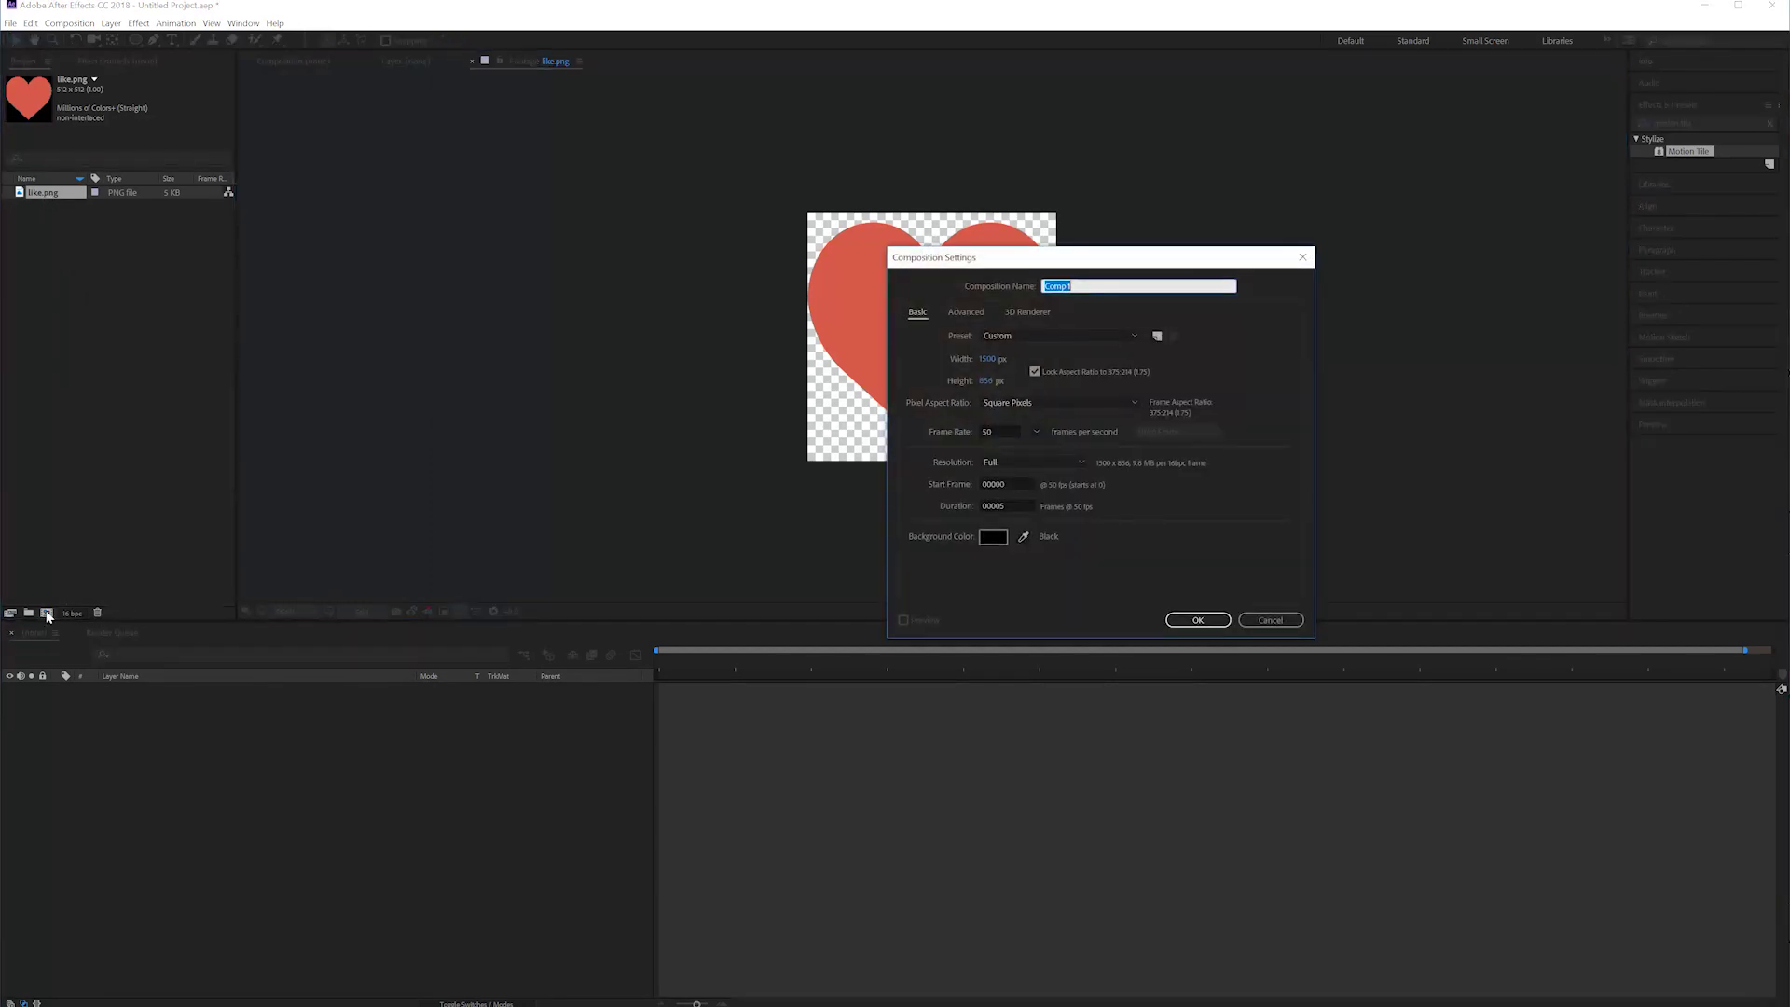
type("Main Comp")
key("Tab")
key("Tab")
key("Tab")
type("1920")
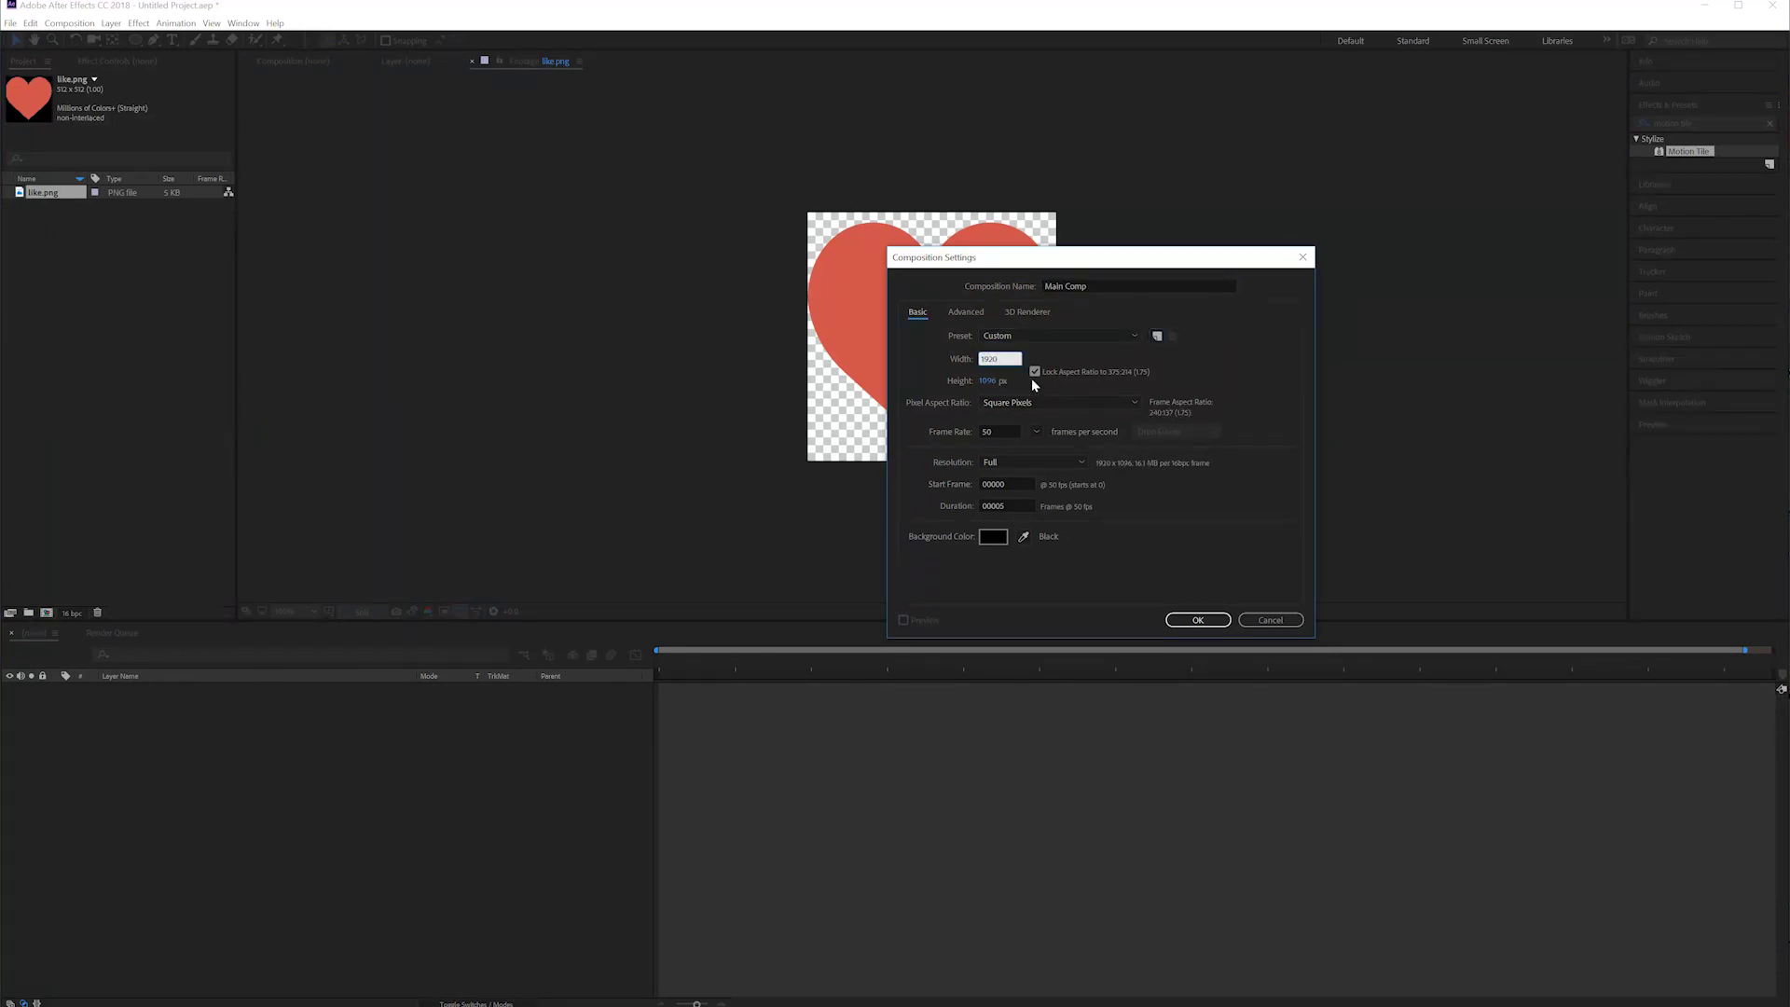
left_click(1034, 372)
type("1080")
left_click(999, 431)
type("60")
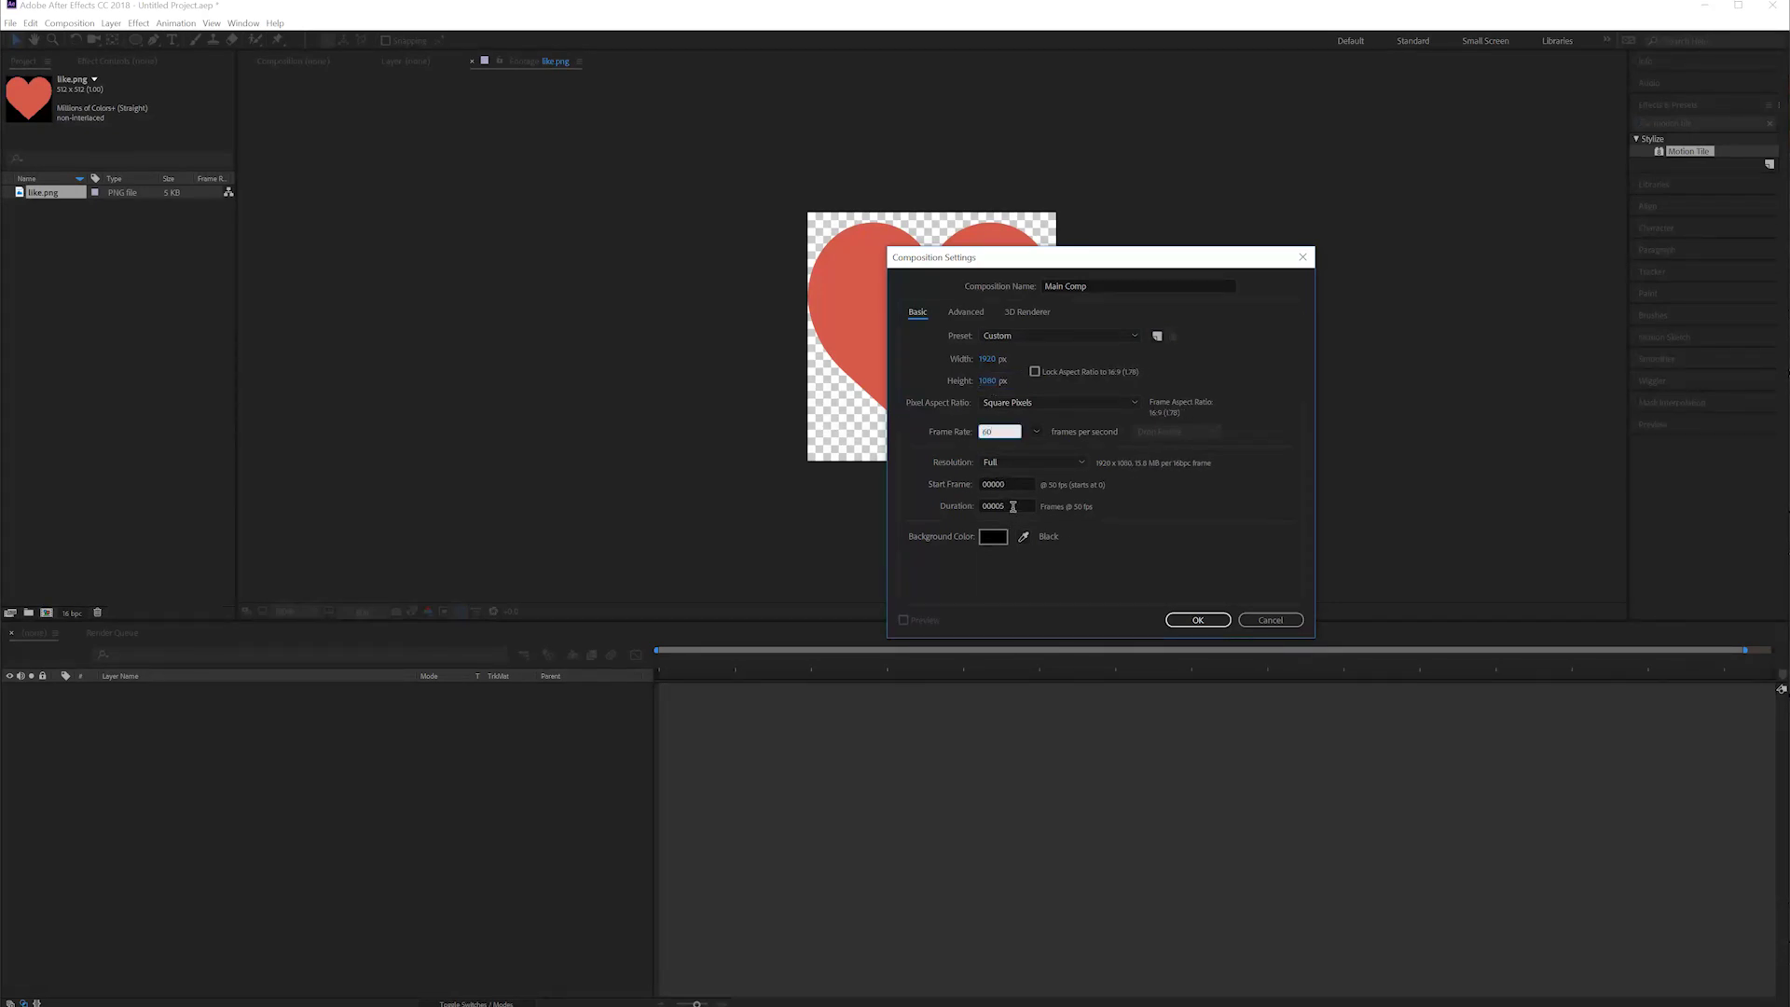
left_click(1013, 504)
type("300")
key("BackSpace")
key("BackSpace")
key("BackSpace")
type("600")
Create Main Comp with timecode display, then add the like.png layer and hide it
left_click(1211, 624)
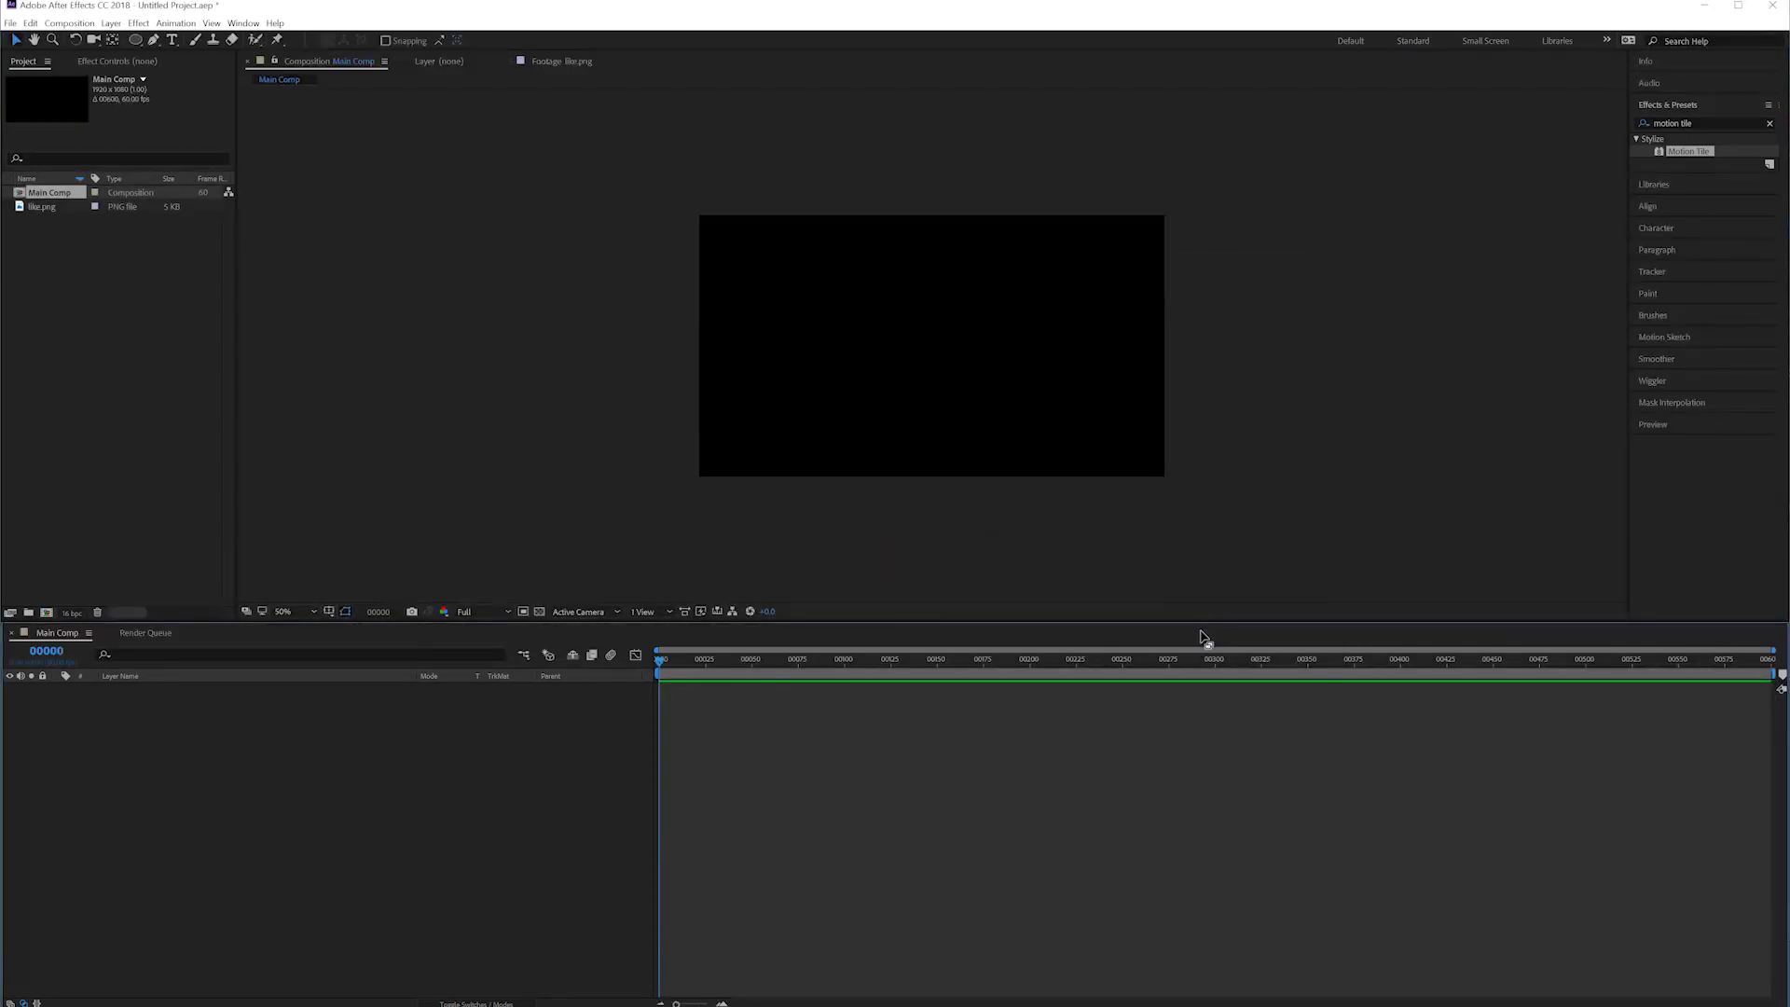
left_click(56, 651, "ctrl")
key("space")
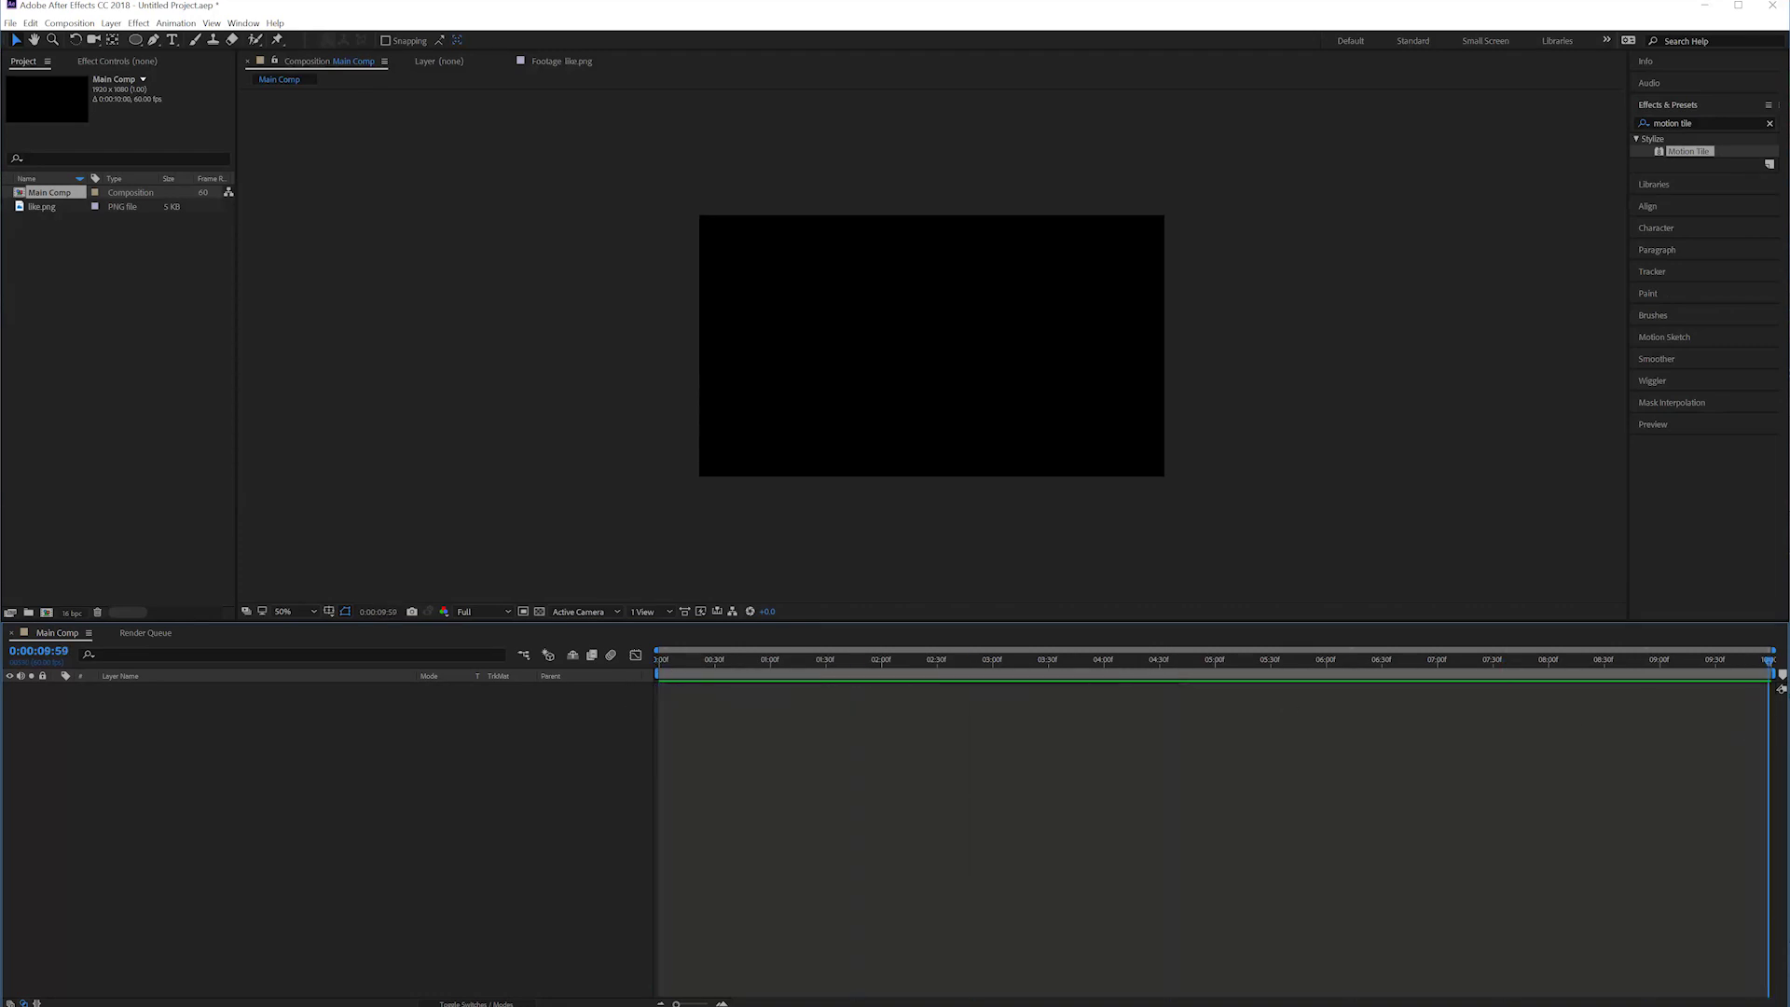
key("space")
key("slash")
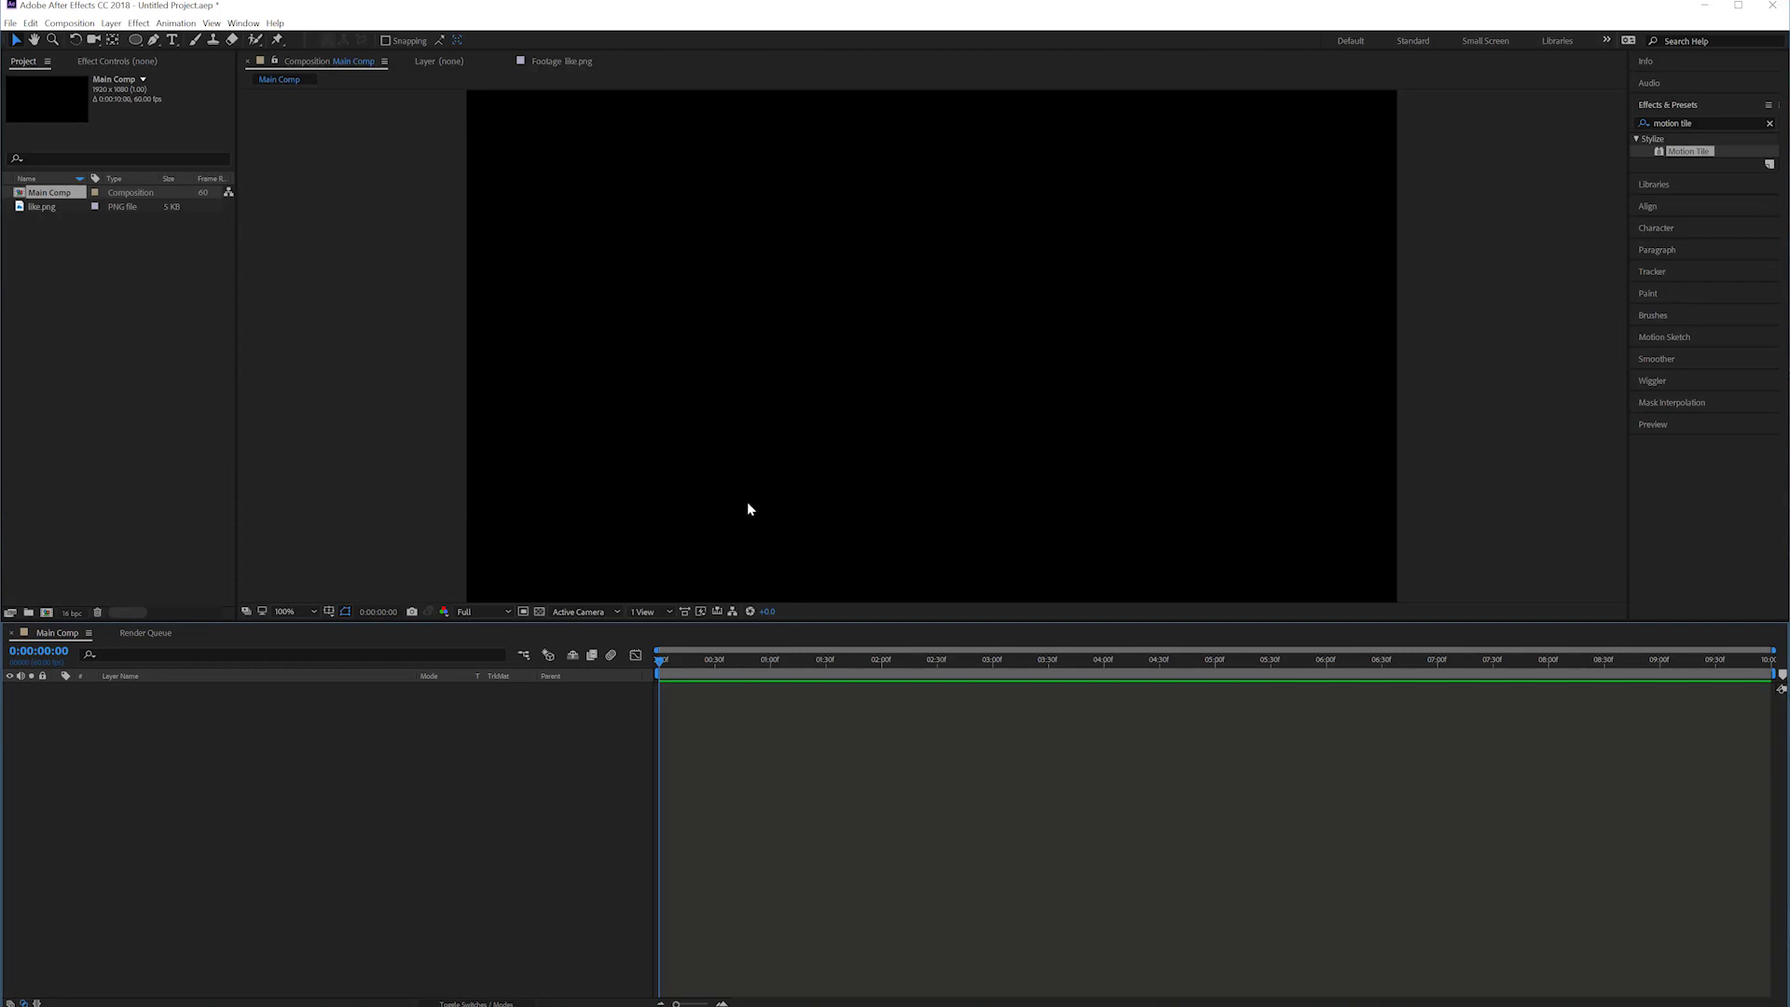
key("comma")
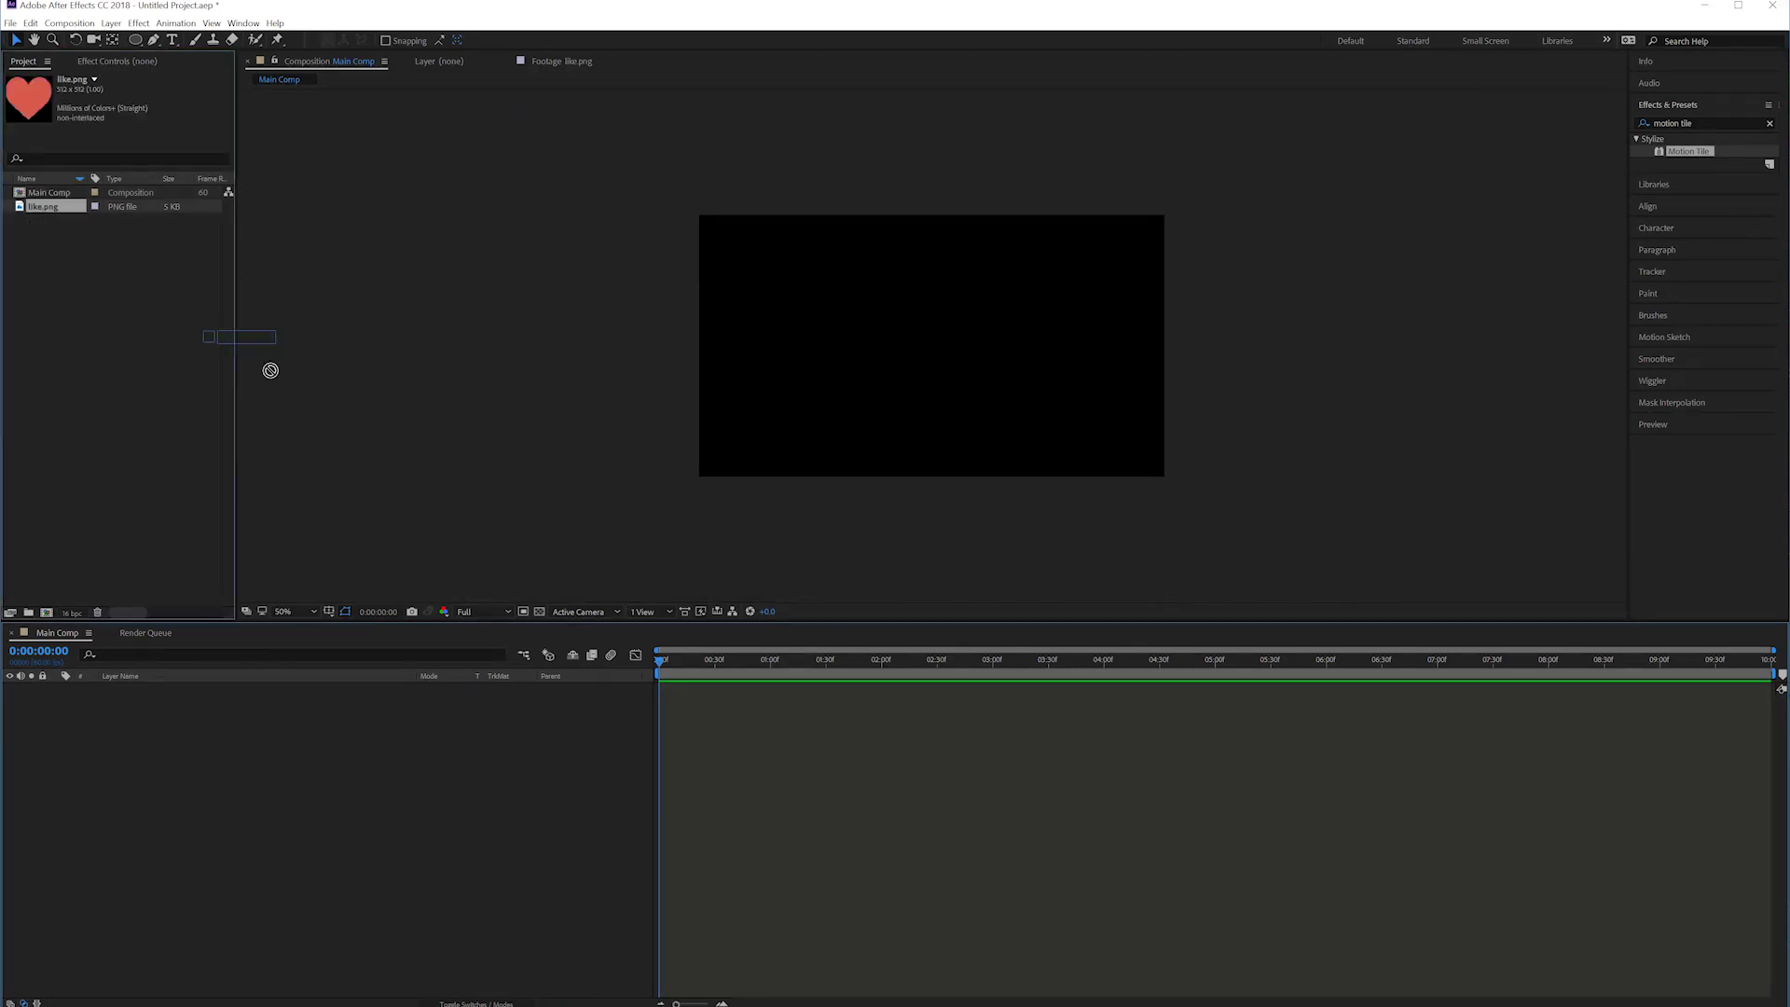
left_click_drag(317, 436, 374, 760)
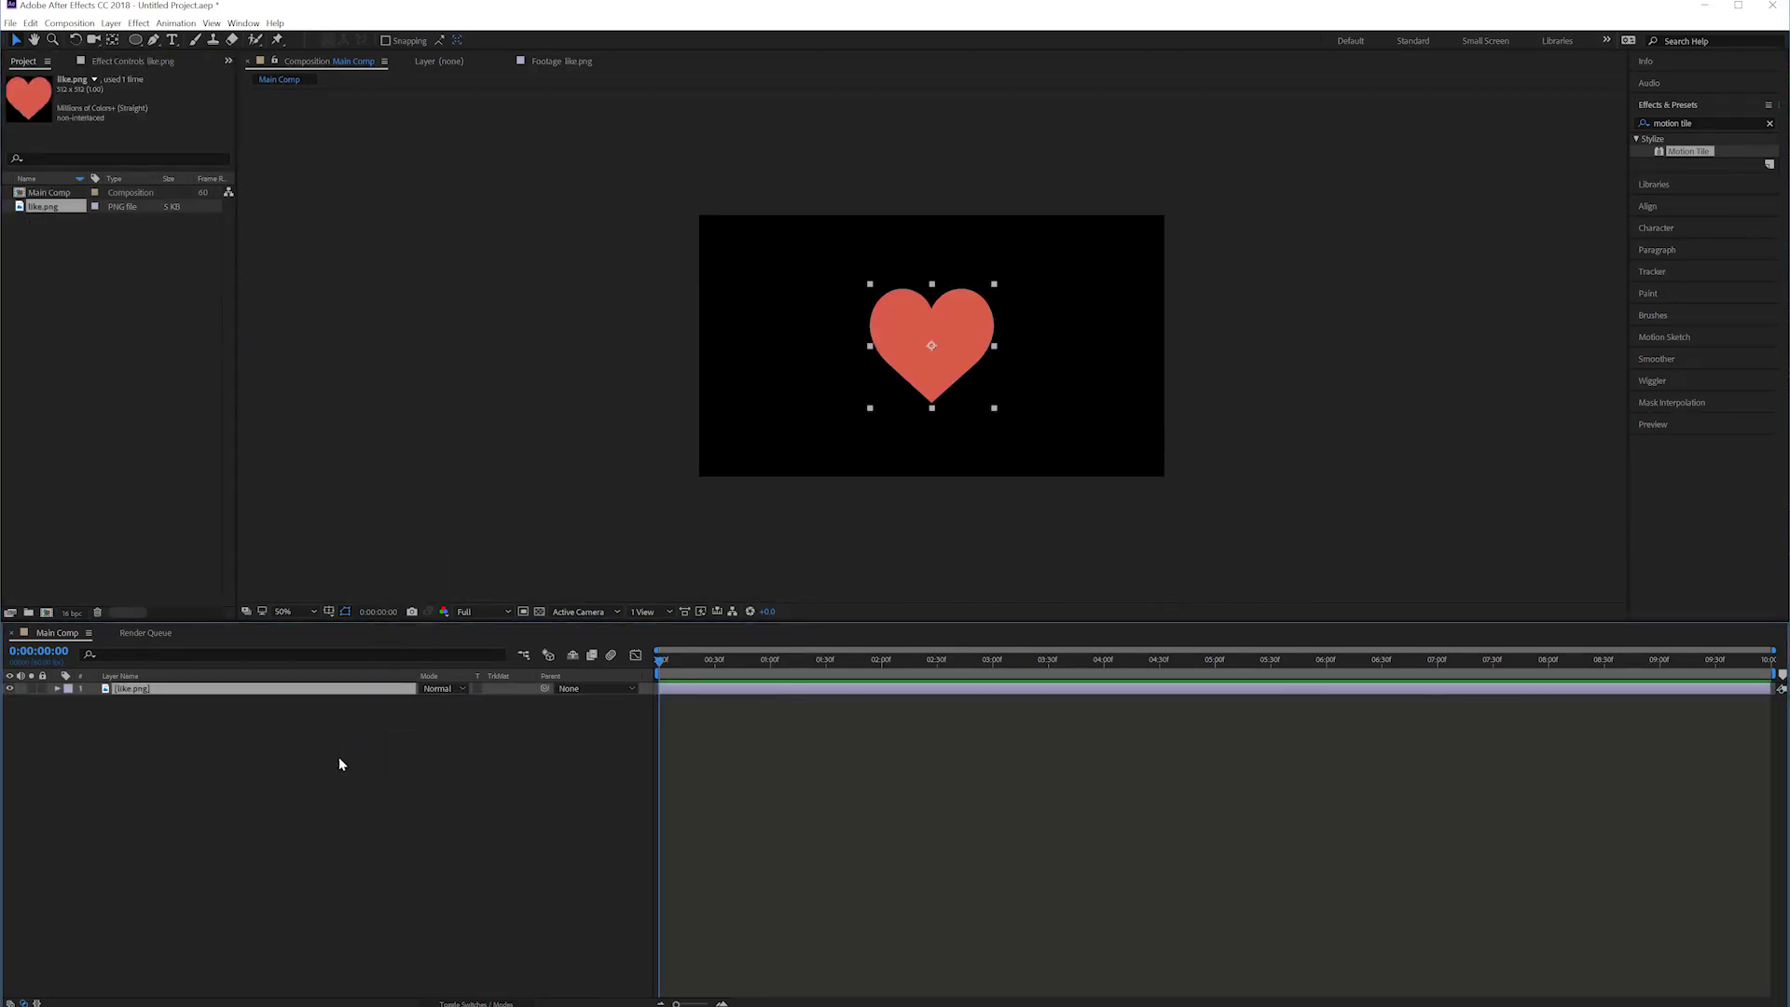
left_click(12, 692)
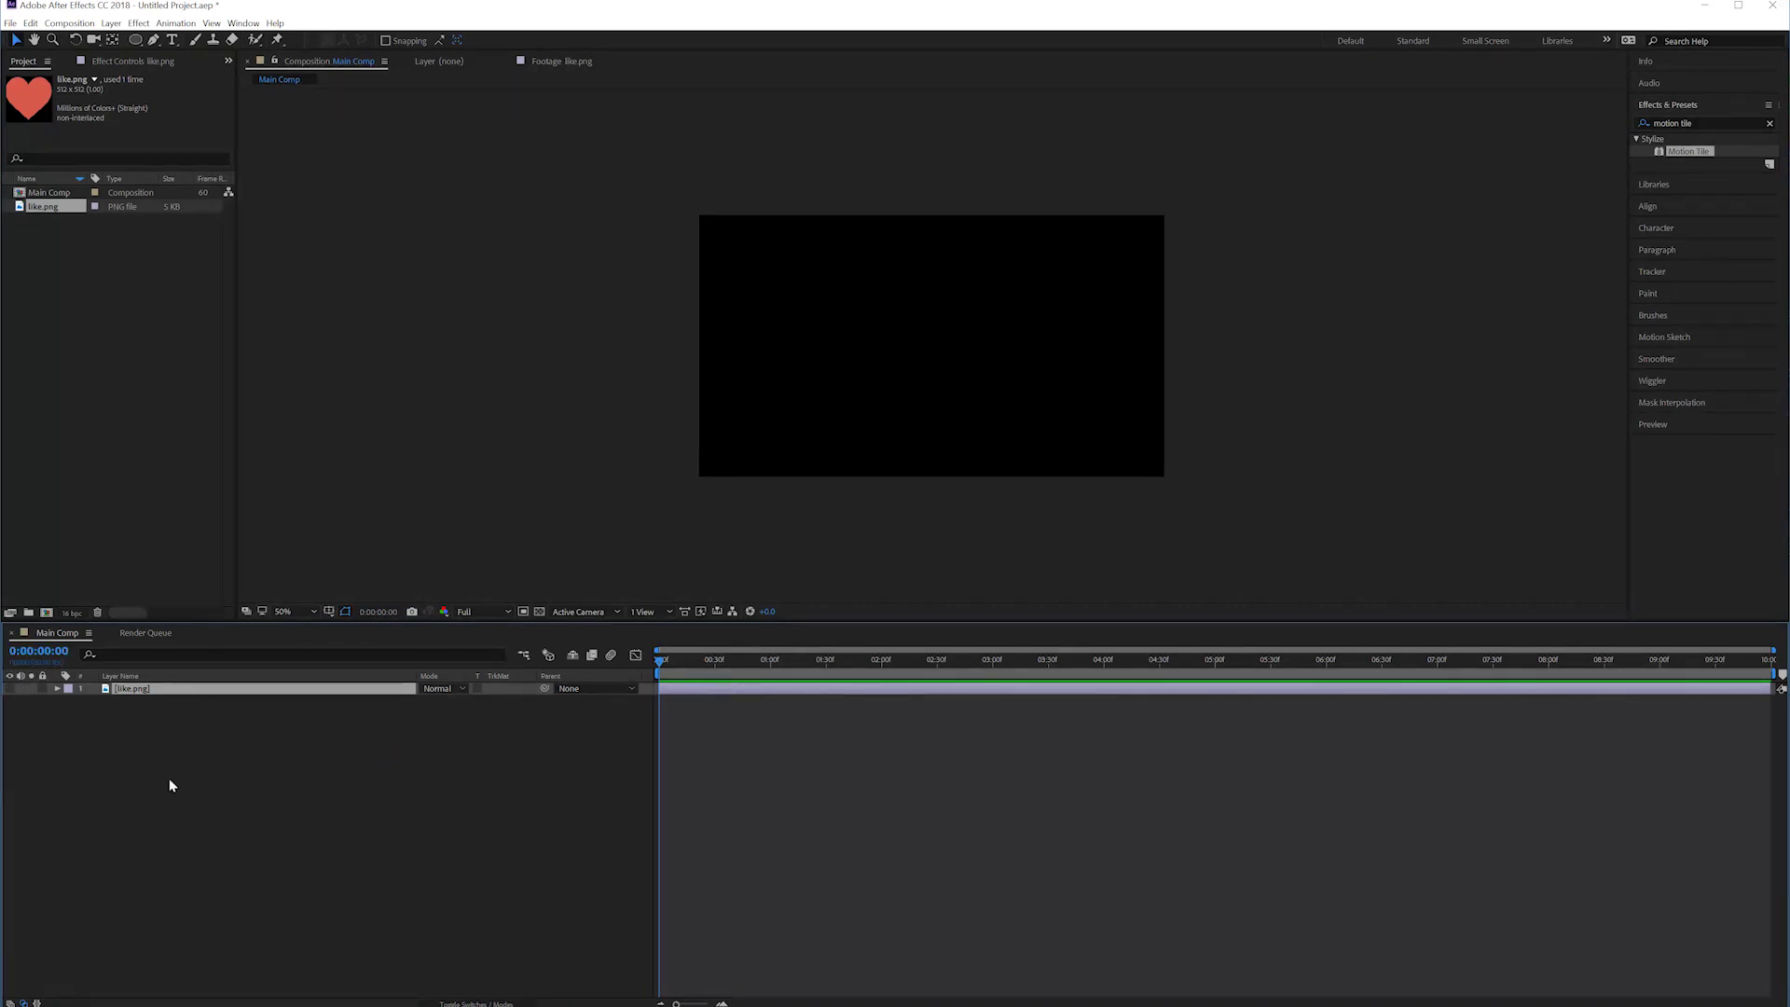
Add a new solid named Particles and set it to the comp size
right_click(266, 783)
mouse_move(291, 792)
left_click(165, 824)
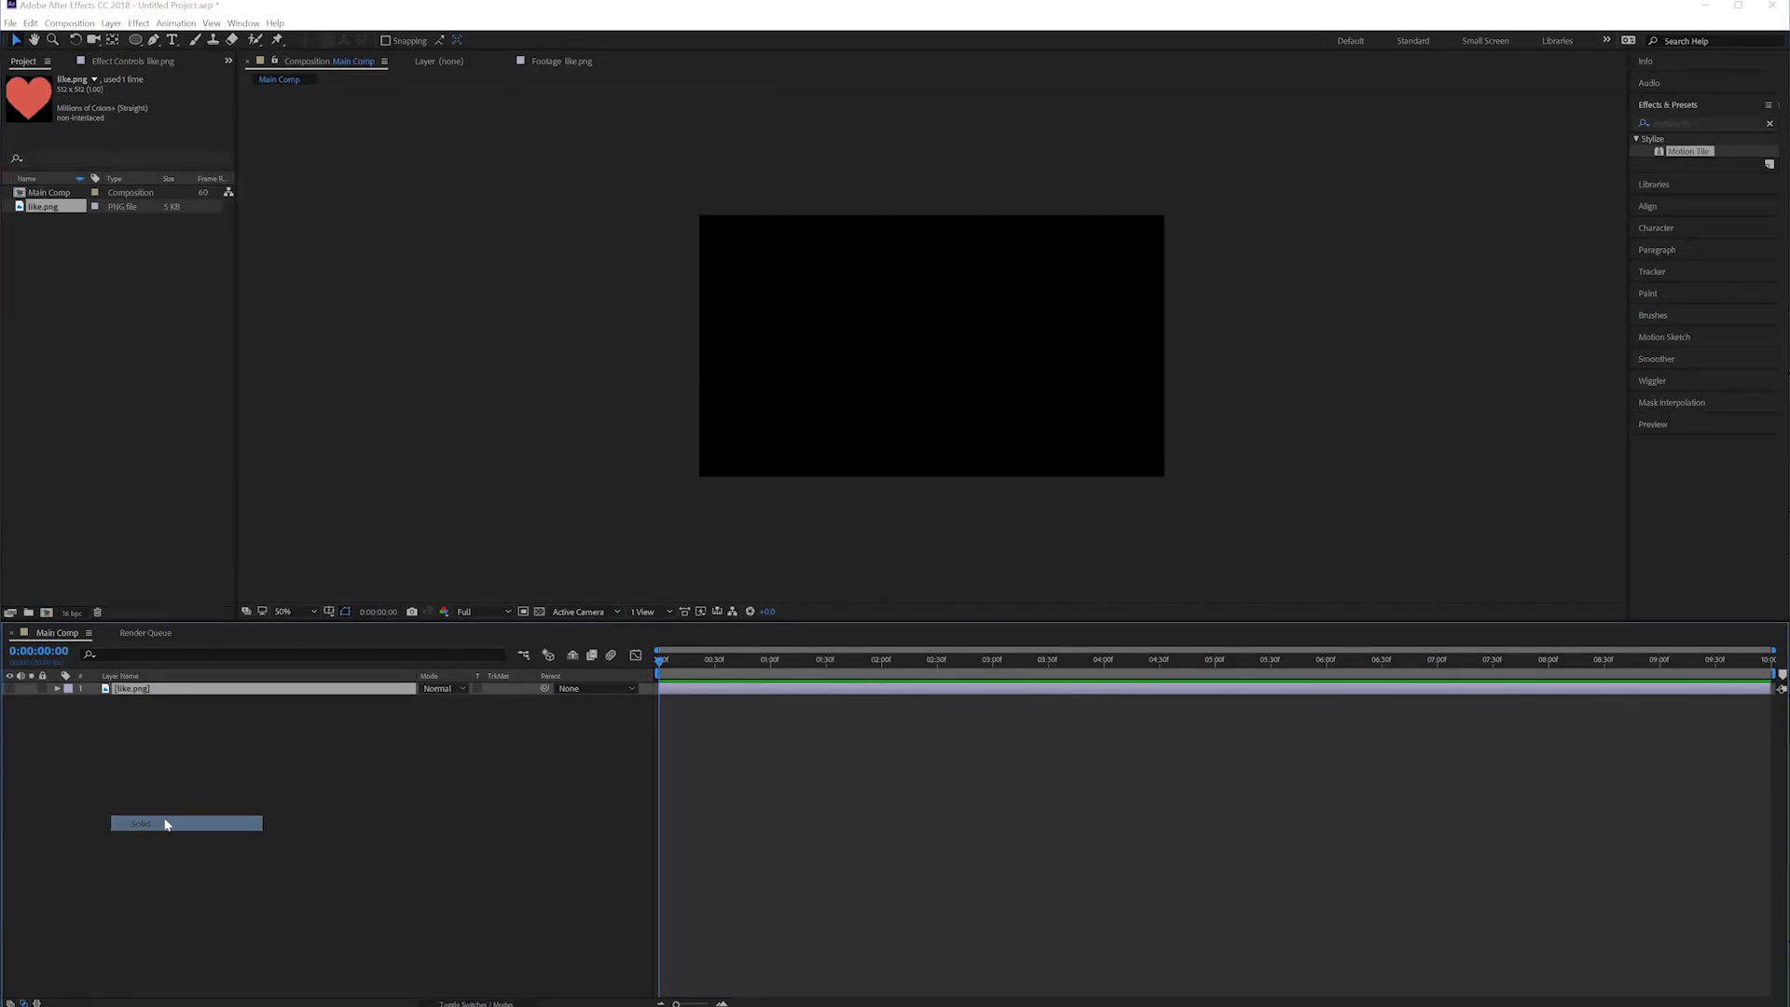
type("Particles")
key("Return")
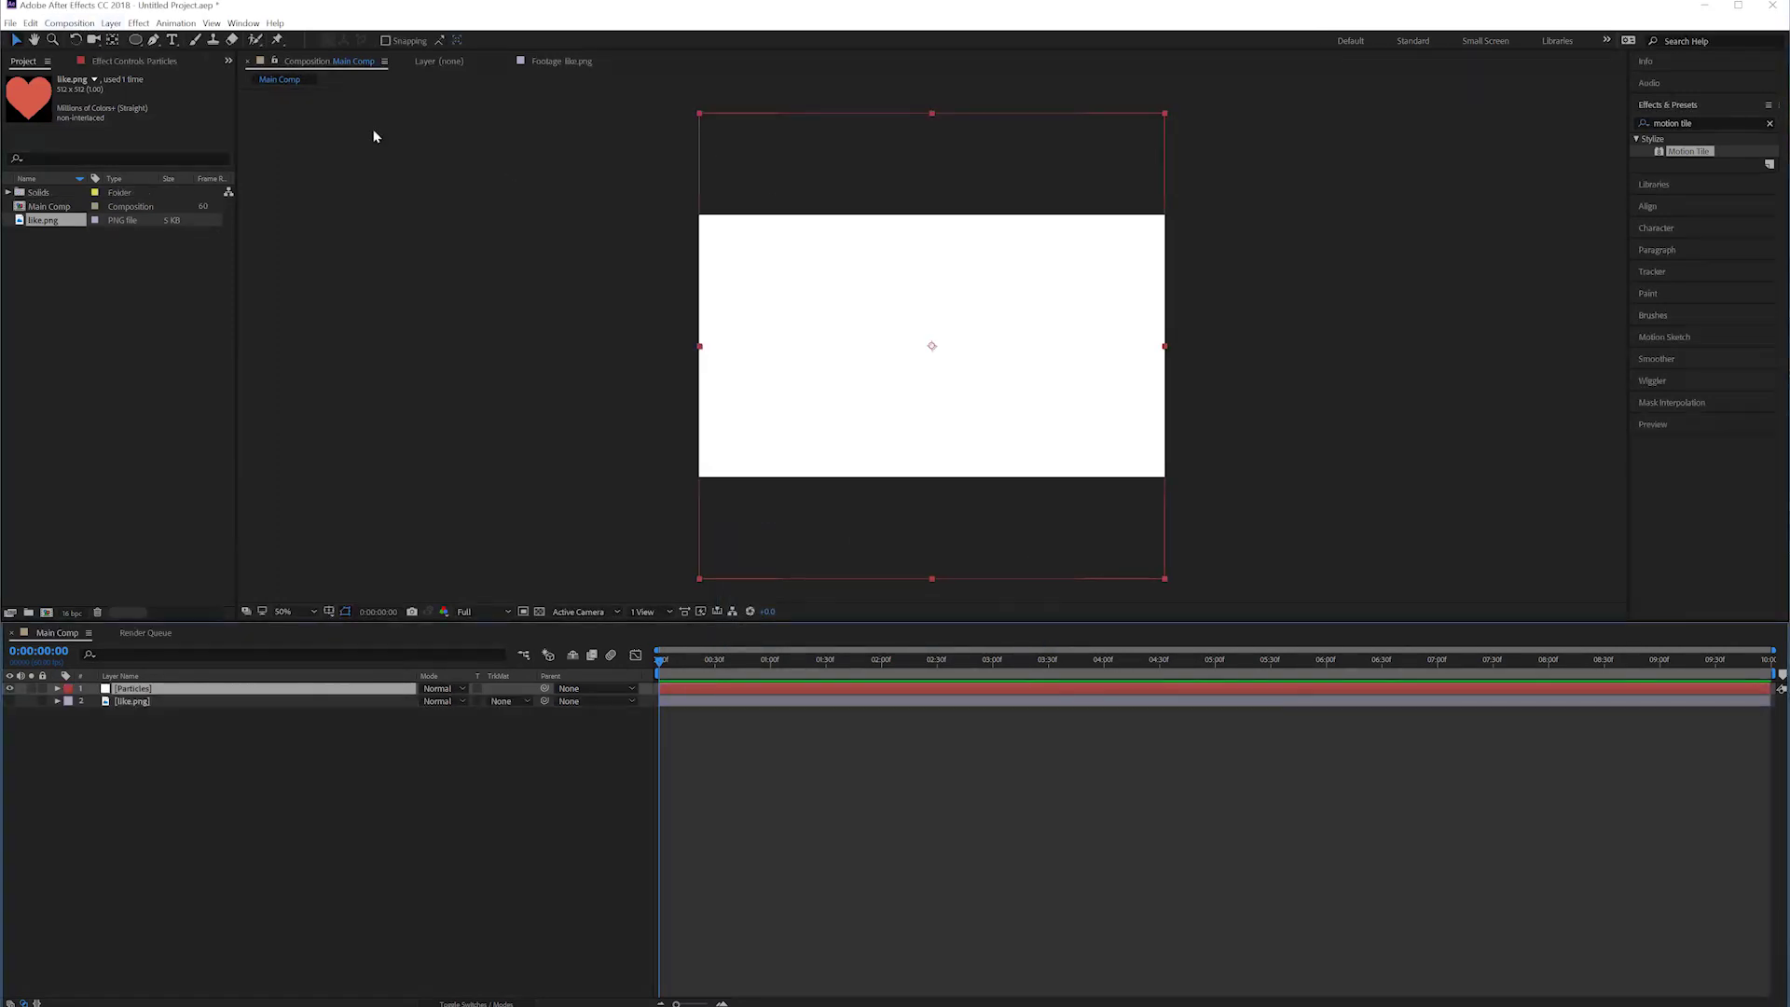
left_click(111, 24)
left_click(56, 62)
left_click(456, 495)
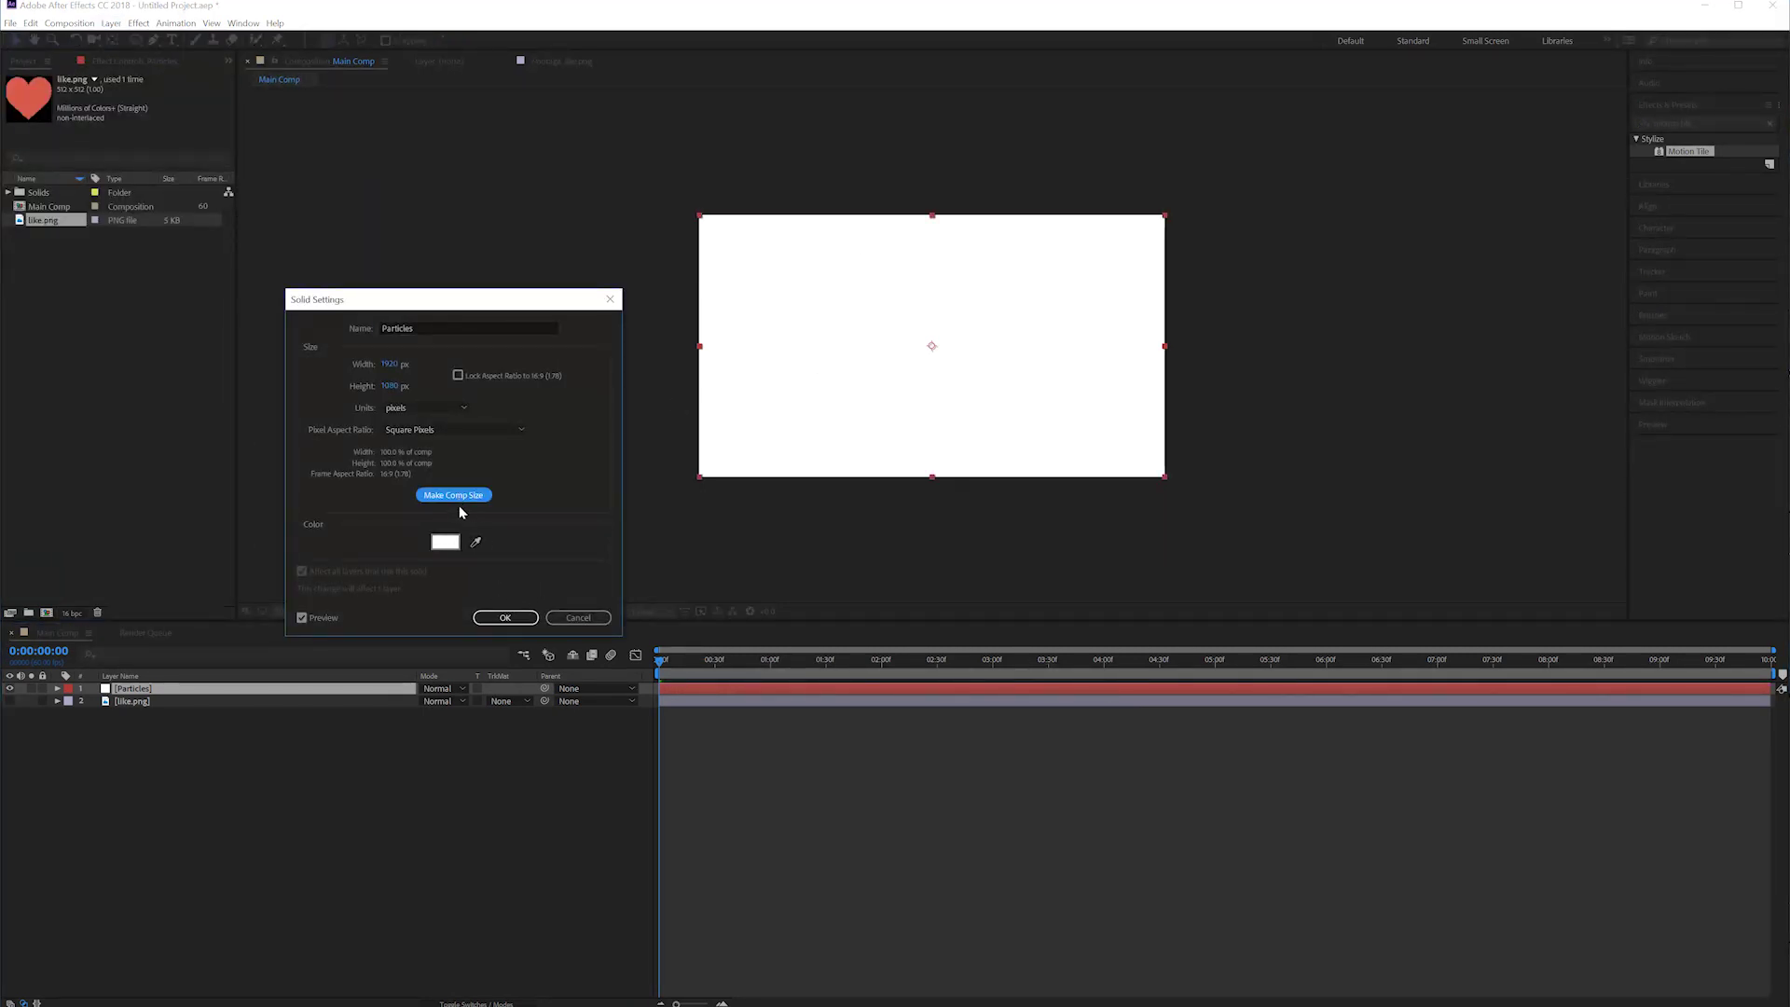
left_click(508, 618)
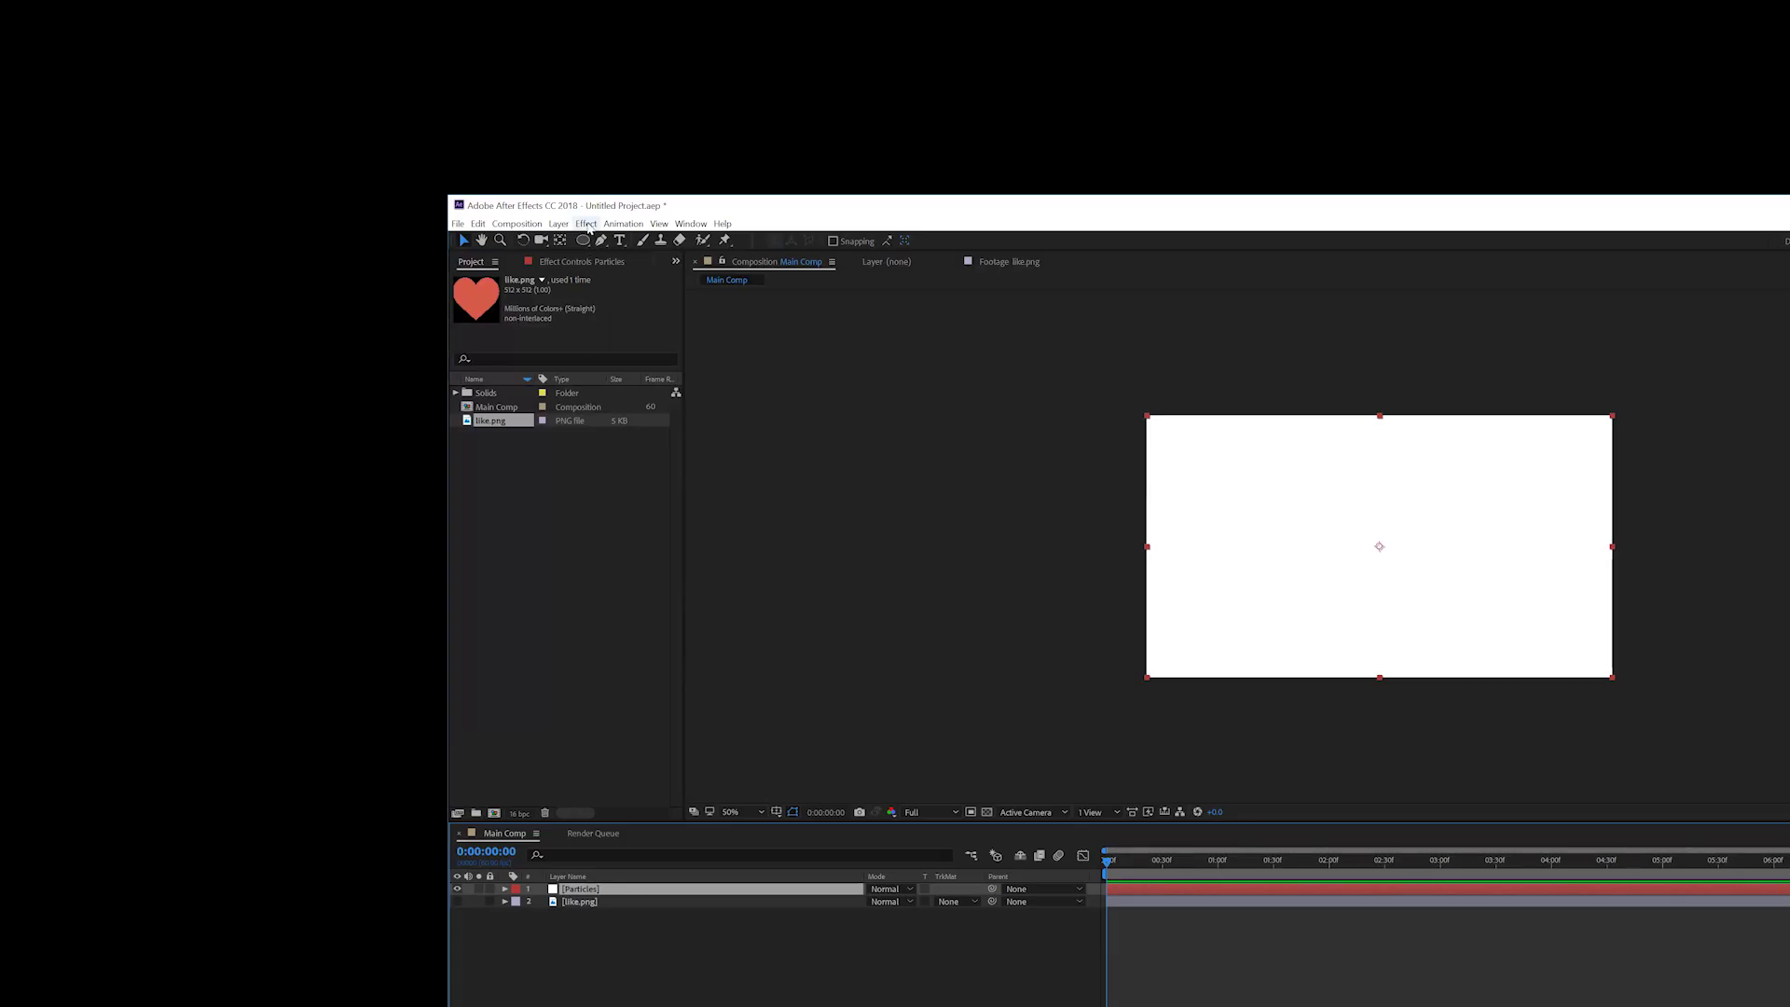
Apply RG Trapcode Particular to the Particles solid and preview the default particles
left_click(138, 22)
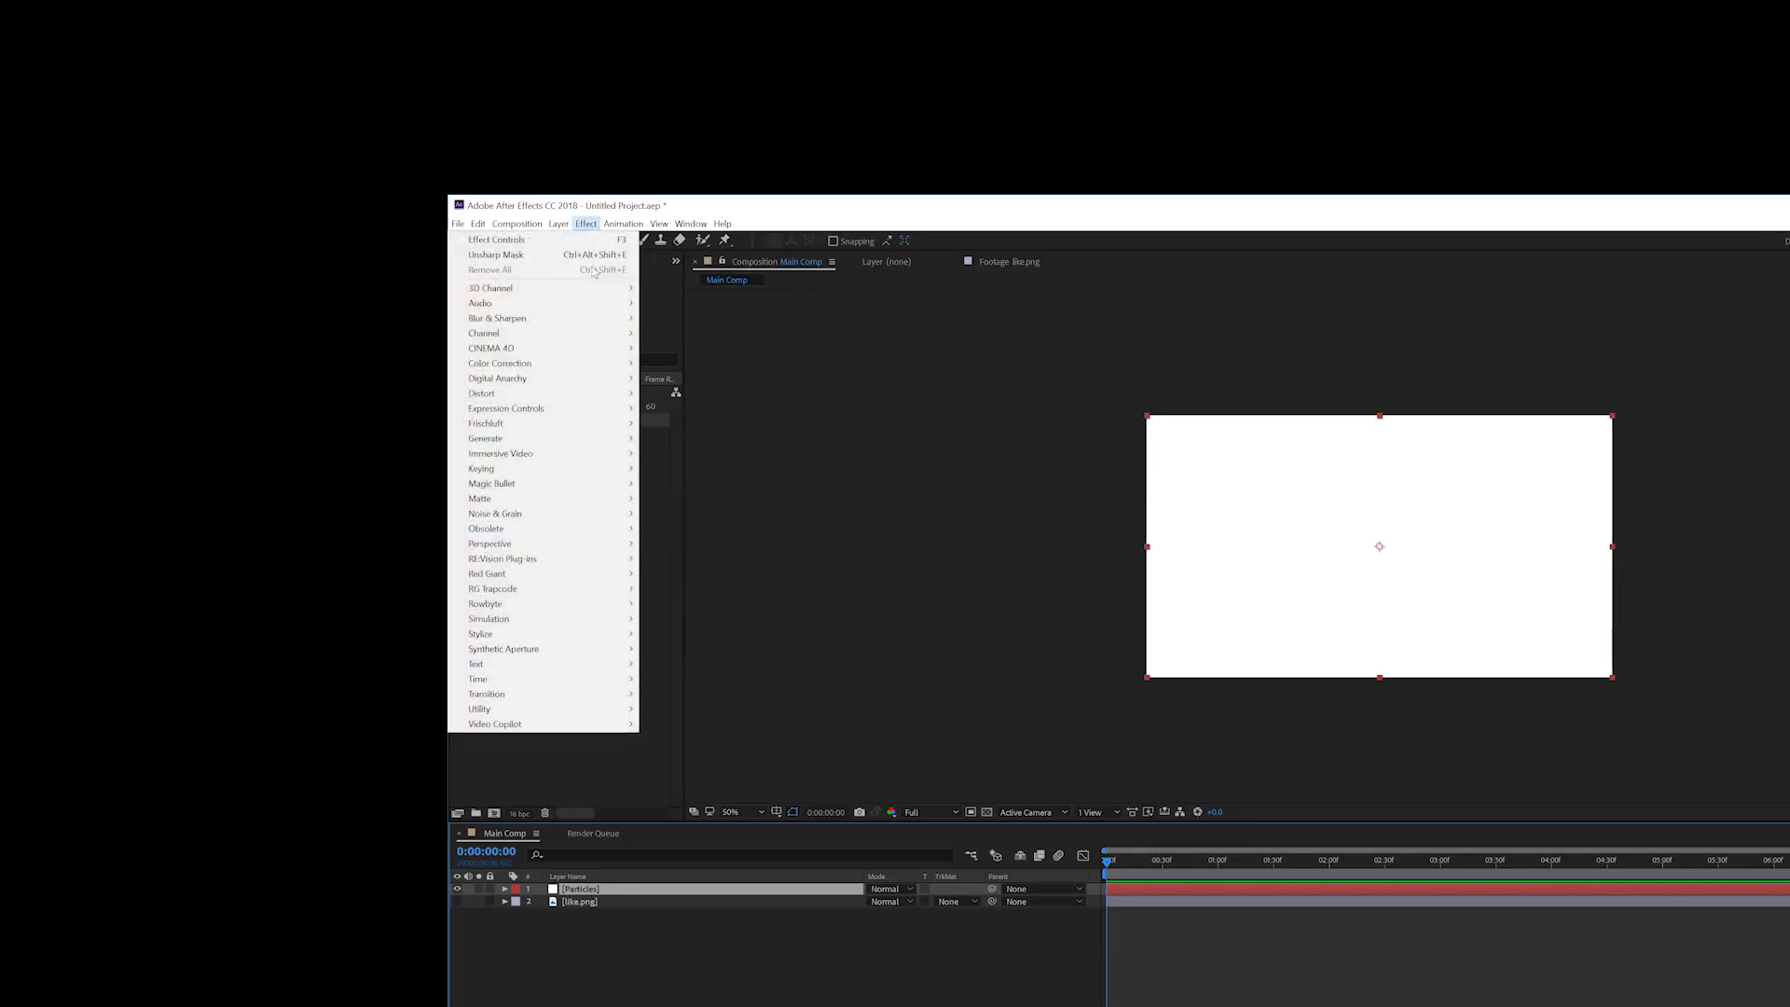
mouse_move(536, 595)
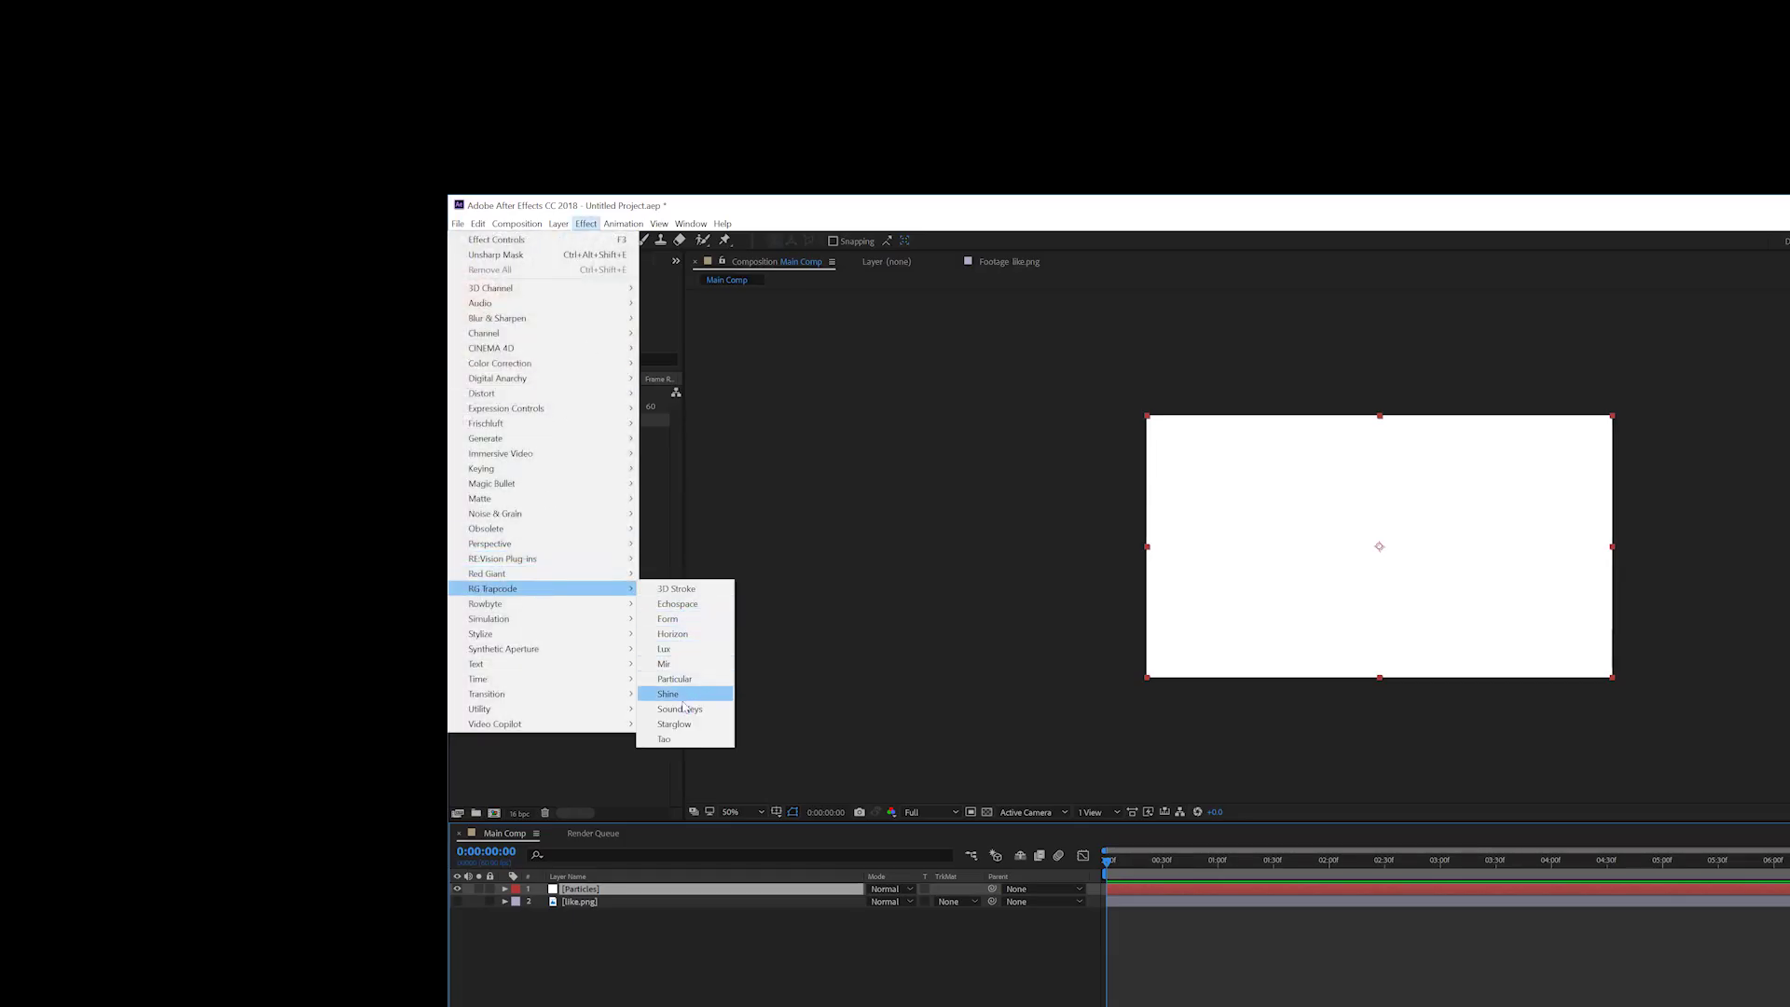
left_click(675, 679)
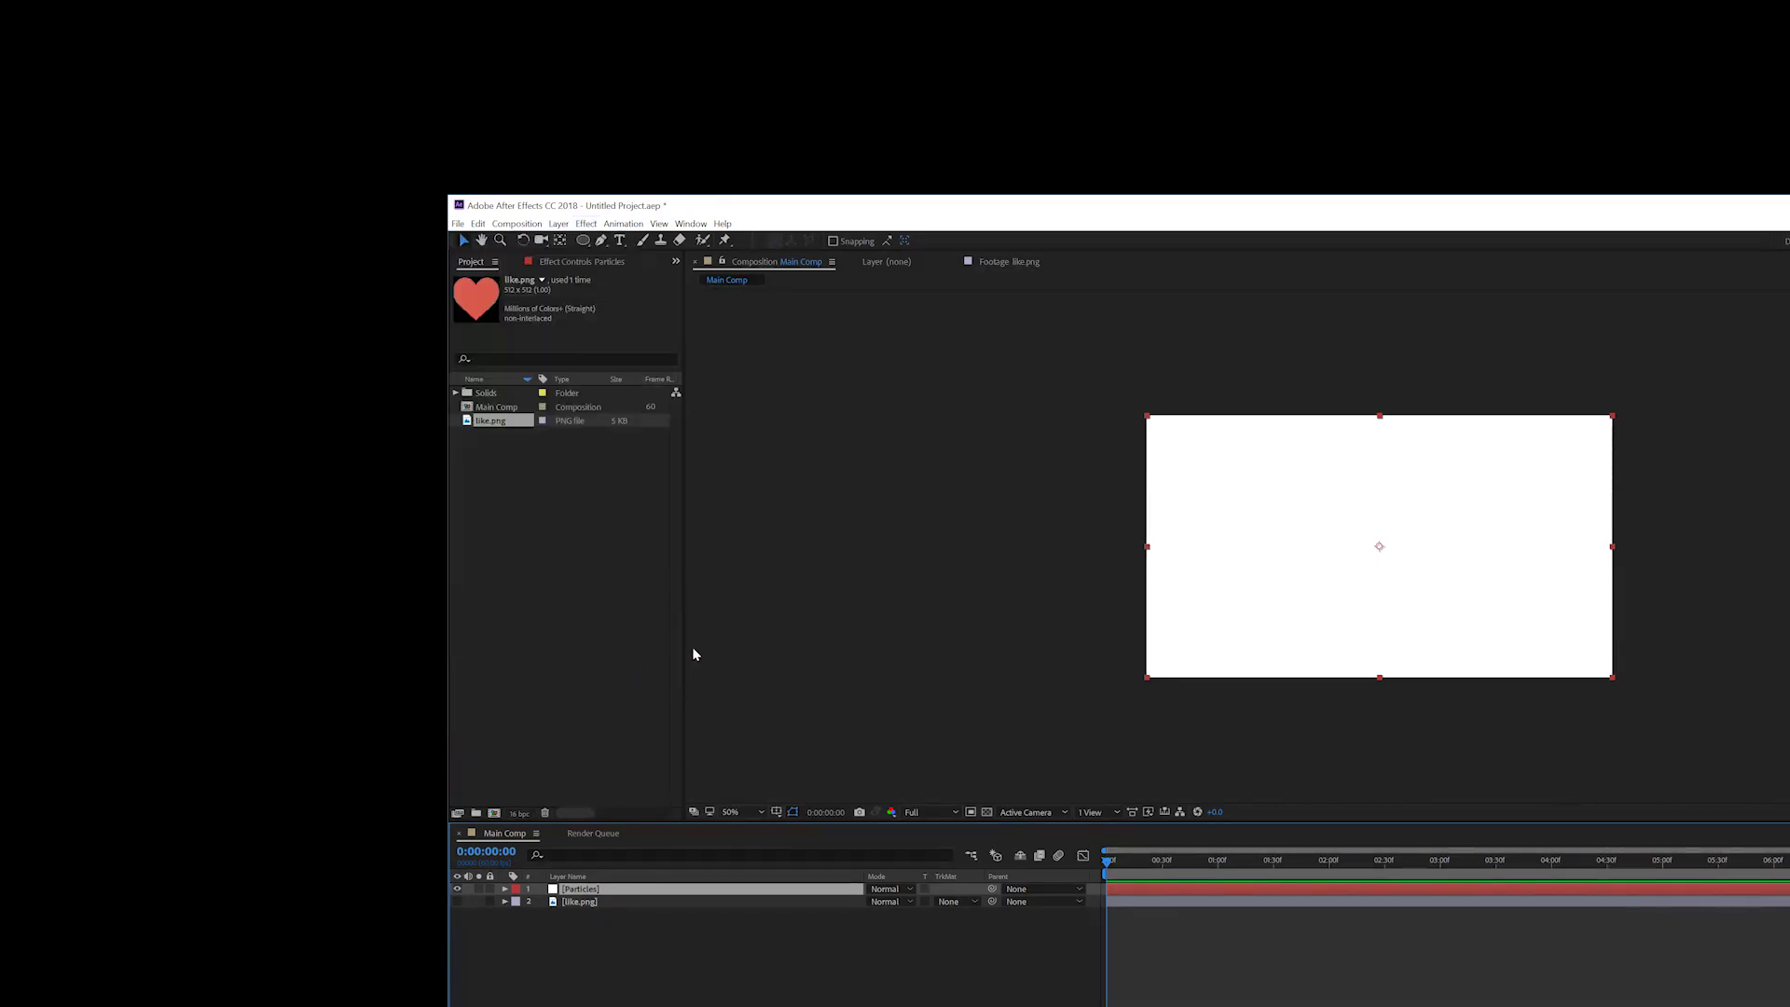
key("space")
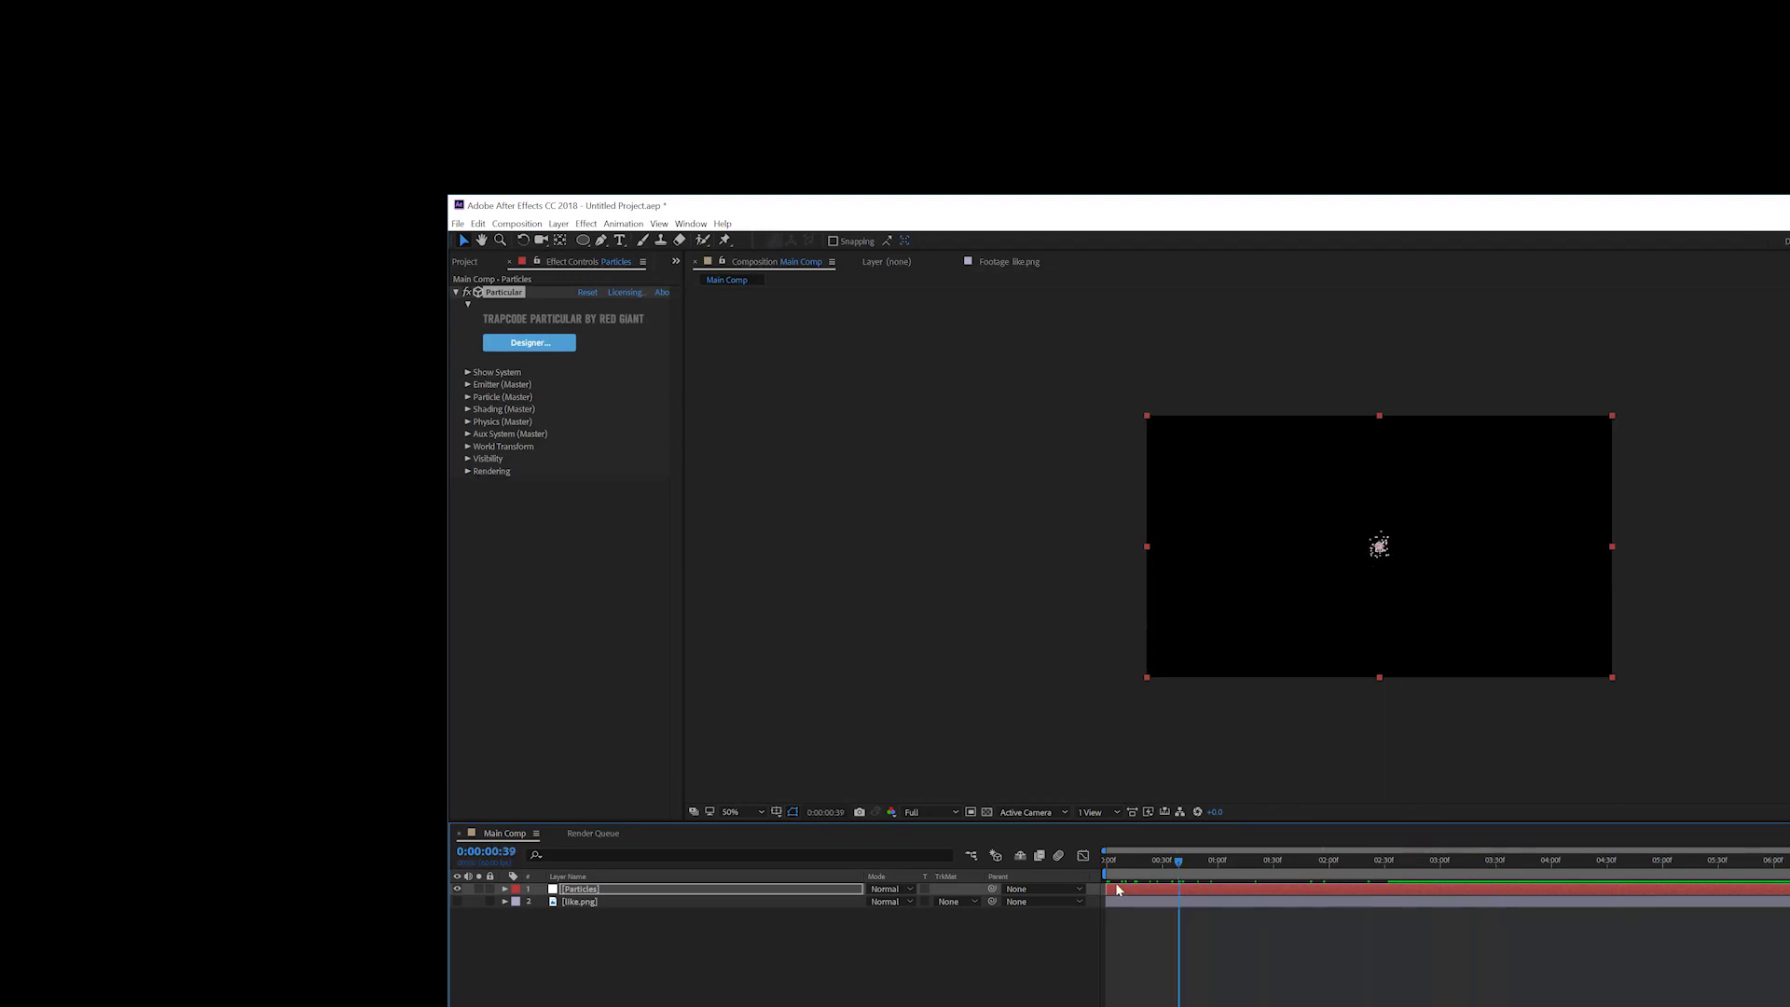
Change the Particular Emitter Type to Box and replay the preview
left_click(468, 385)
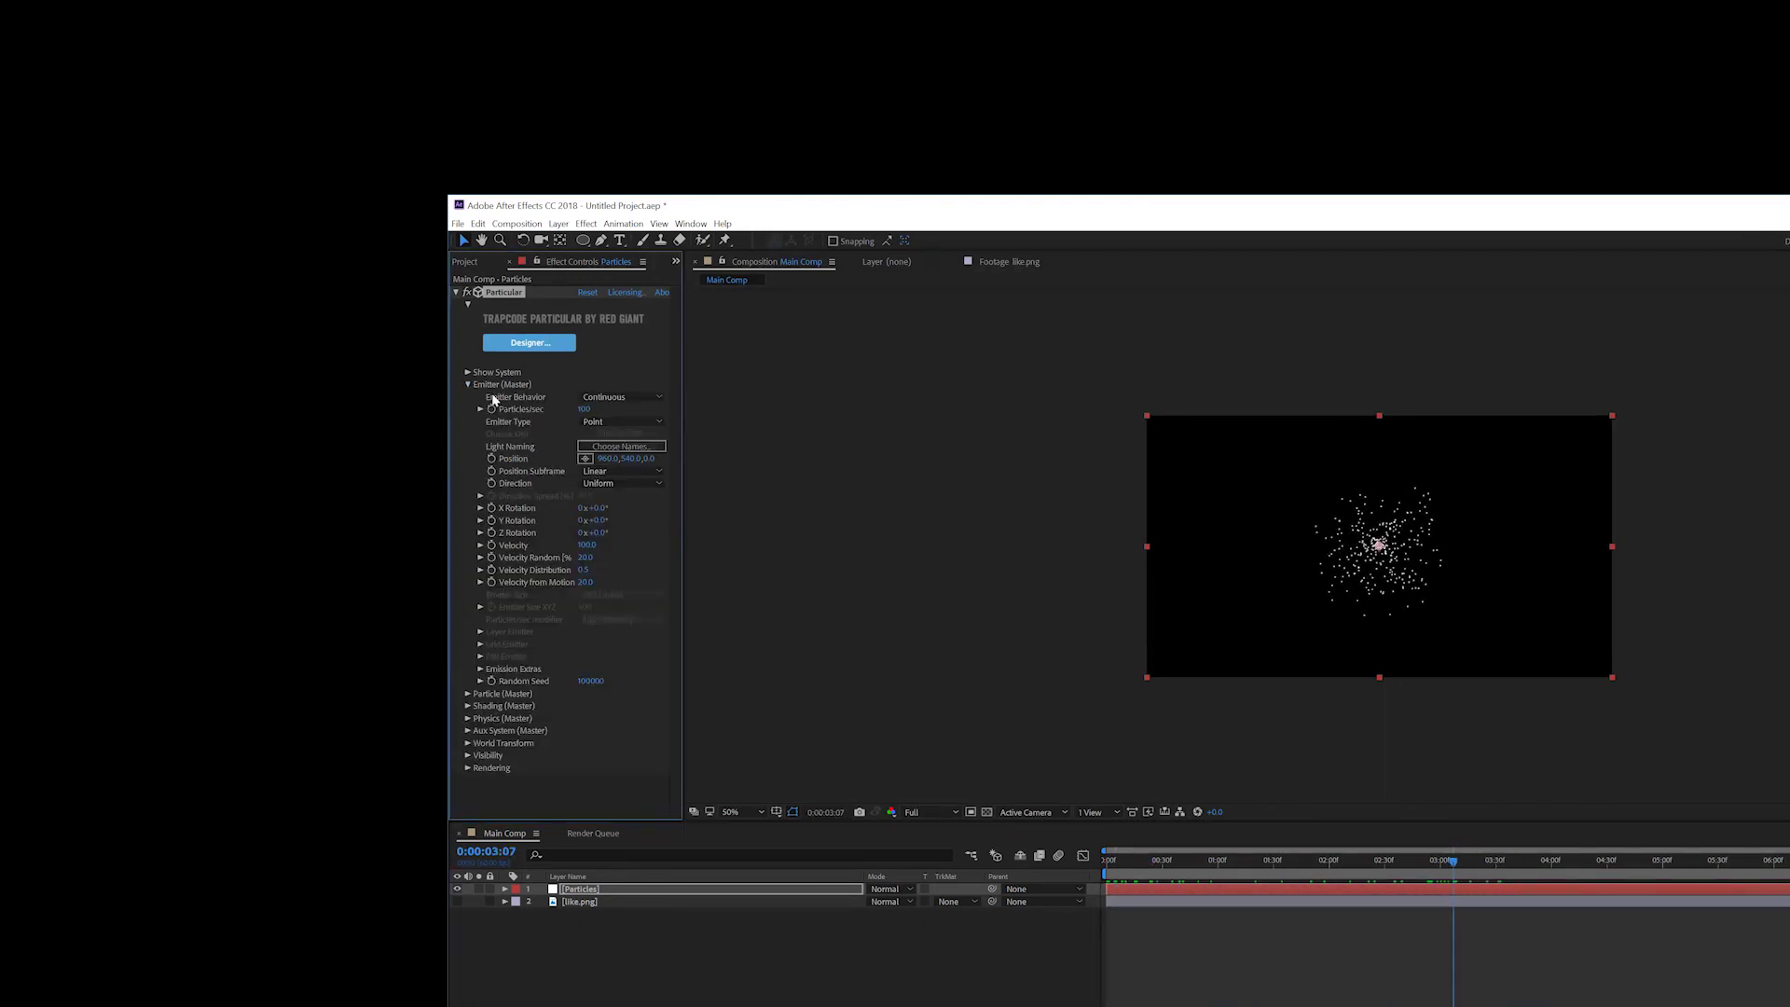
left_click(602, 424)
left_click(606, 444)
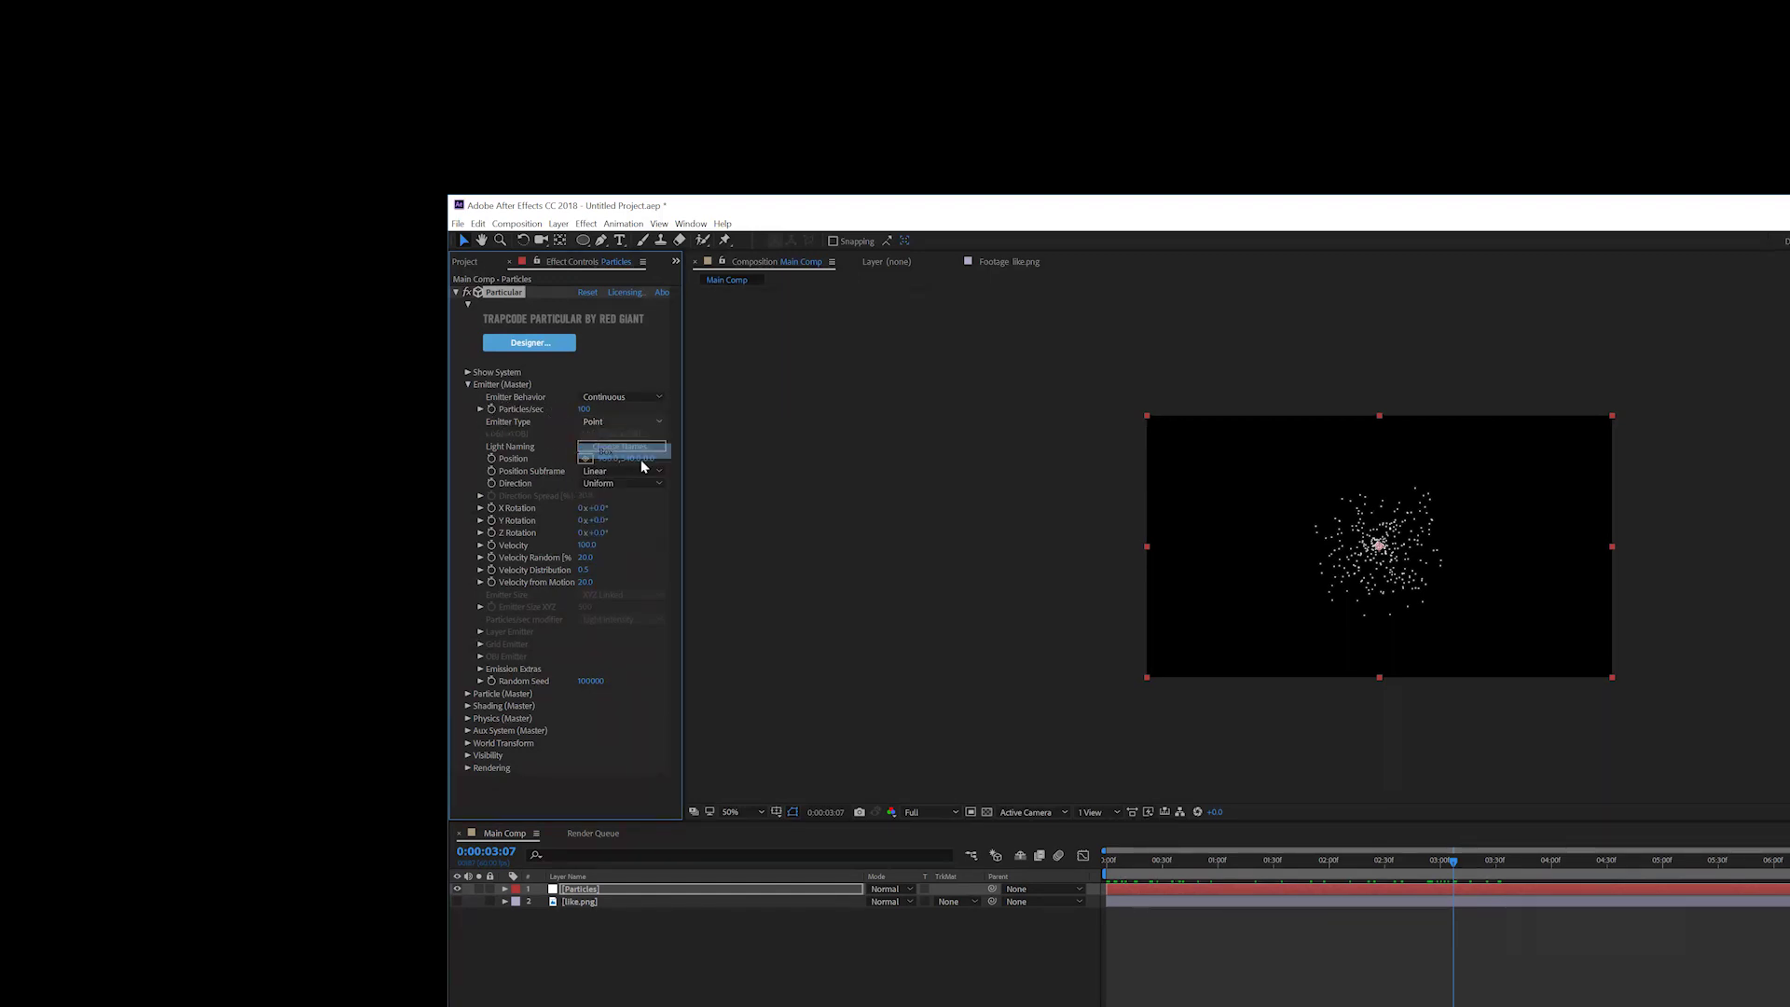
left_click(1164, 861)
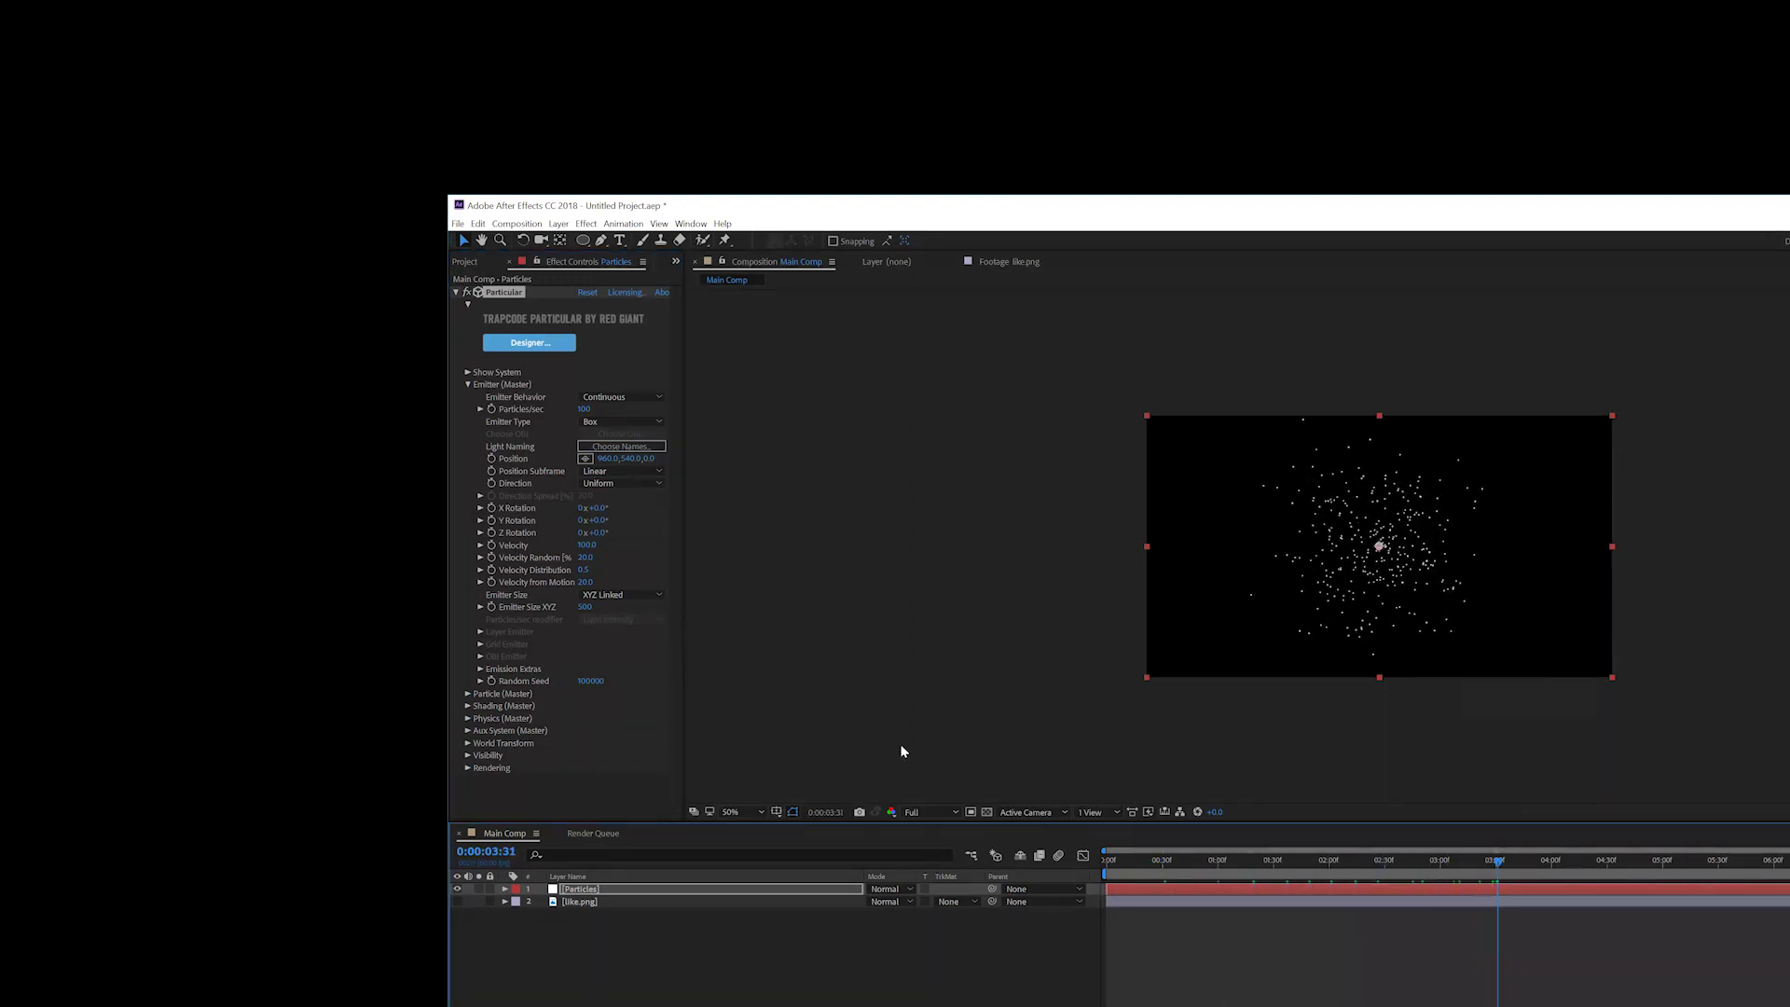
Set the emitter Velocity to 10 and preview the particles
left_click(586, 546)
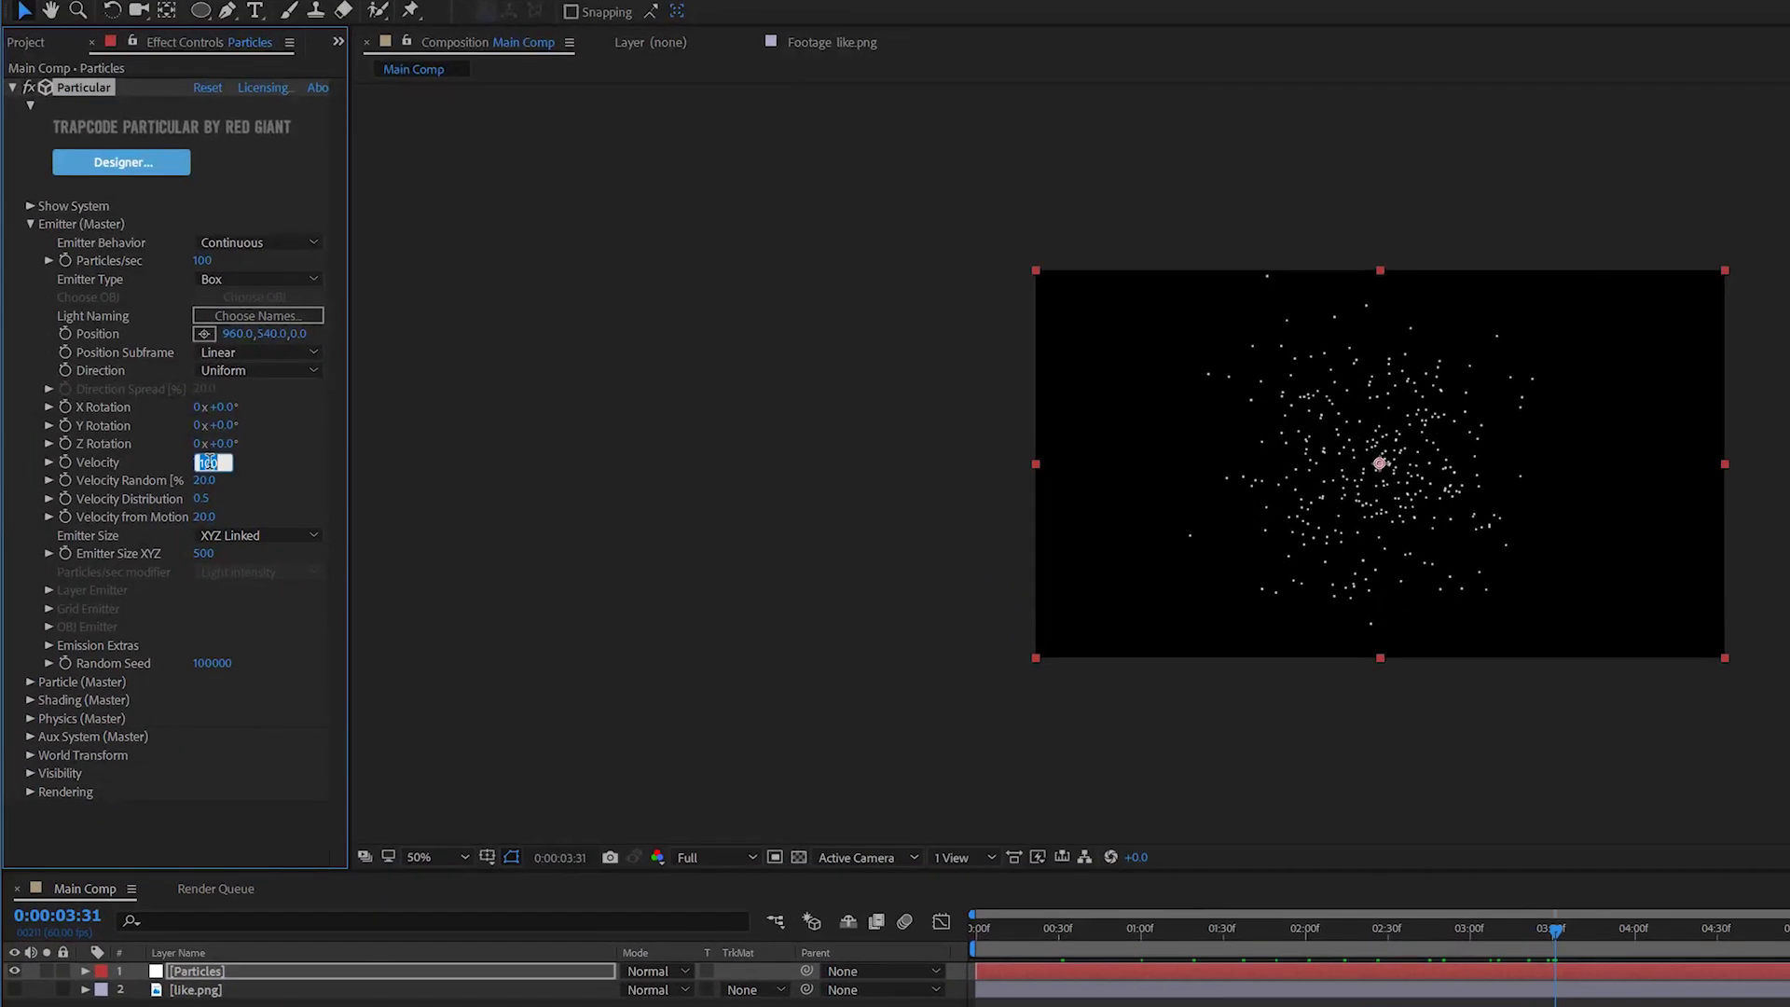
type("10")
key("Return")
left_click_drag(1402, 936, 1317, 988)
key("space")
key("space")
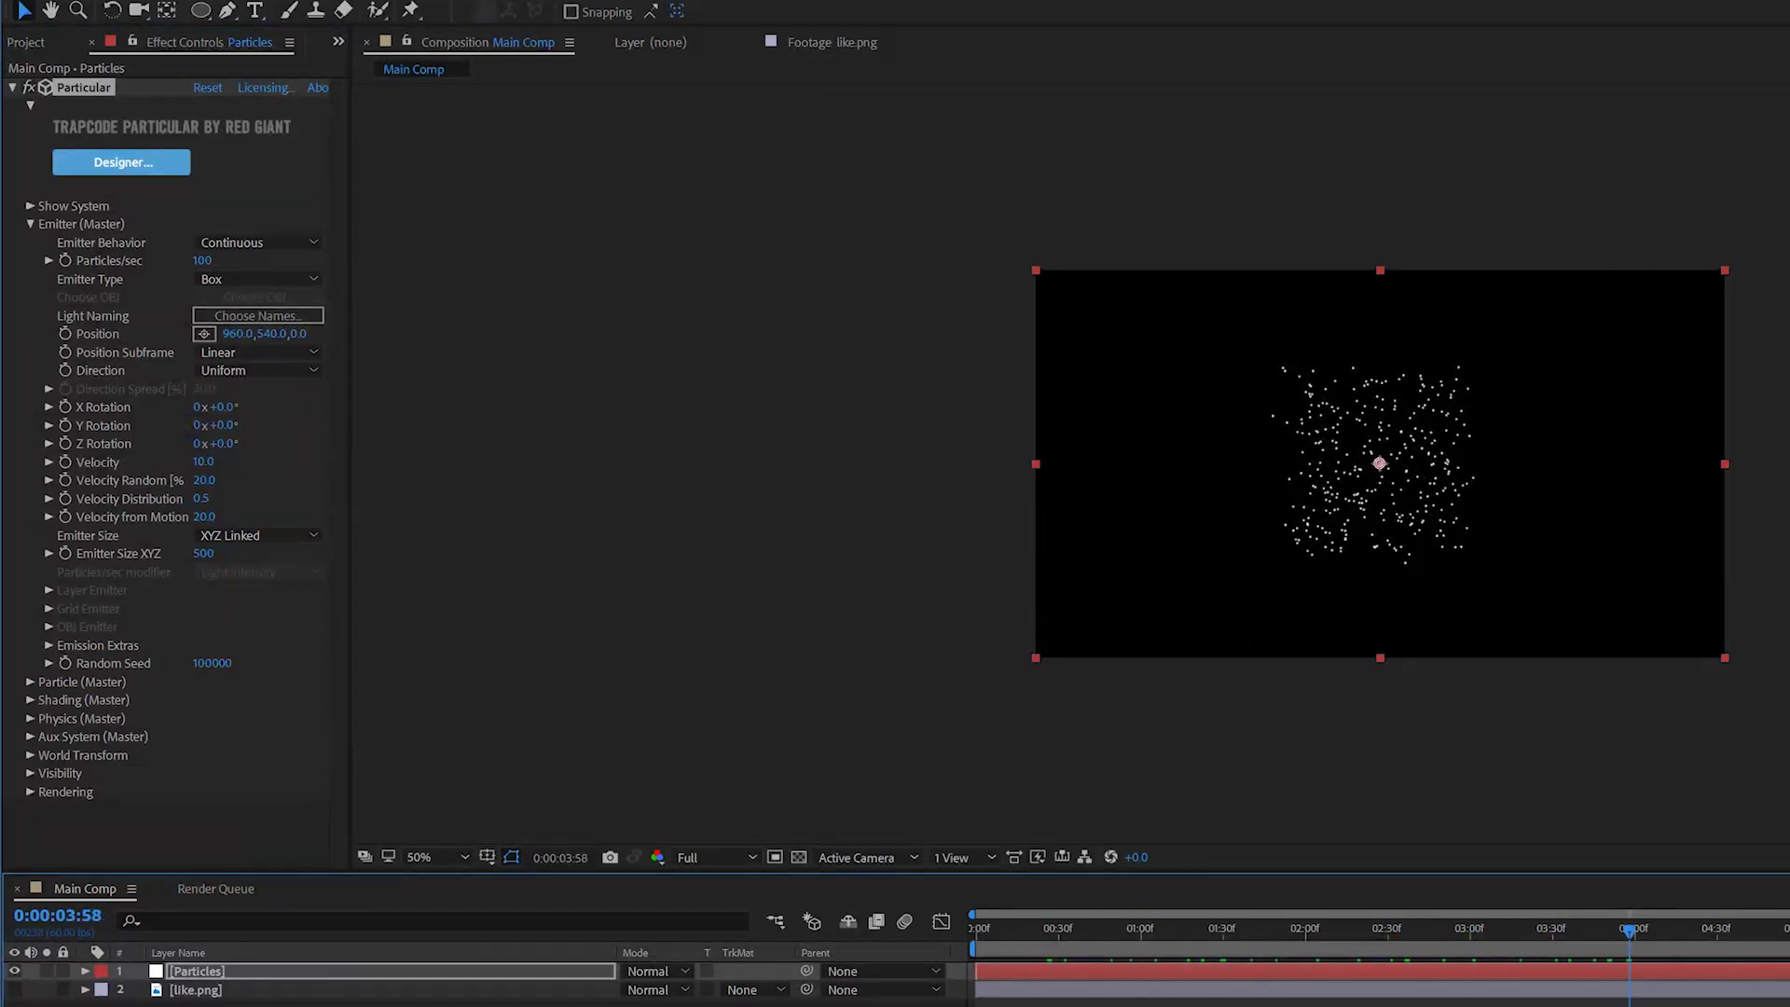
Switch Emitter Size to XYZ Individual and set it to 1521 × 1004 × 5000
left_click(249, 533)
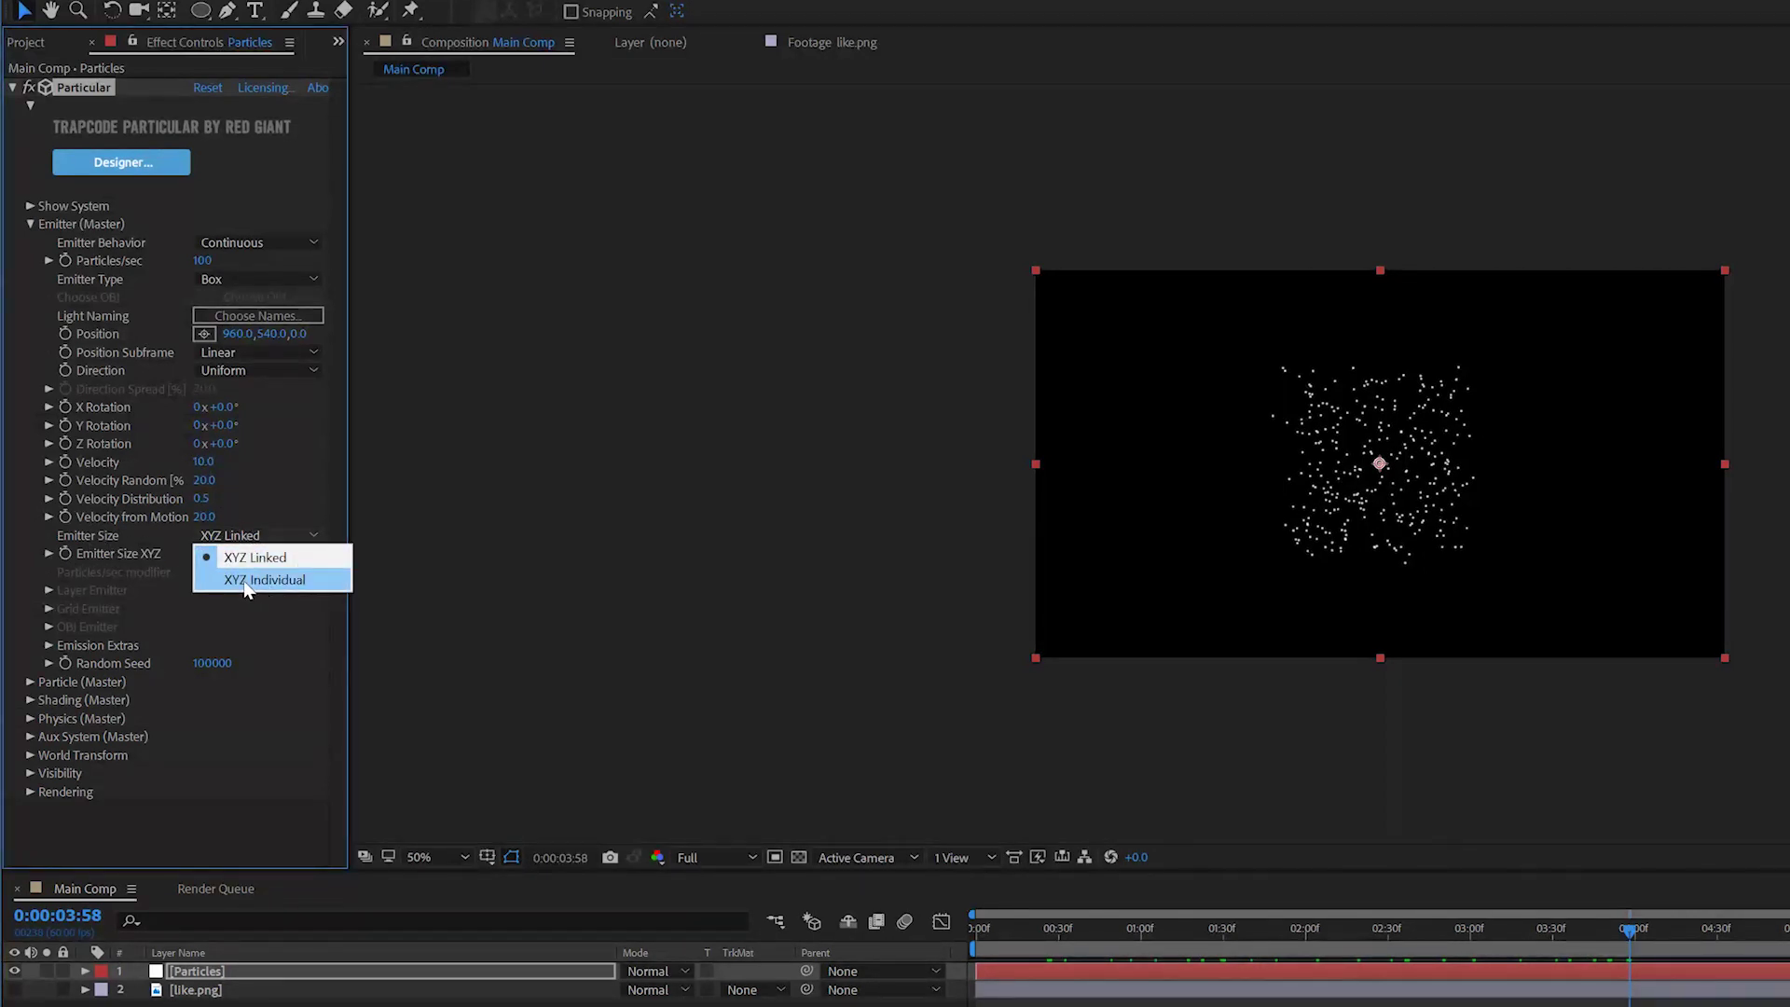
left_click(244, 580)
left_click_drag(205, 555, 731, 595)
left_click_drag(202, 571, 653, 572)
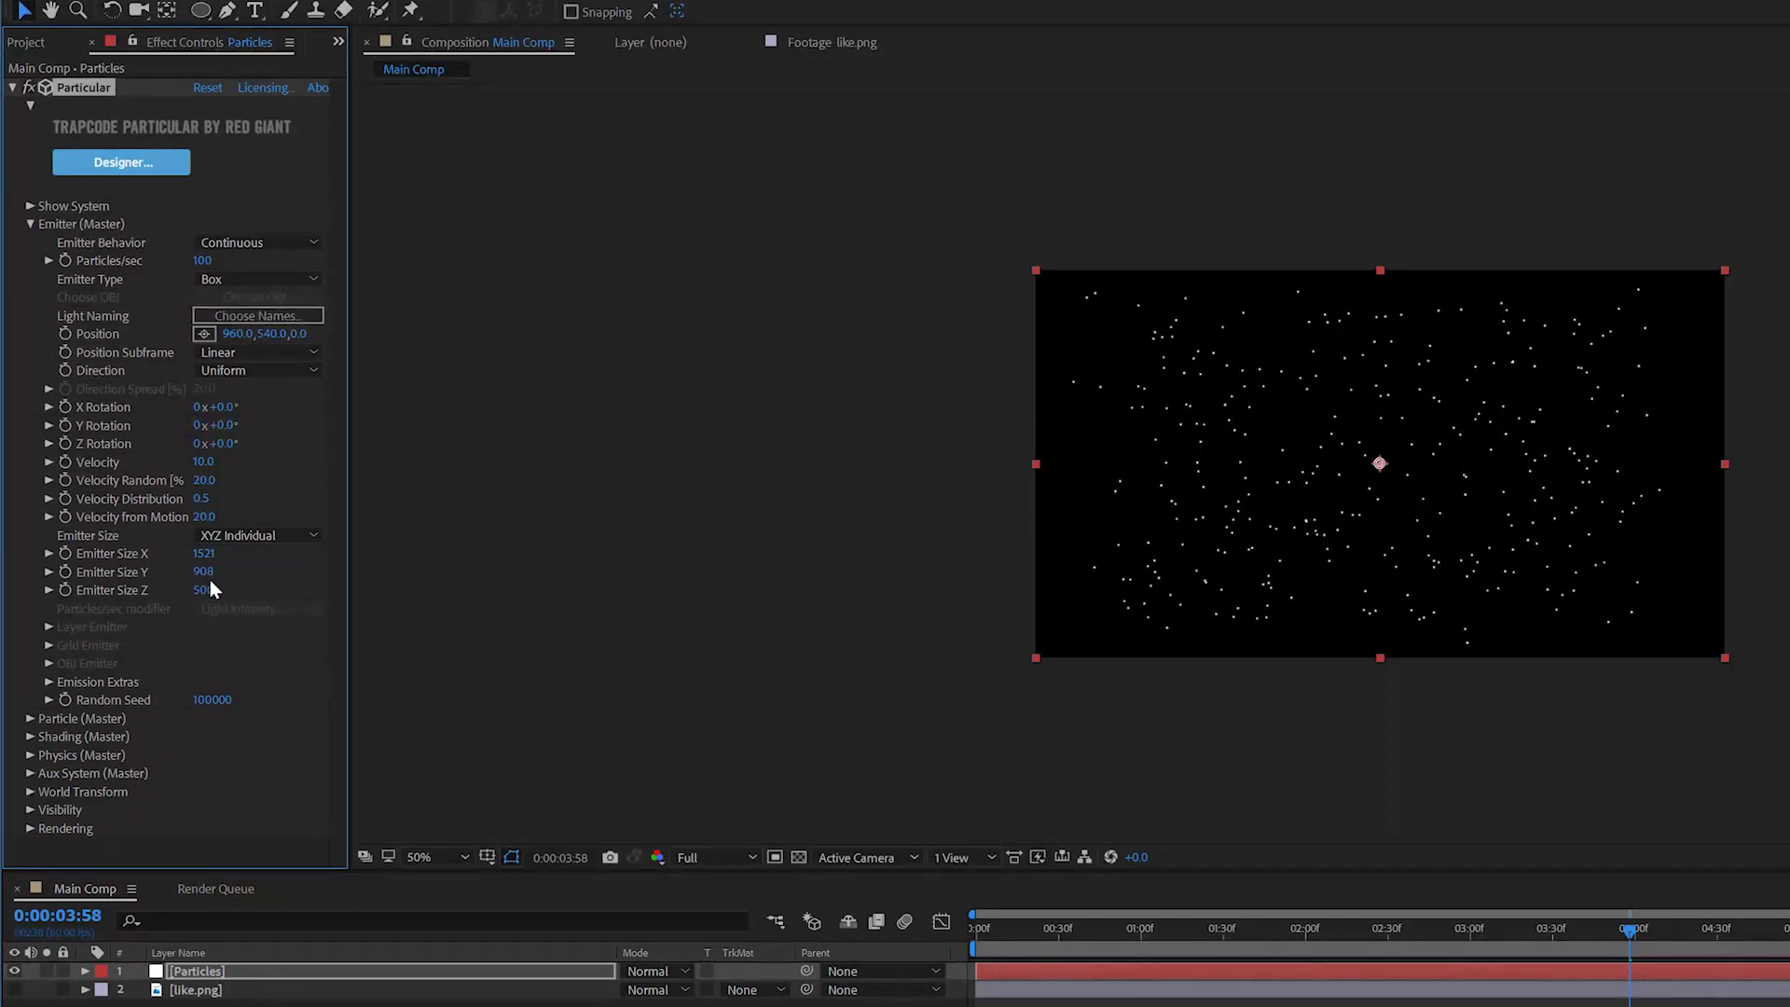
left_click_drag(204, 571, 307, 570)
left_click(204, 591)
type("1004")
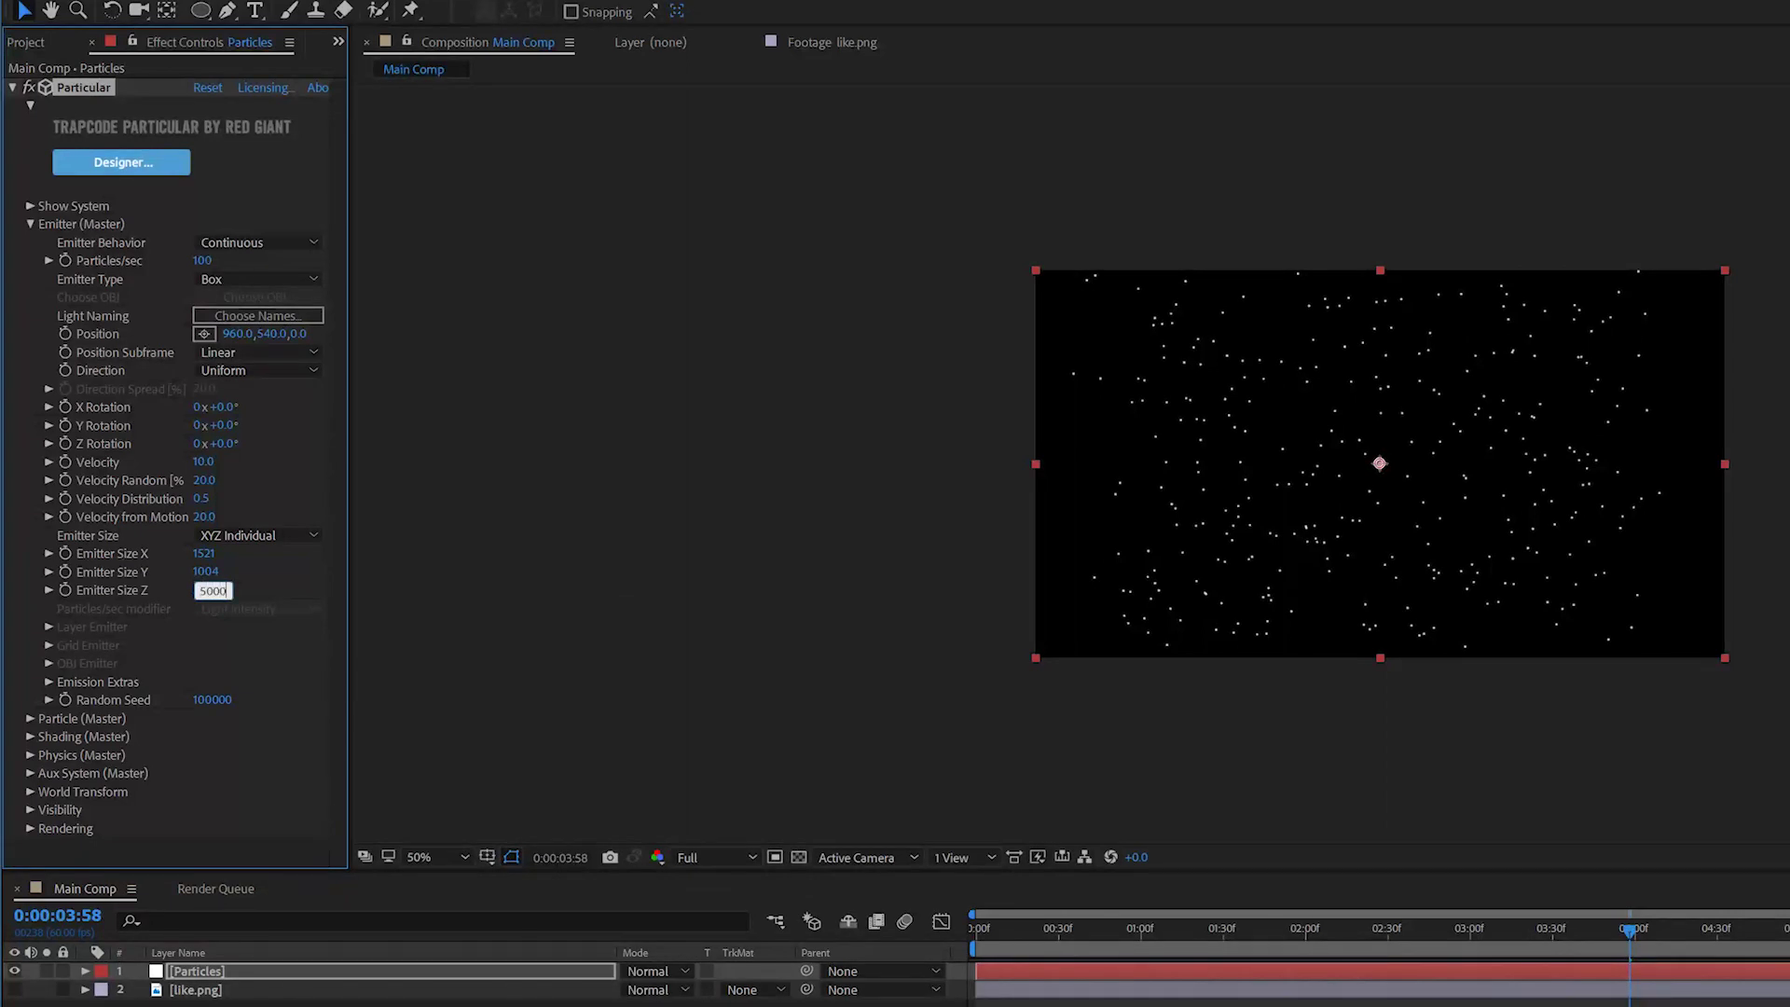
key("Return")
Set the Particle (Master) Life to 10 seconds
left_click(30, 719)
scroll(29, 726, "down", 3)
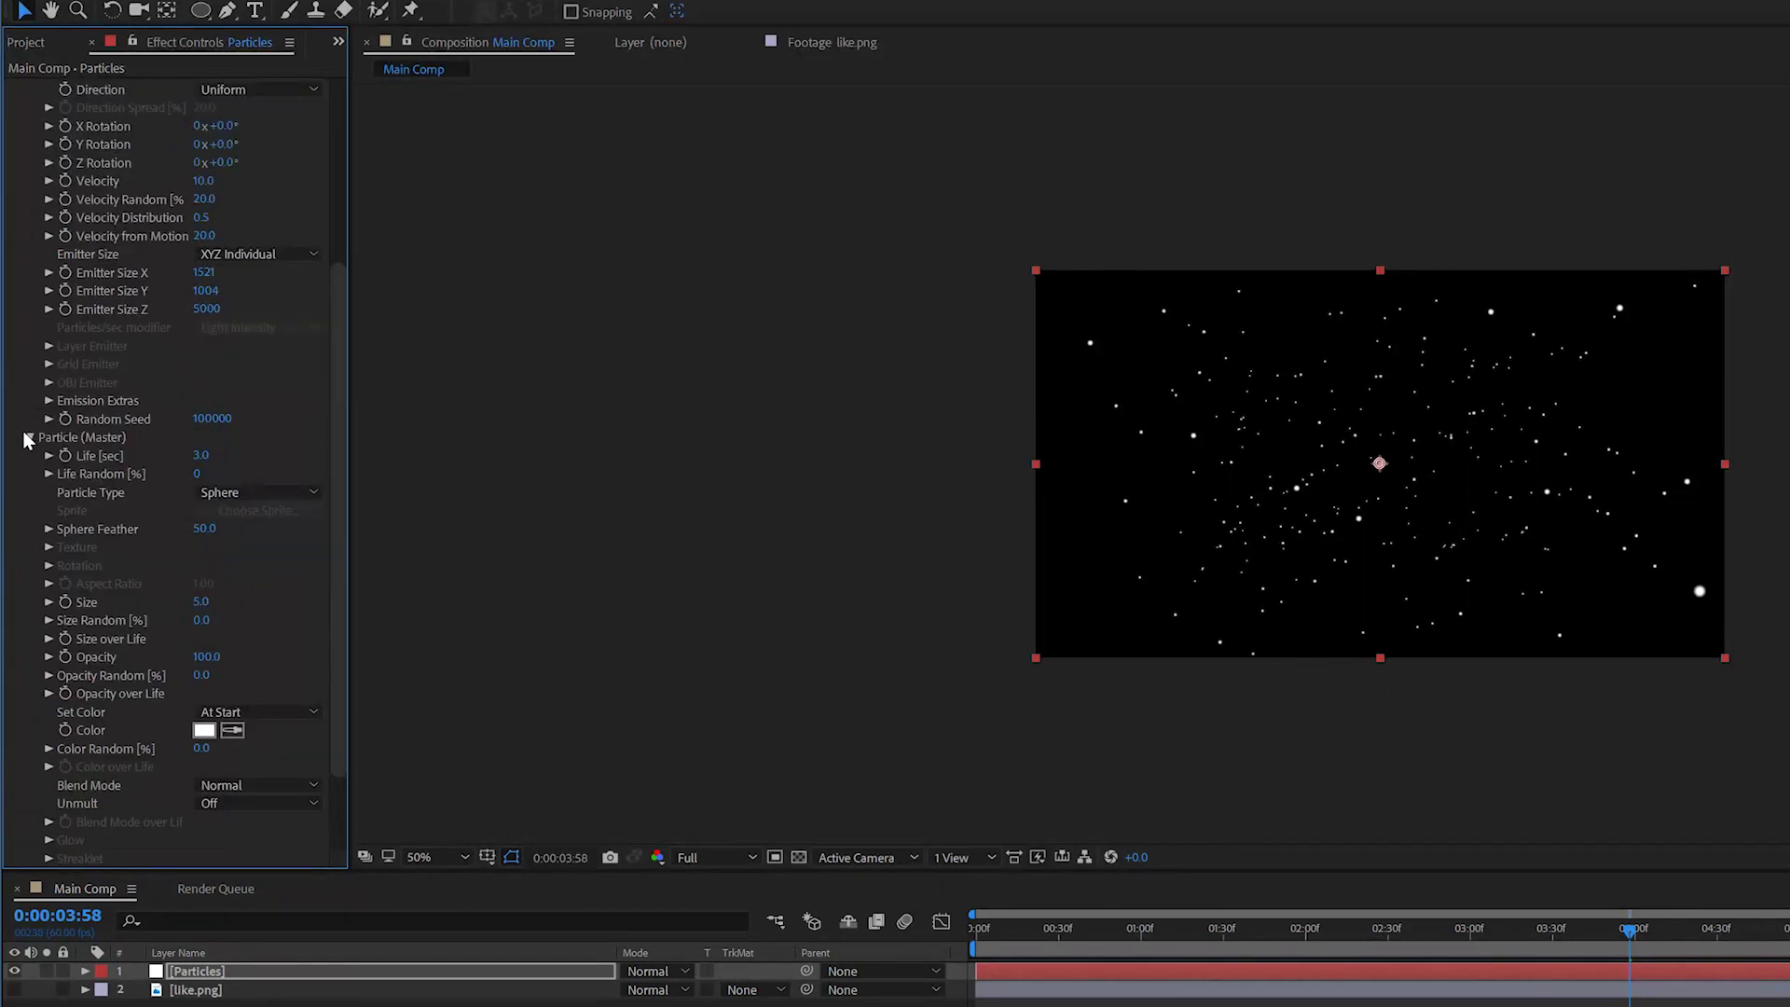
left_click(200, 455)
type("10")
key("Return")
Make the particles Sprite Fill textured with the like.png layer, dismissing the size warning
left_click(238, 495)
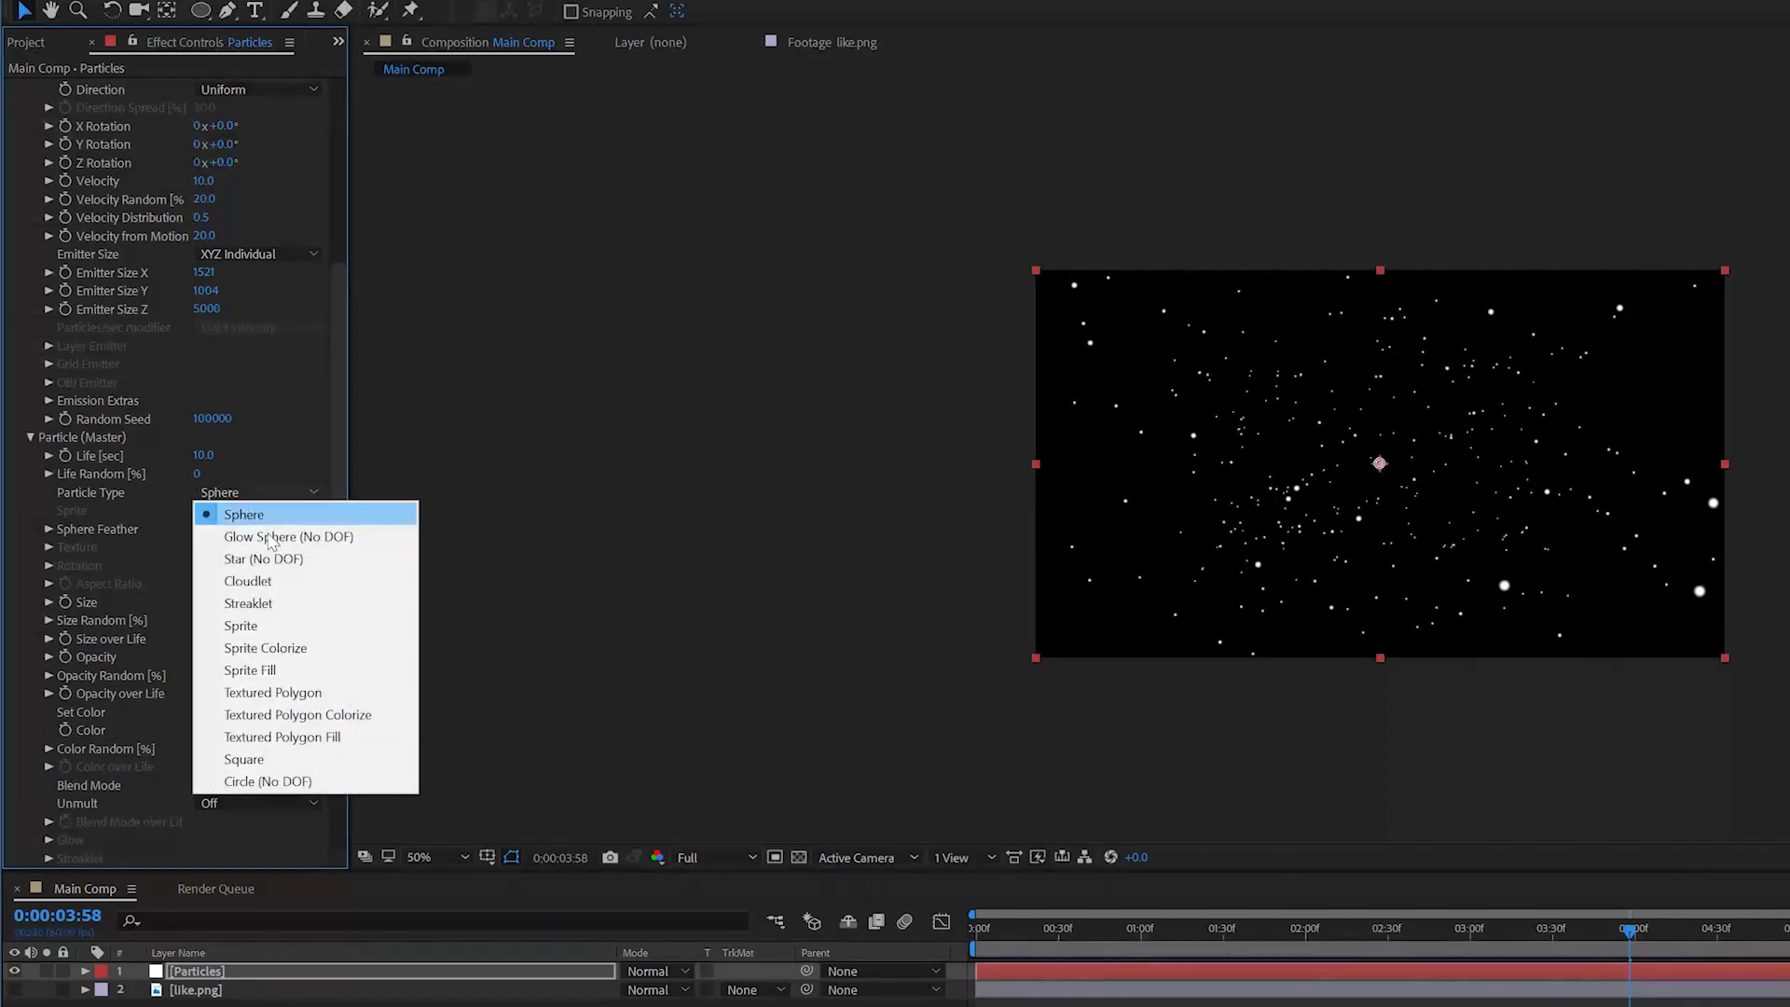
left_click(270, 671)
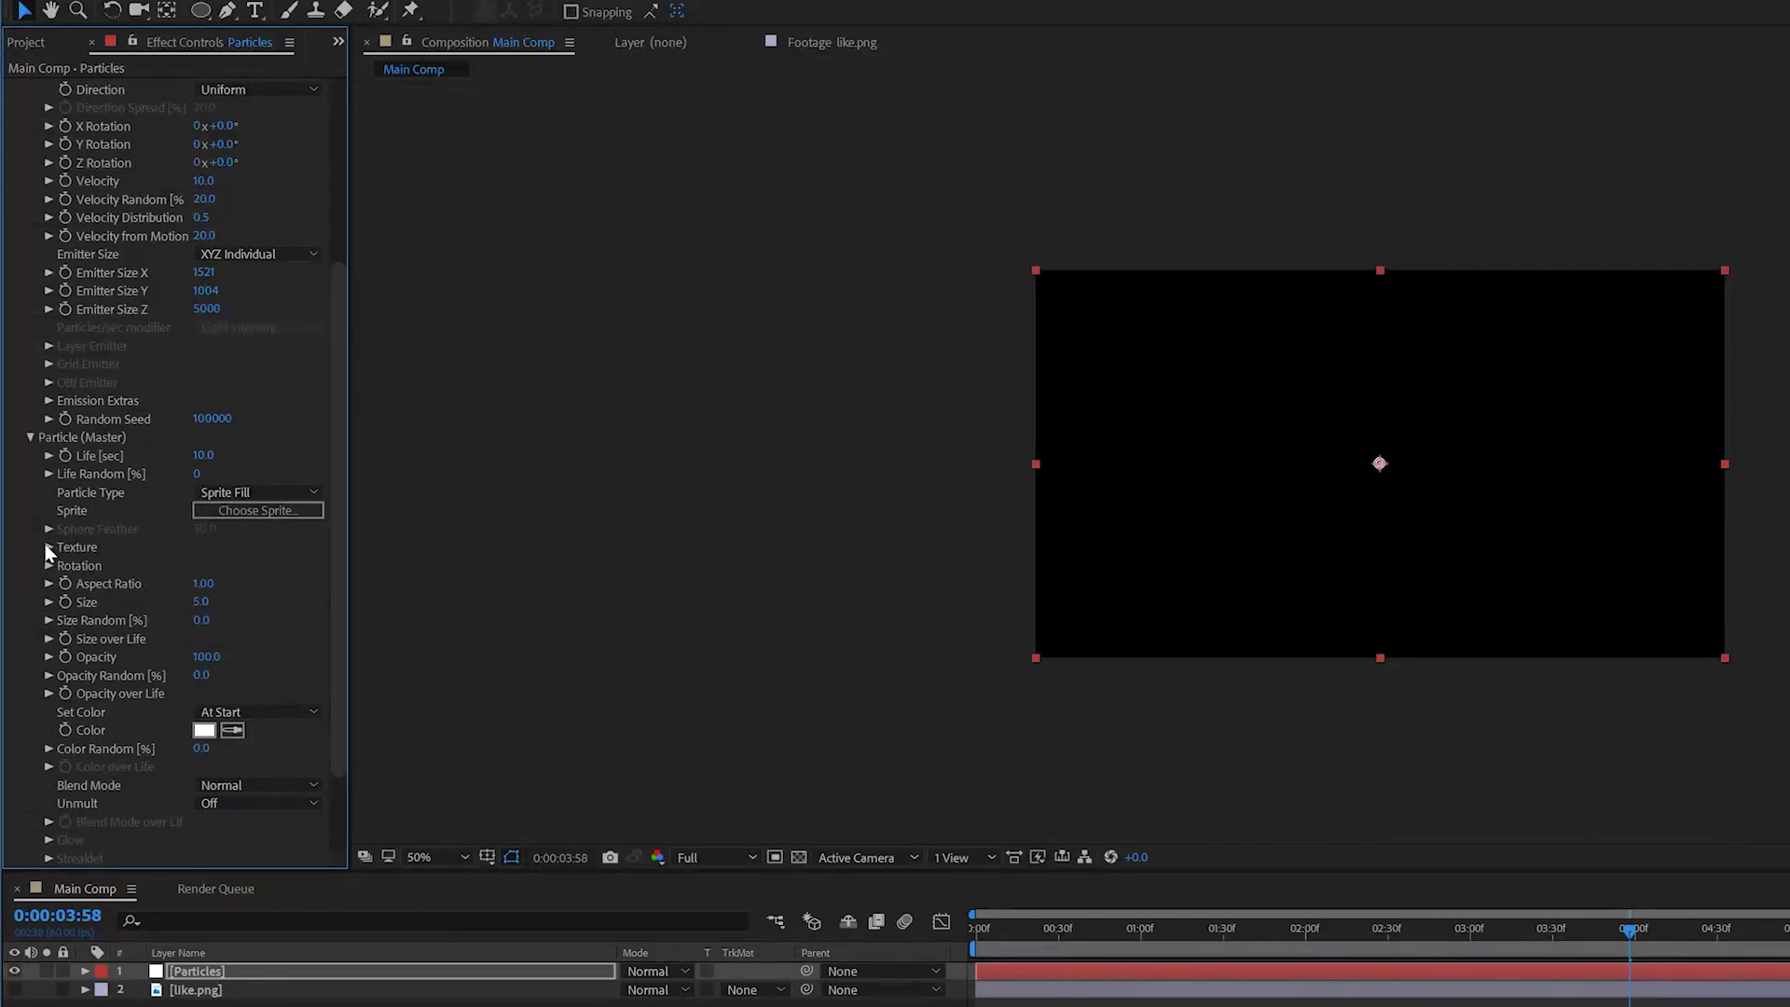
left_click(48, 547)
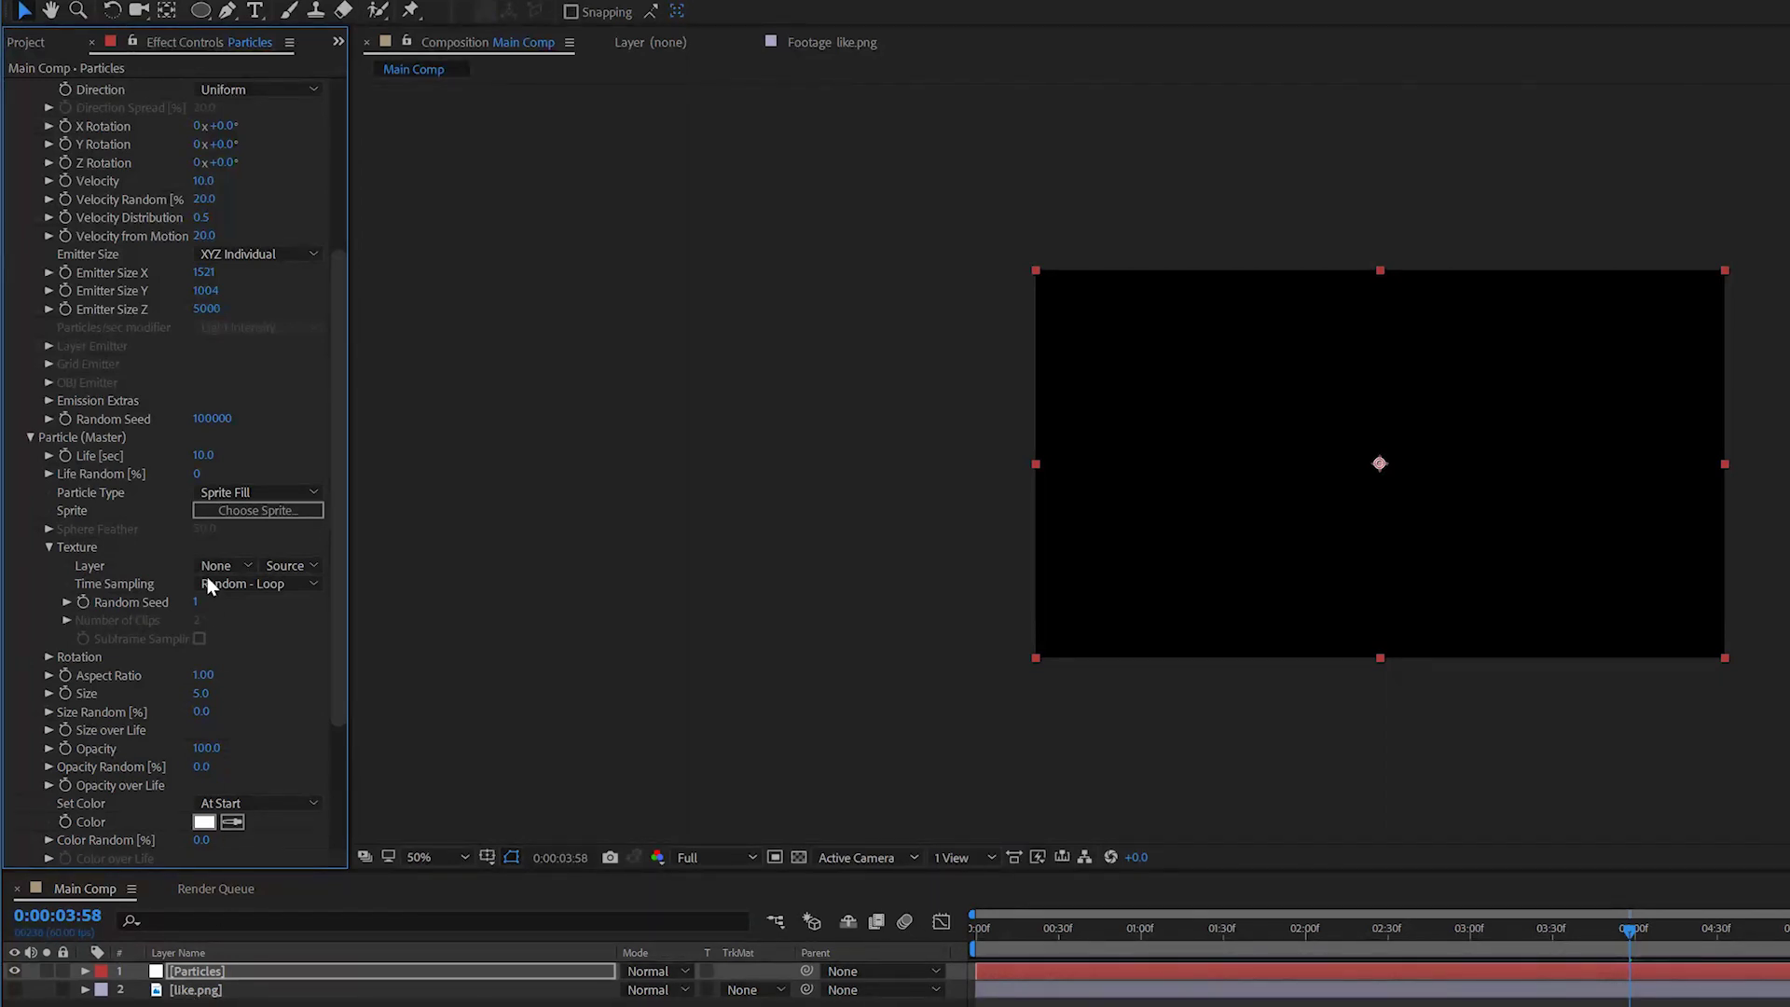
left_click(233, 564)
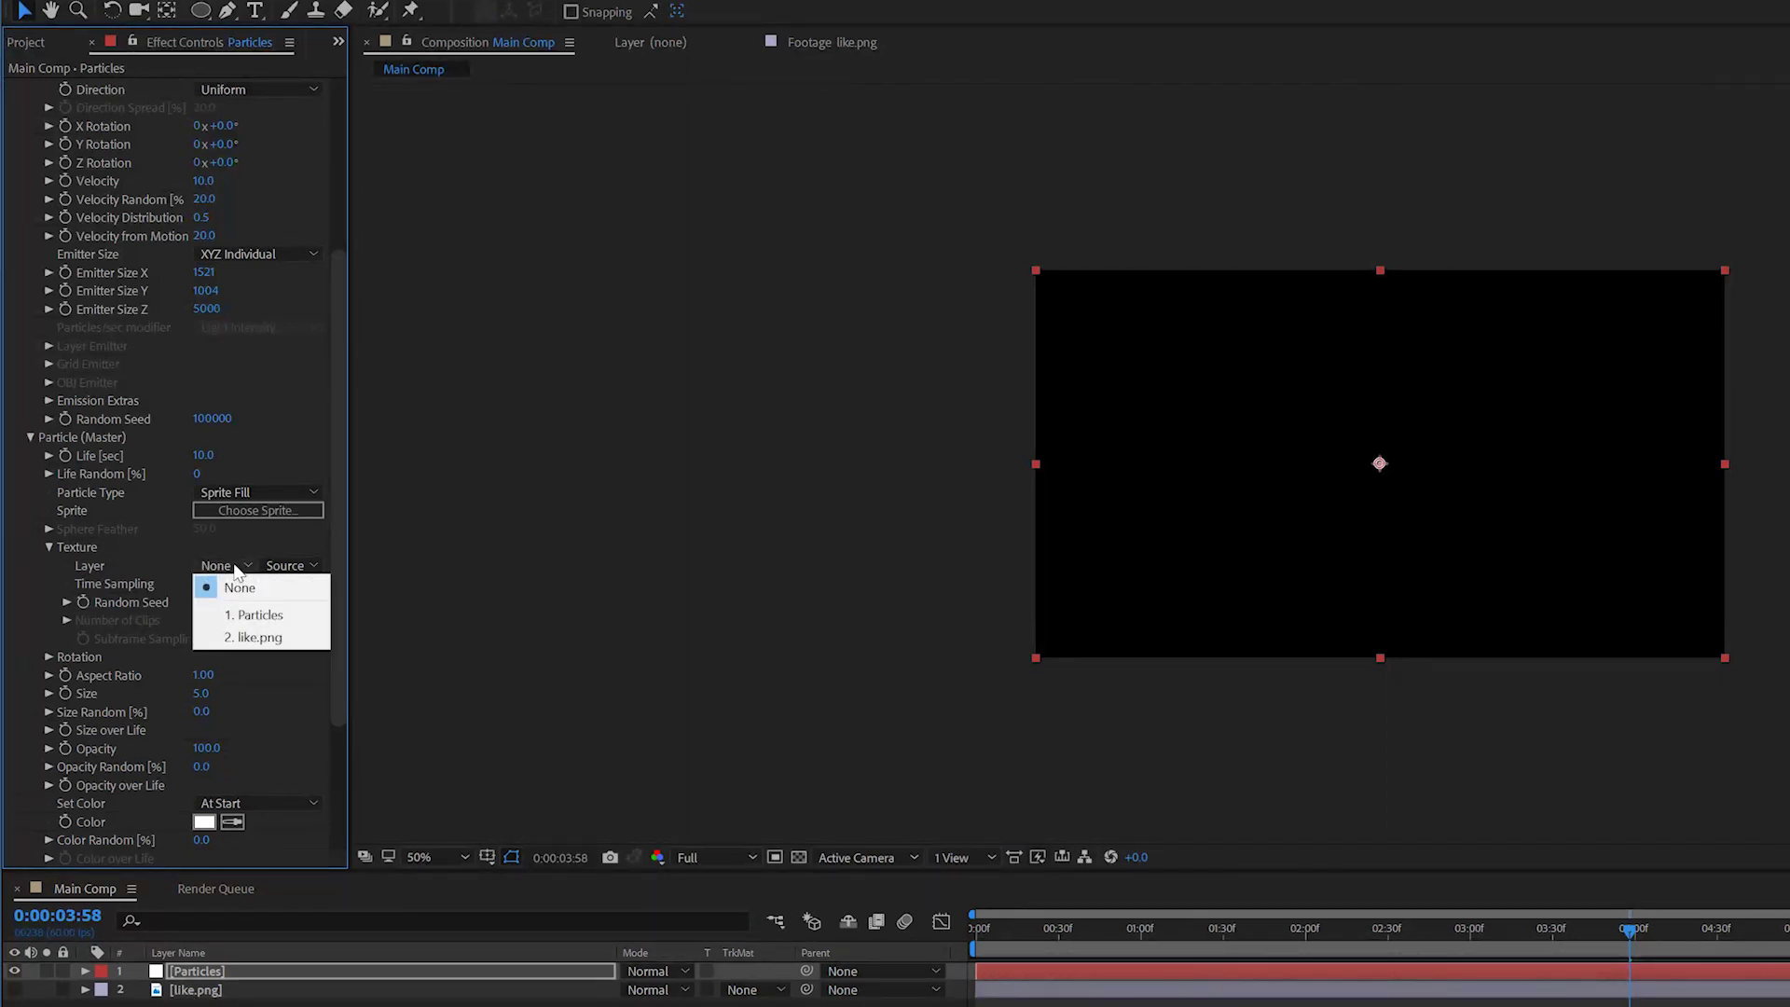
left_click(259, 639)
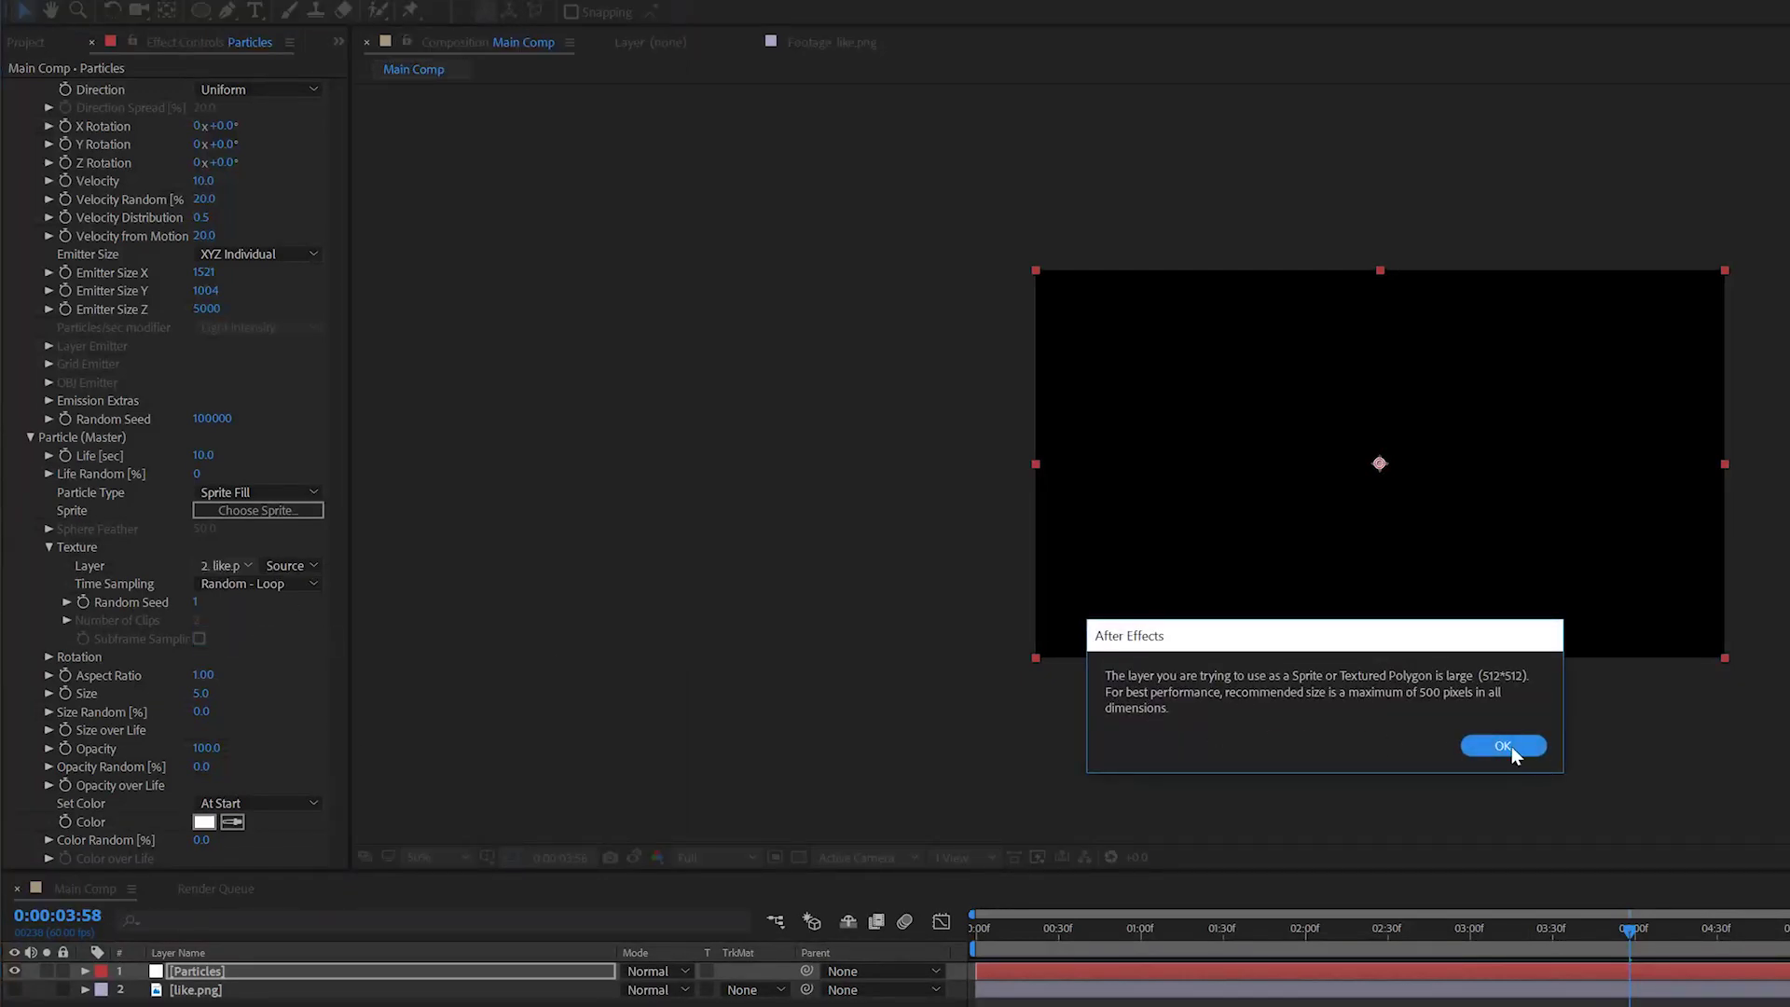
left_click(1504, 746)
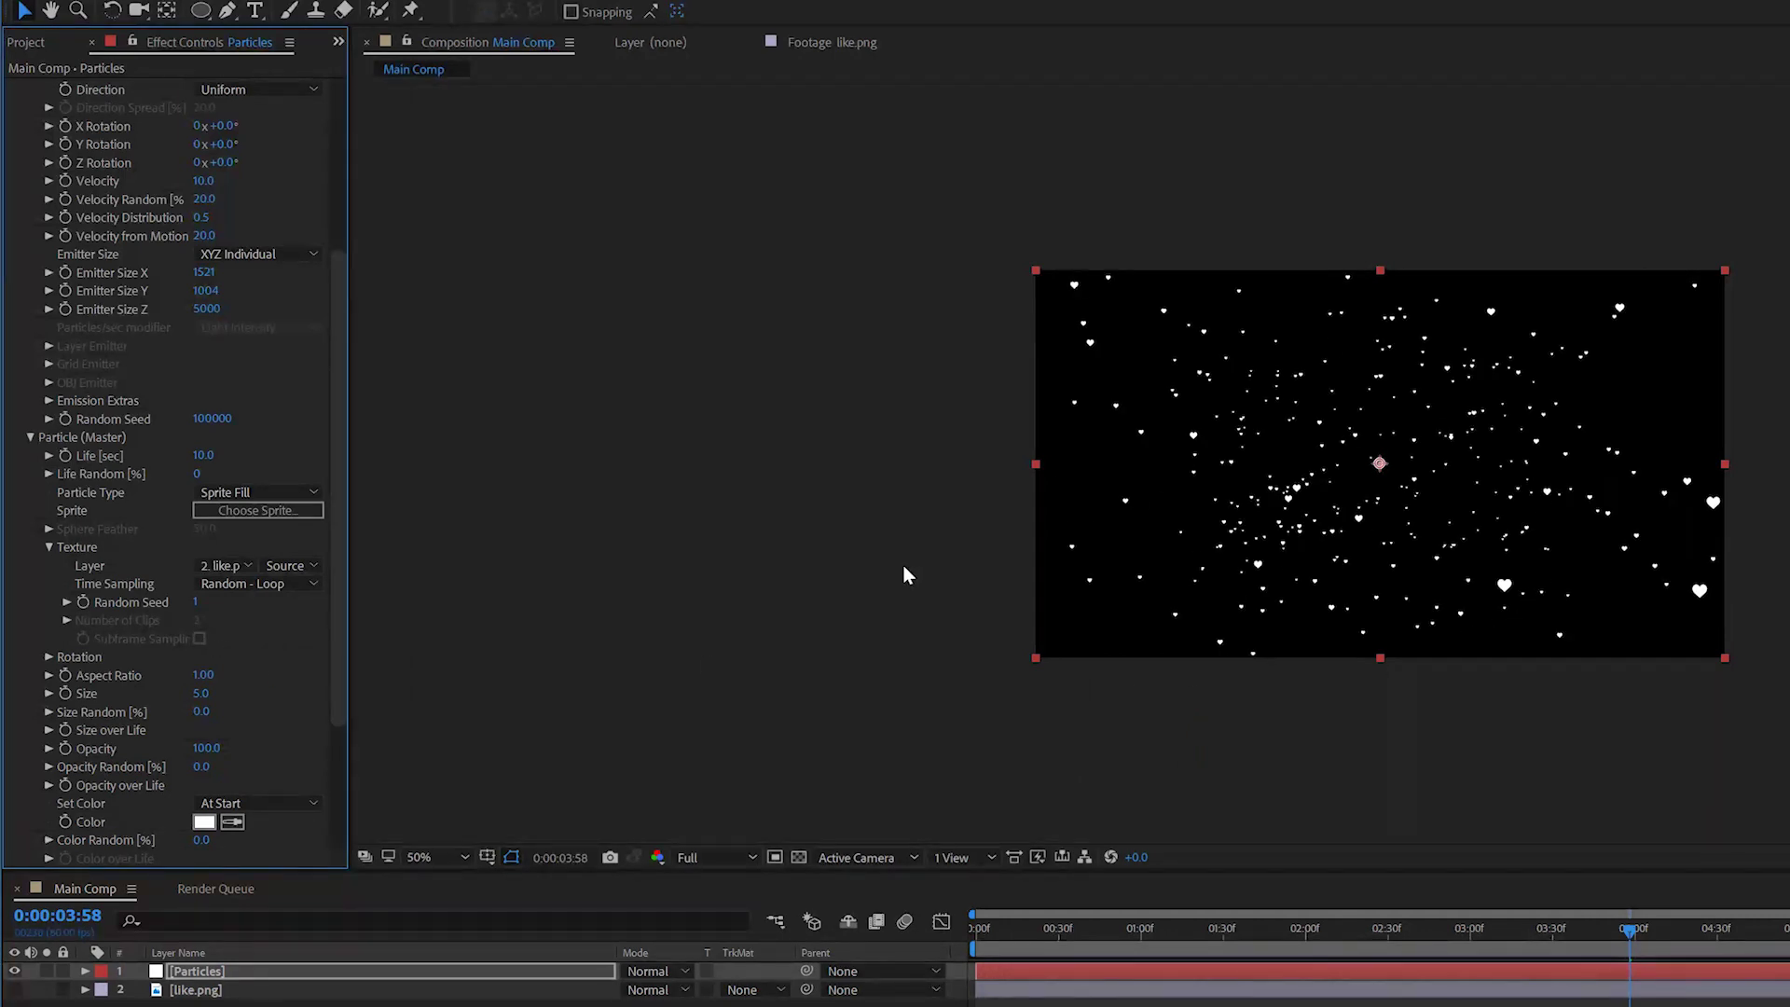
Set the emitter to 50 particles per second
scroll(342, 602, "up", 5)
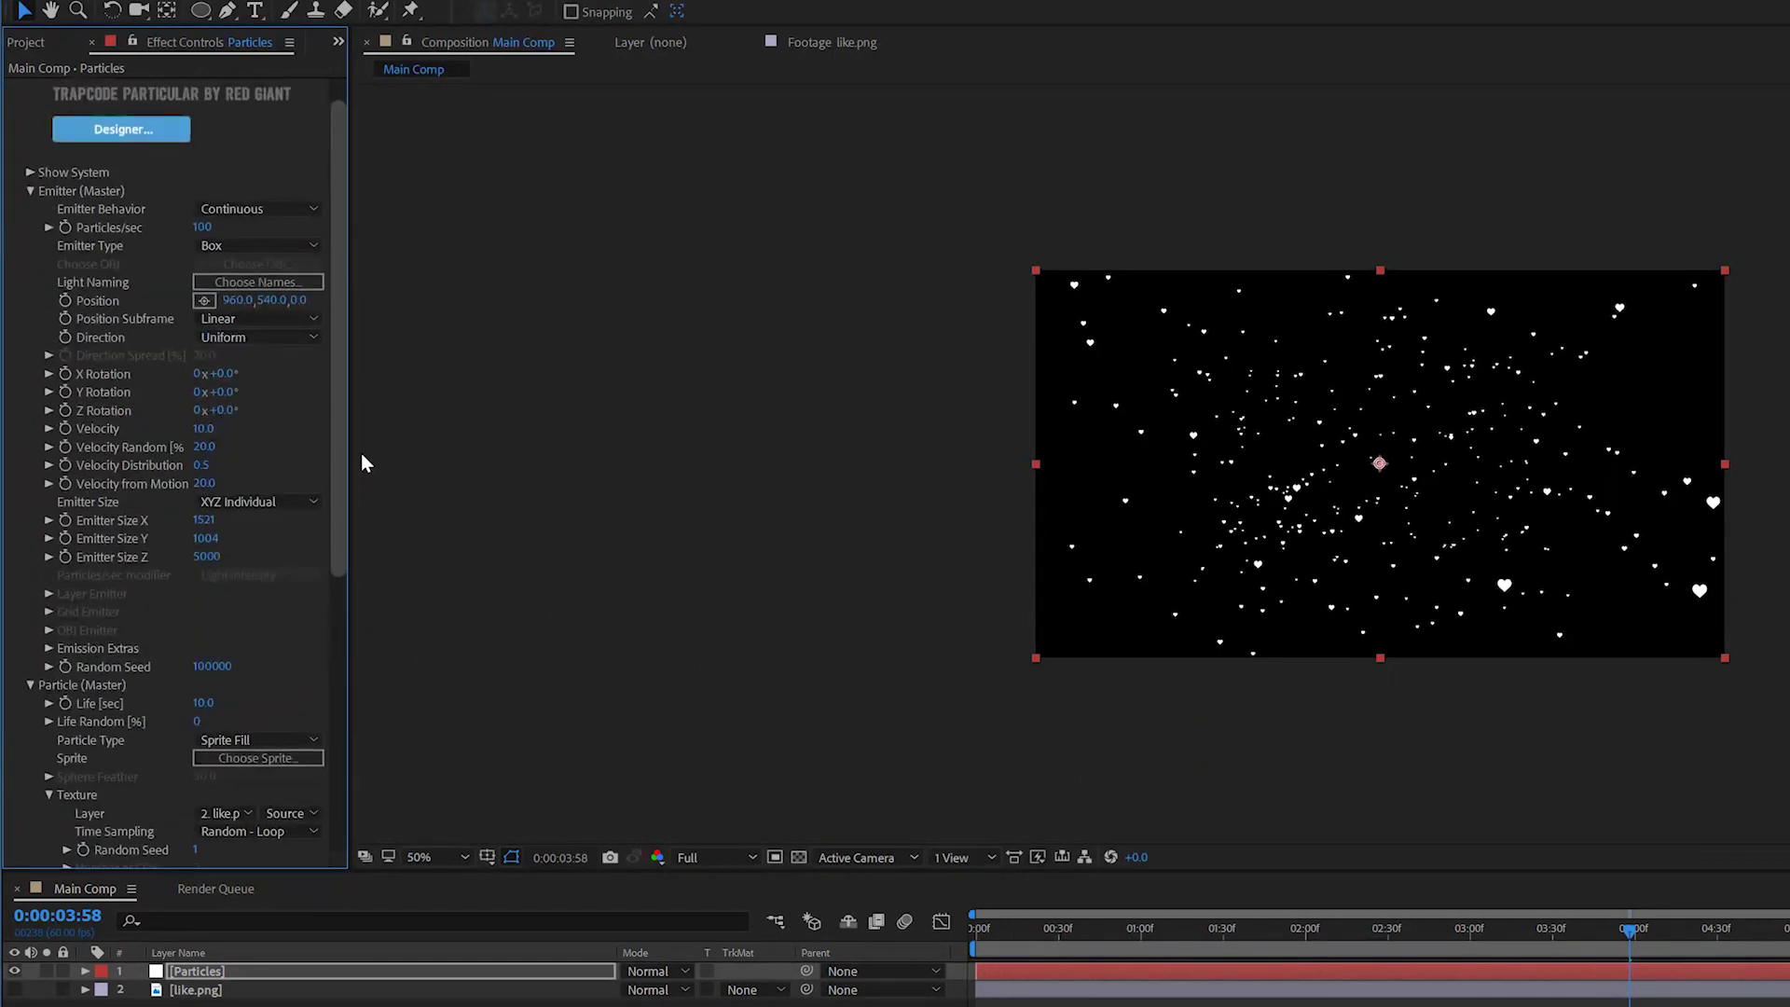
scroll(239, 280, "up", 2)
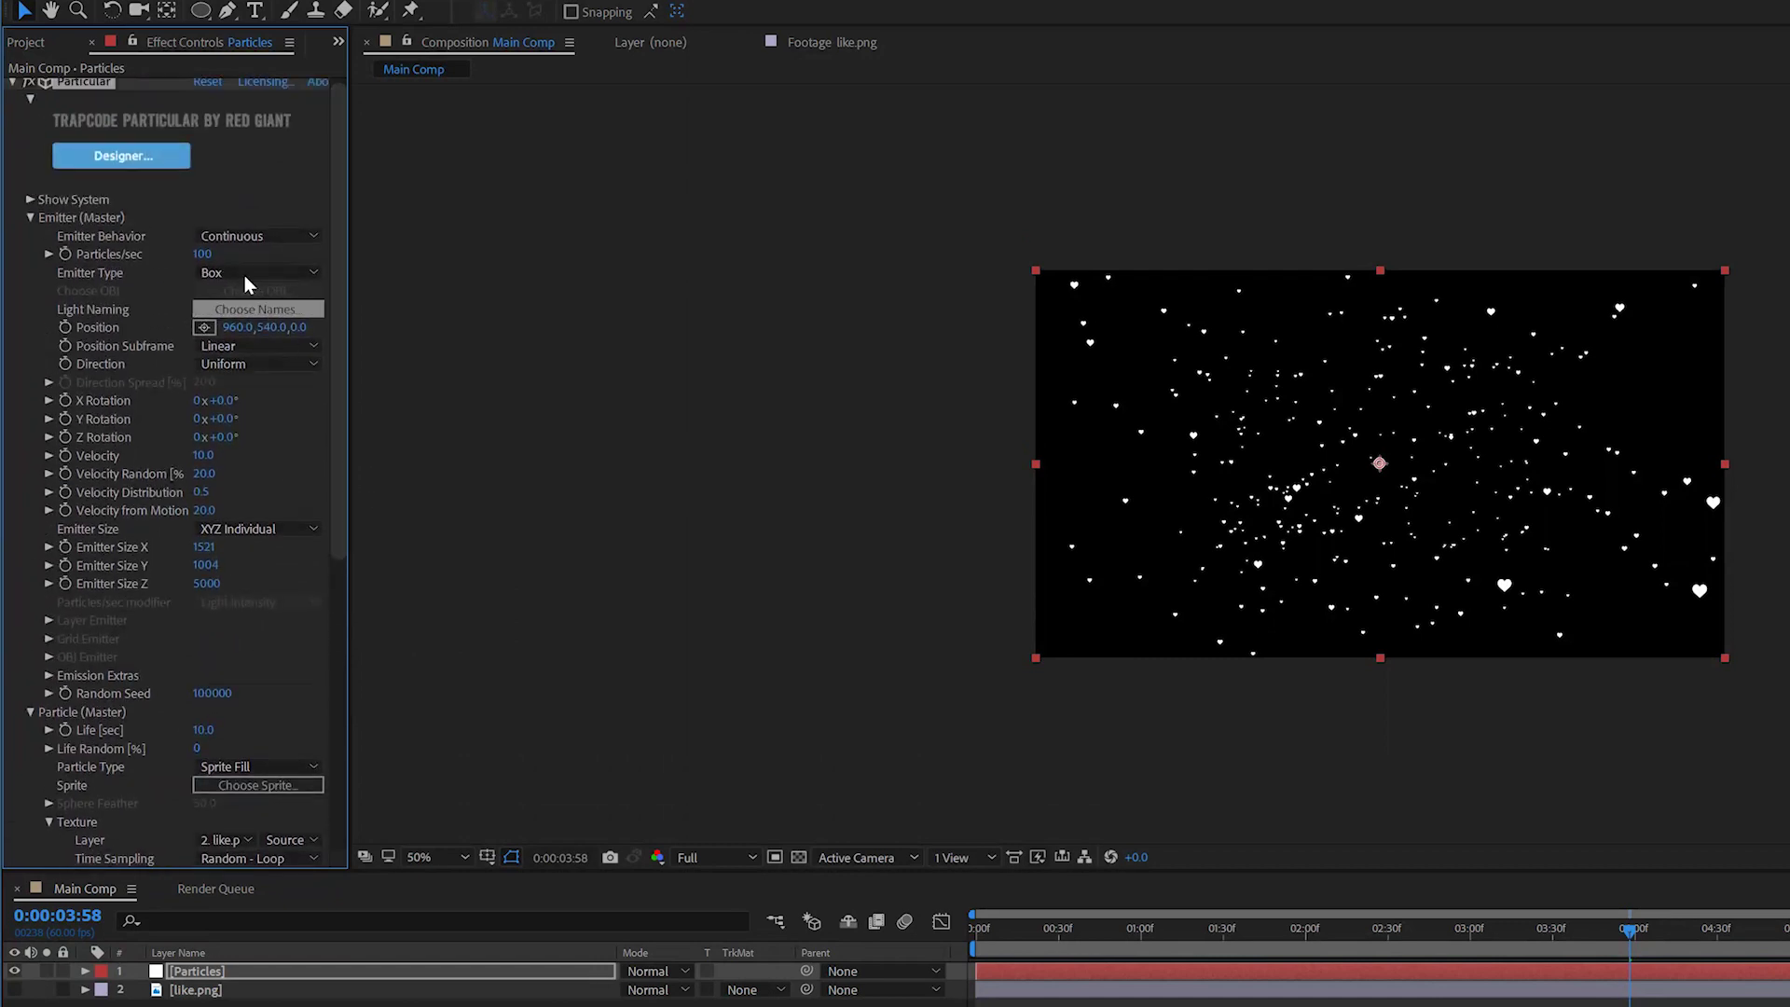
left_click(200, 255)
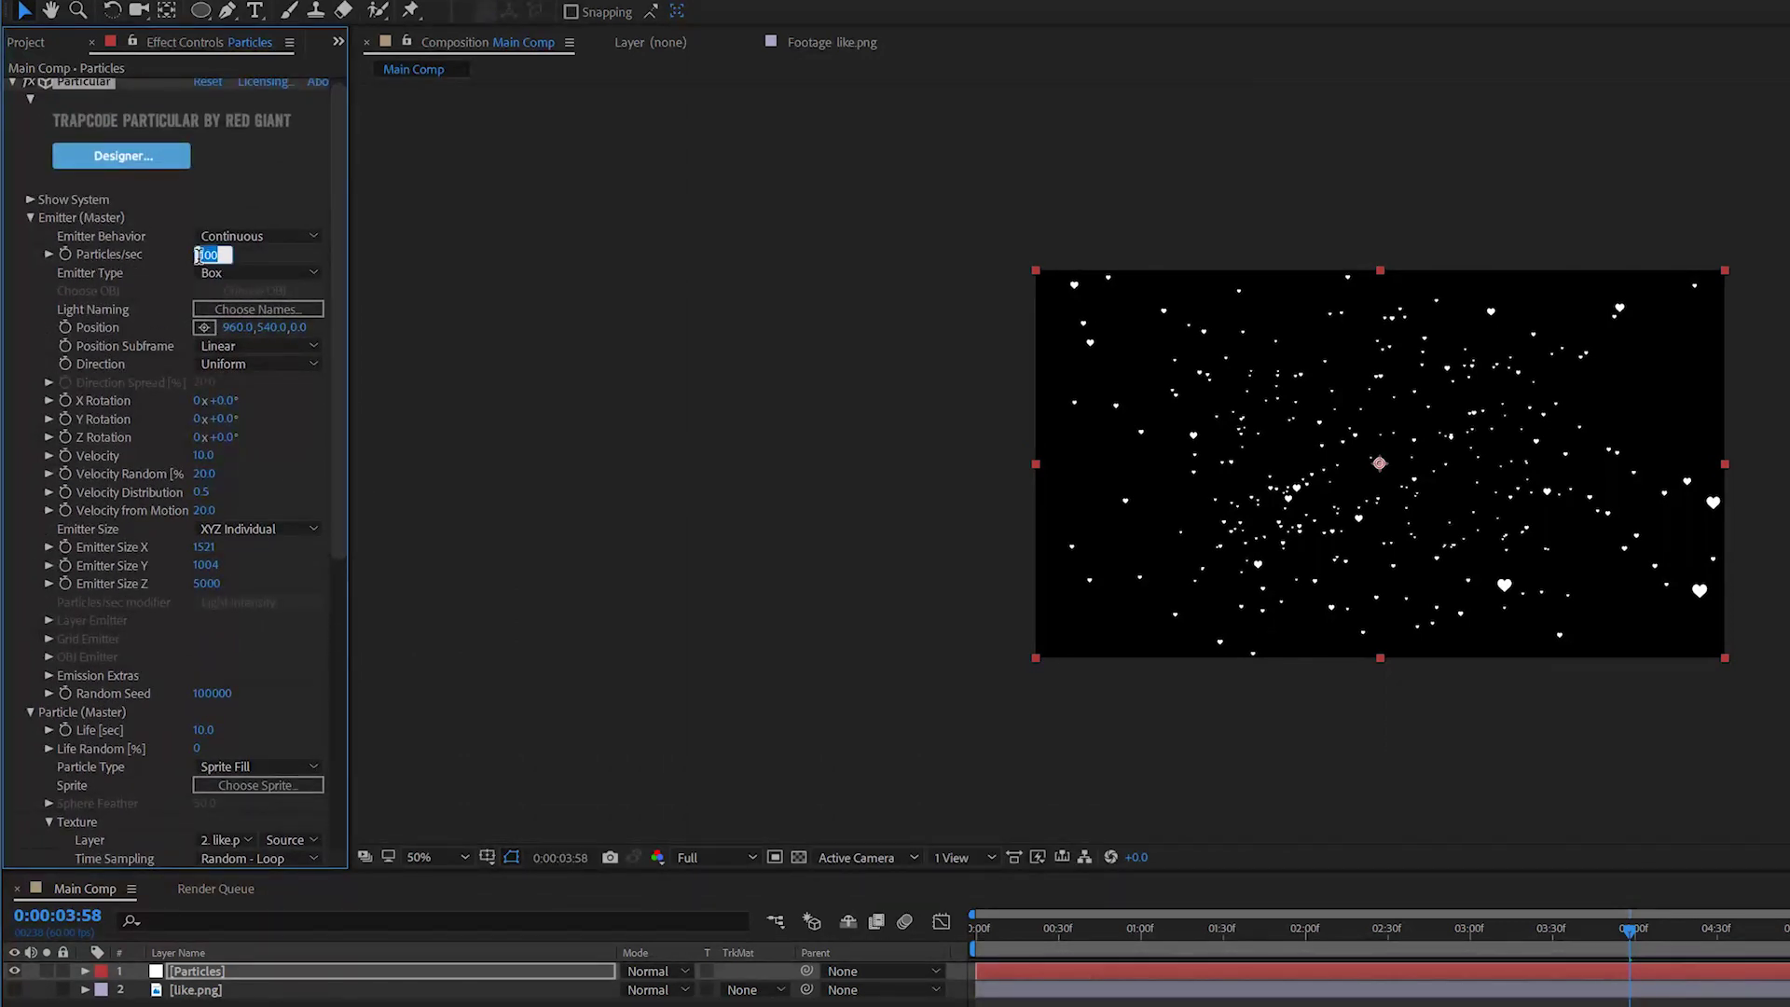
type("50")
key("Return")
left_click_drag(339, 349, 342, 596)
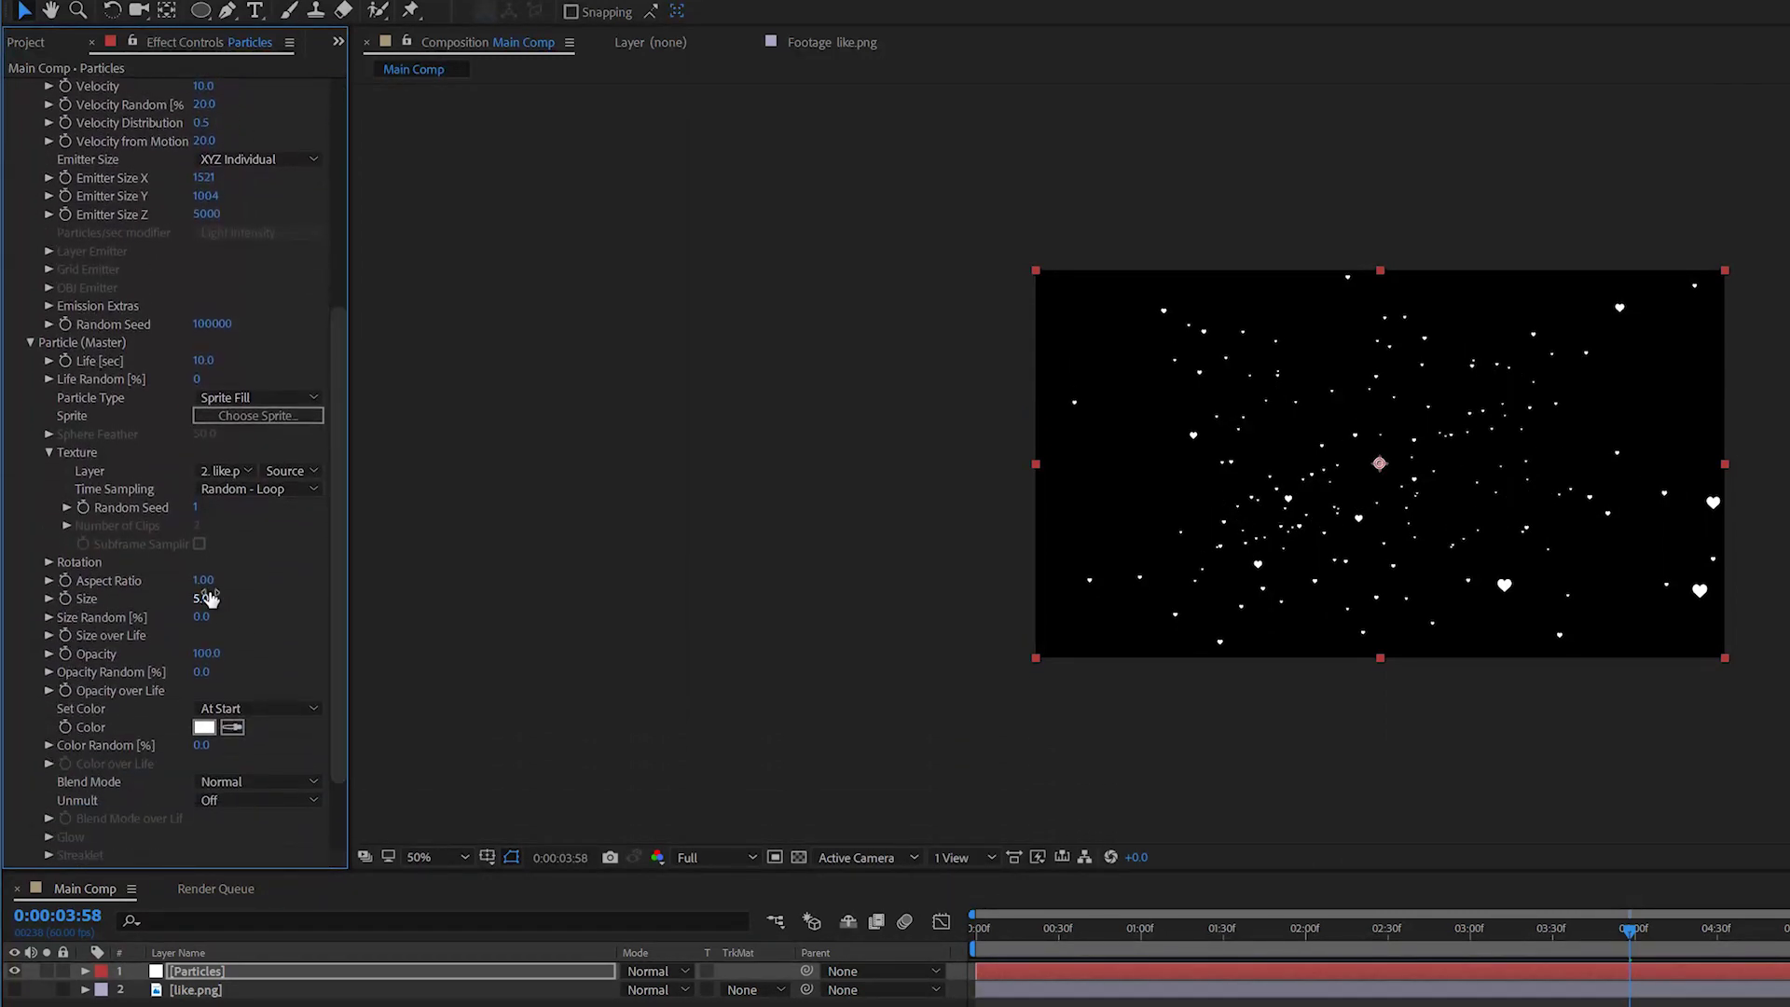
Set particle Size to 100 and Size Random to 100
left_click(207, 598)
type("50")
key("Return")
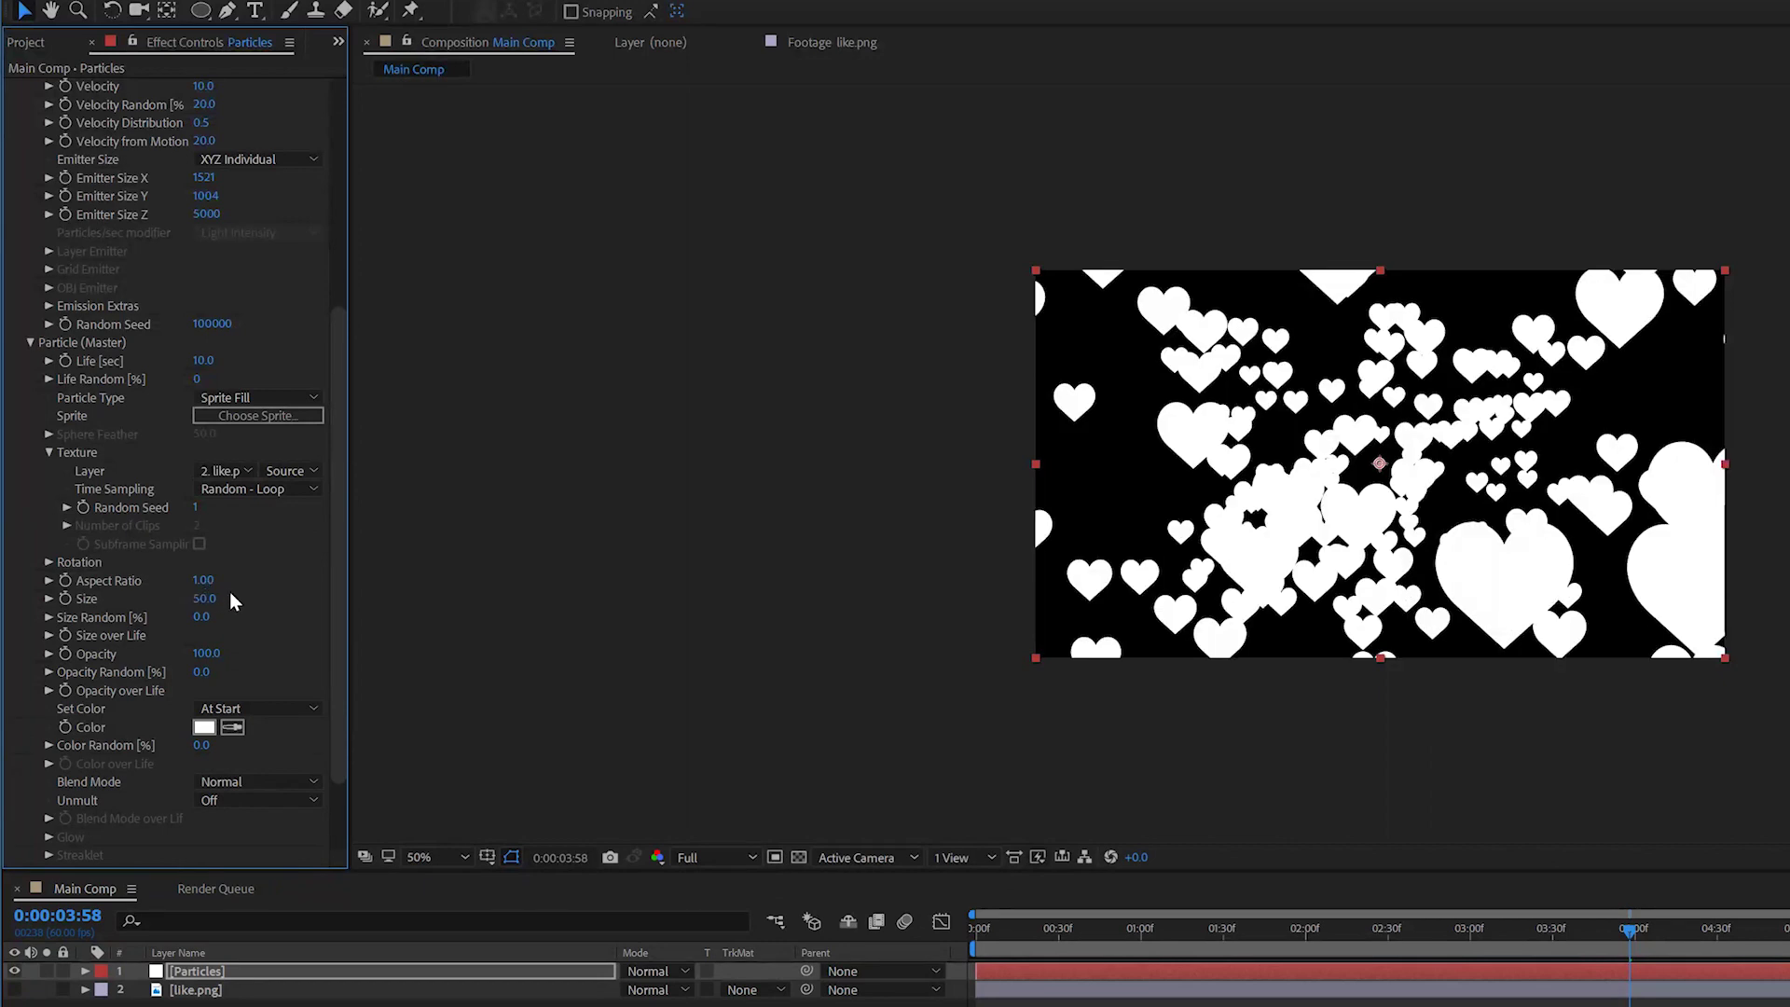
left_click(208, 598)
type("100")
key("Return")
left_click(220, 616)
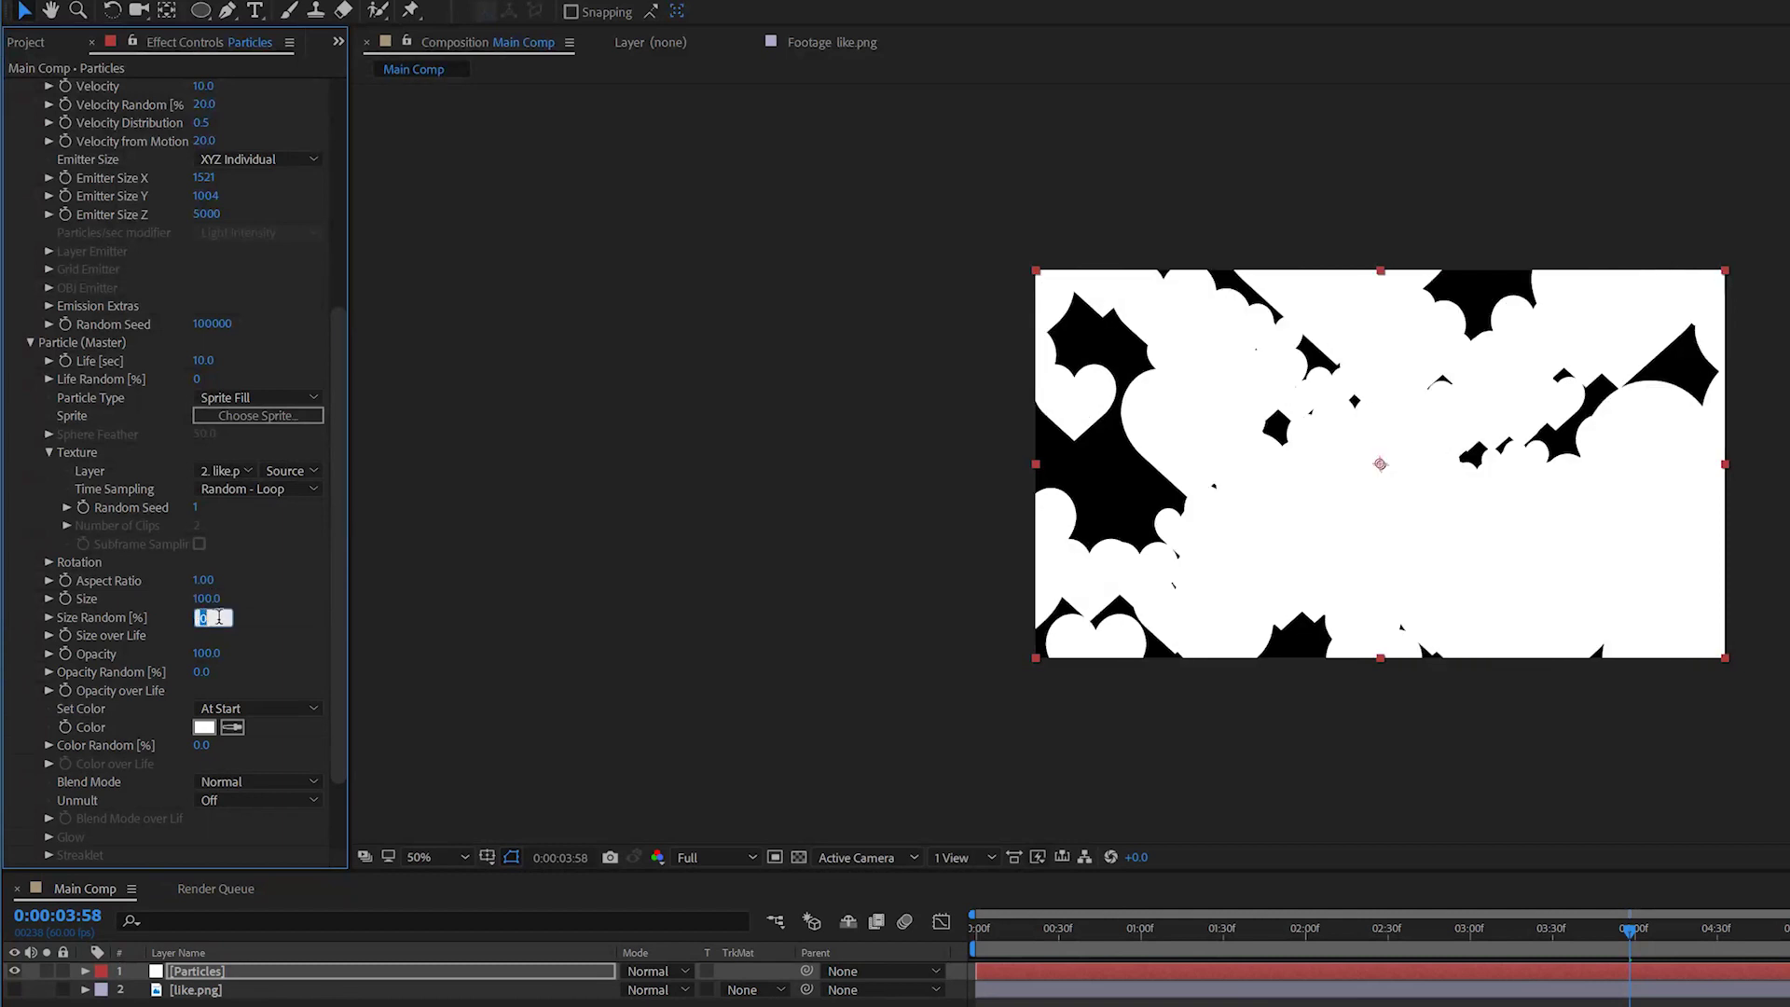
type("100")
key("Return")
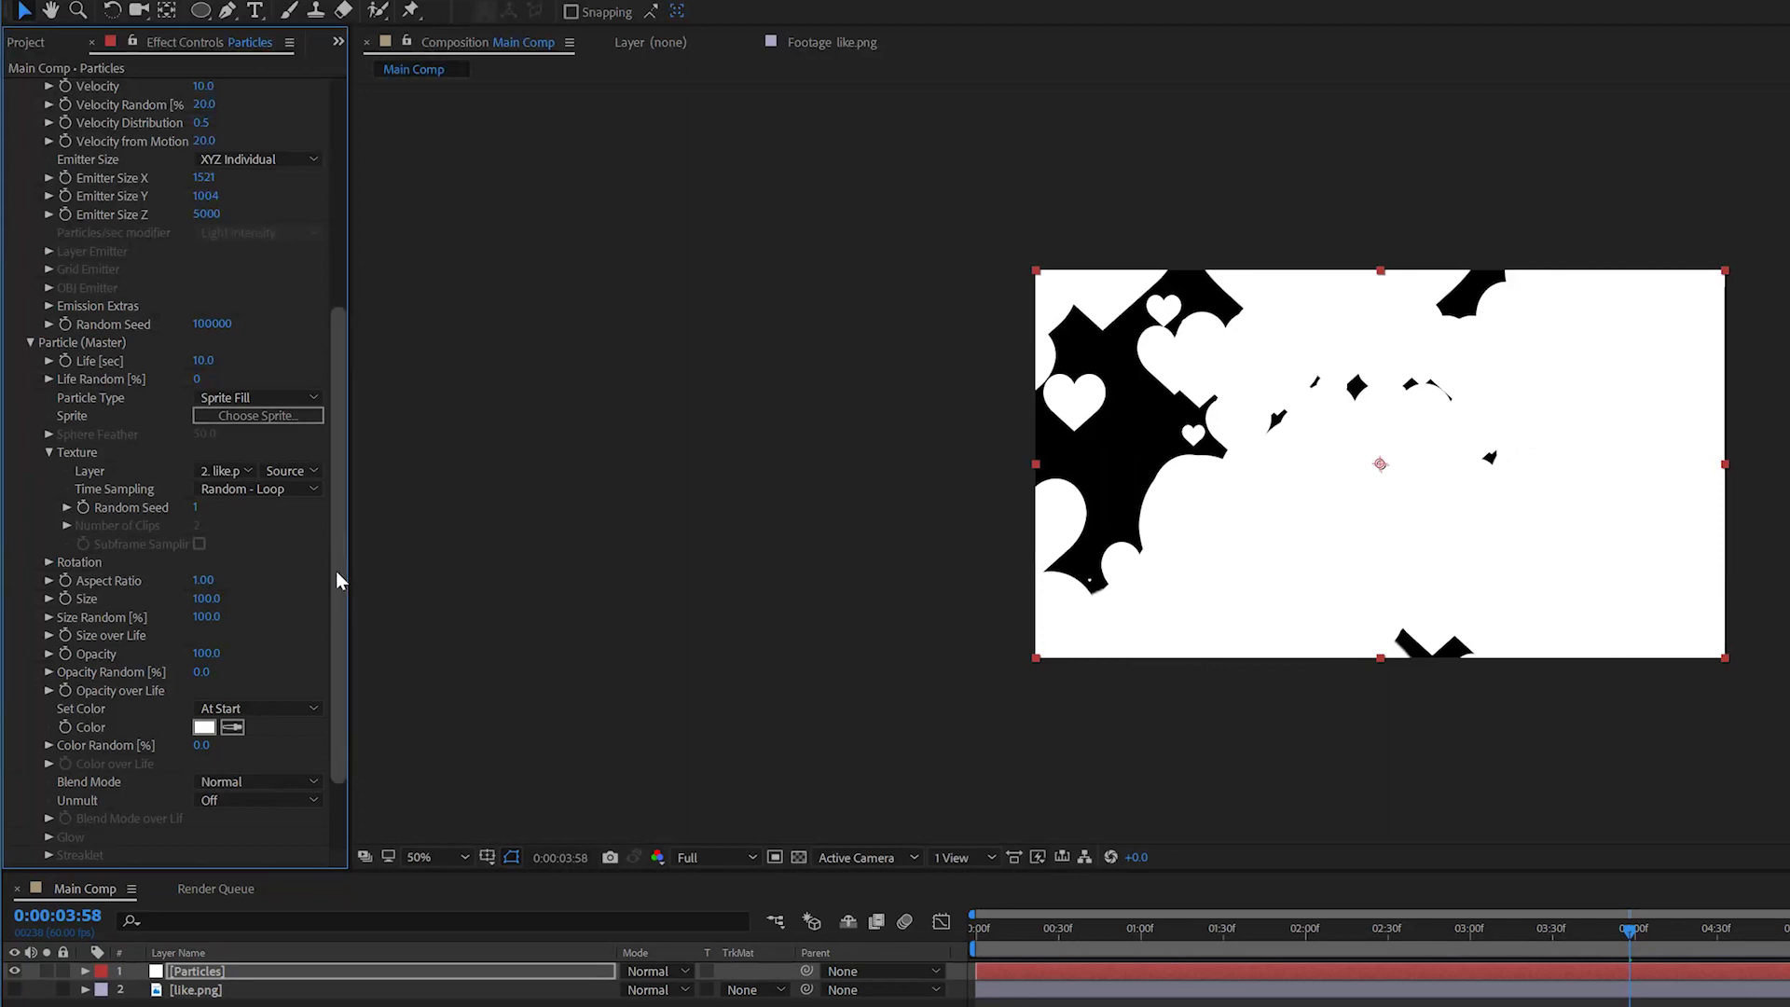
left_click_drag(336, 580, 334, 694)
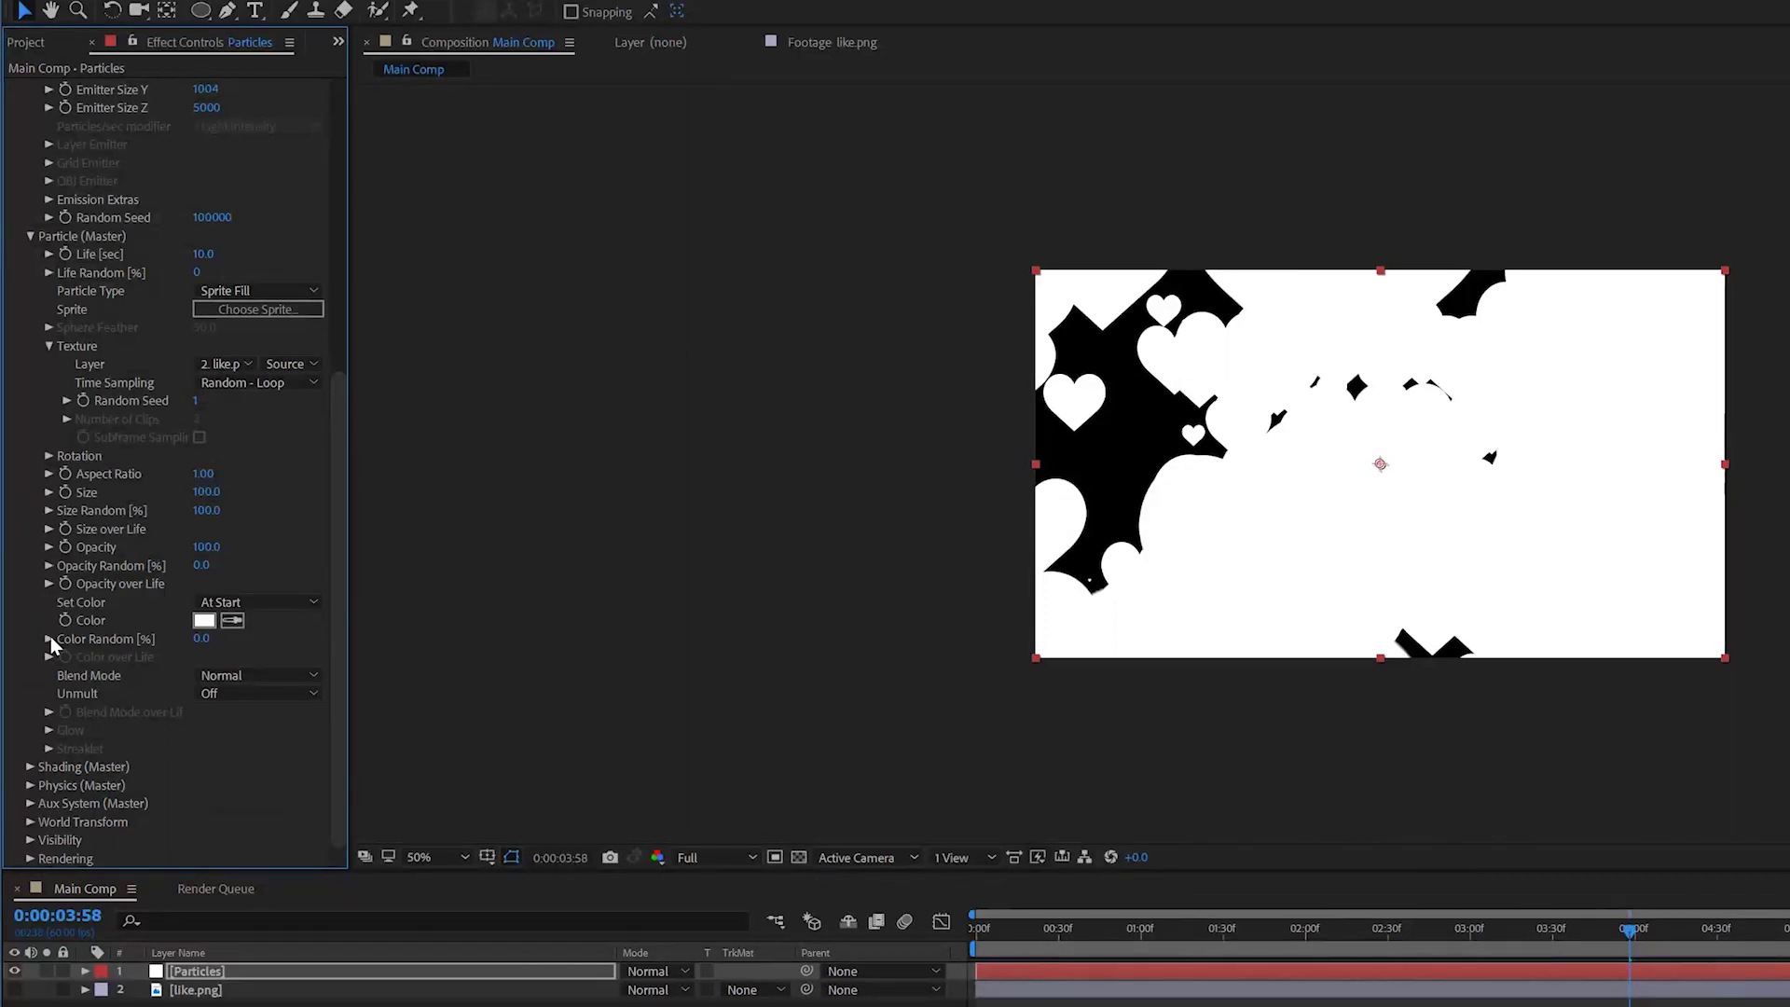
Set particle Color to Random from Gradient and apply the white-to-black Color over Life preset
left_click(224, 603)
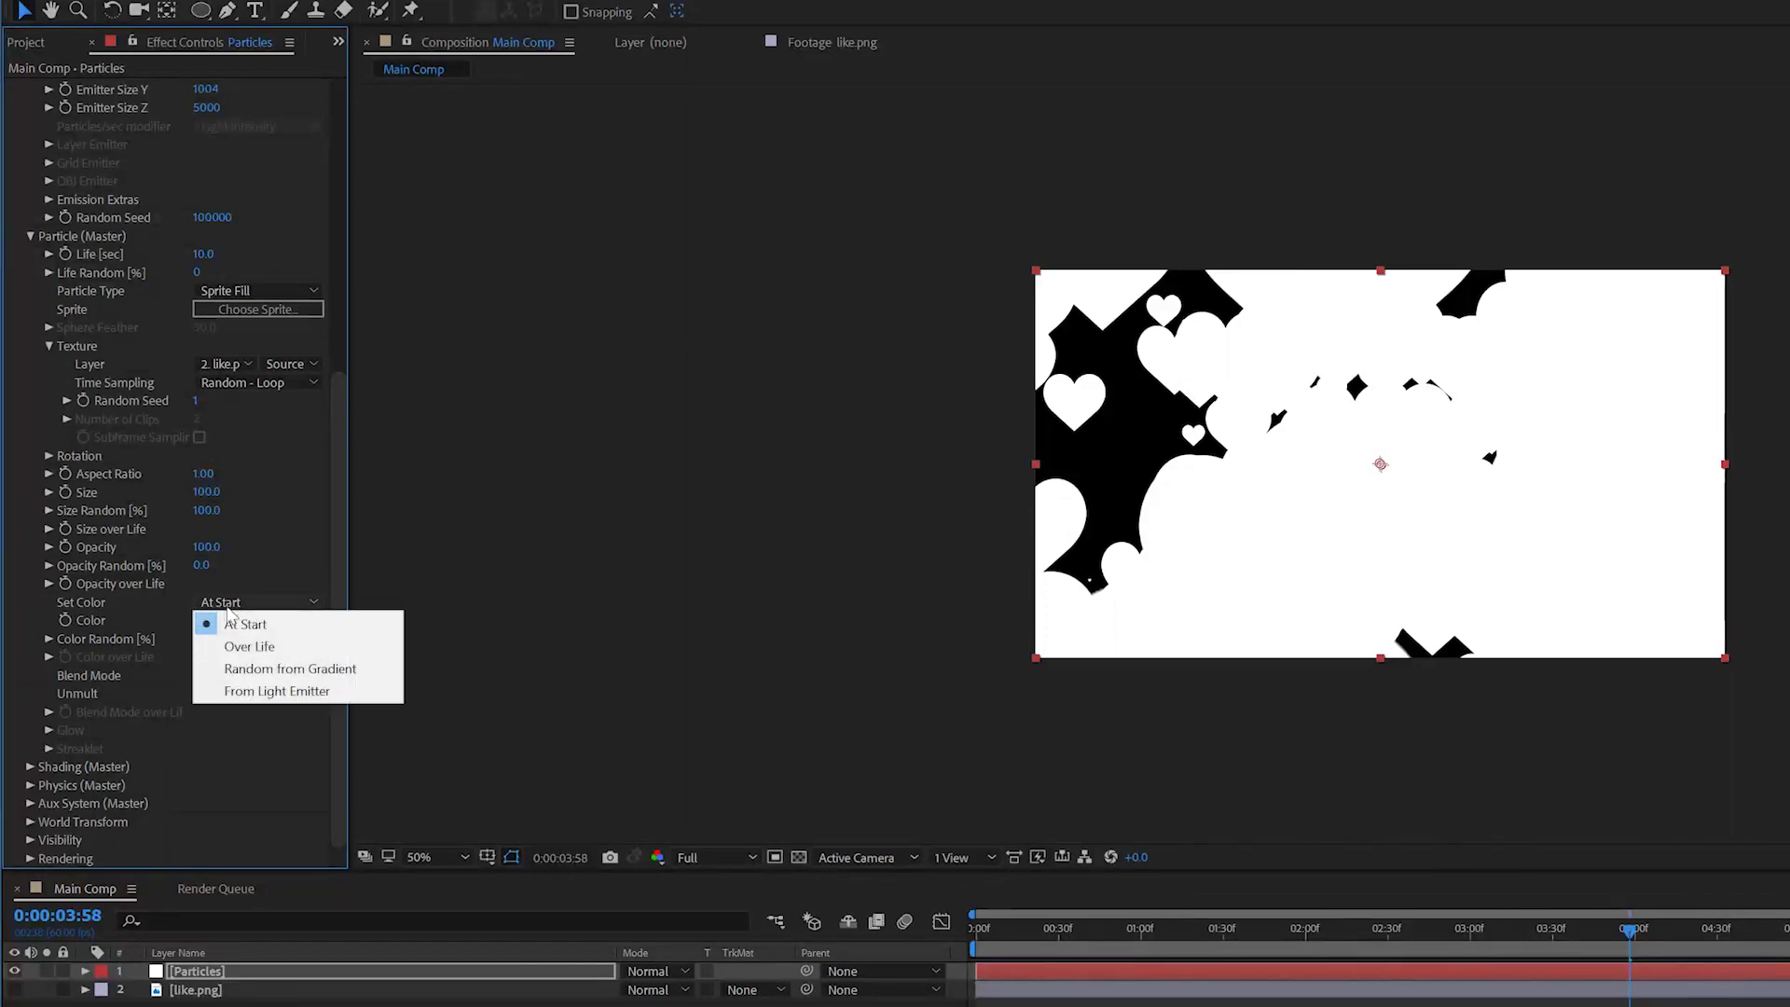
left_click(262, 669)
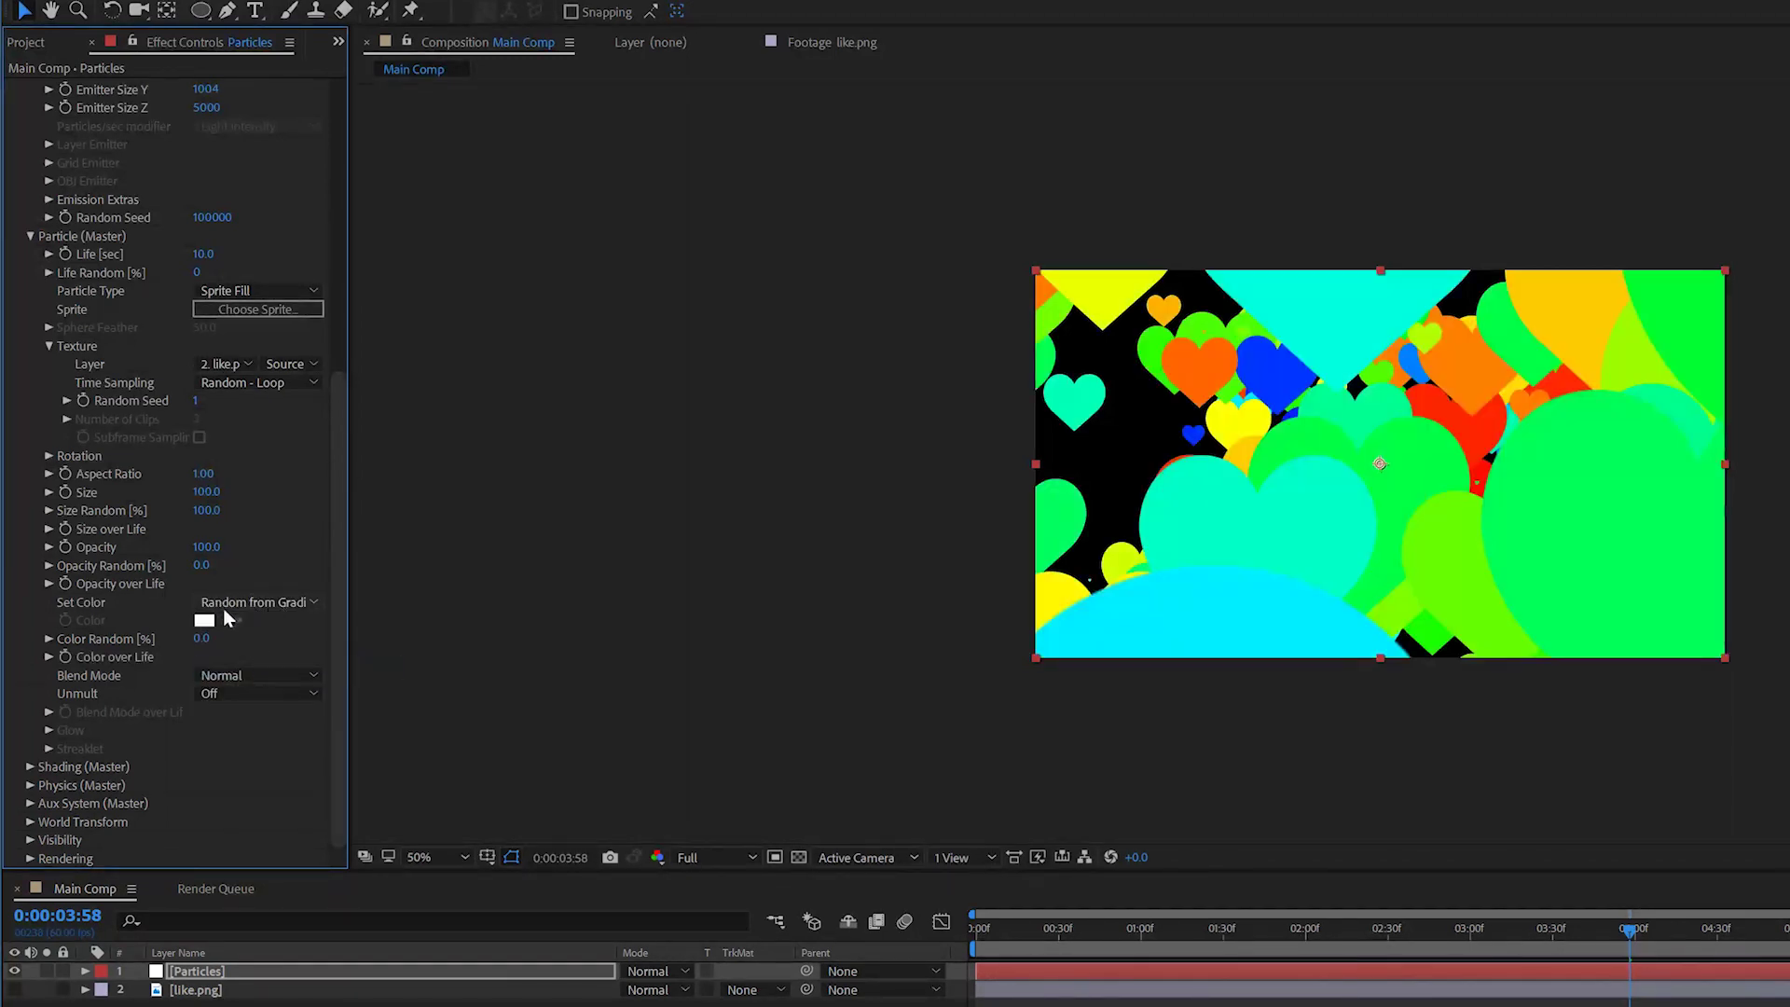
left_click(52, 656)
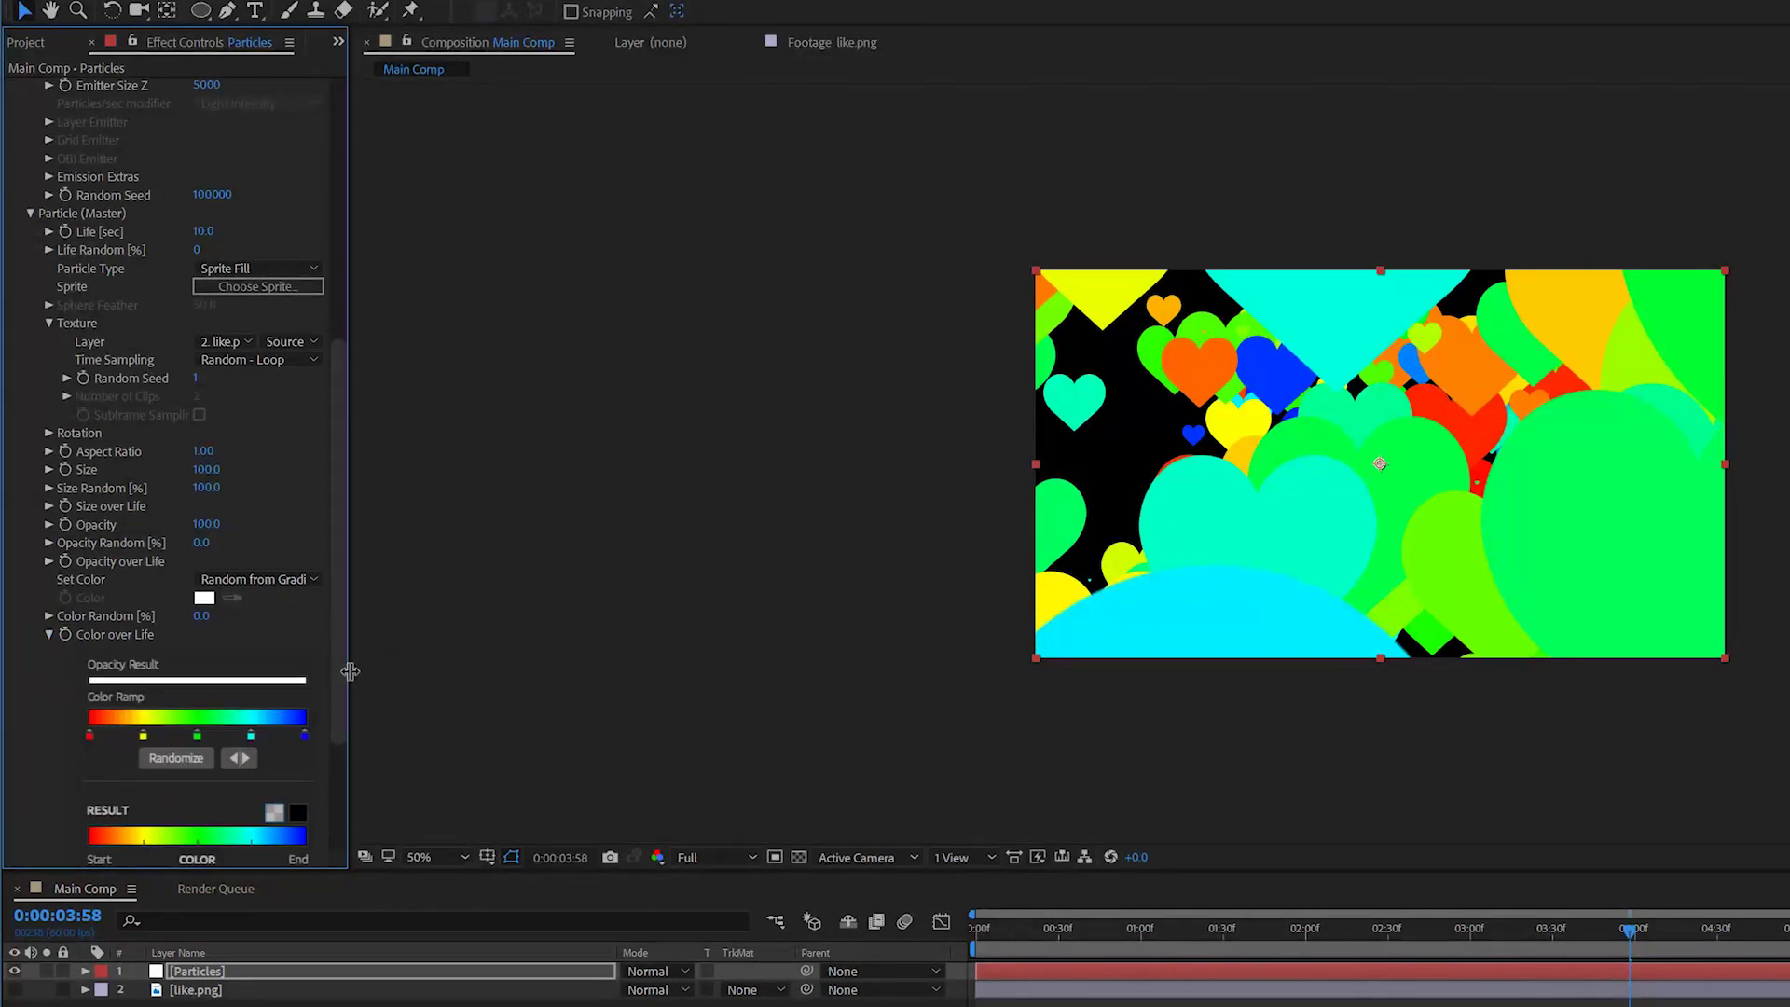
left_click_drag(356, 674, 509, 673)
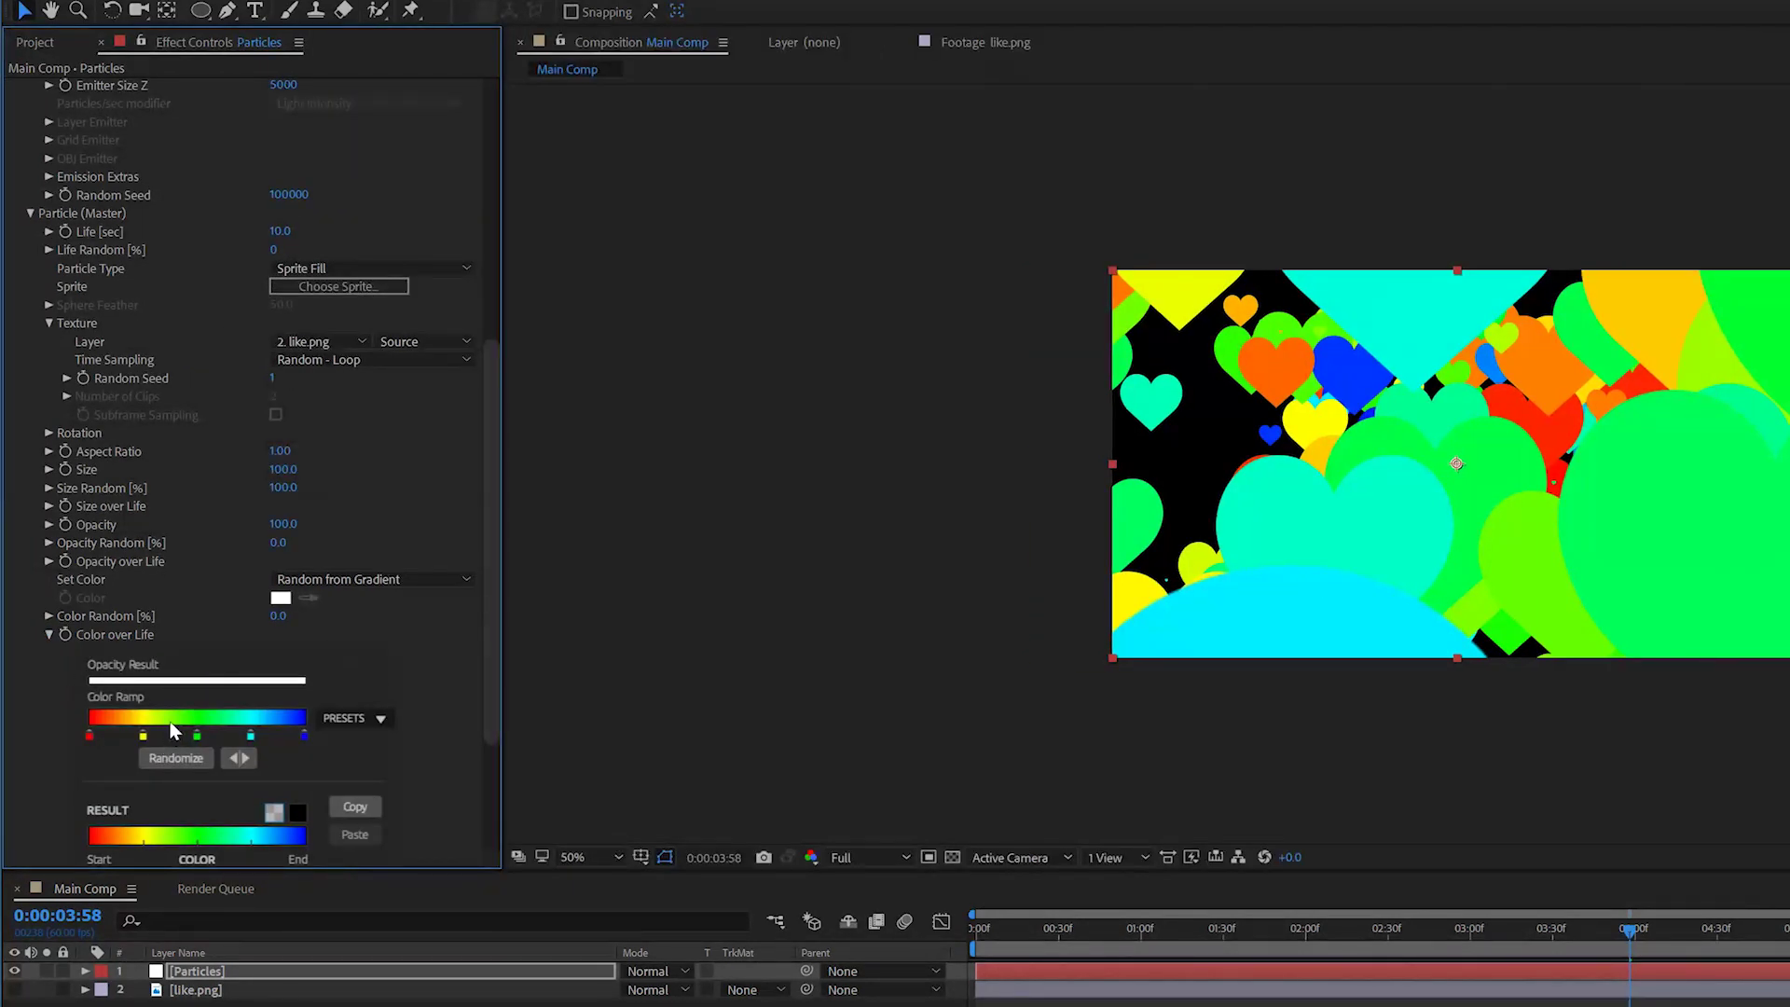
left_click(377, 720)
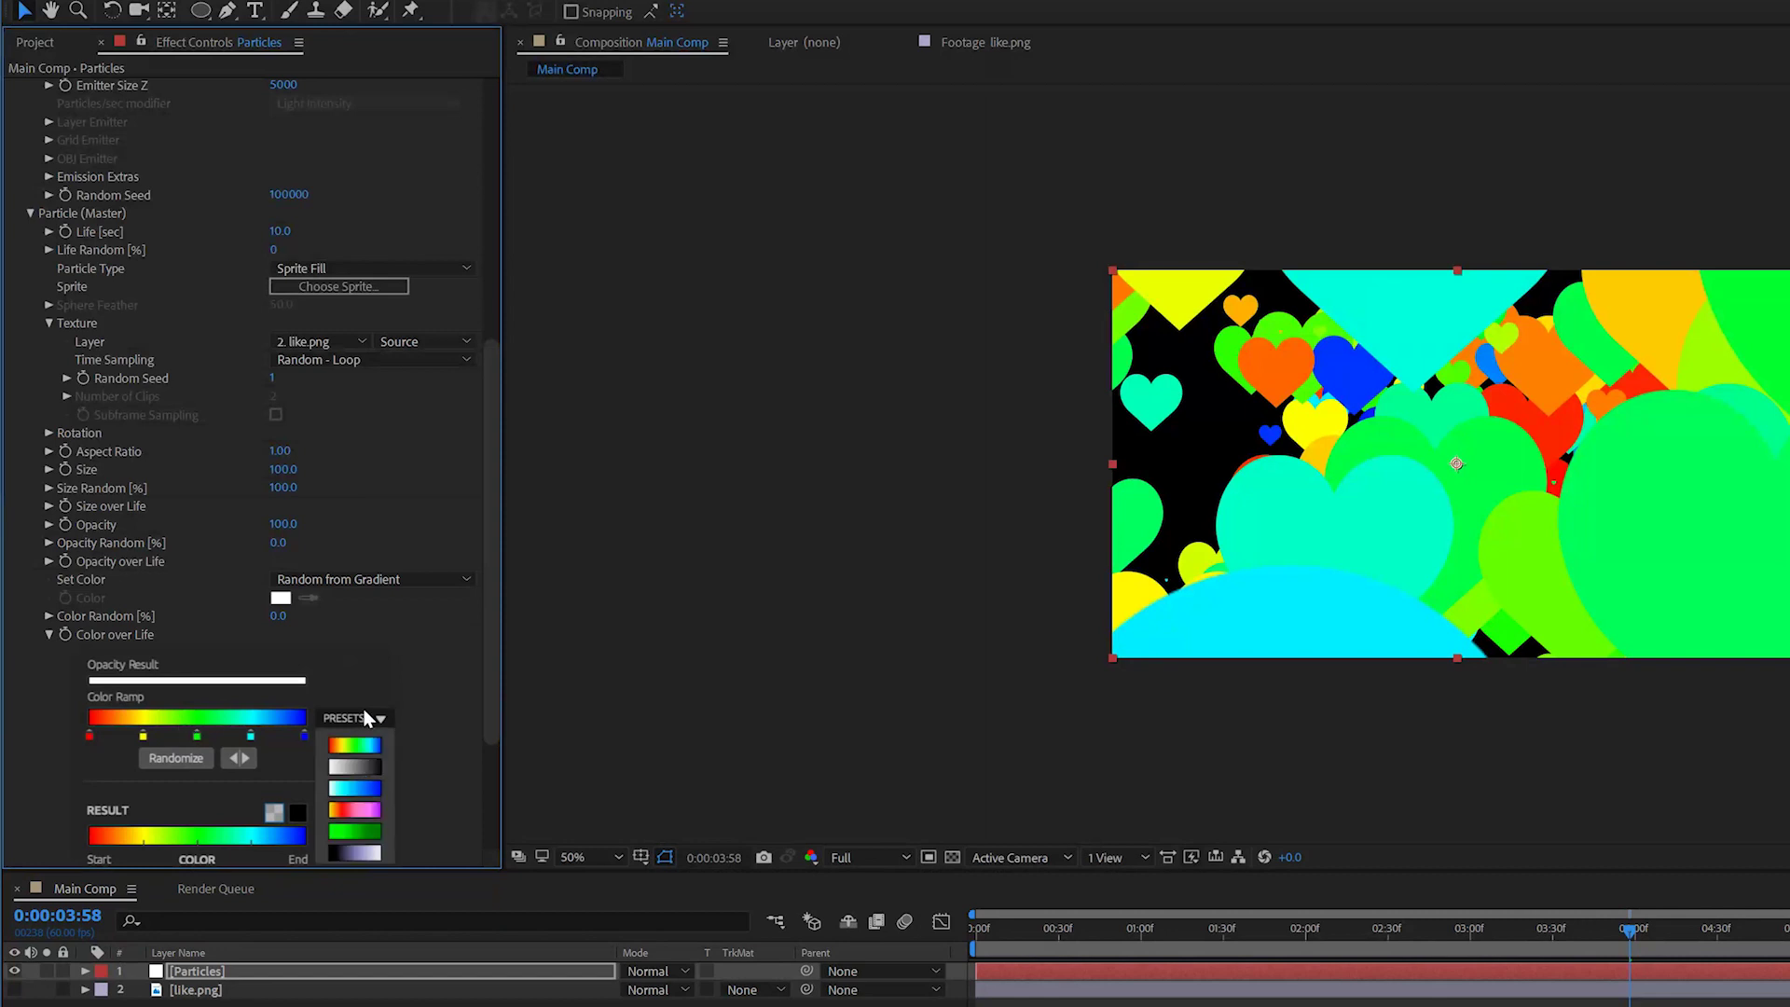
left_click(356, 768)
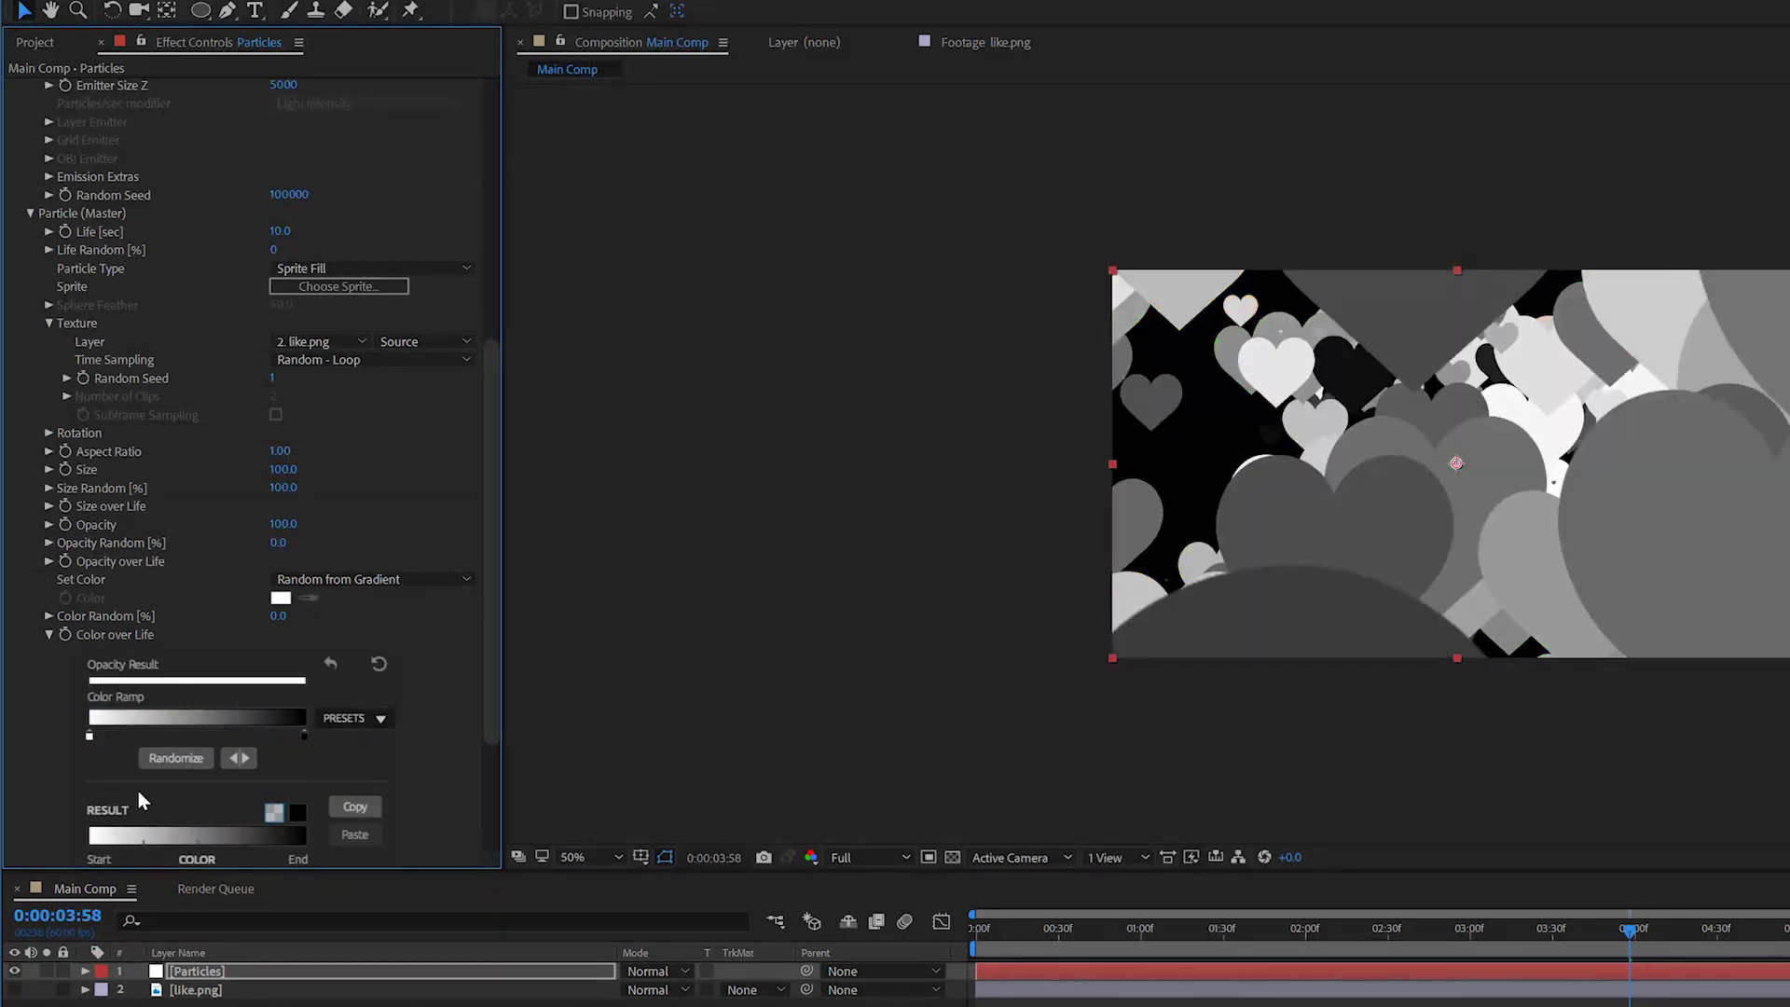
Change the gradient stops to red DE3434 and dark red, then preview the animation
double_click(89, 736)
left_click(823, 631)
left_click_drag(822, 631, 852, 631)
key("Return")
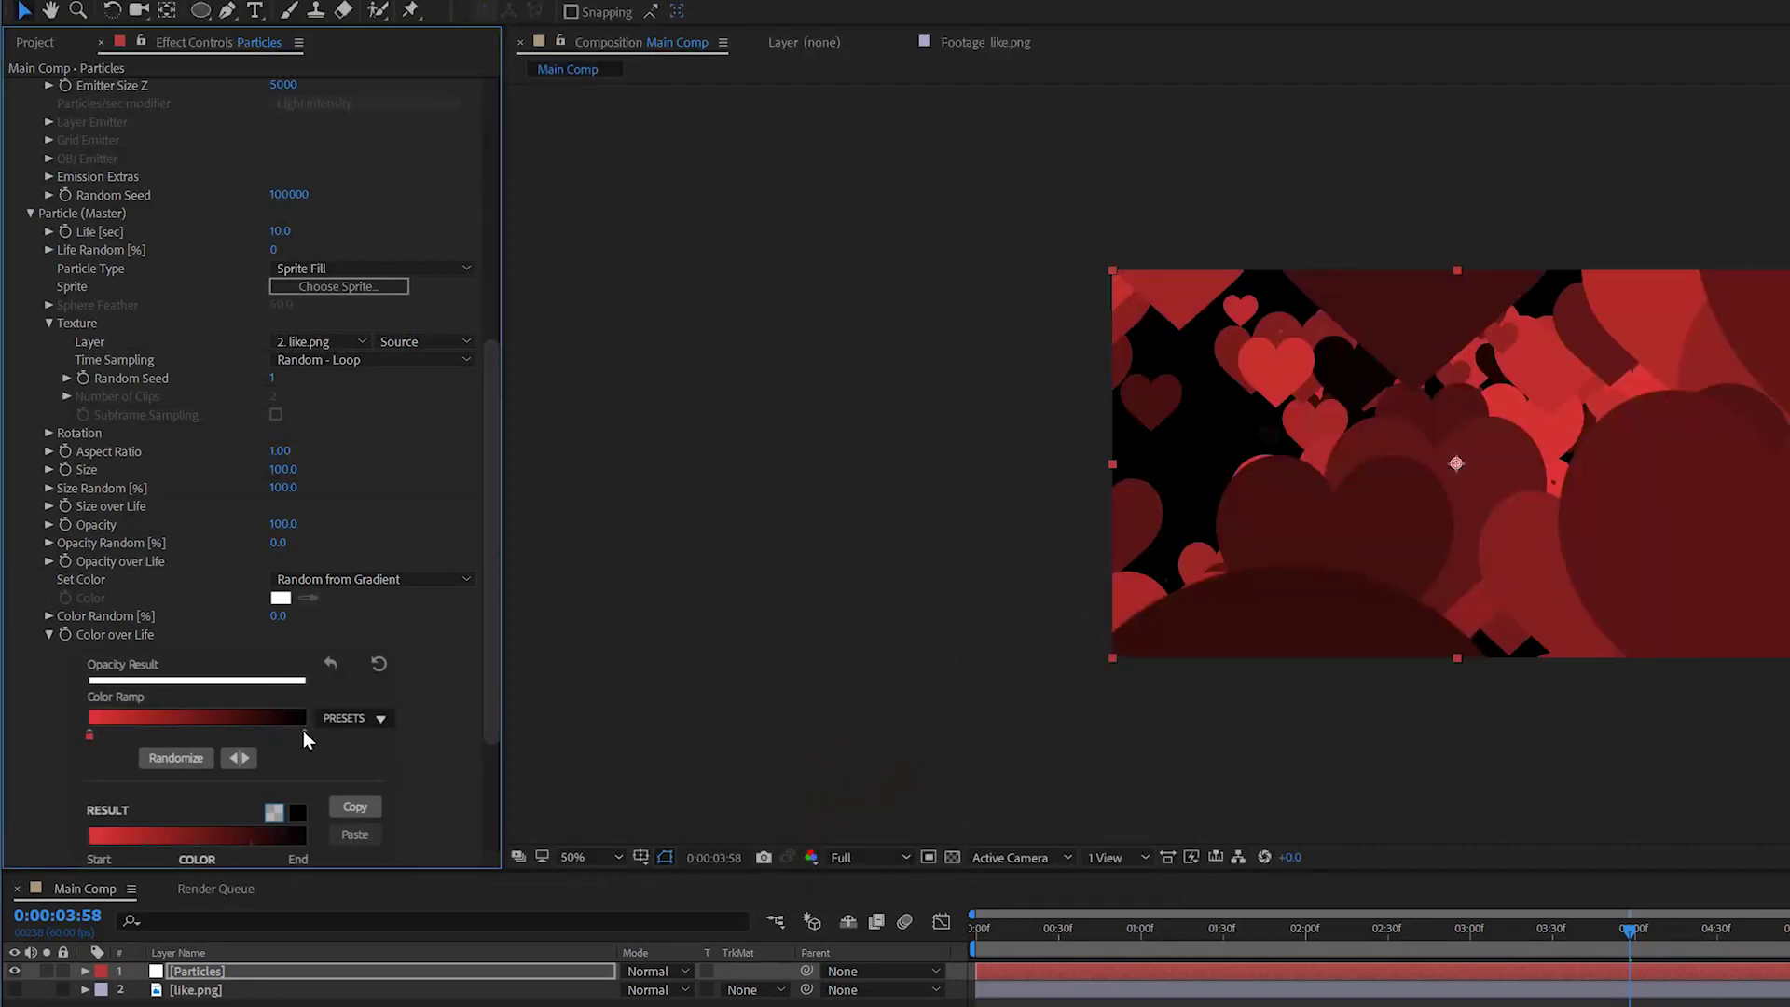
double_click(304, 732)
left_click_drag(837, 736, 887, 756)
left_click(1114, 601)
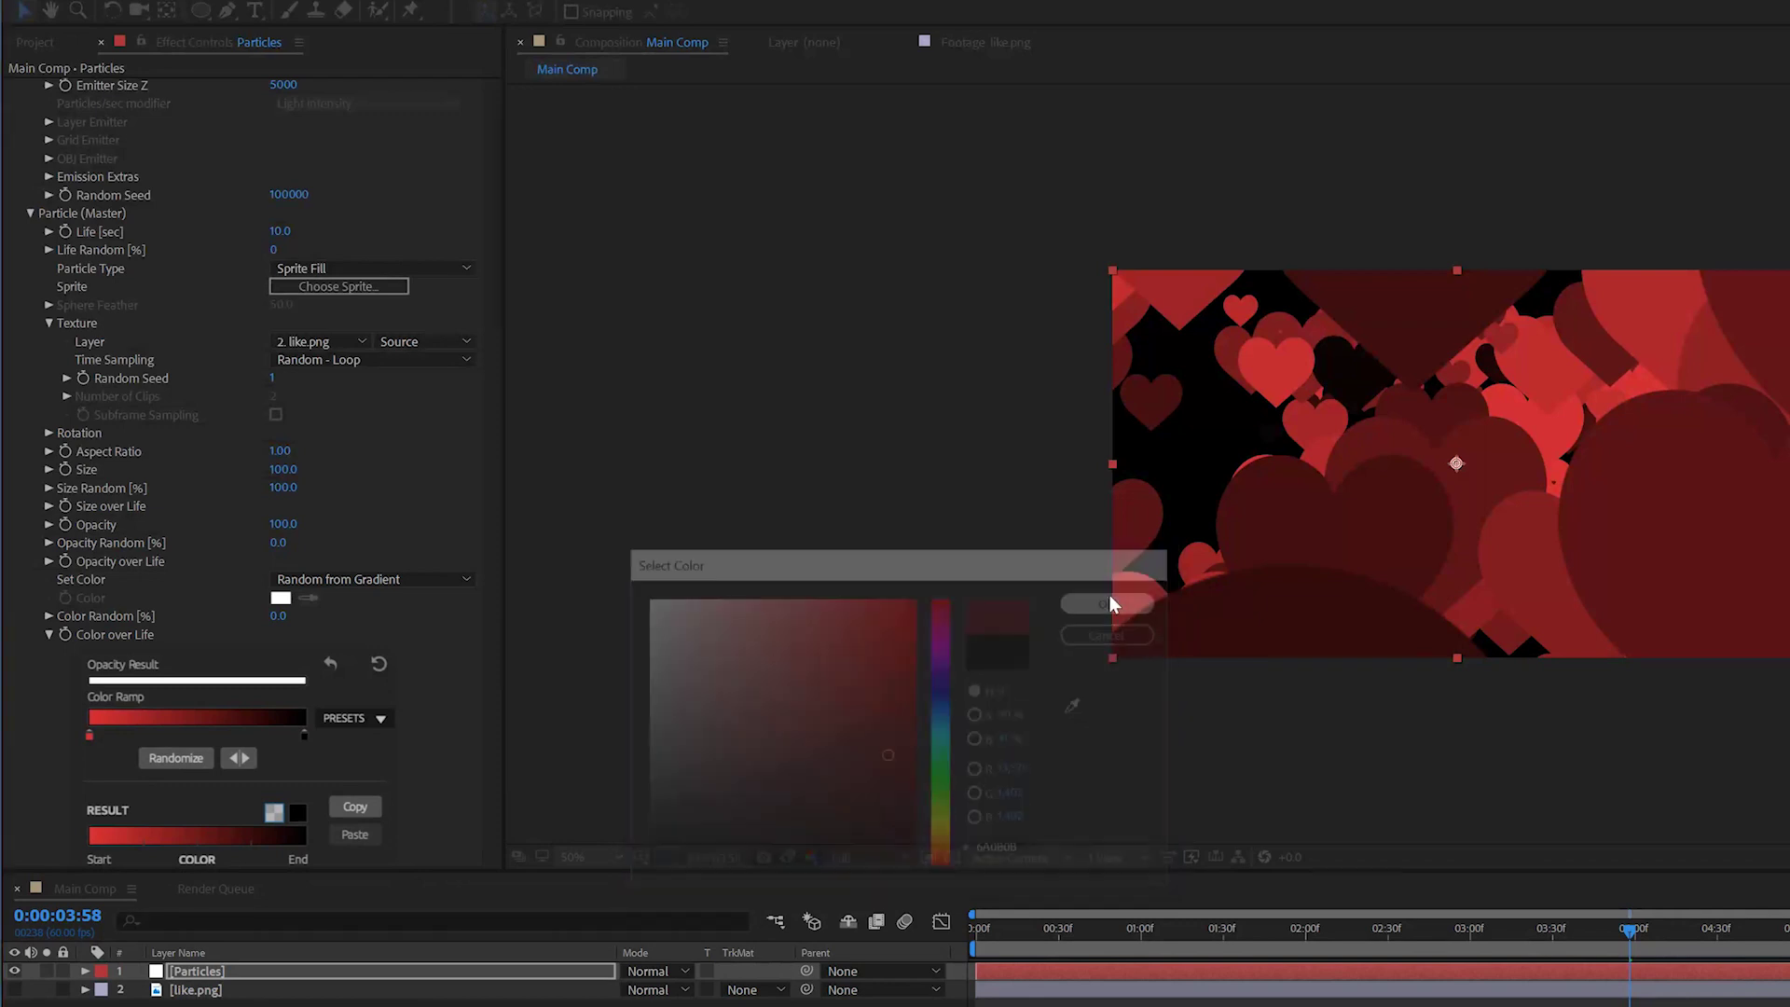
key("space")
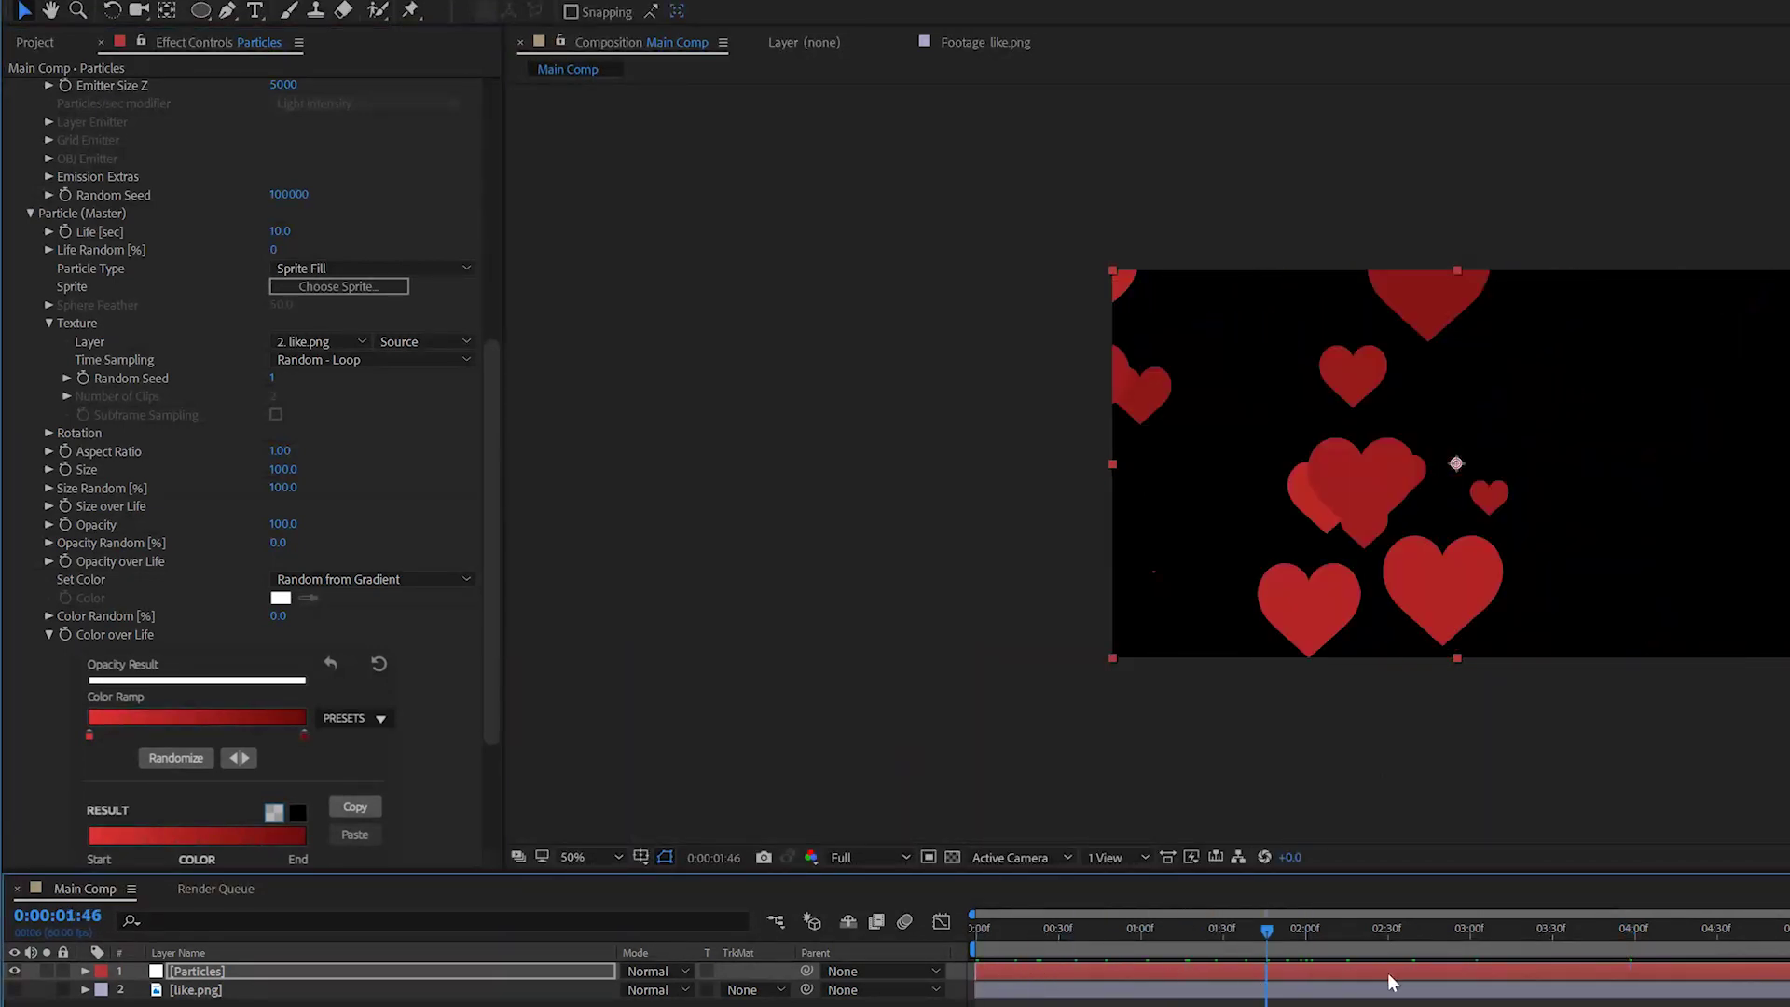
Apply the fade in/out Opacity over Life preset and raise particle Life to 15 seconds
left_click(48, 561)
left_click(353, 615)
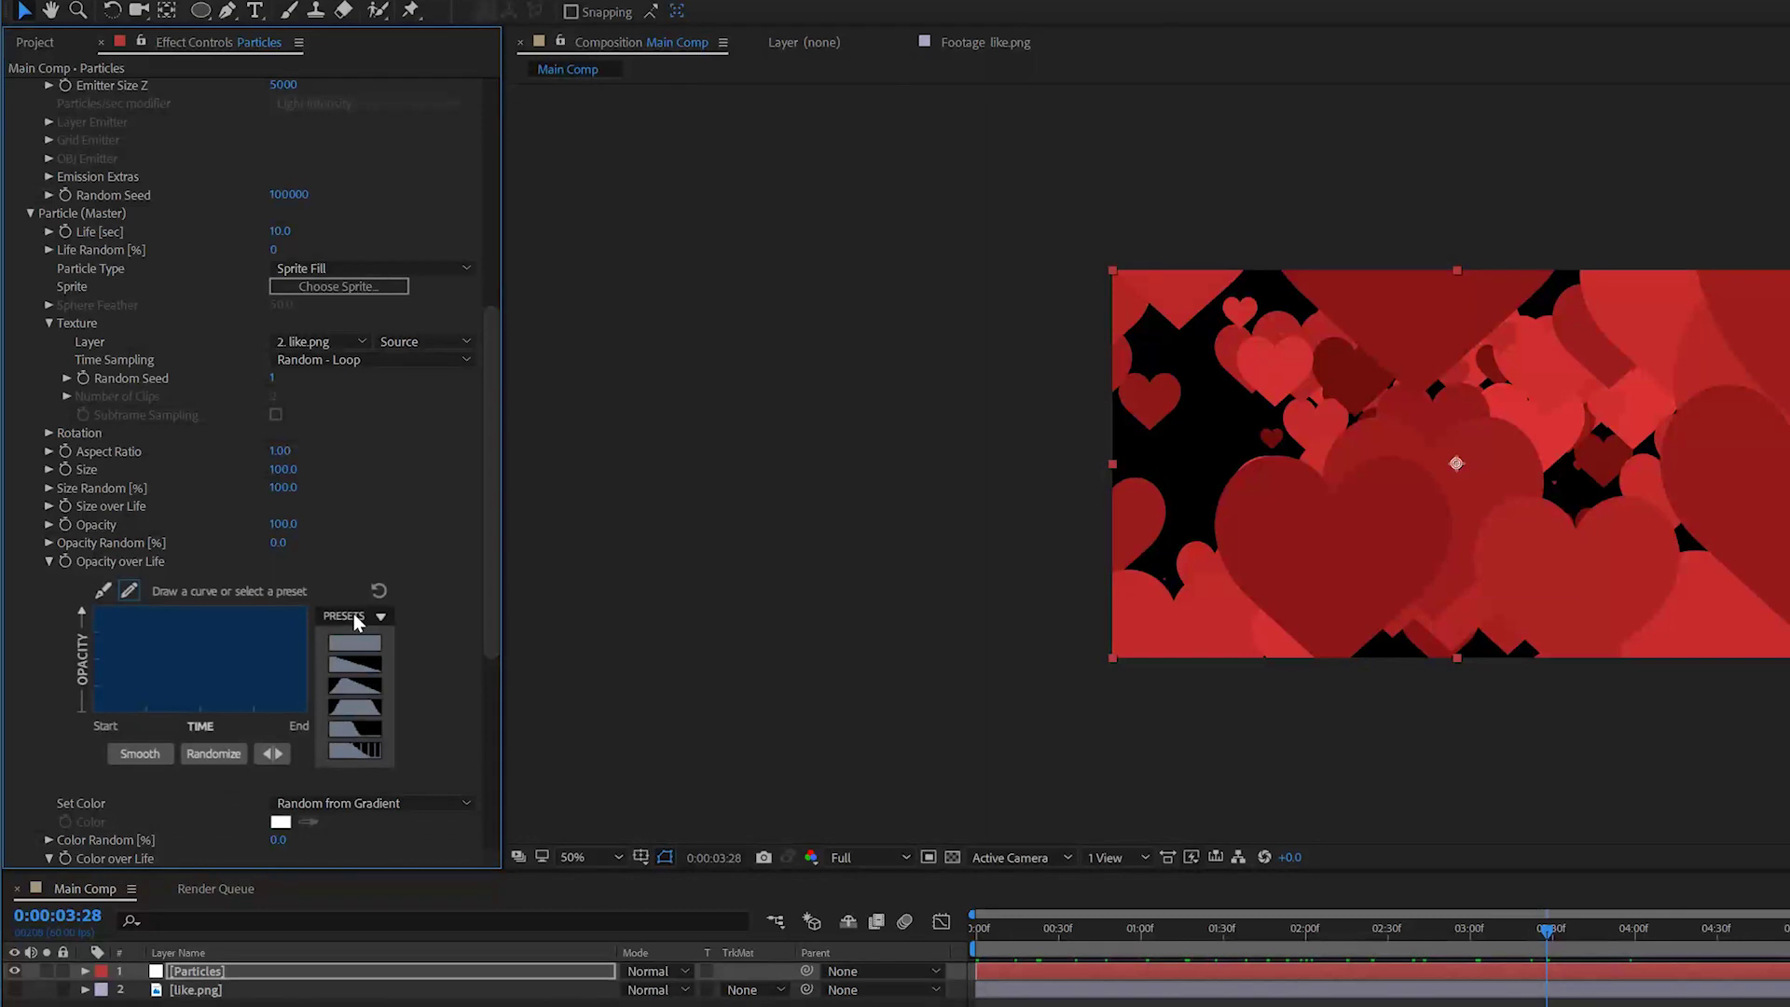
left_click(371, 709)
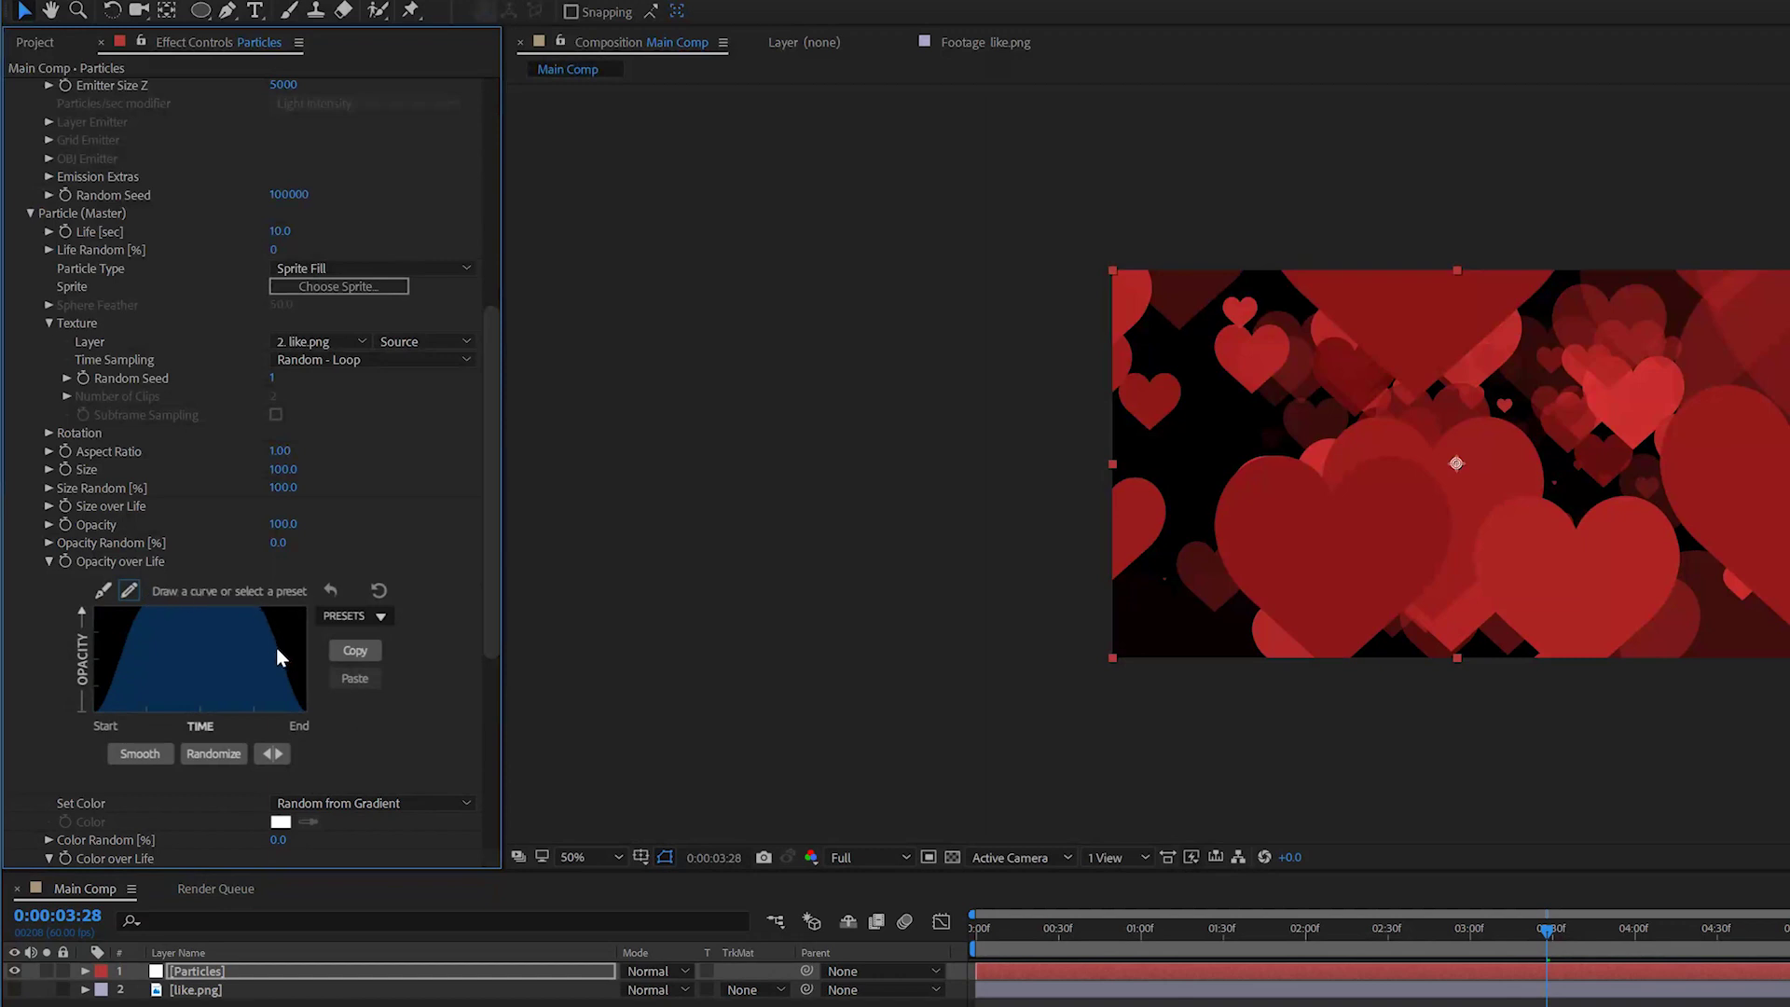
left_click(280, 232)
type("15")
key("Return")
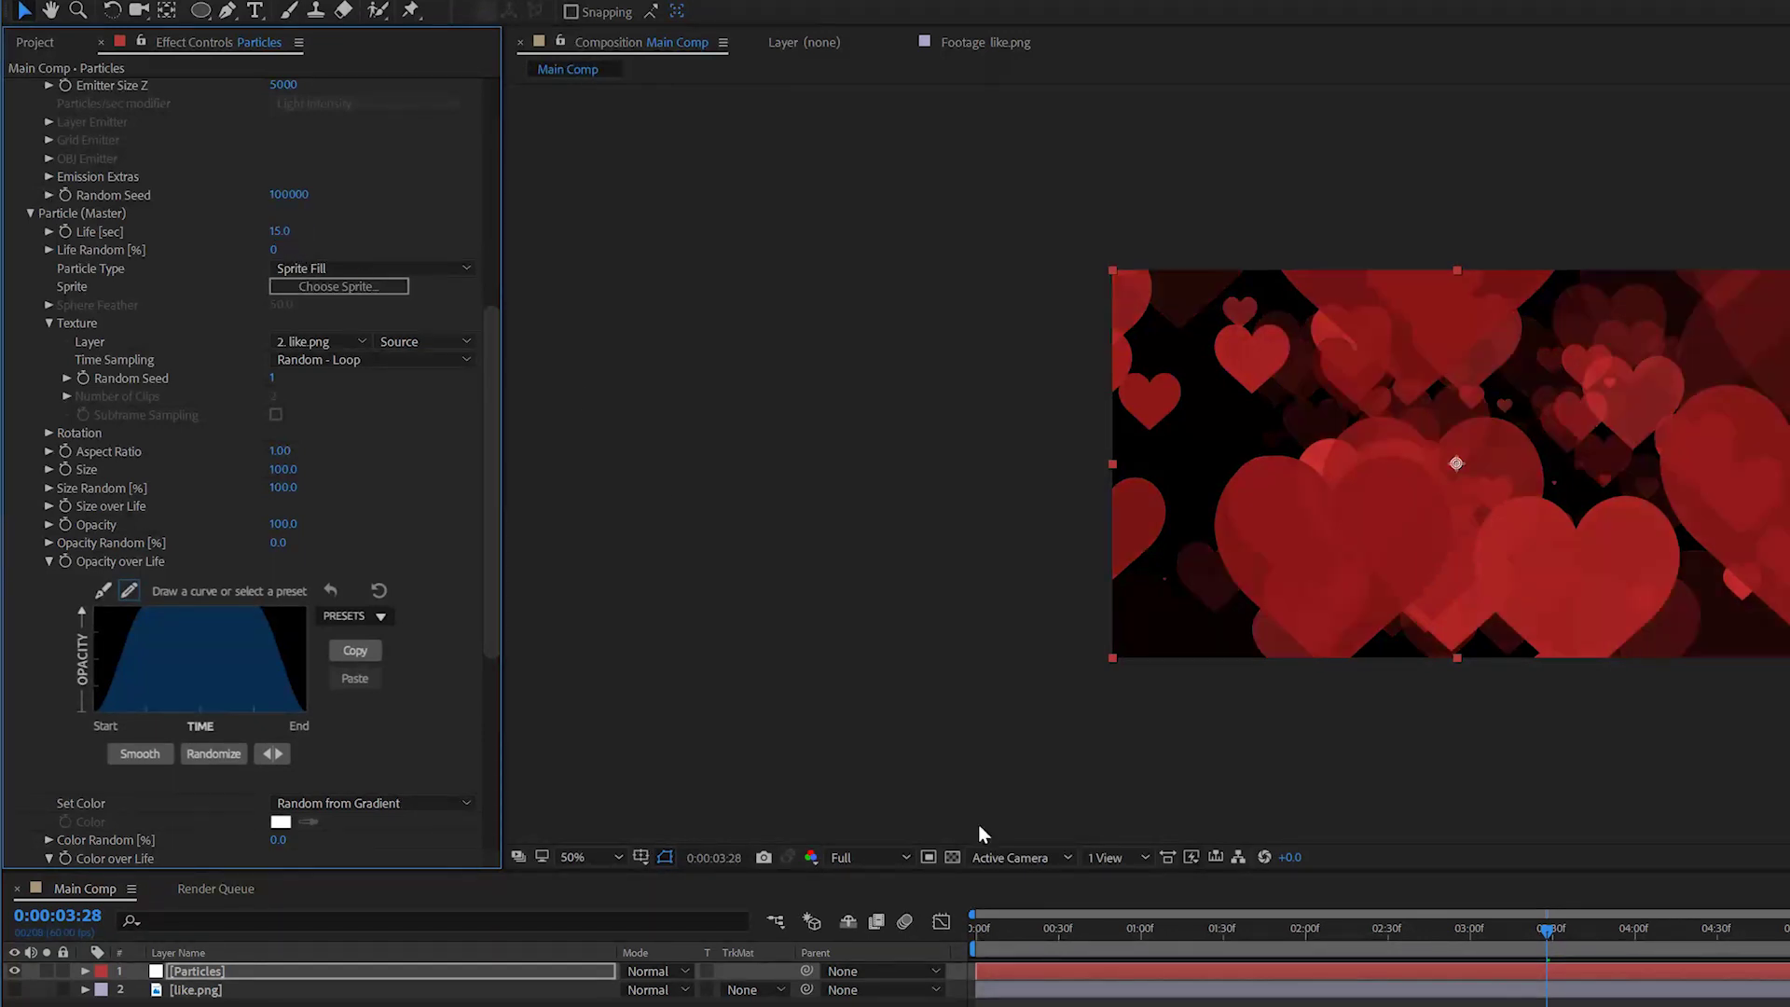
Replace the opacity curve with the linear fade-out preset and scroll Effect Controls back up
key("space")
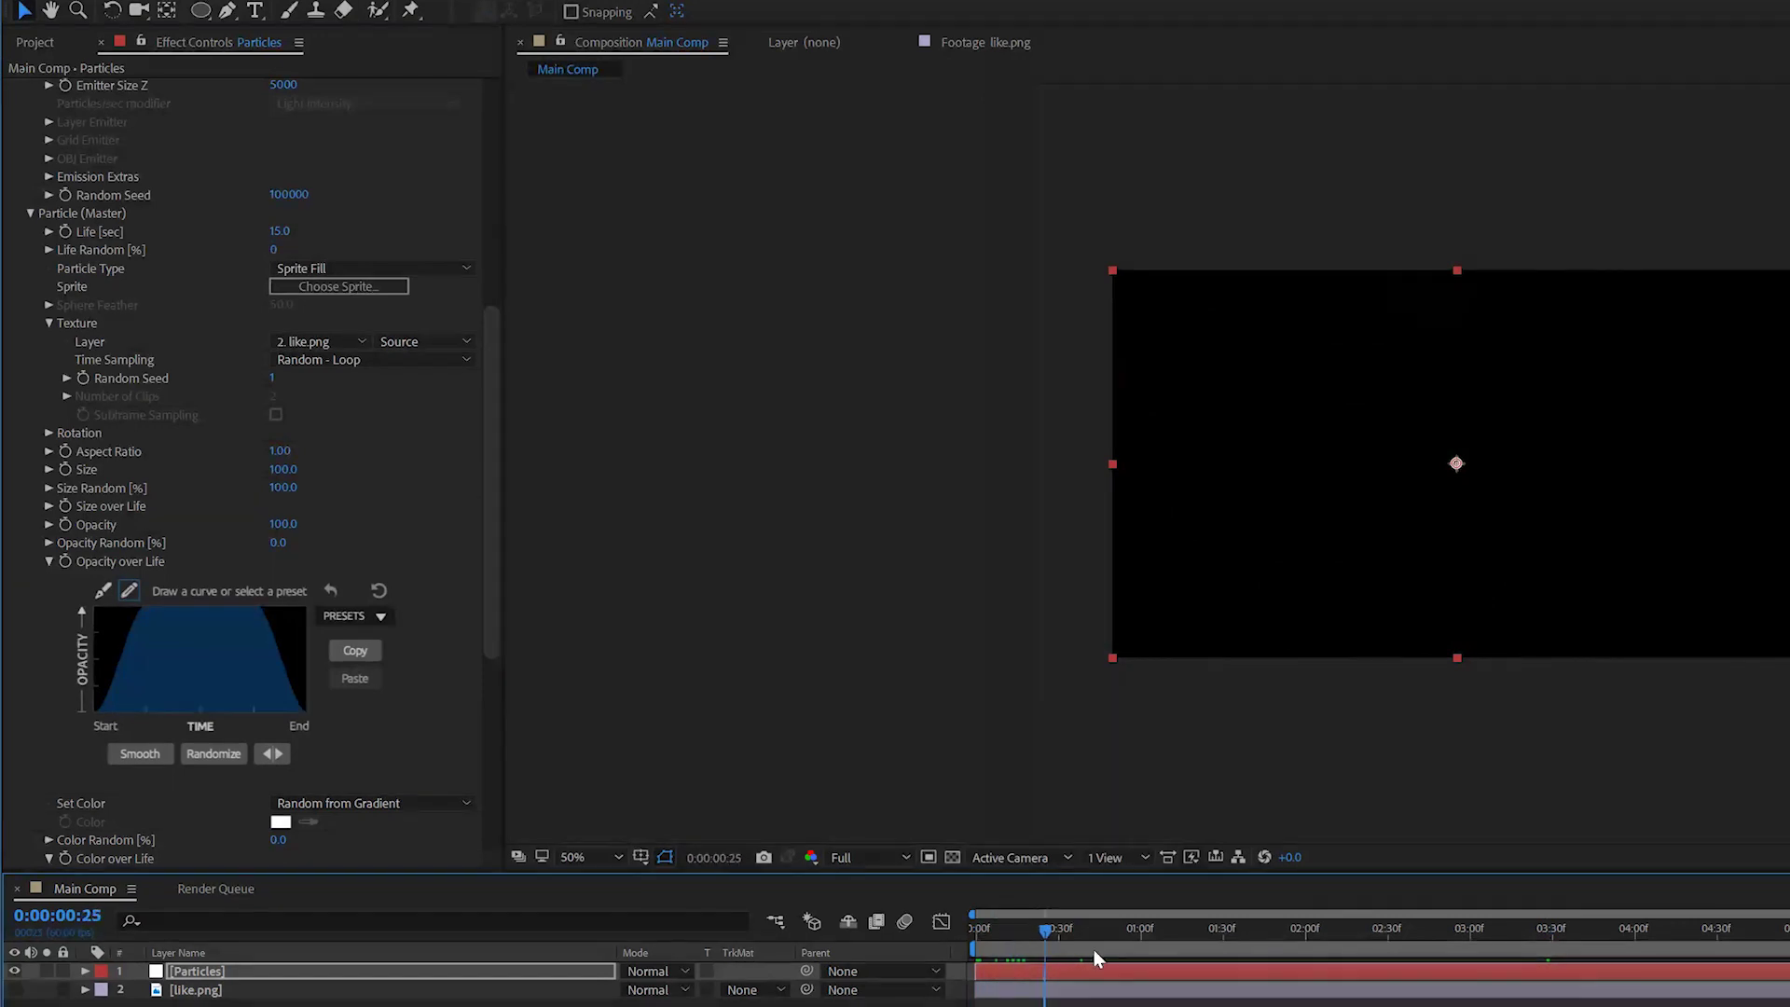
key("space")
key("space")
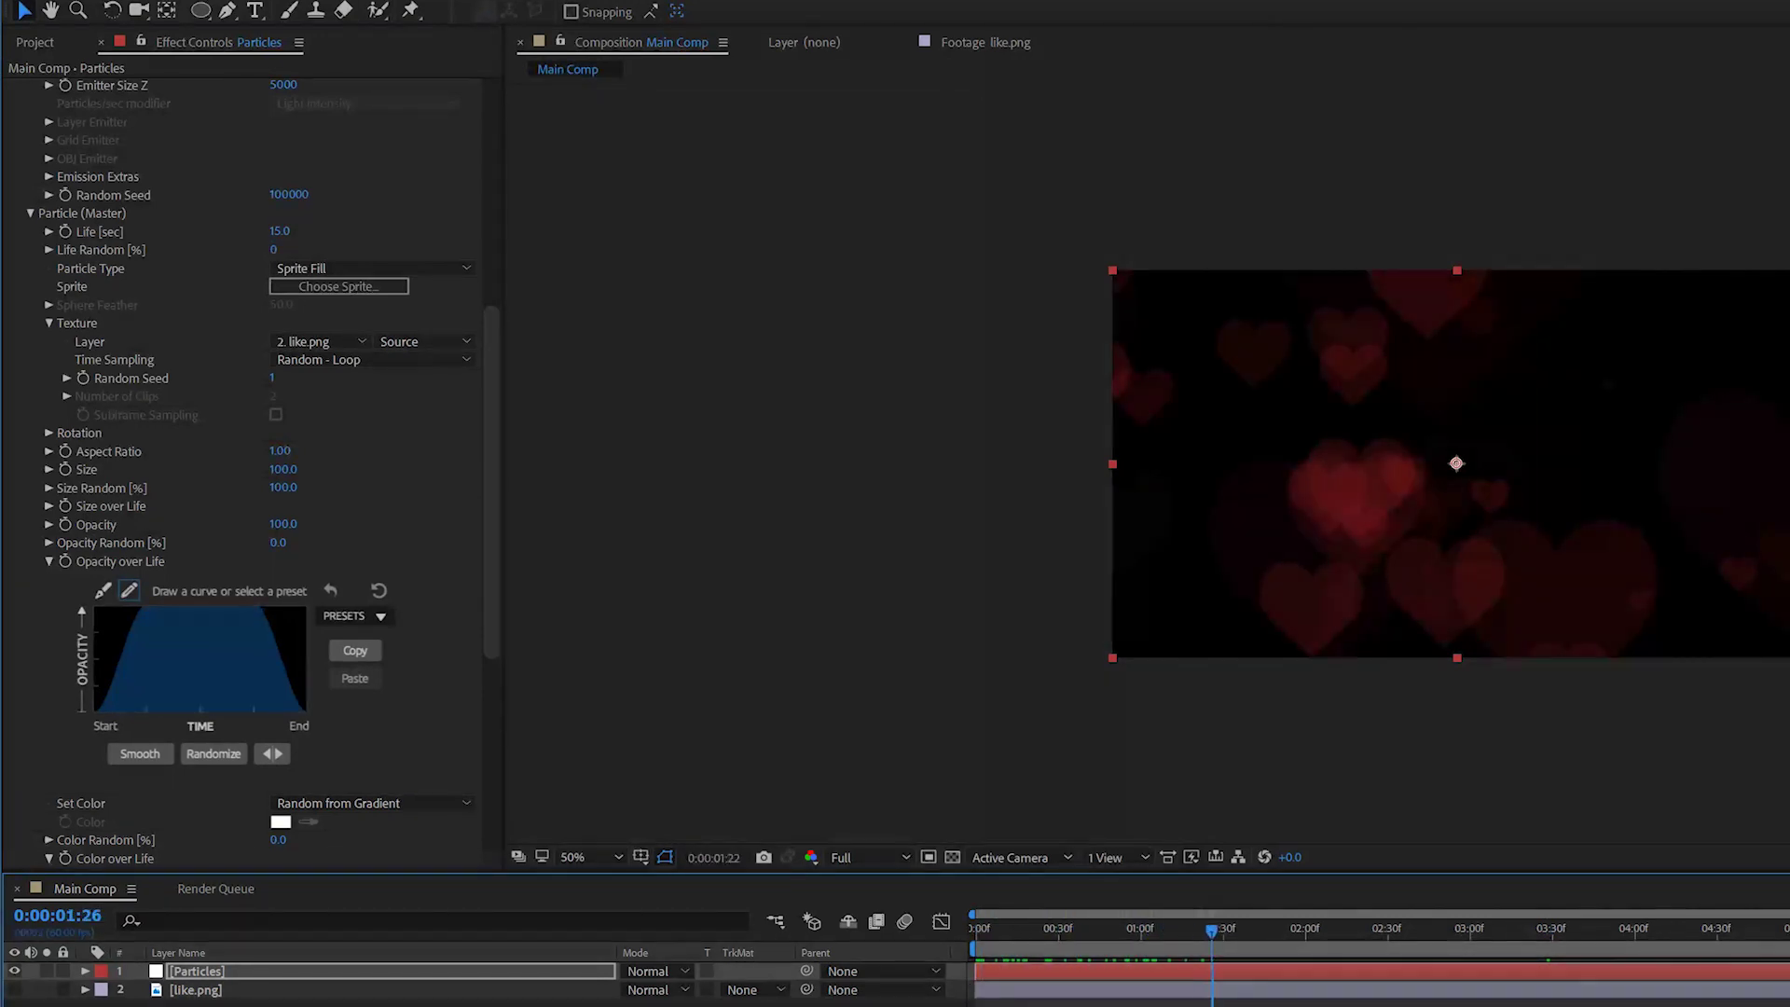
left_click(375, 616)
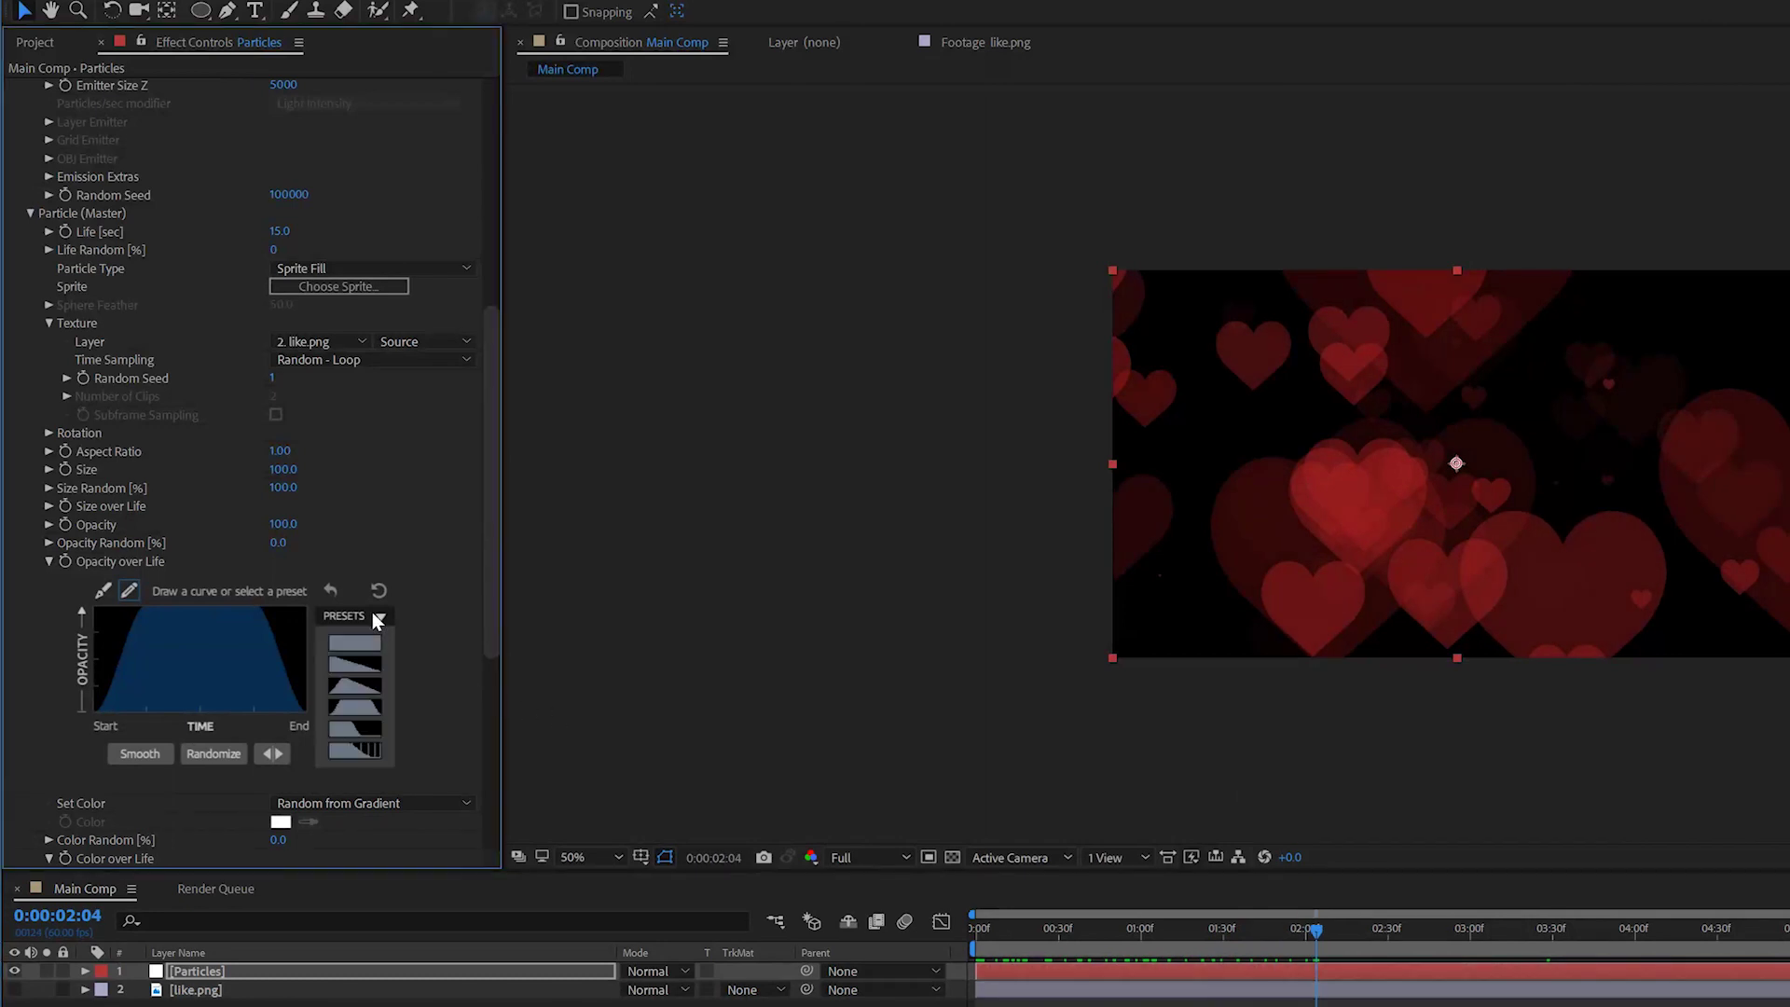
left_click(354, 664)
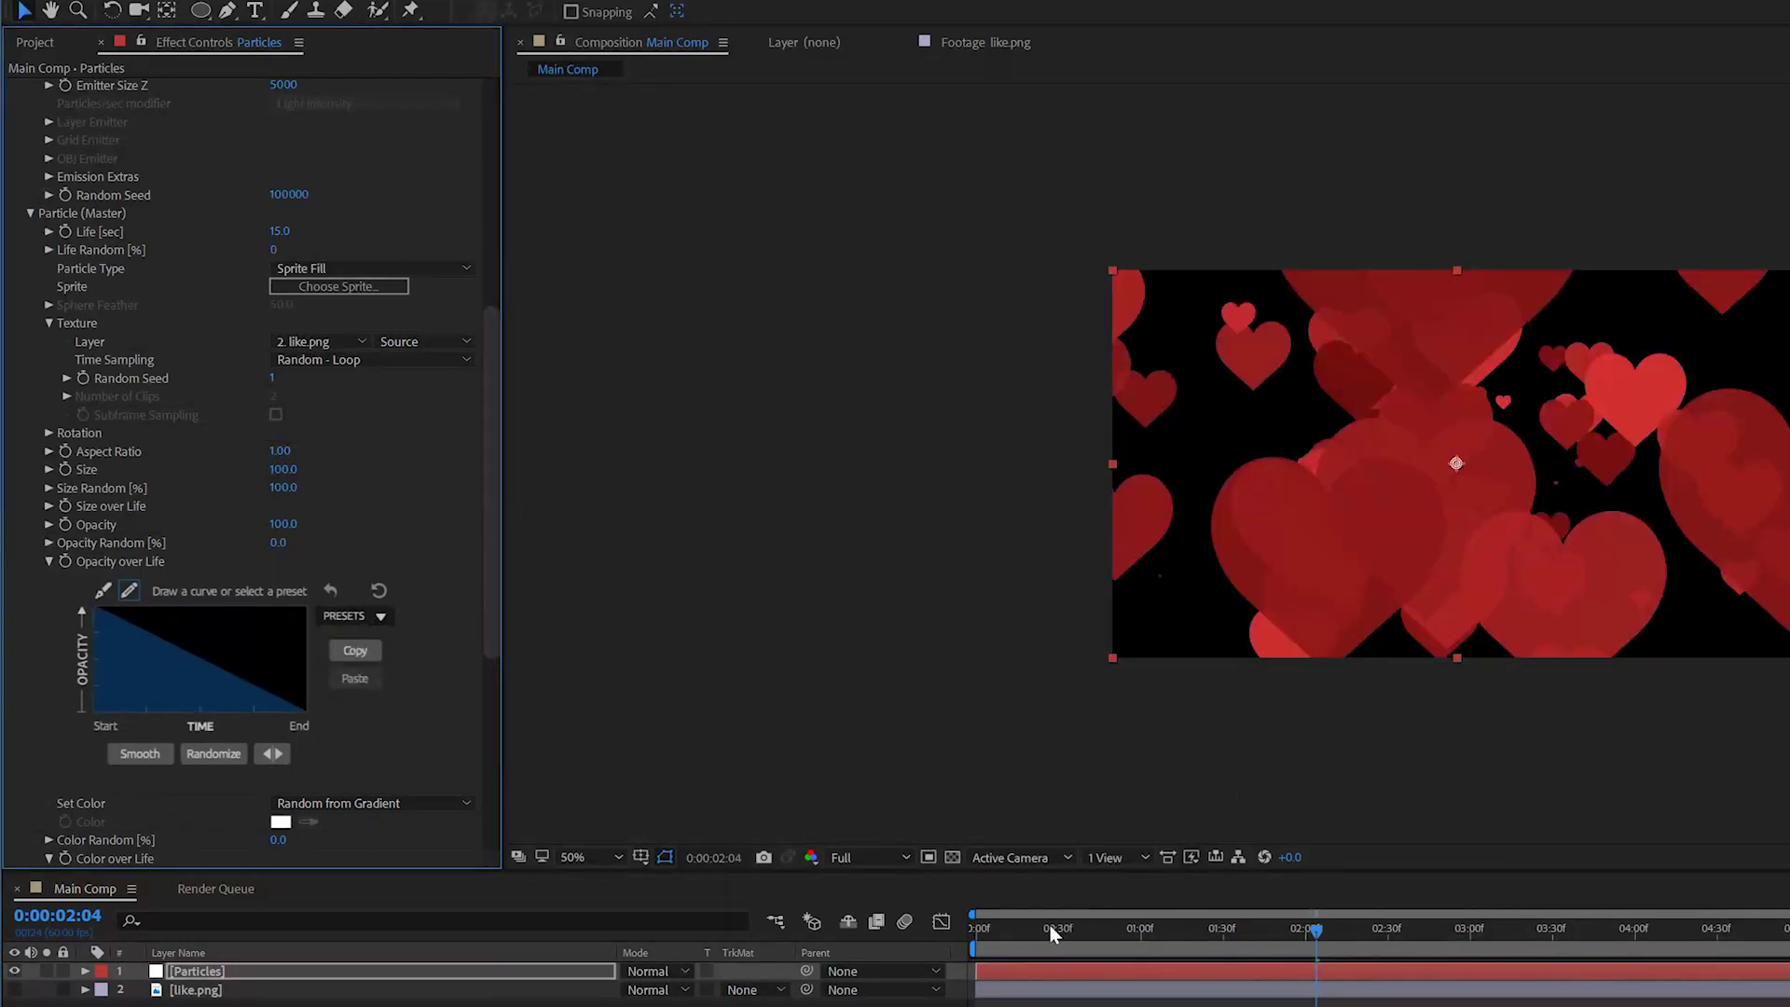
left_click_drag(1049, 932, 1223, 960)
left_click_drag(489, 473, 534, 155)
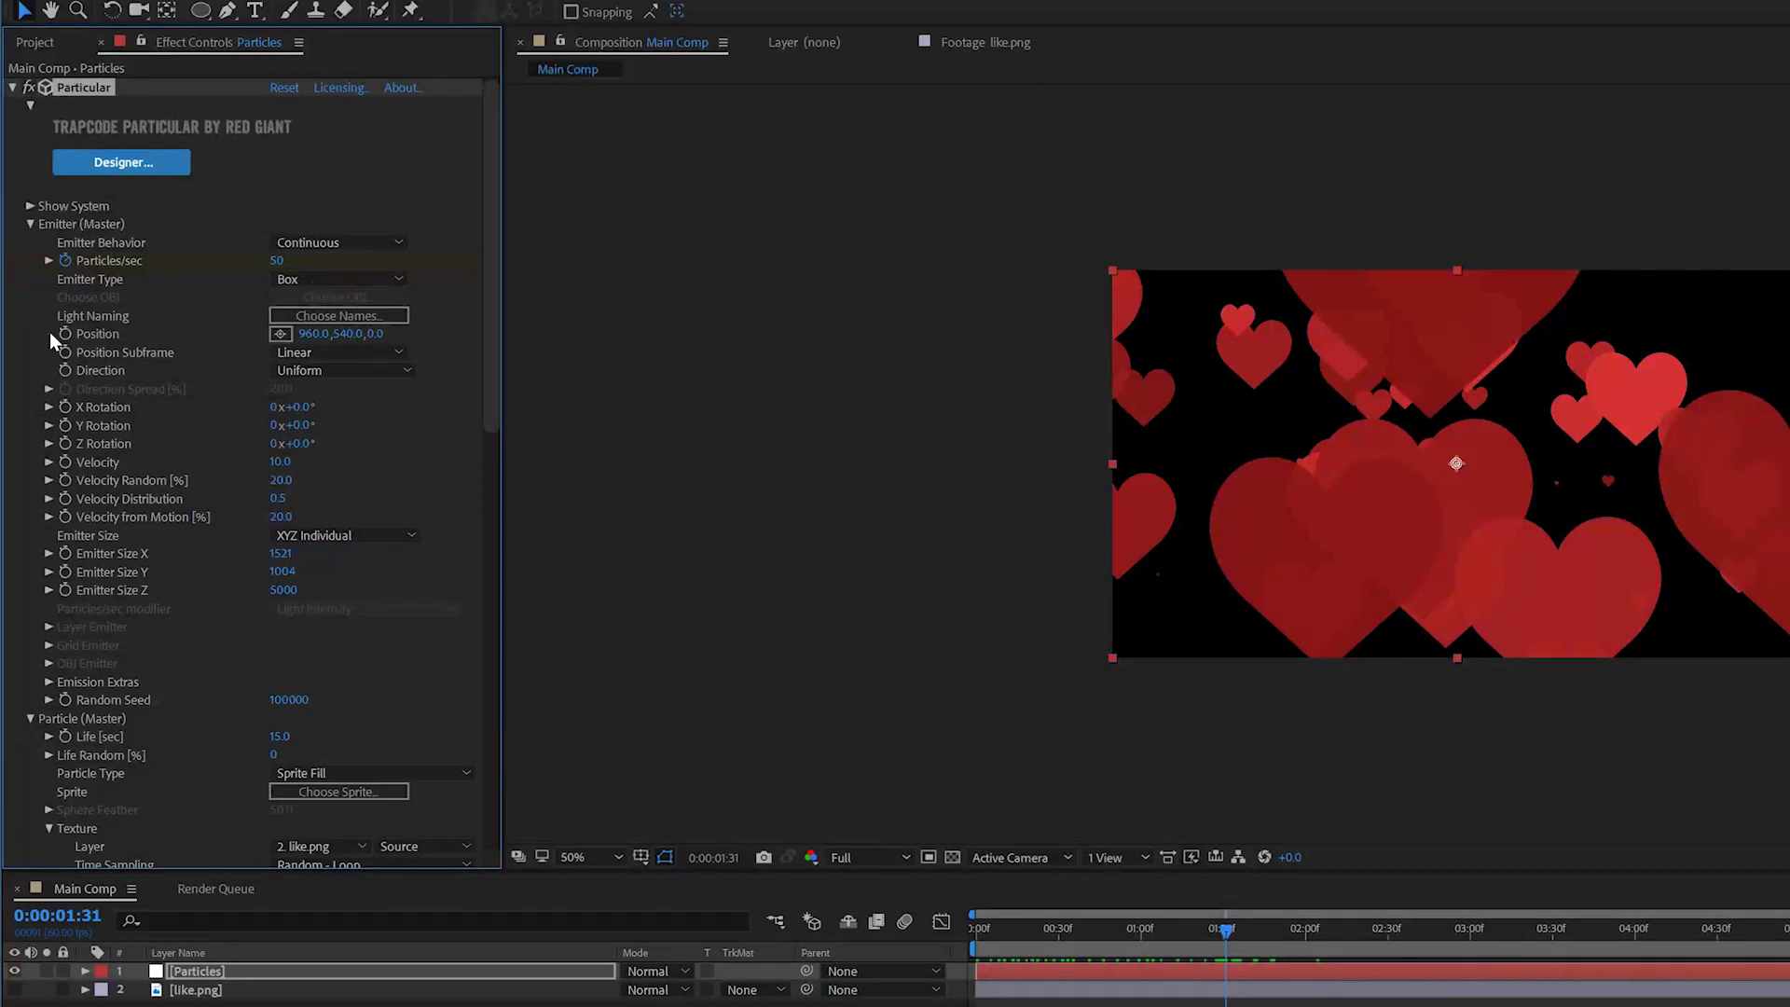
Step forward to 0:00:01:32 and set Emitter Particles/sec to 0
key("Page_Down")
left_click(280, 261)
type("0")
key("Return")
Reveal the Particles/sec keyframes in Main Comp, zoom the timeline, and preview the hearts
double_click(1037, 971)
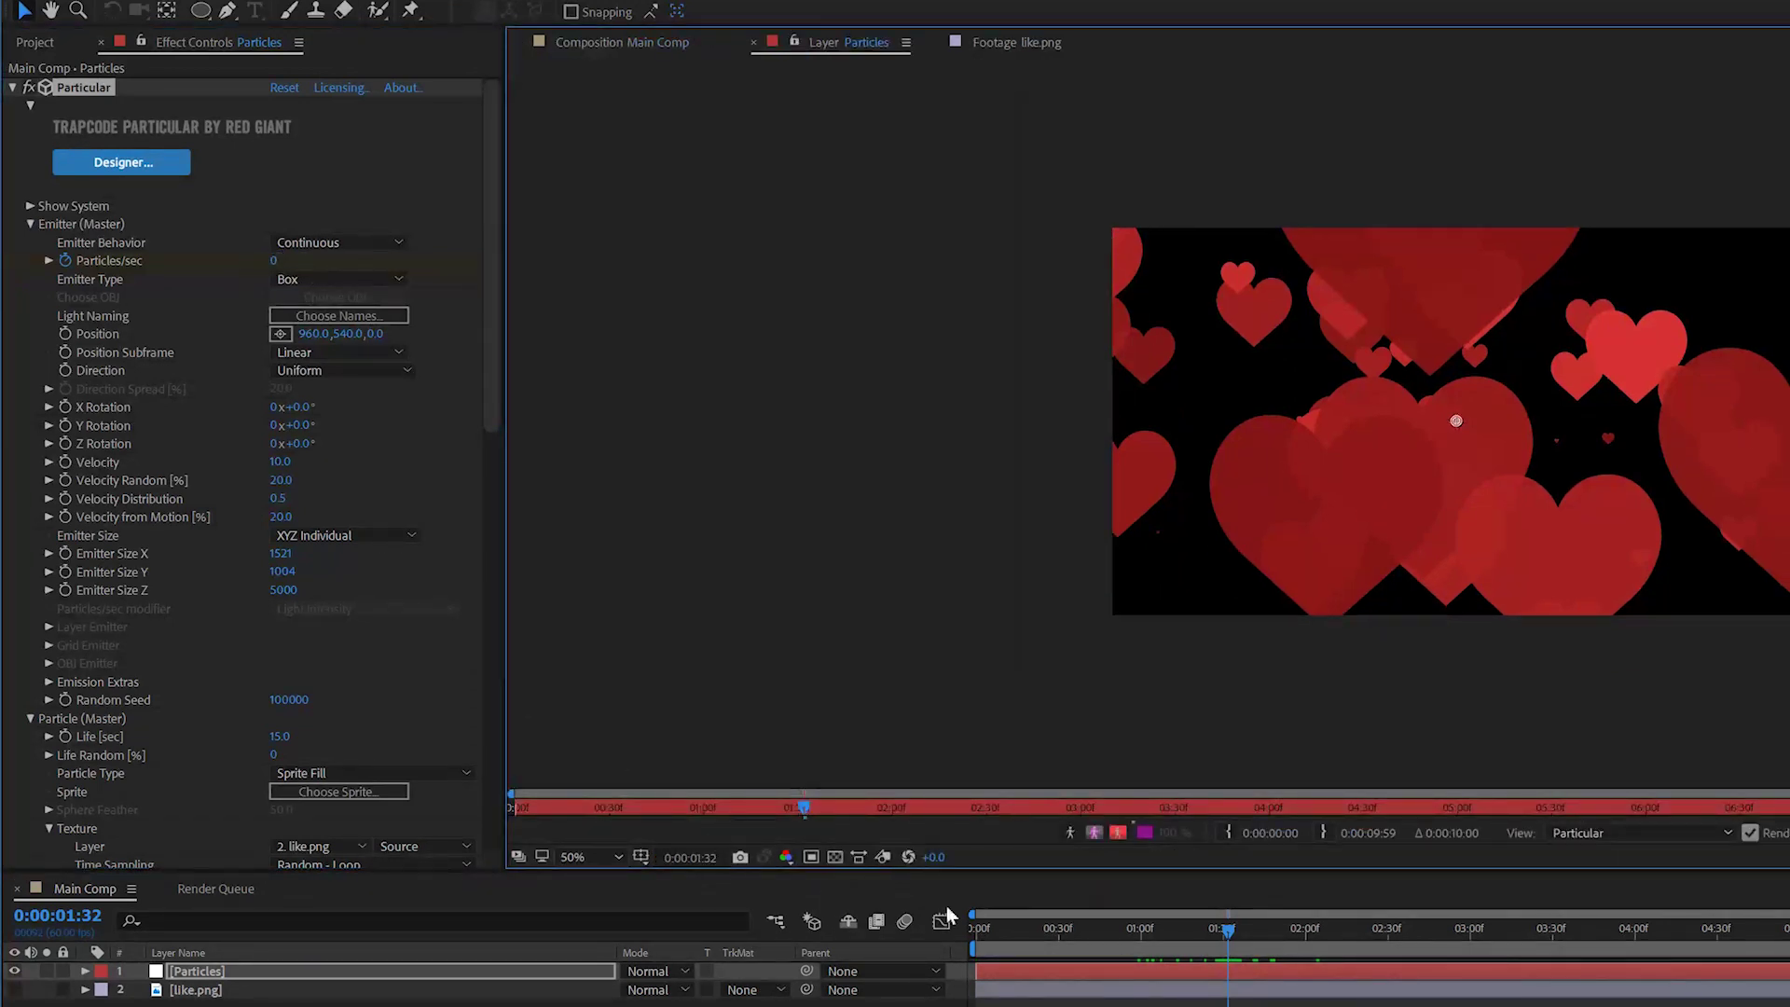
left_click(655, 44)
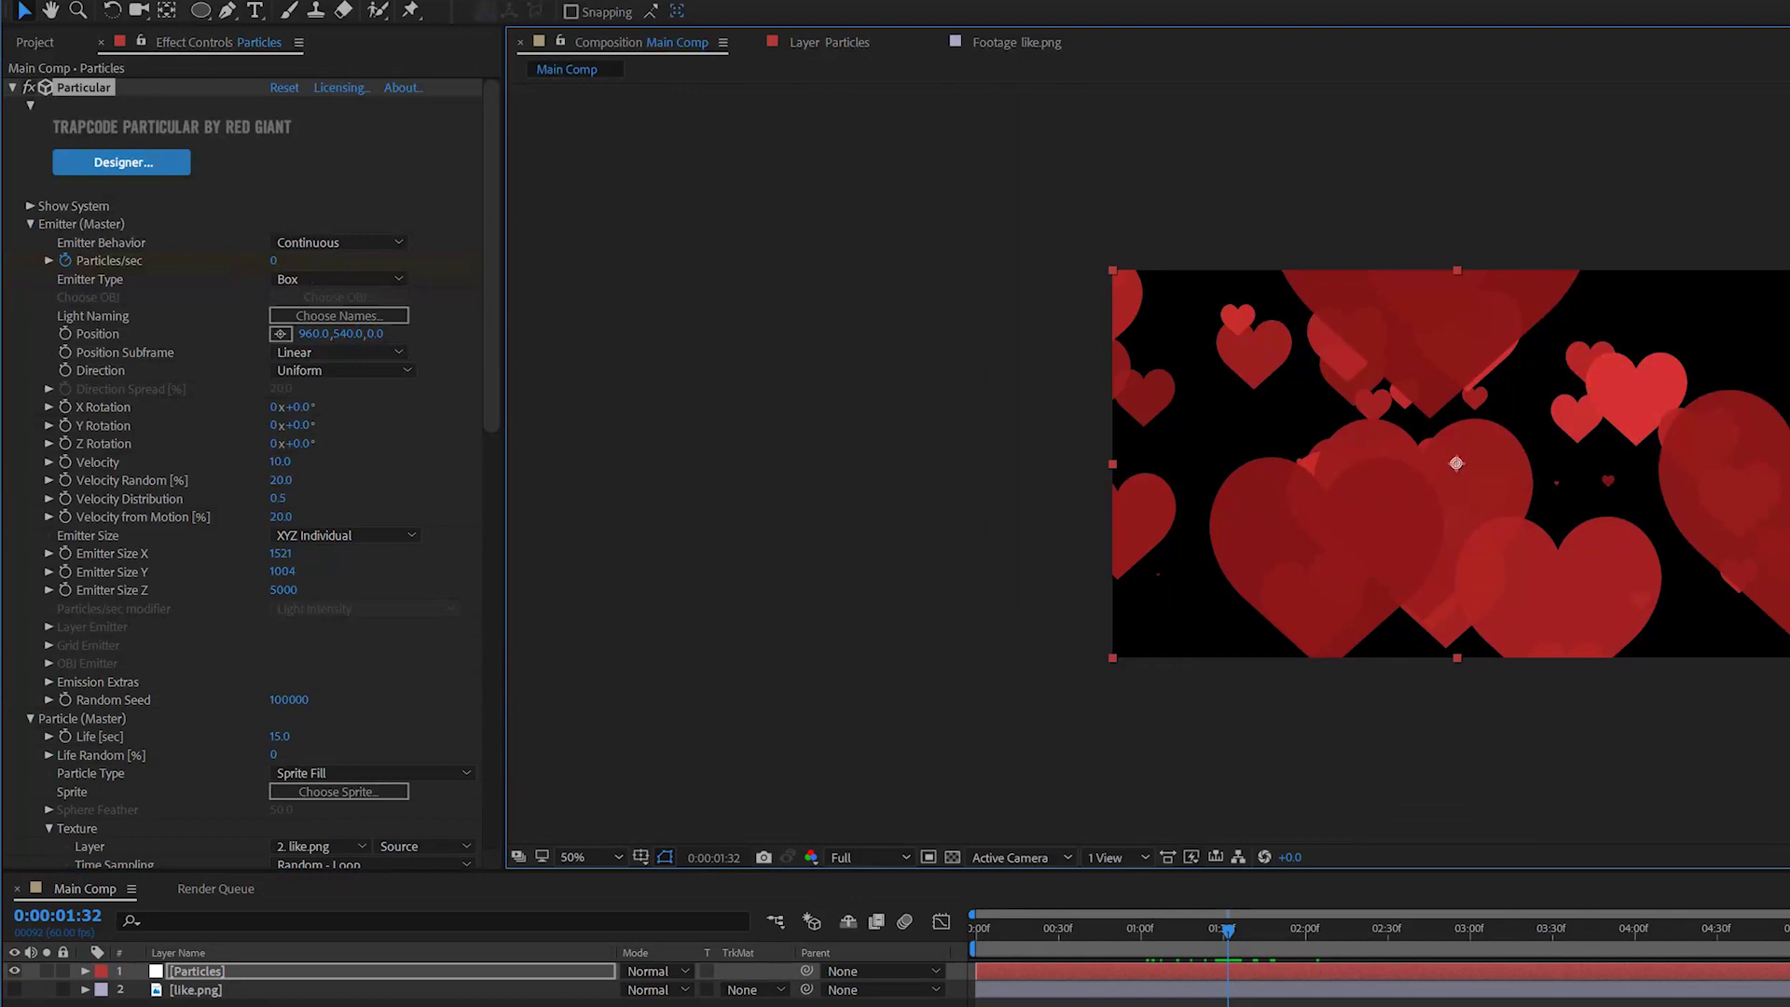
key("e")
key(";")
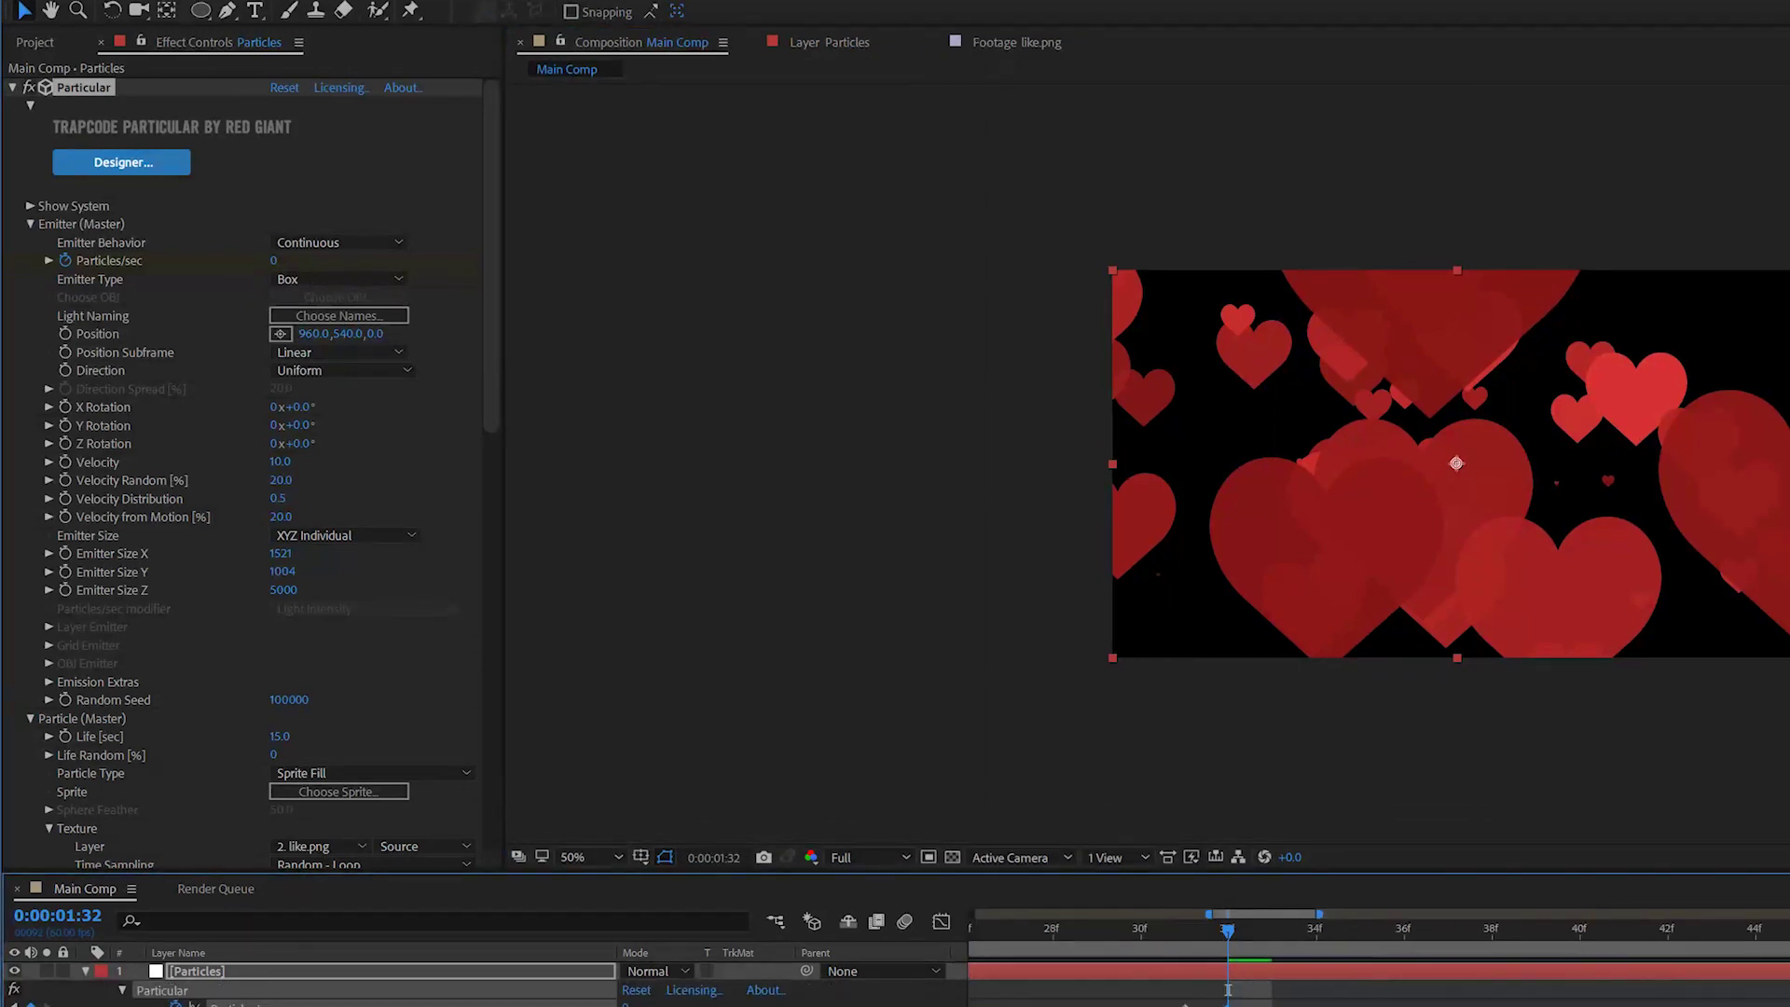
left_click_drag(1218, 932, 1185, 935)
key("space")
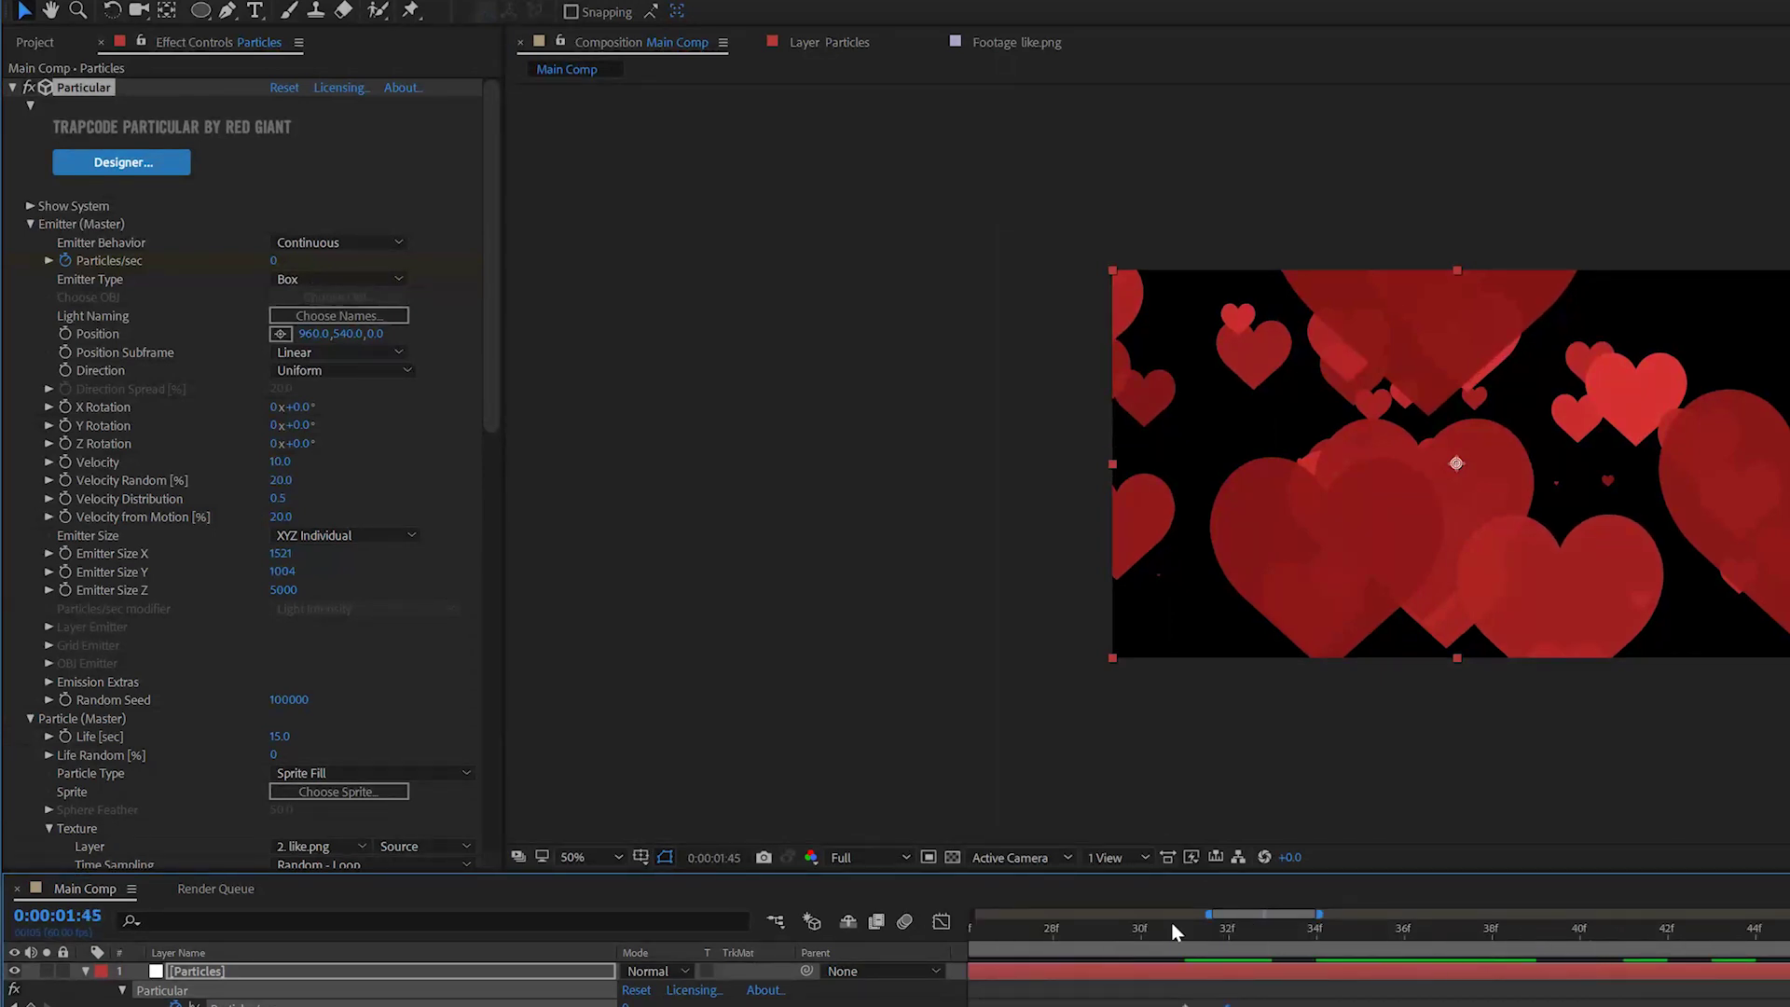
key("semicolon")
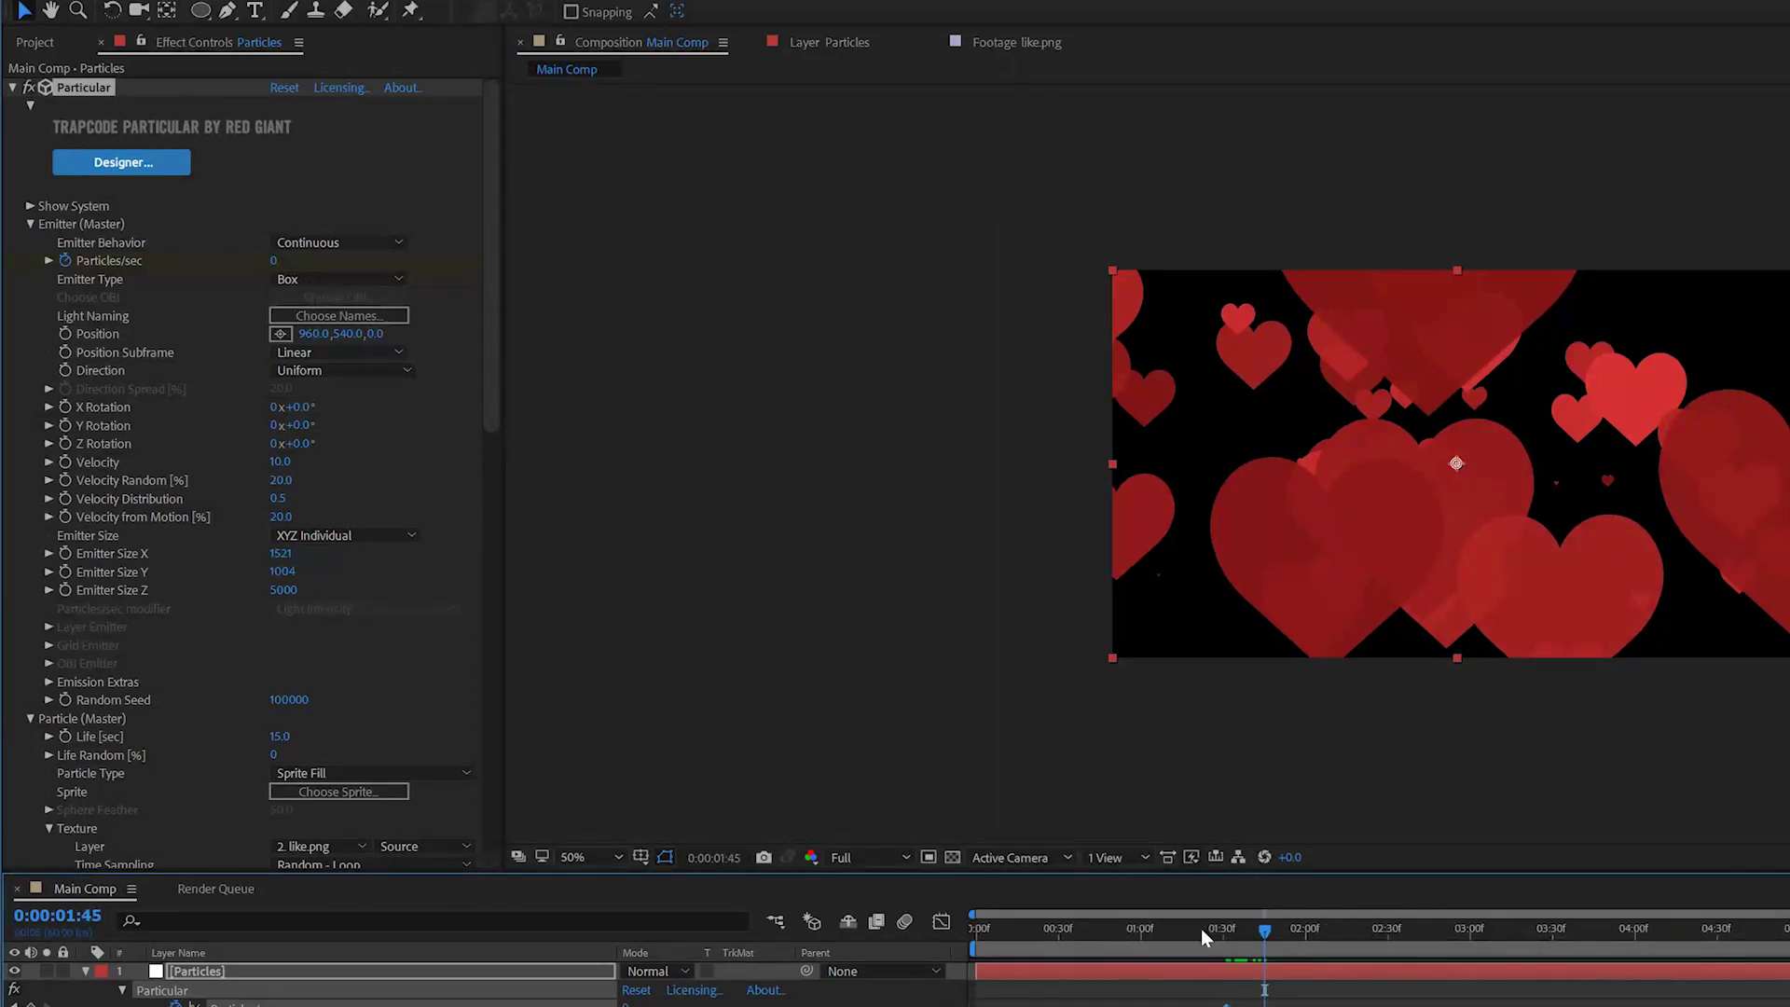
key("space")
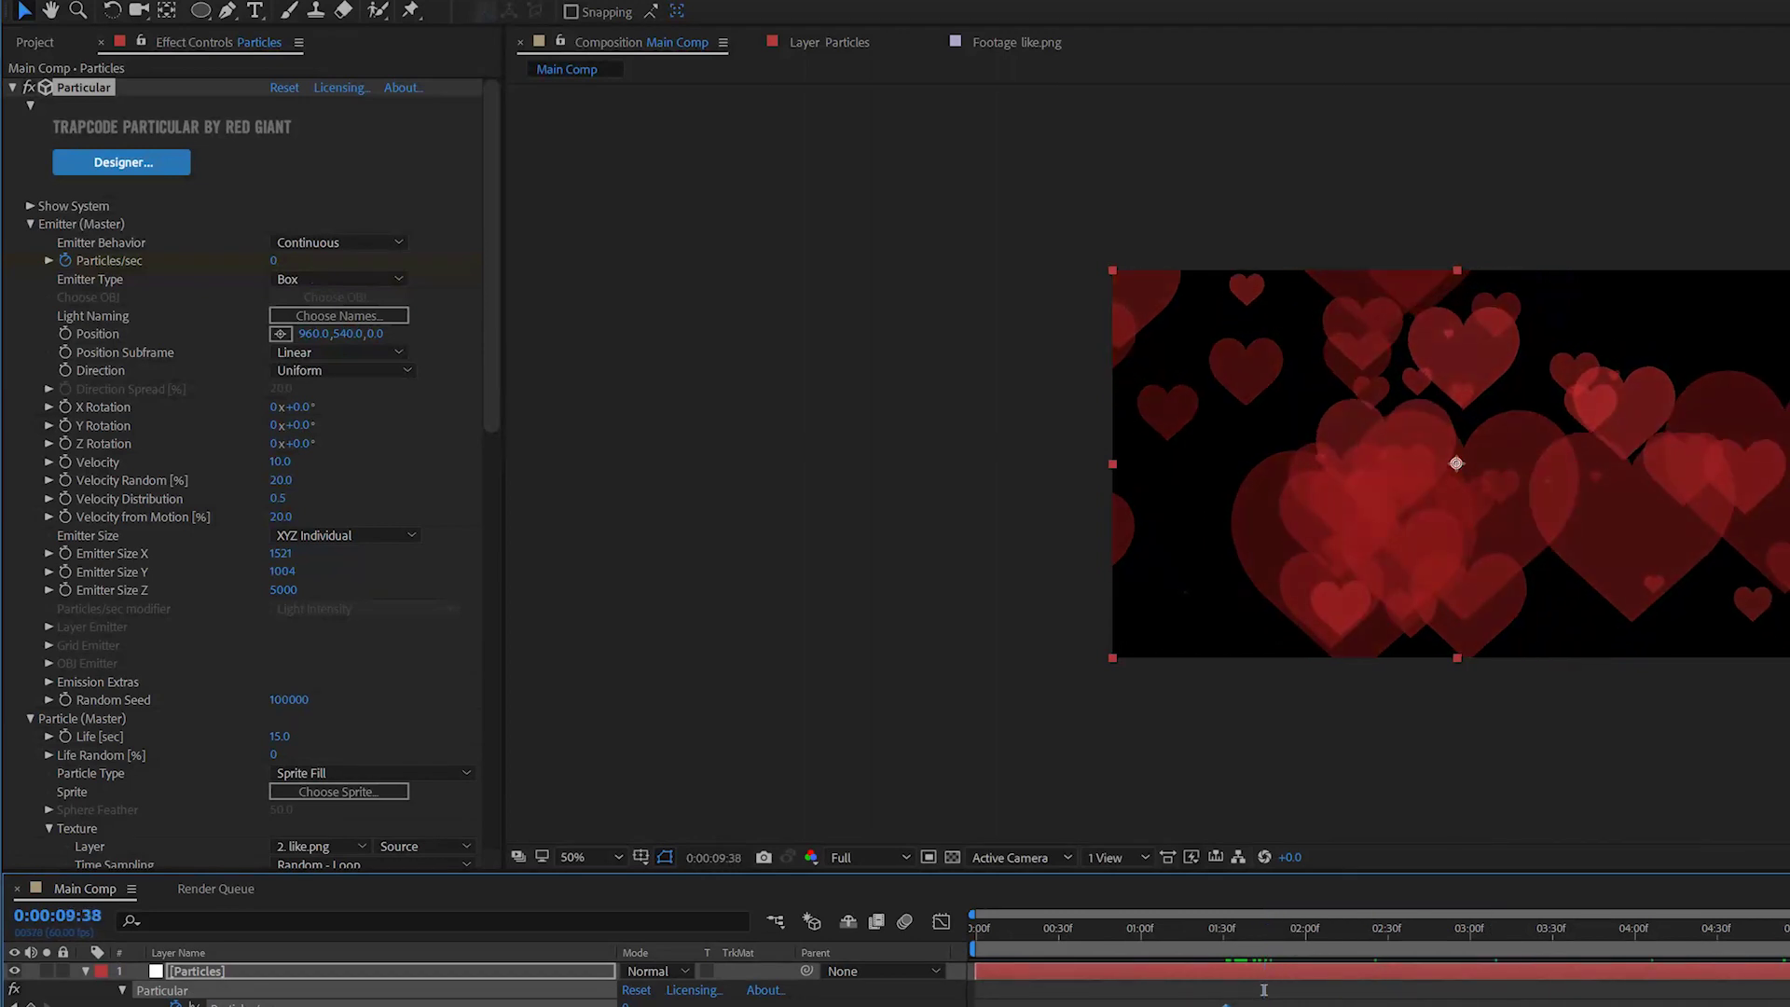
key("space")
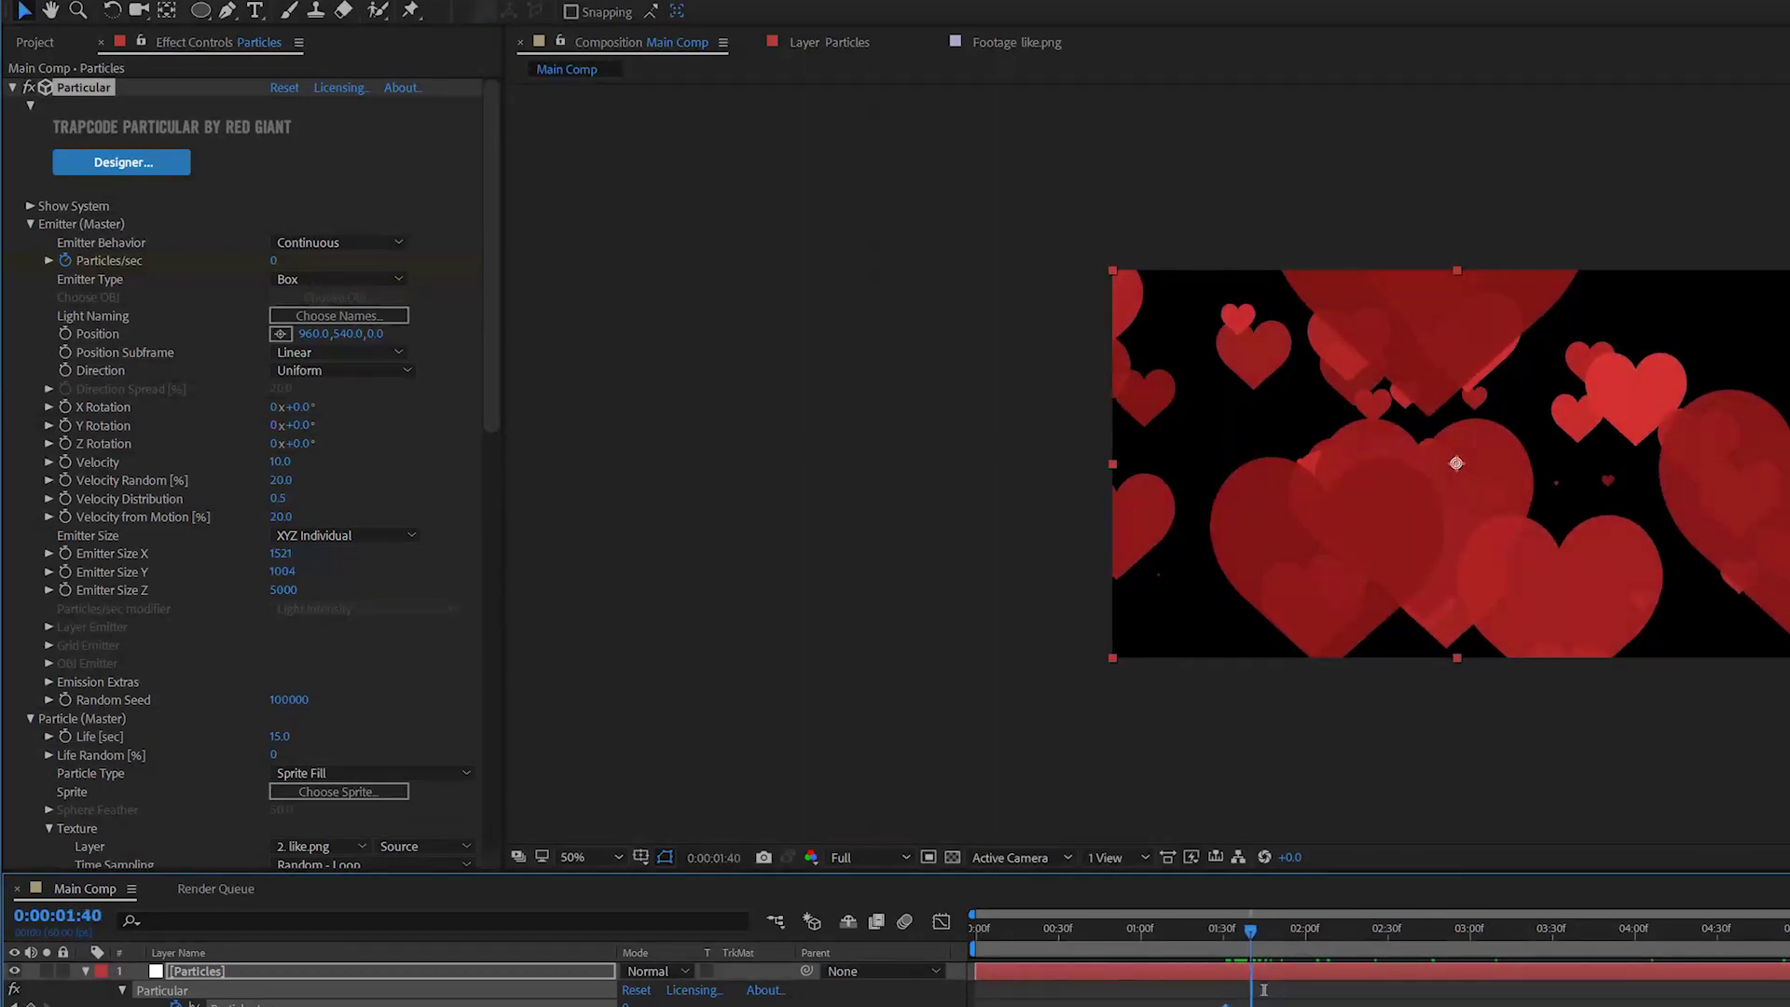
key("space")
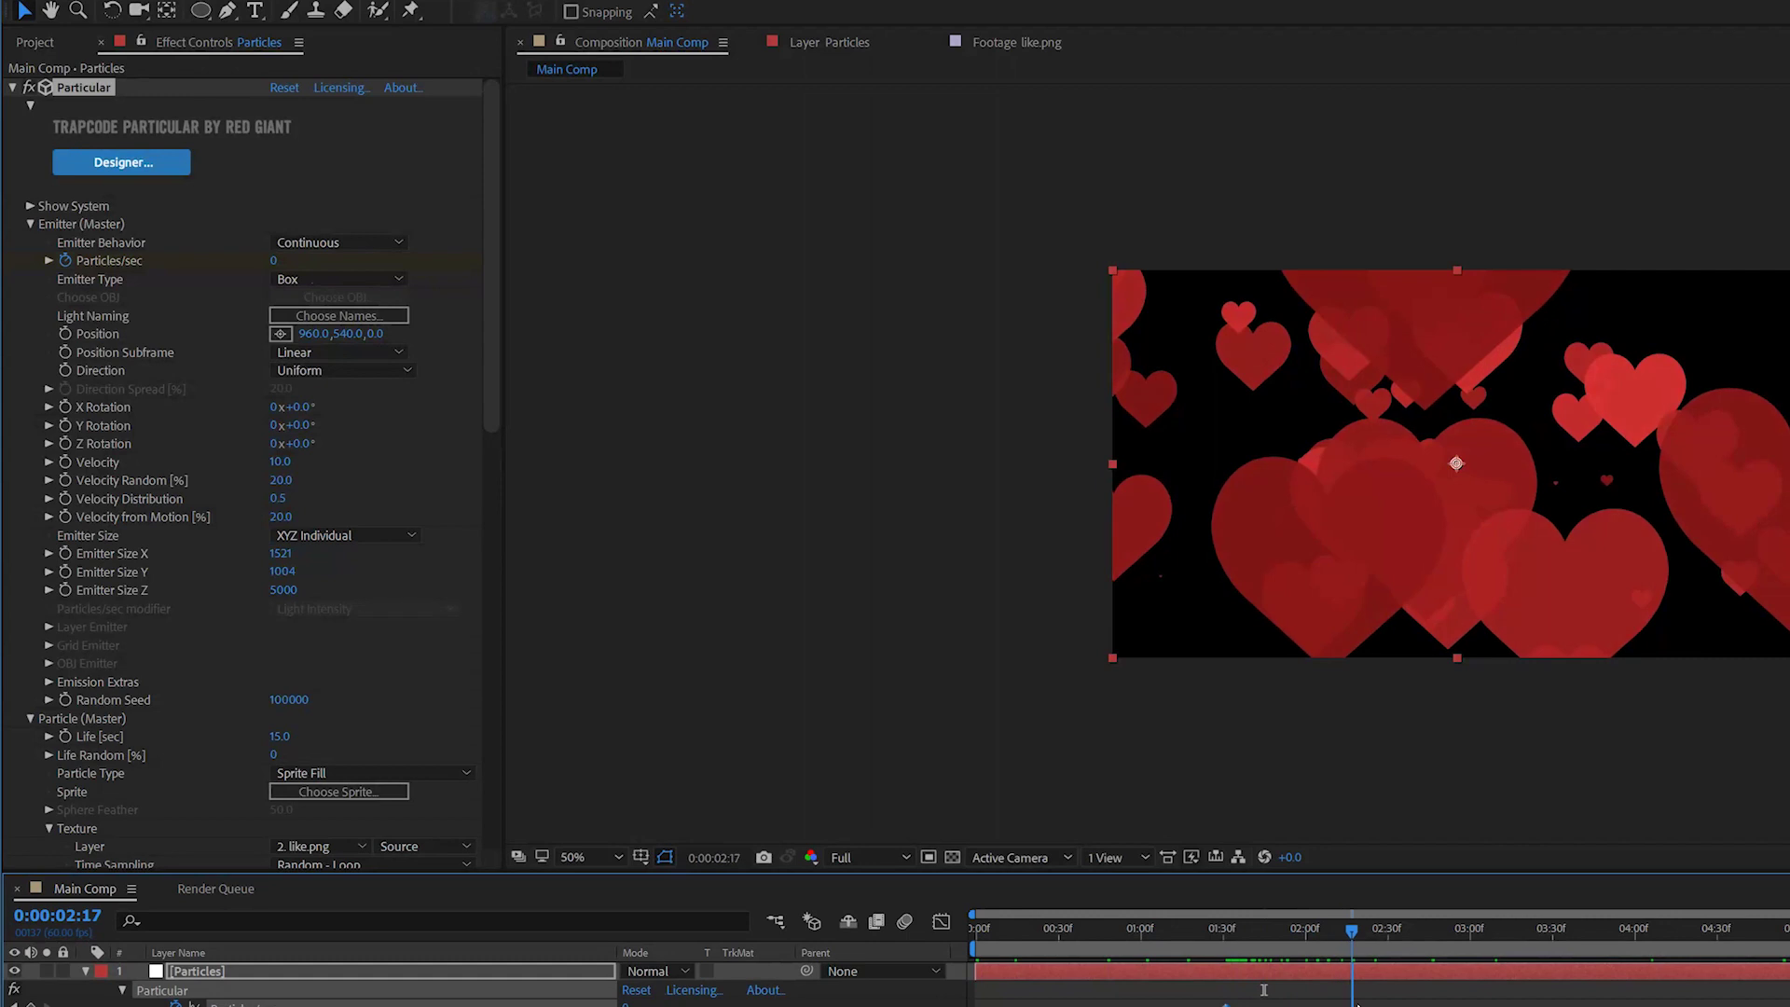
key("space")
left_click_drag(478, 405, 455, 847)
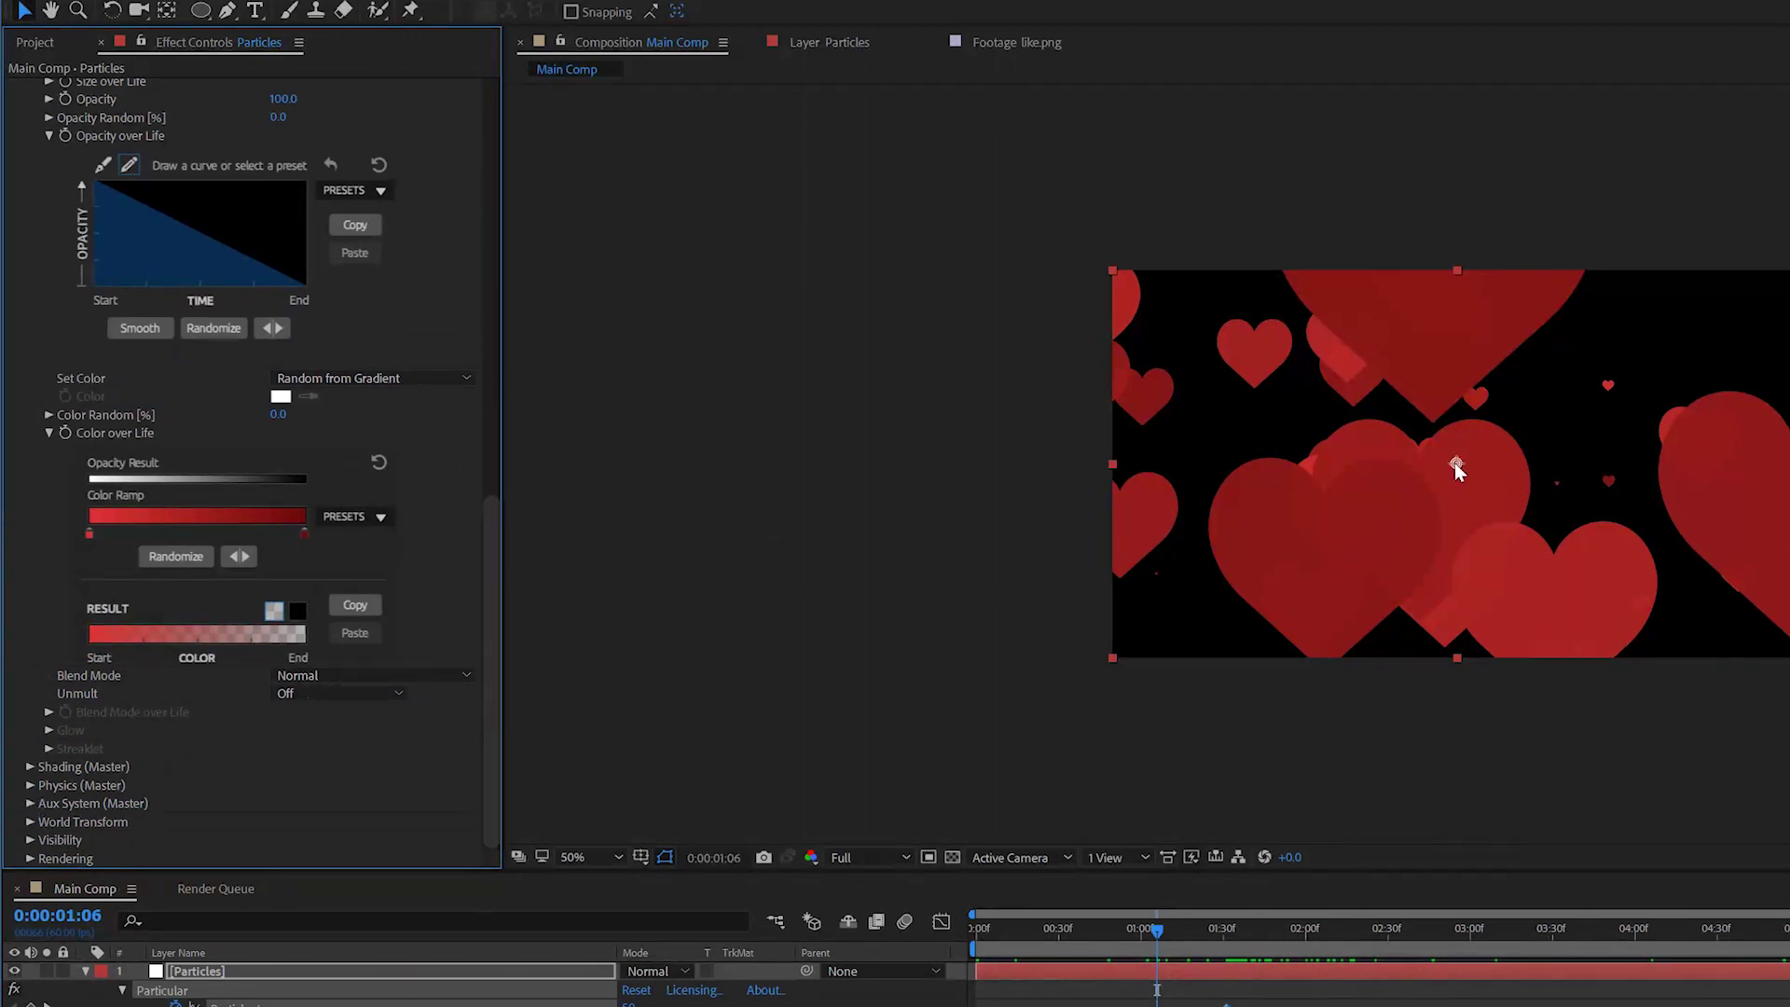
Use the Position crosshair to place the emitter left of the frame
left_click_drag(1458, 471, 1298, 507)
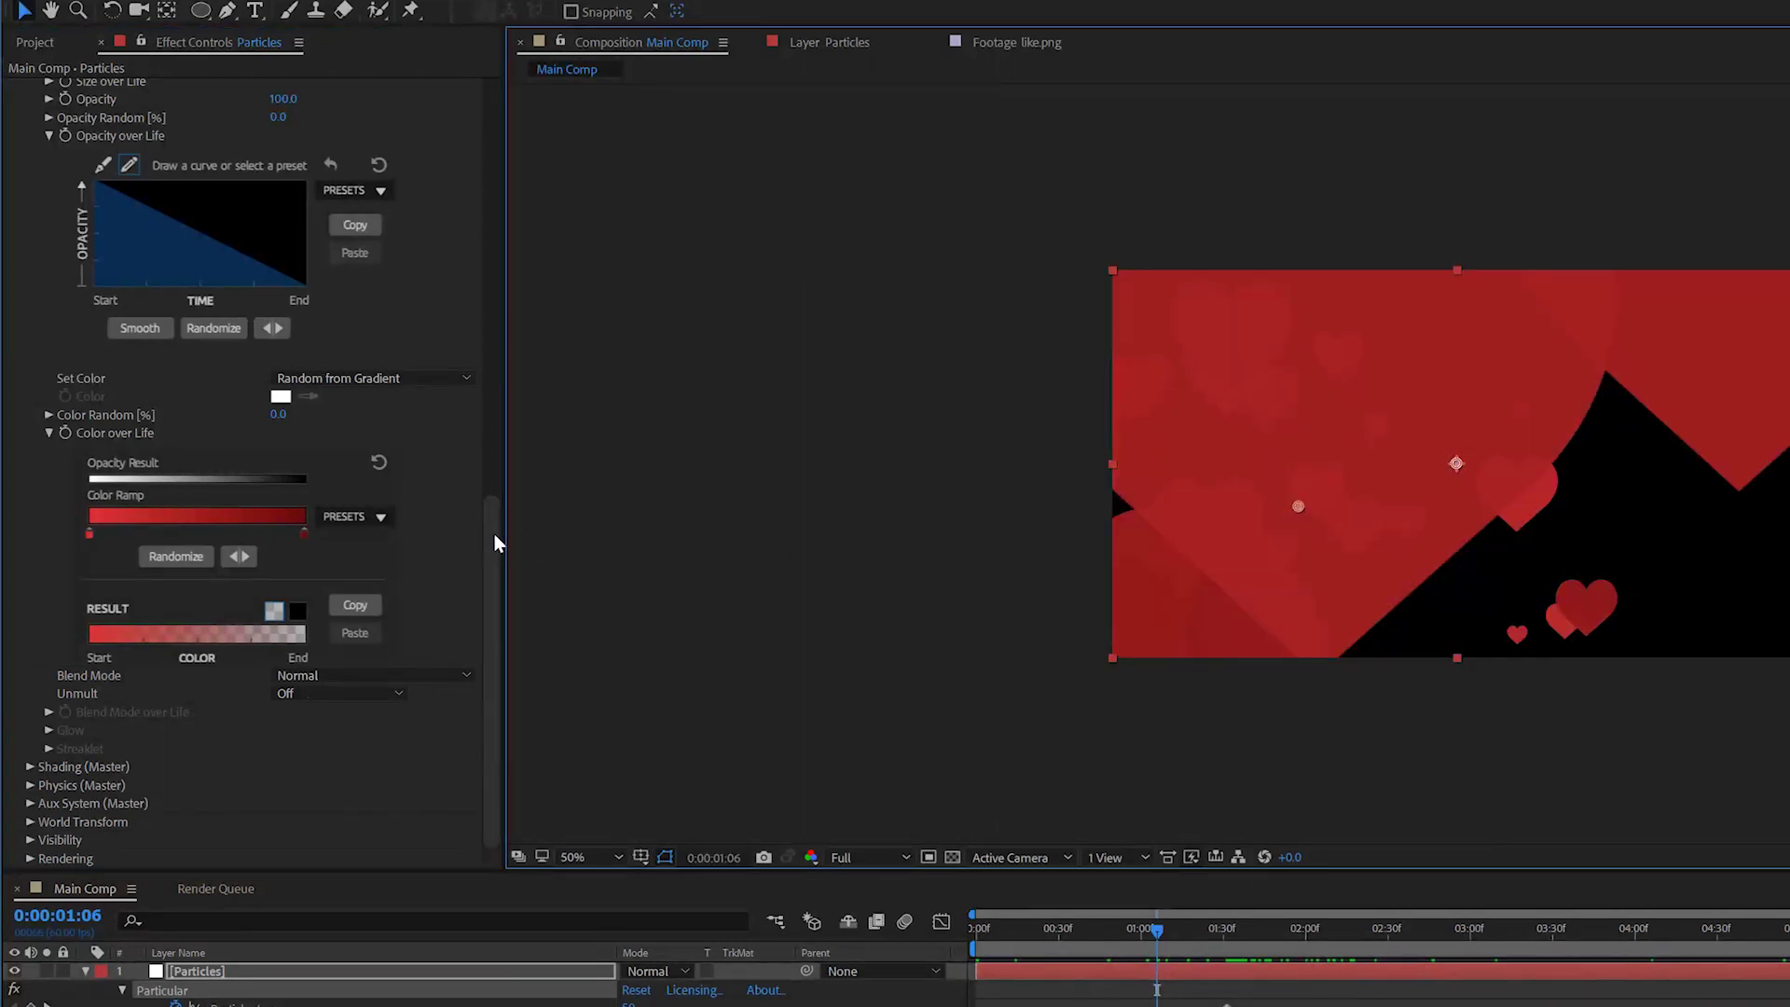
left_click_drag(496, 508, 468, 100)
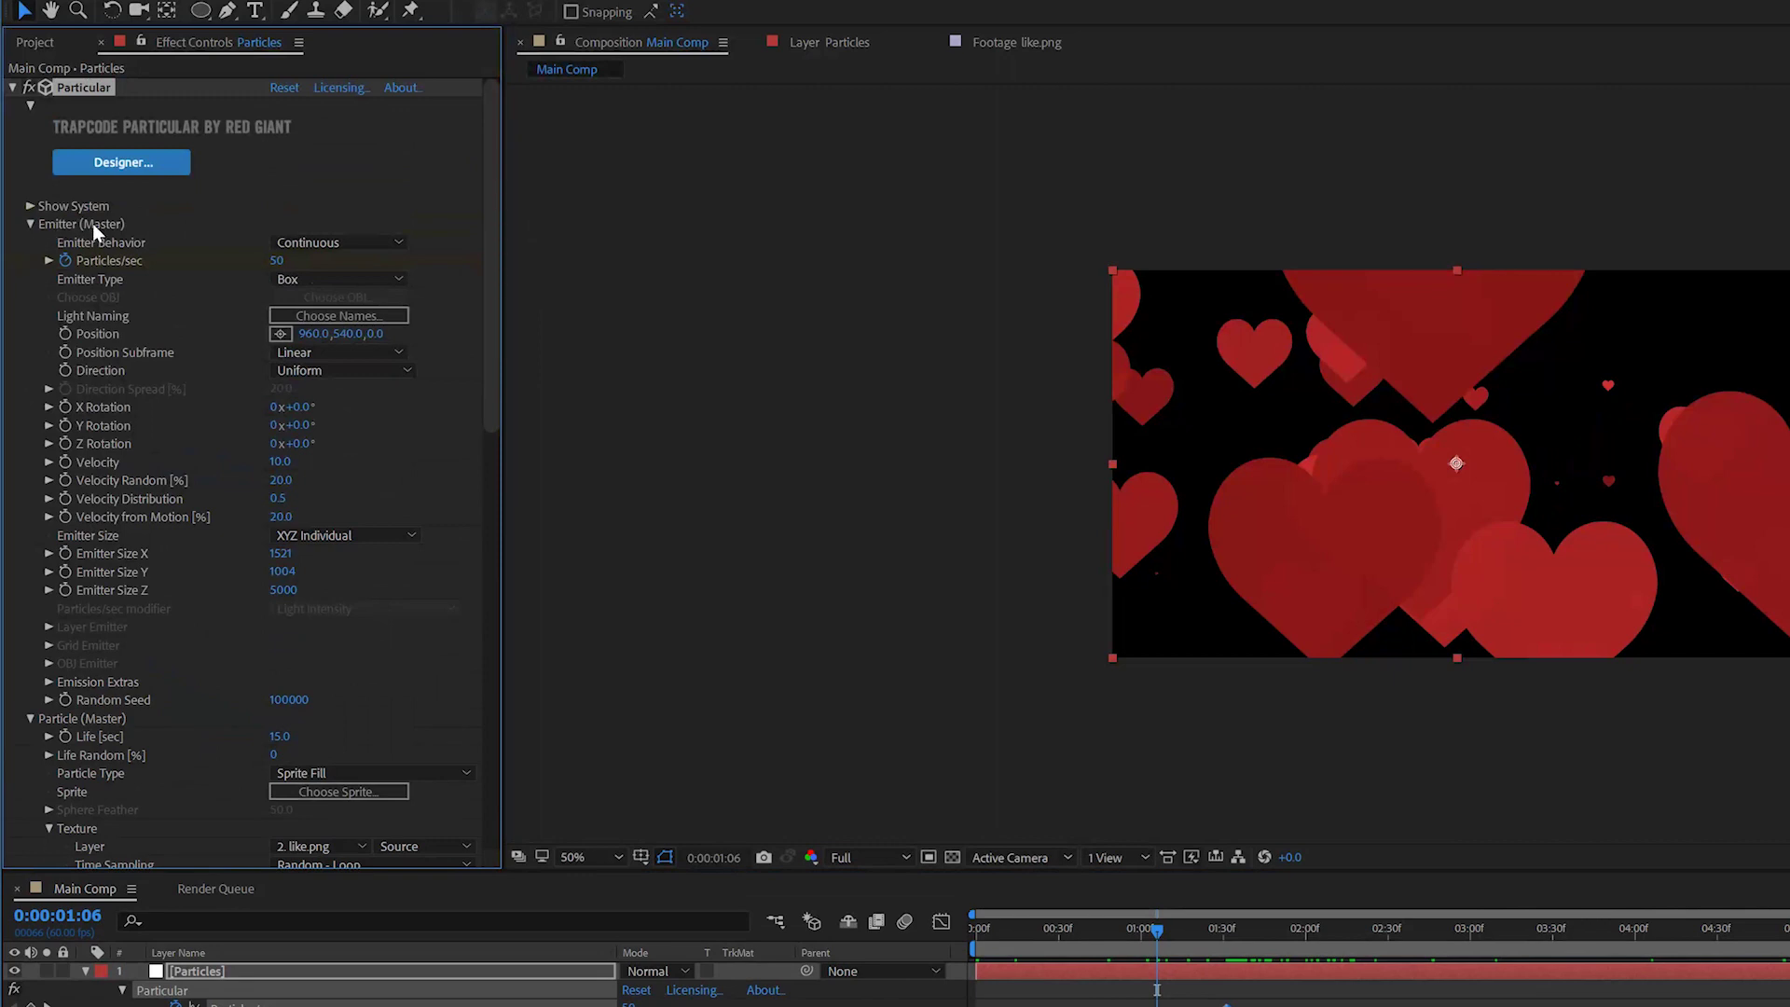
left_click(276, 332)
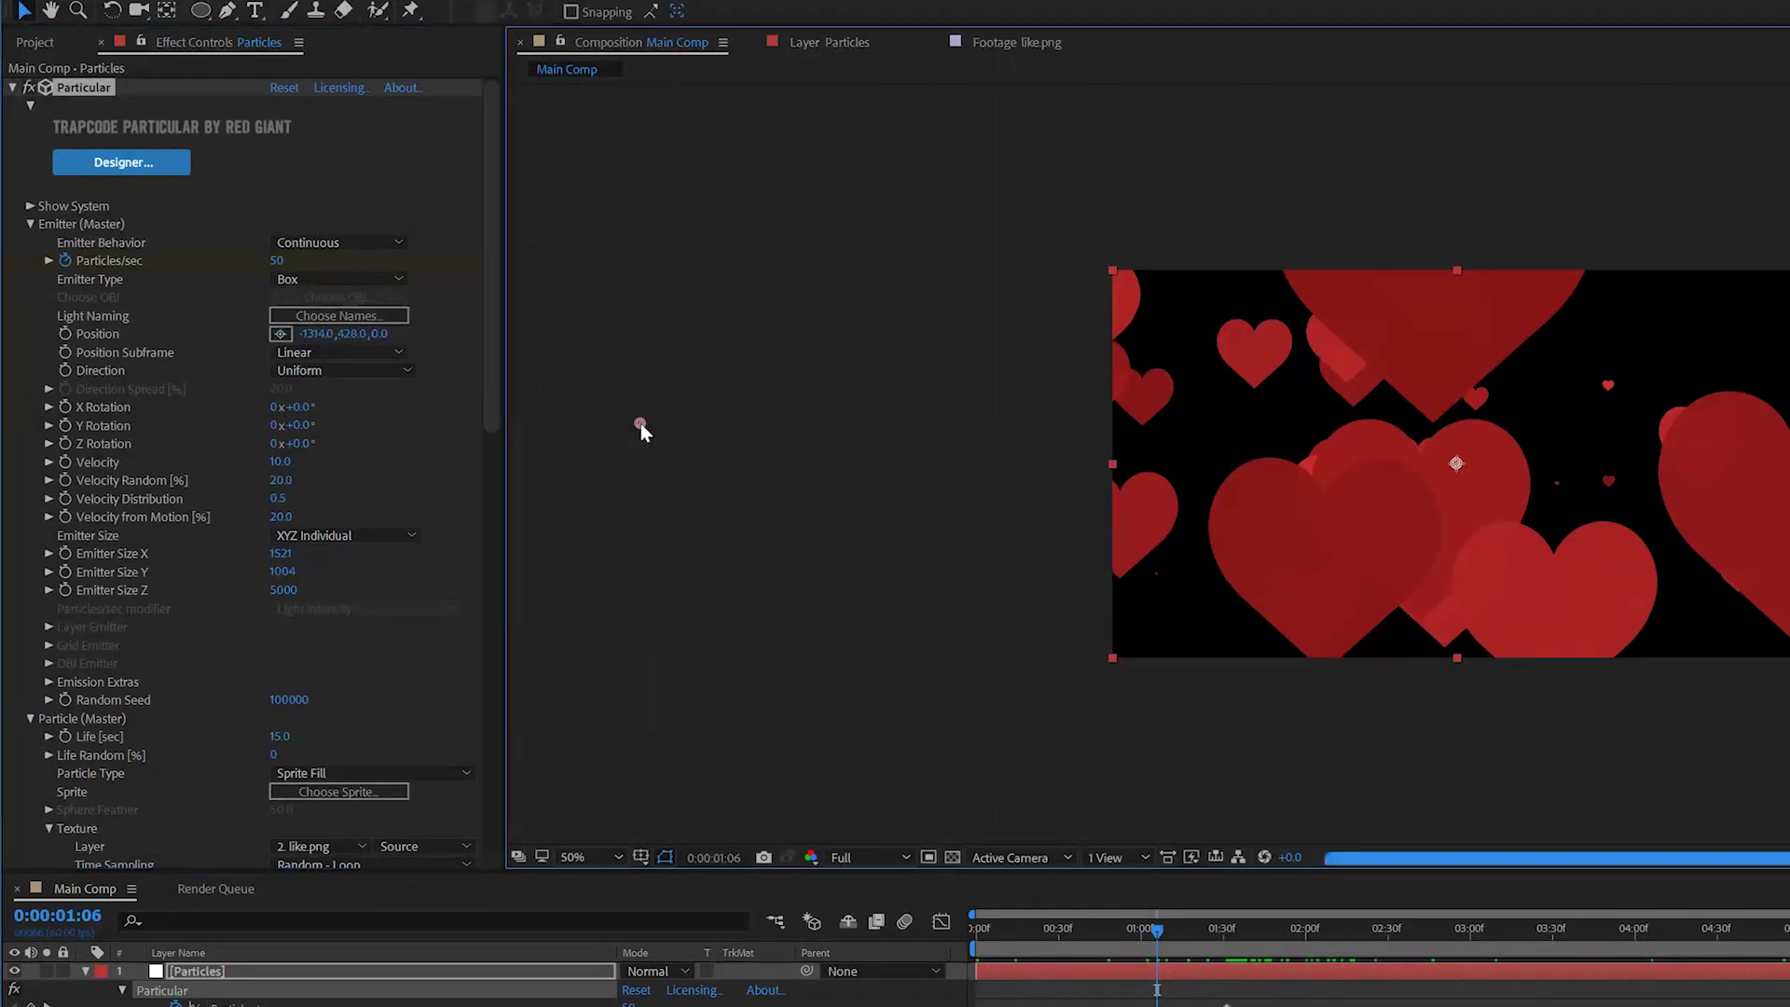
left_click(640, 424)
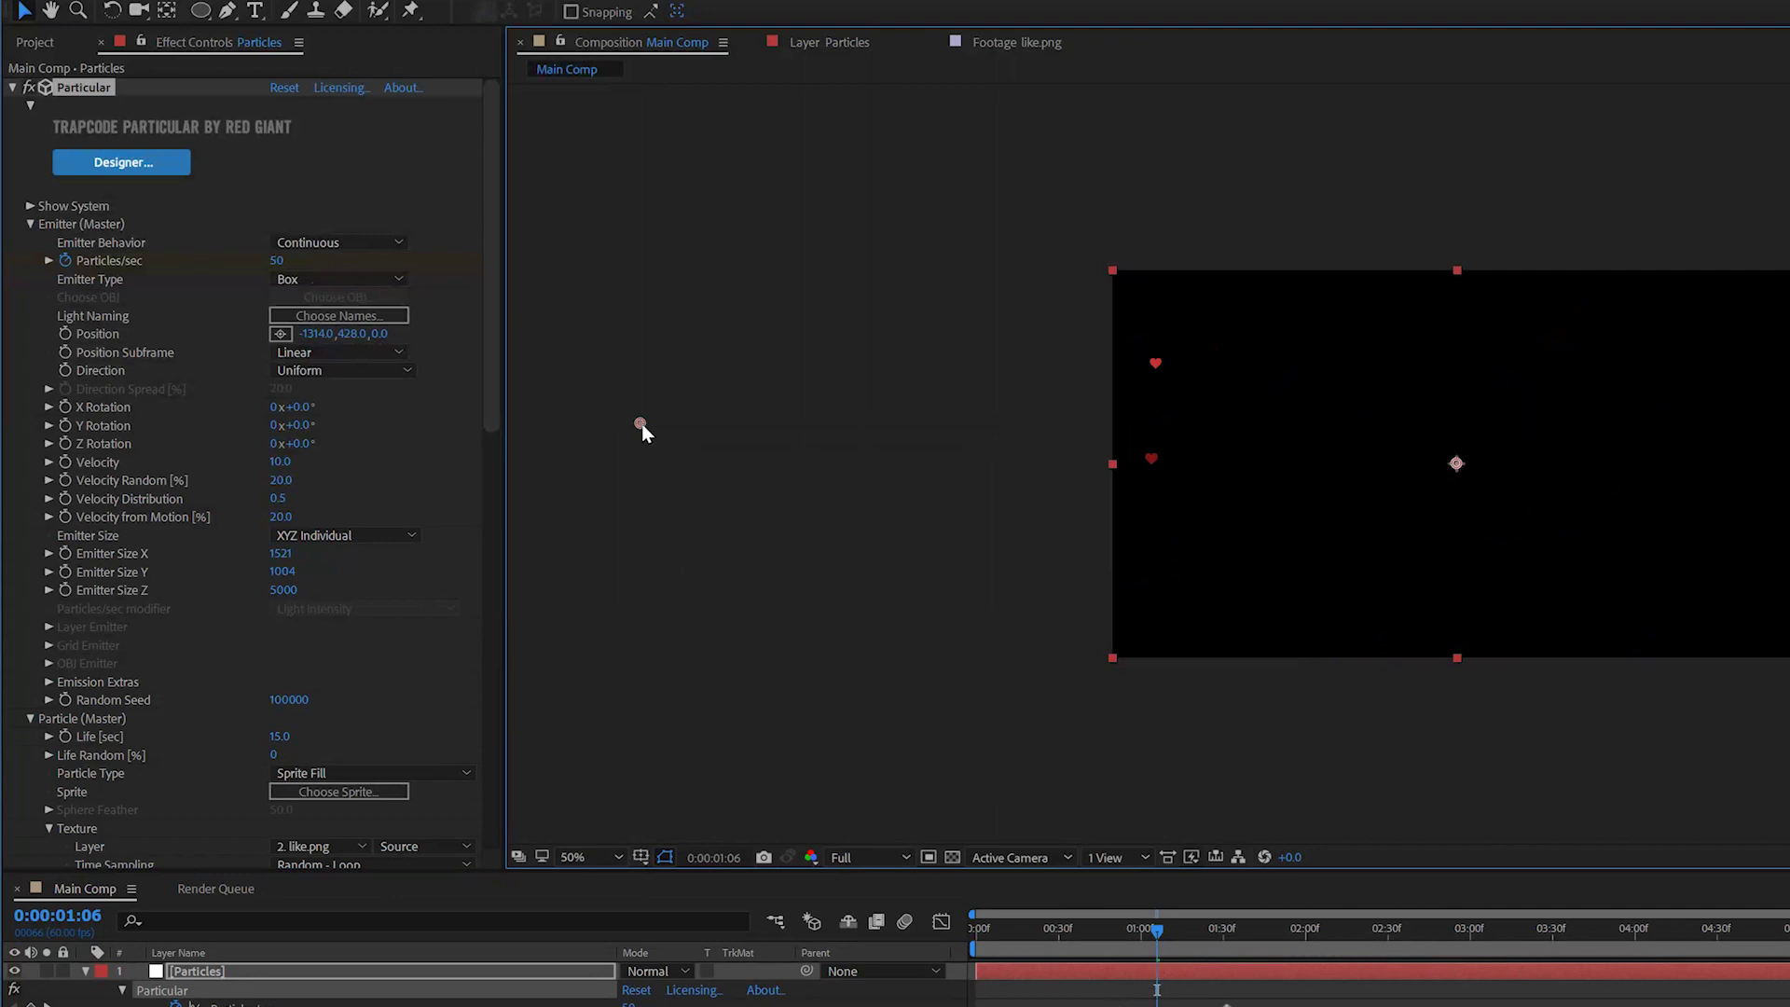
mouse_move(641, 425)
left_mouse_down()
mouse_move(611, 438)
mouse_move(675, 442)
left_mouse_up()
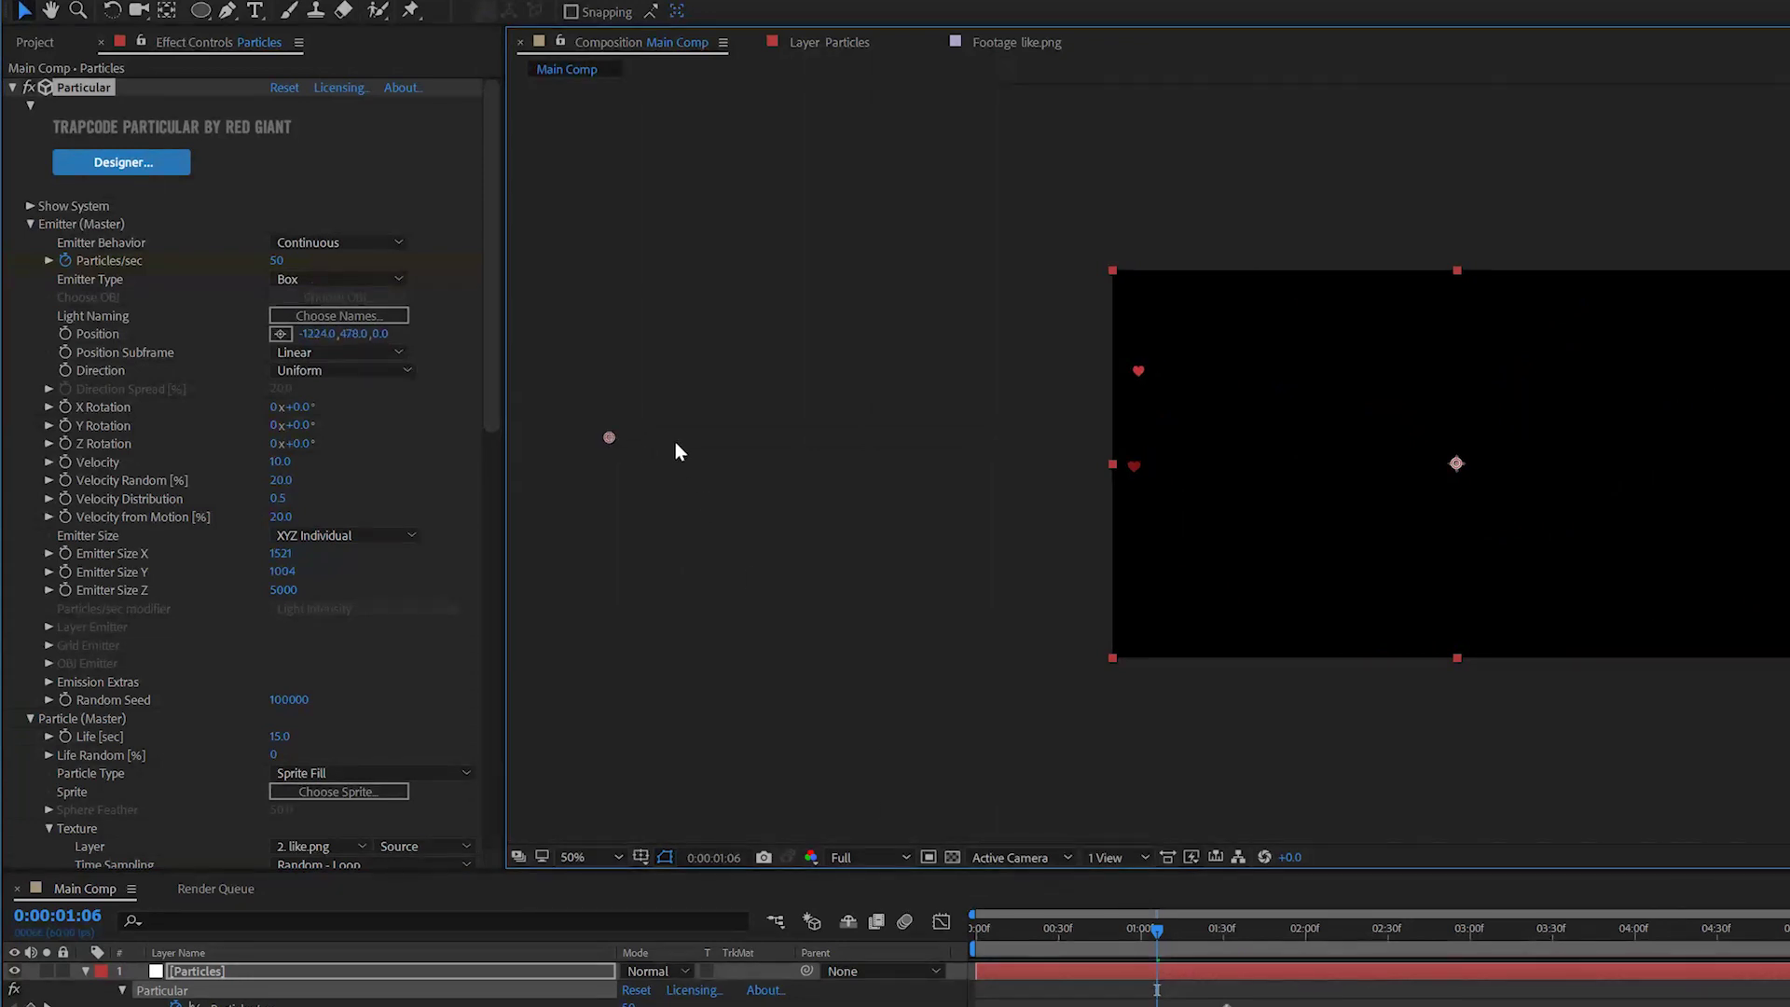
Set Emitter Size Z to 3500
left_click(285, 595)
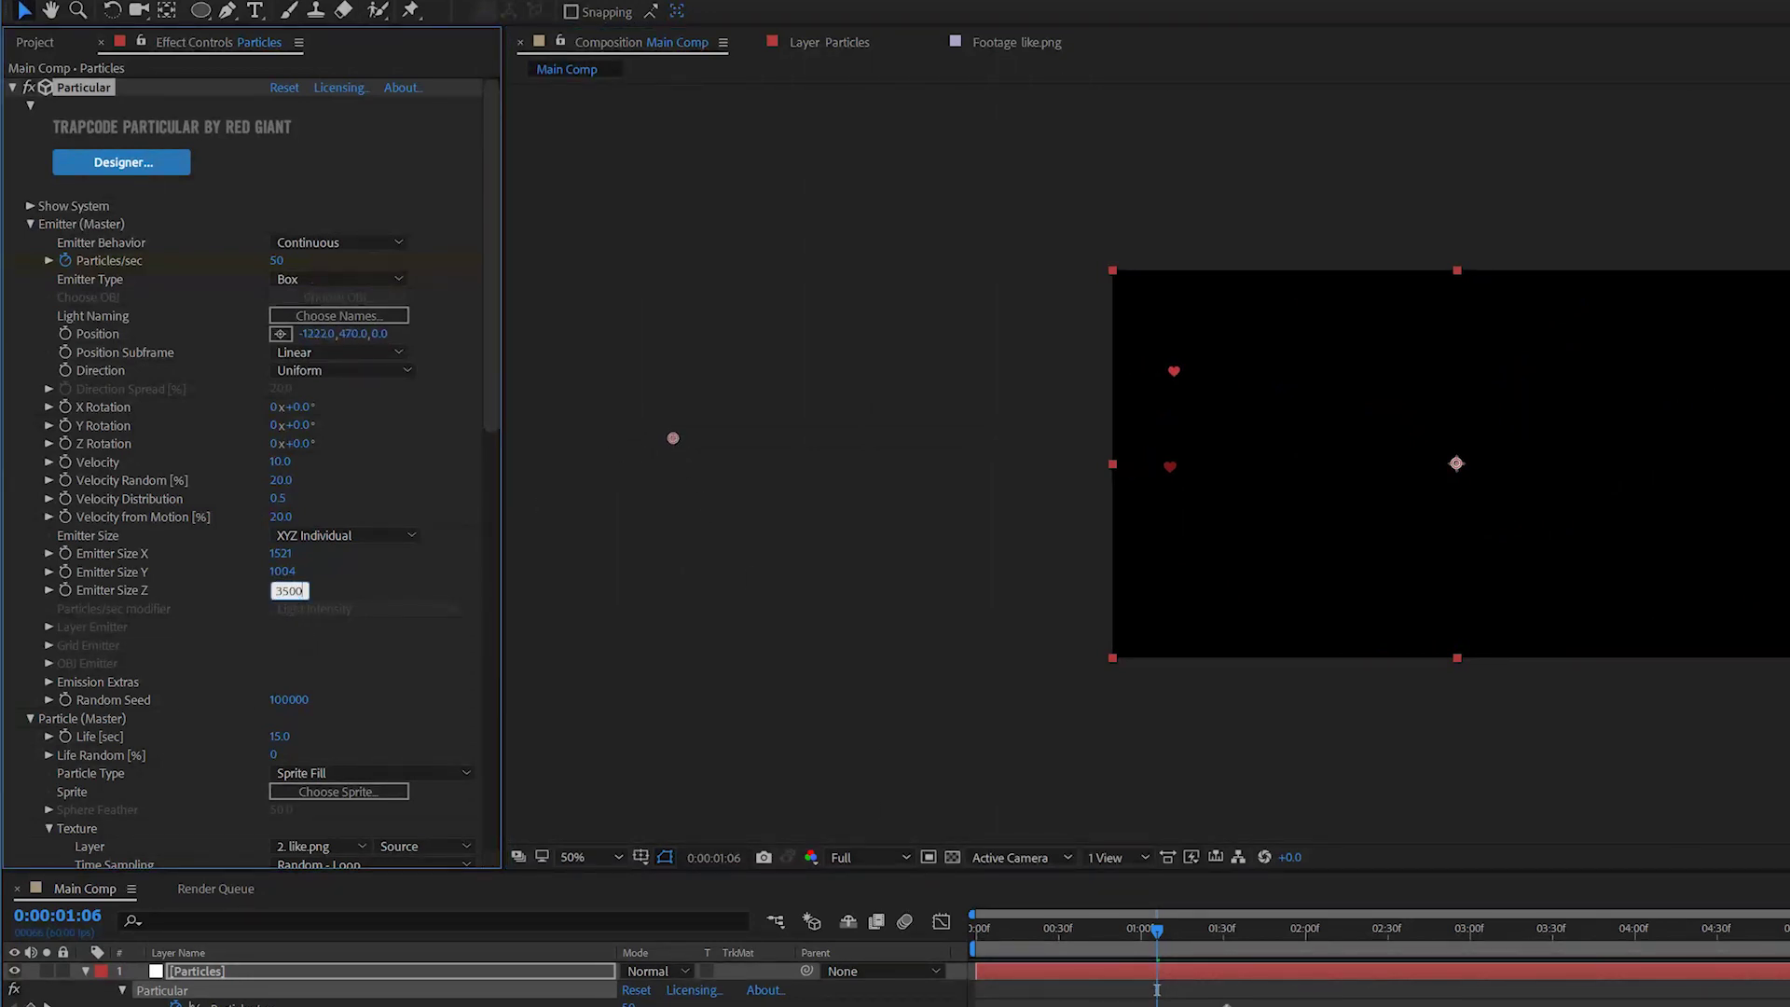
type("3500")
key("Return")
Drag the emitter further left to about -1398, 486 and preview from the start
left_click_drag(673, 438, 610, 444)
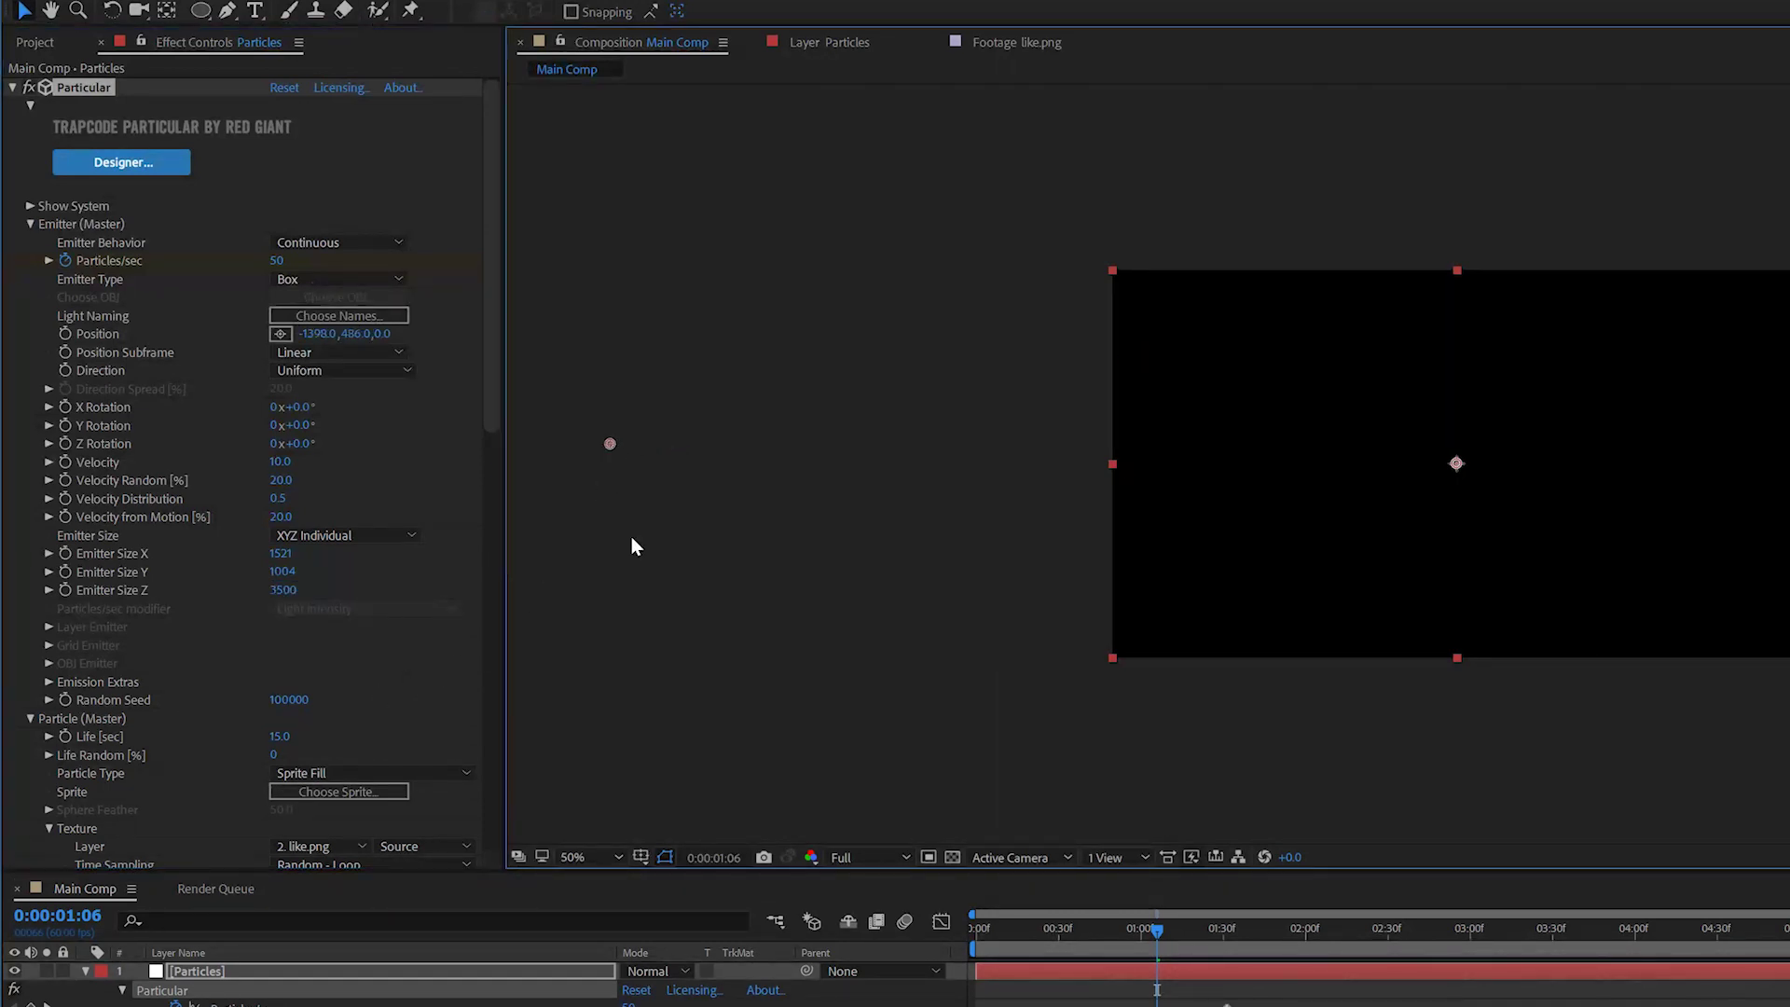
key("space")
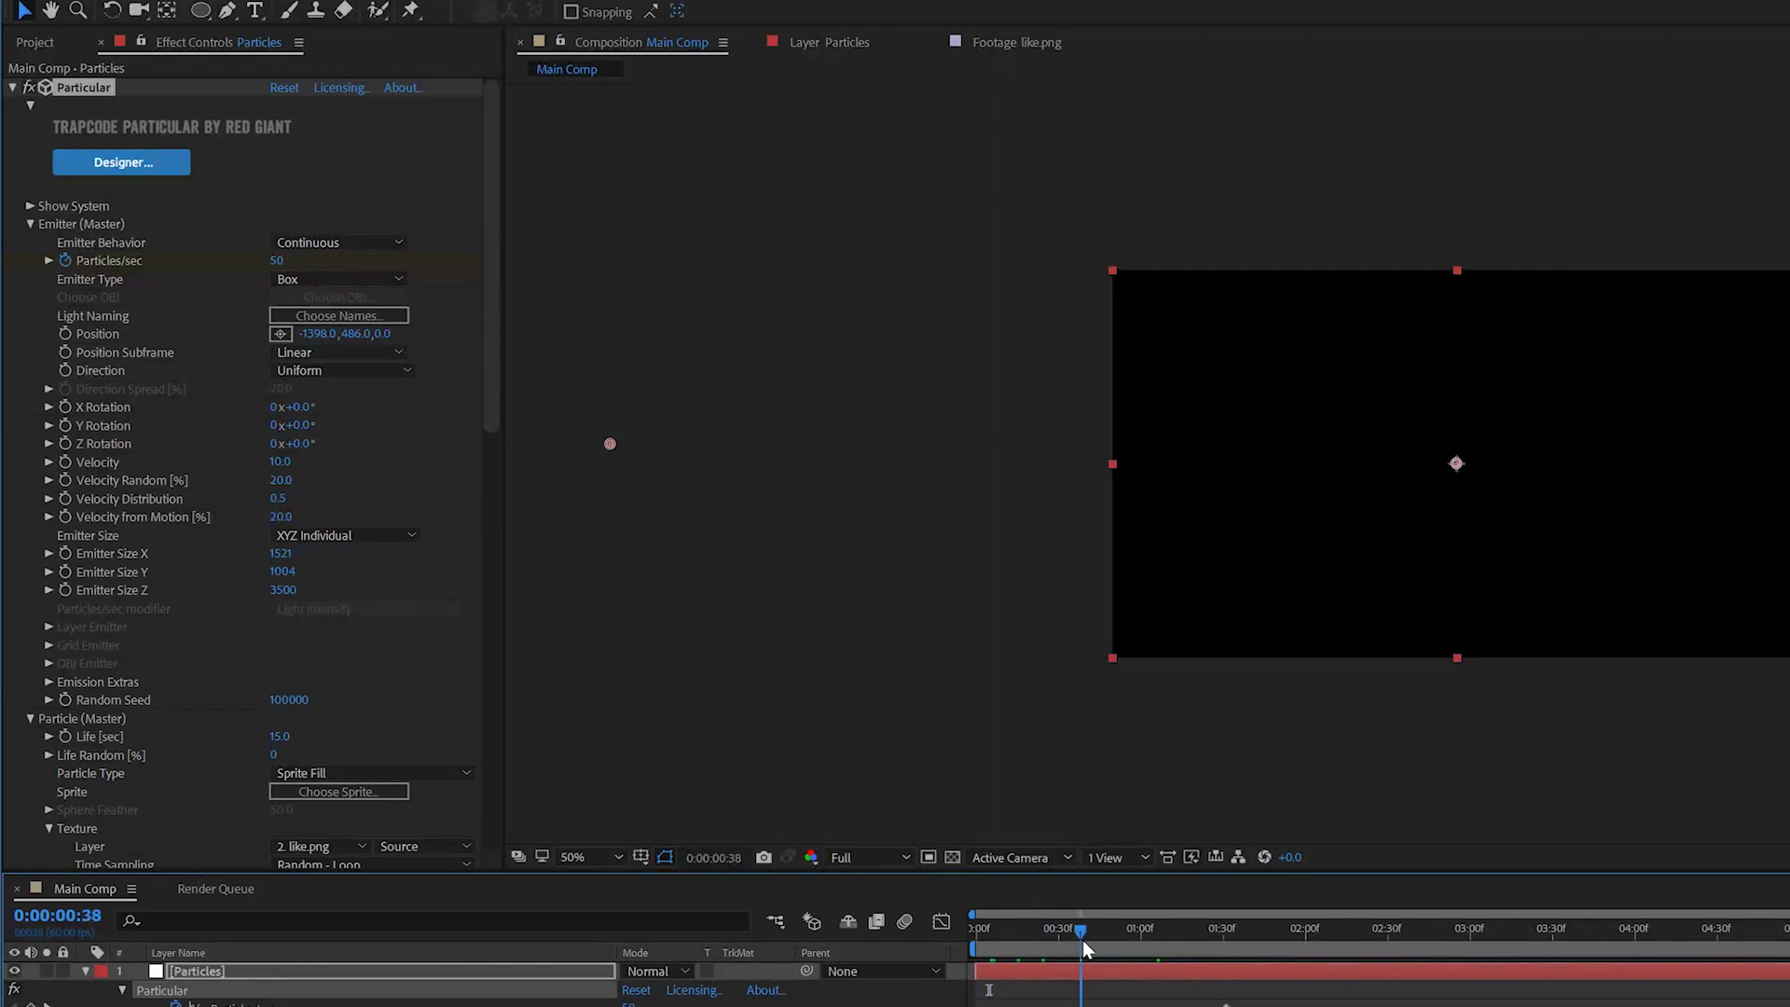
key("space")
left_click_drag(491, 382, 456, 826)
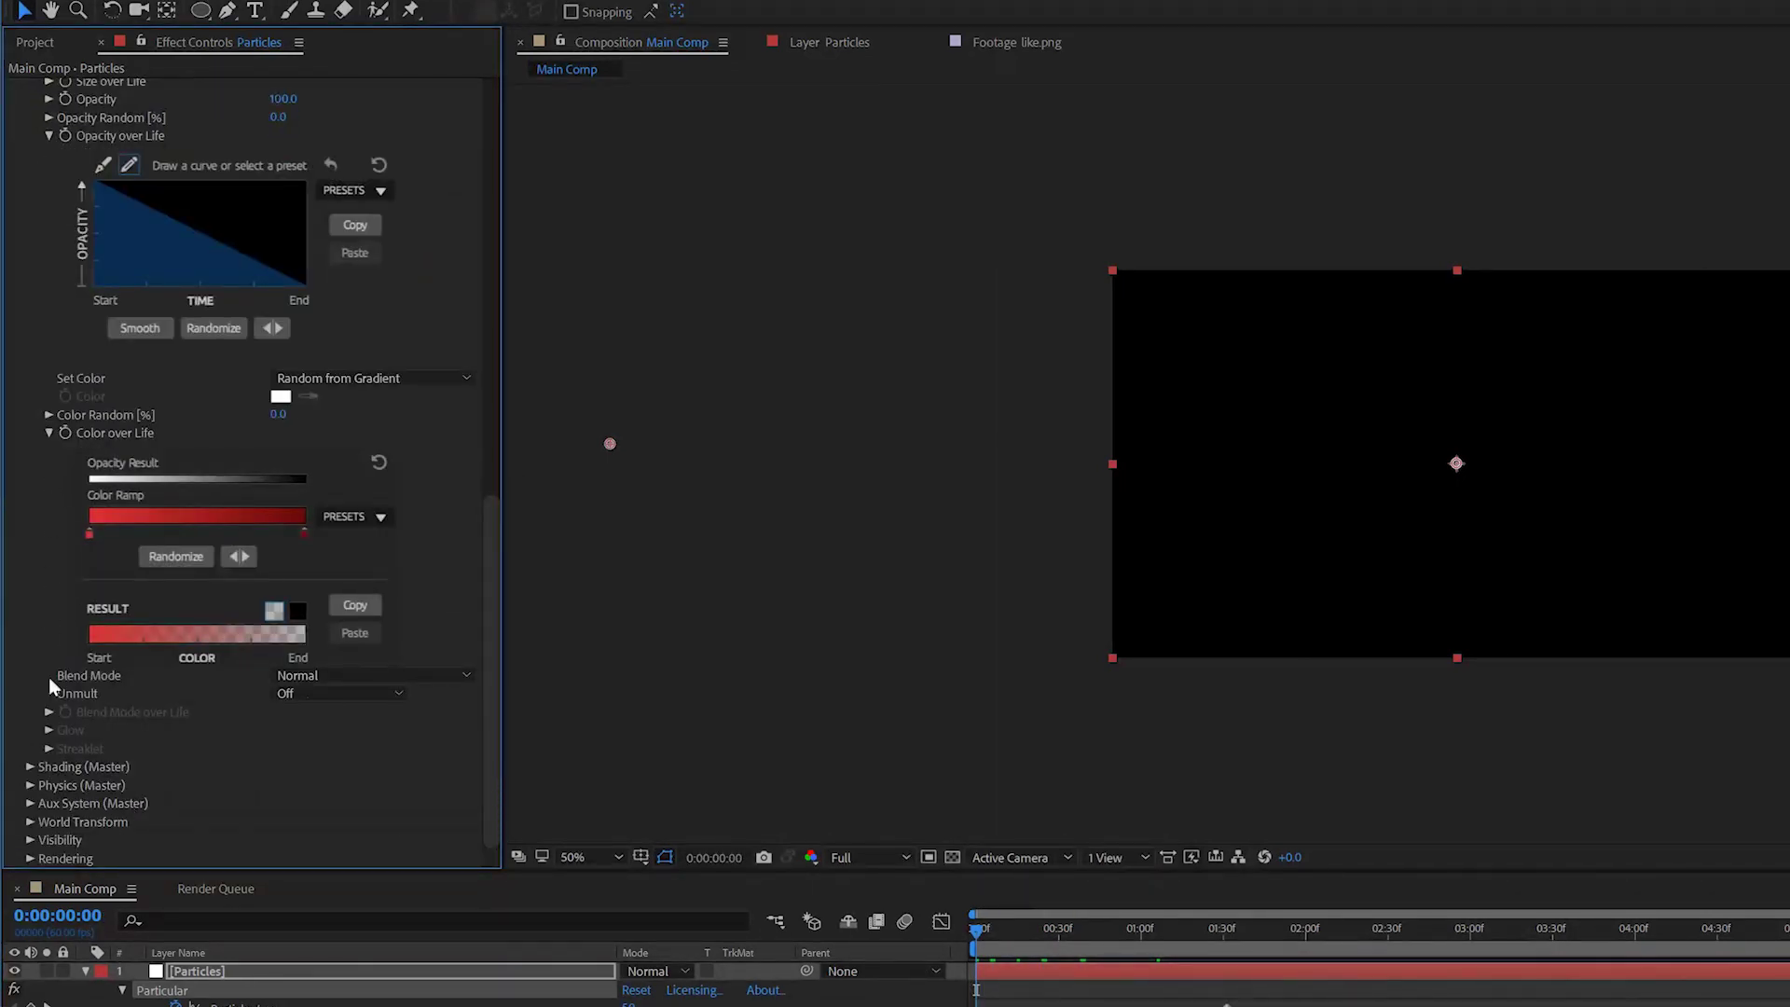
Set Physics > Air Wind X to 1000 and scrub ahead to see hearts blown in
left_click(30, 786)
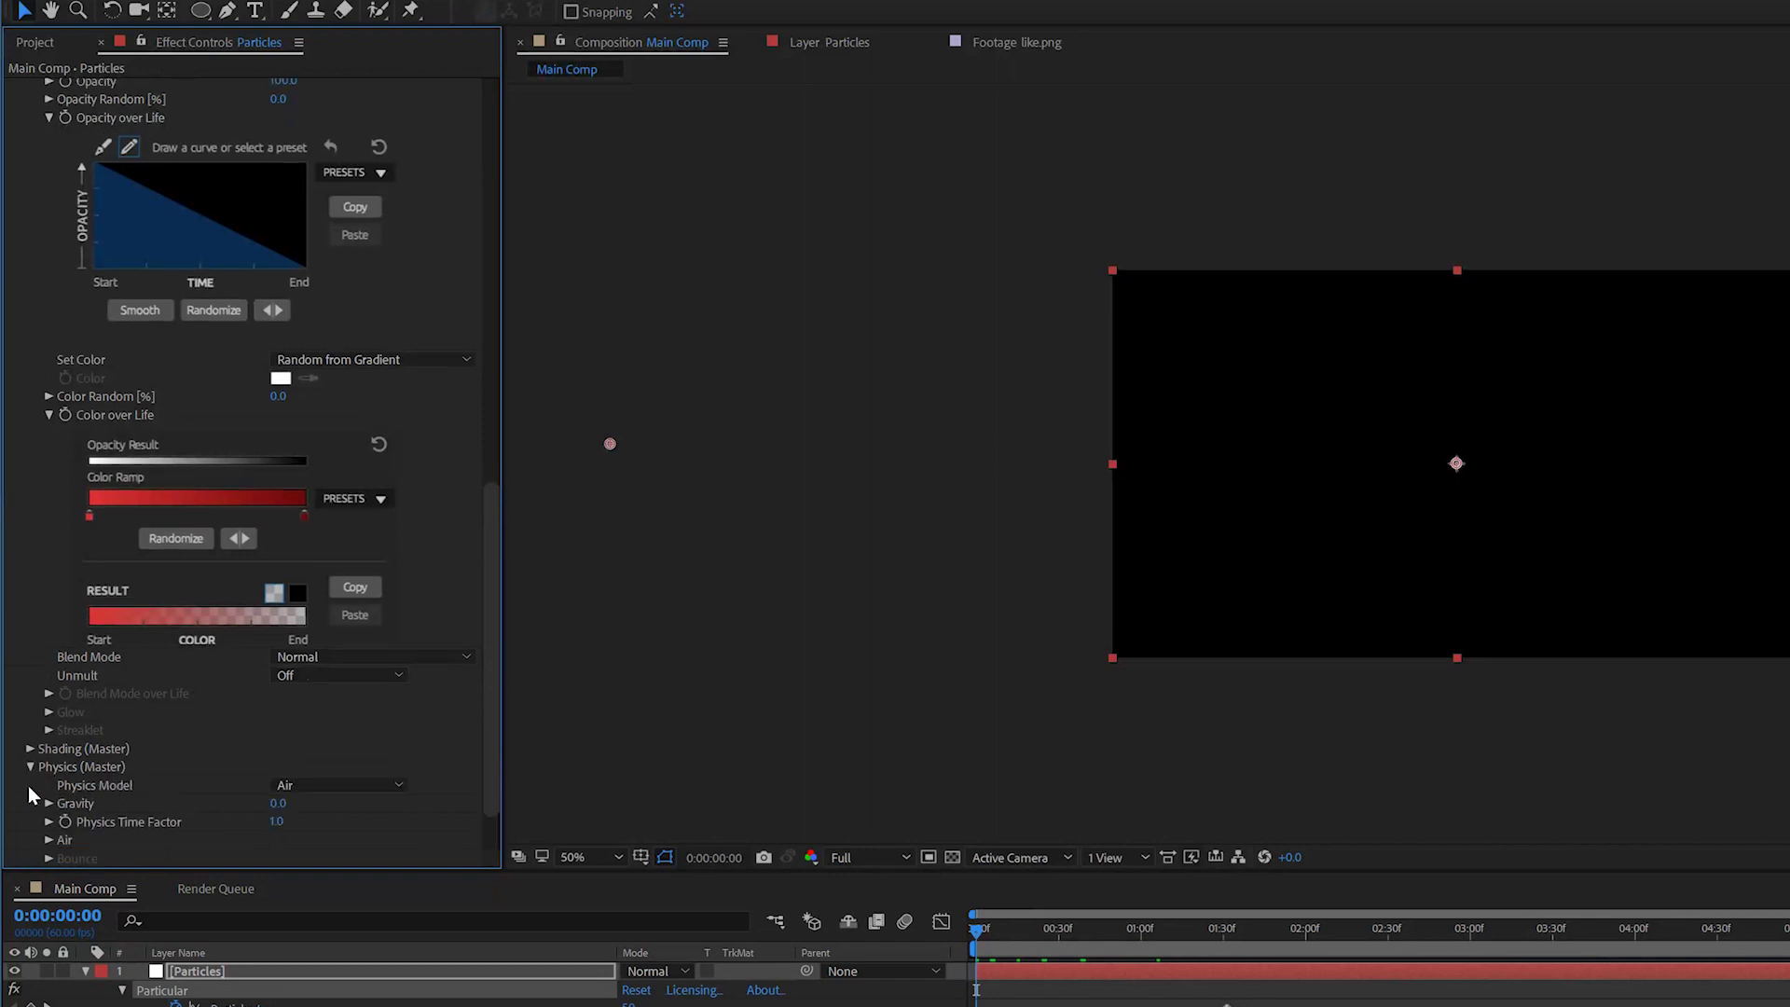
left_click(47, 840)
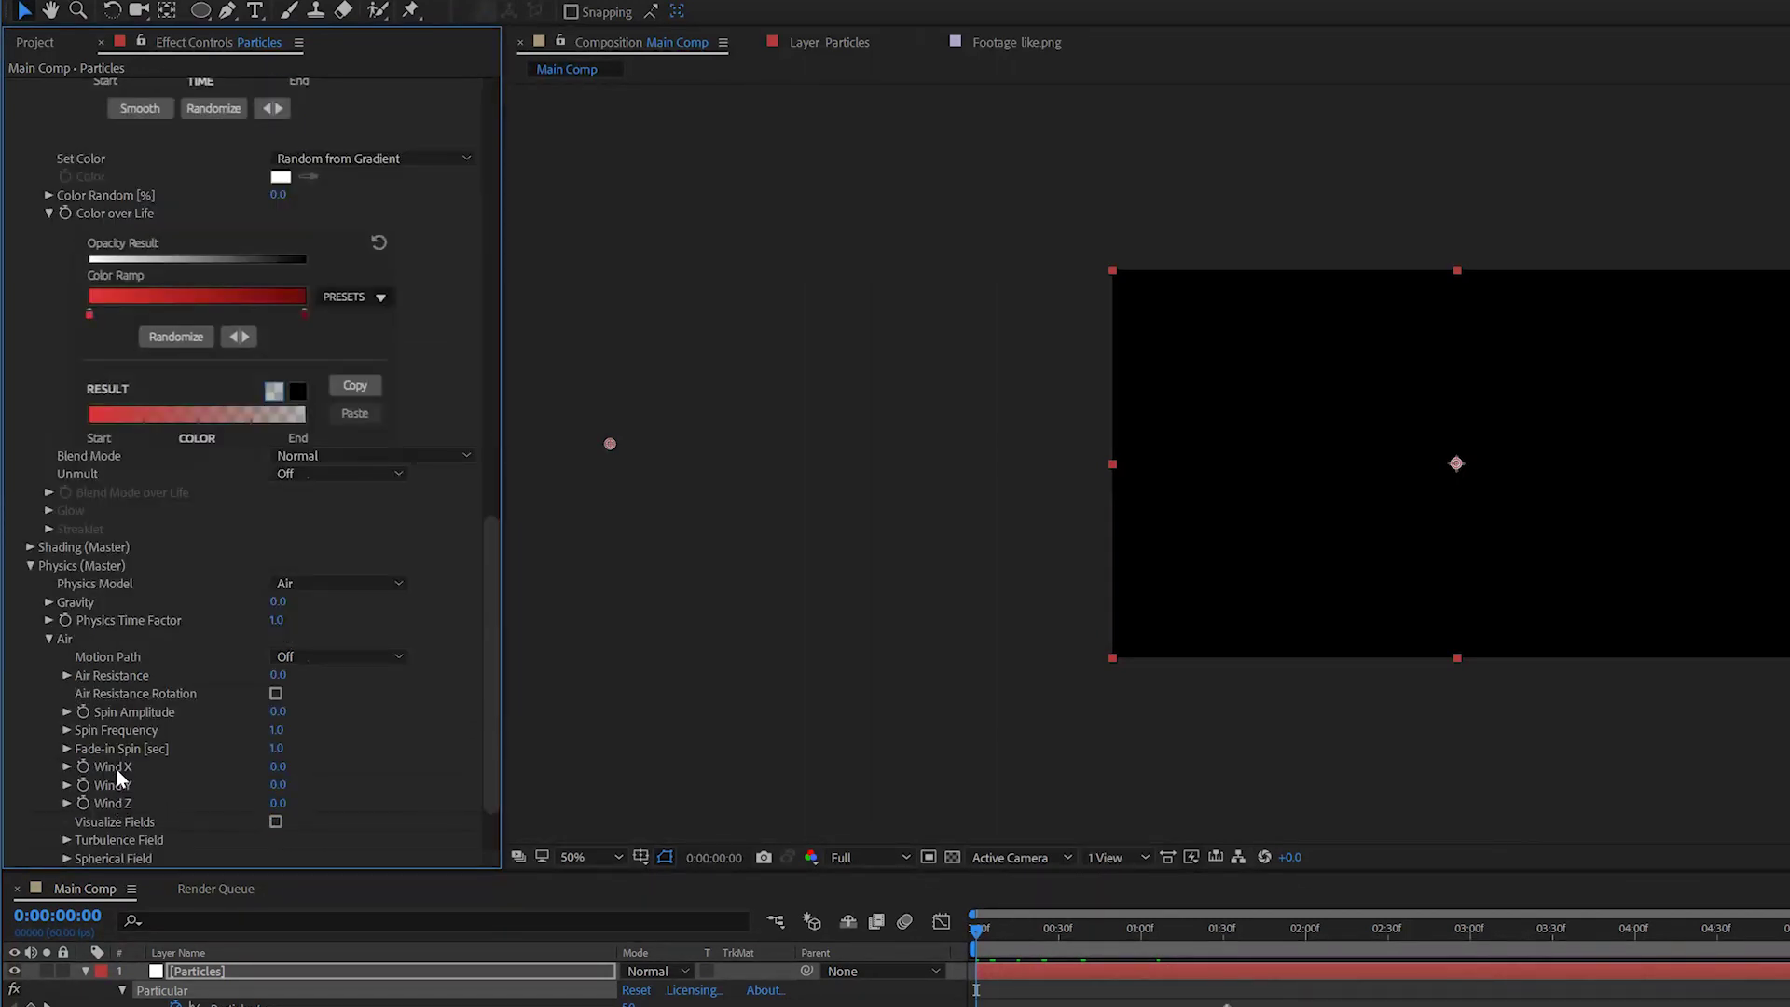
left_click(280, 767)
type("1000")
key("Return")
left_click_drag(988, 936, 1636, 977)
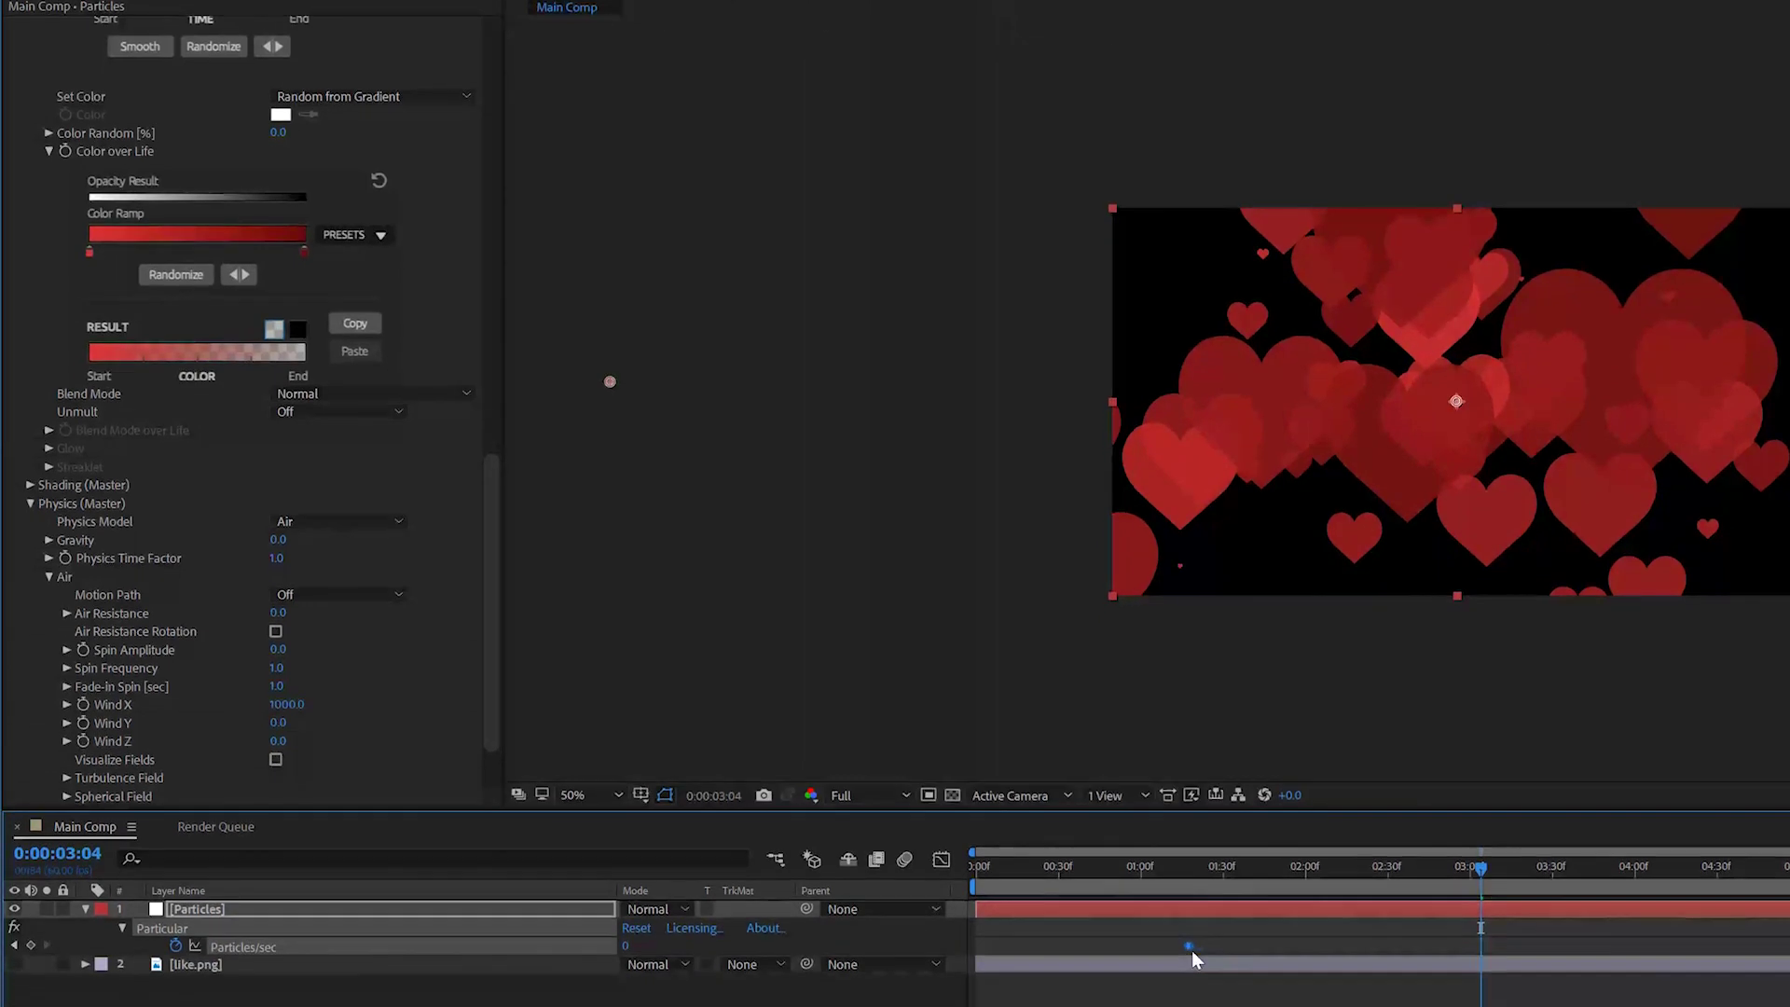
Move the zero Particles/sec keyframe back to 0:00:00:32 and scrub to check emission
left_click_drag(1190, 944, 1067, 947)
left_click_drag(1343, 867, 1530, 906)
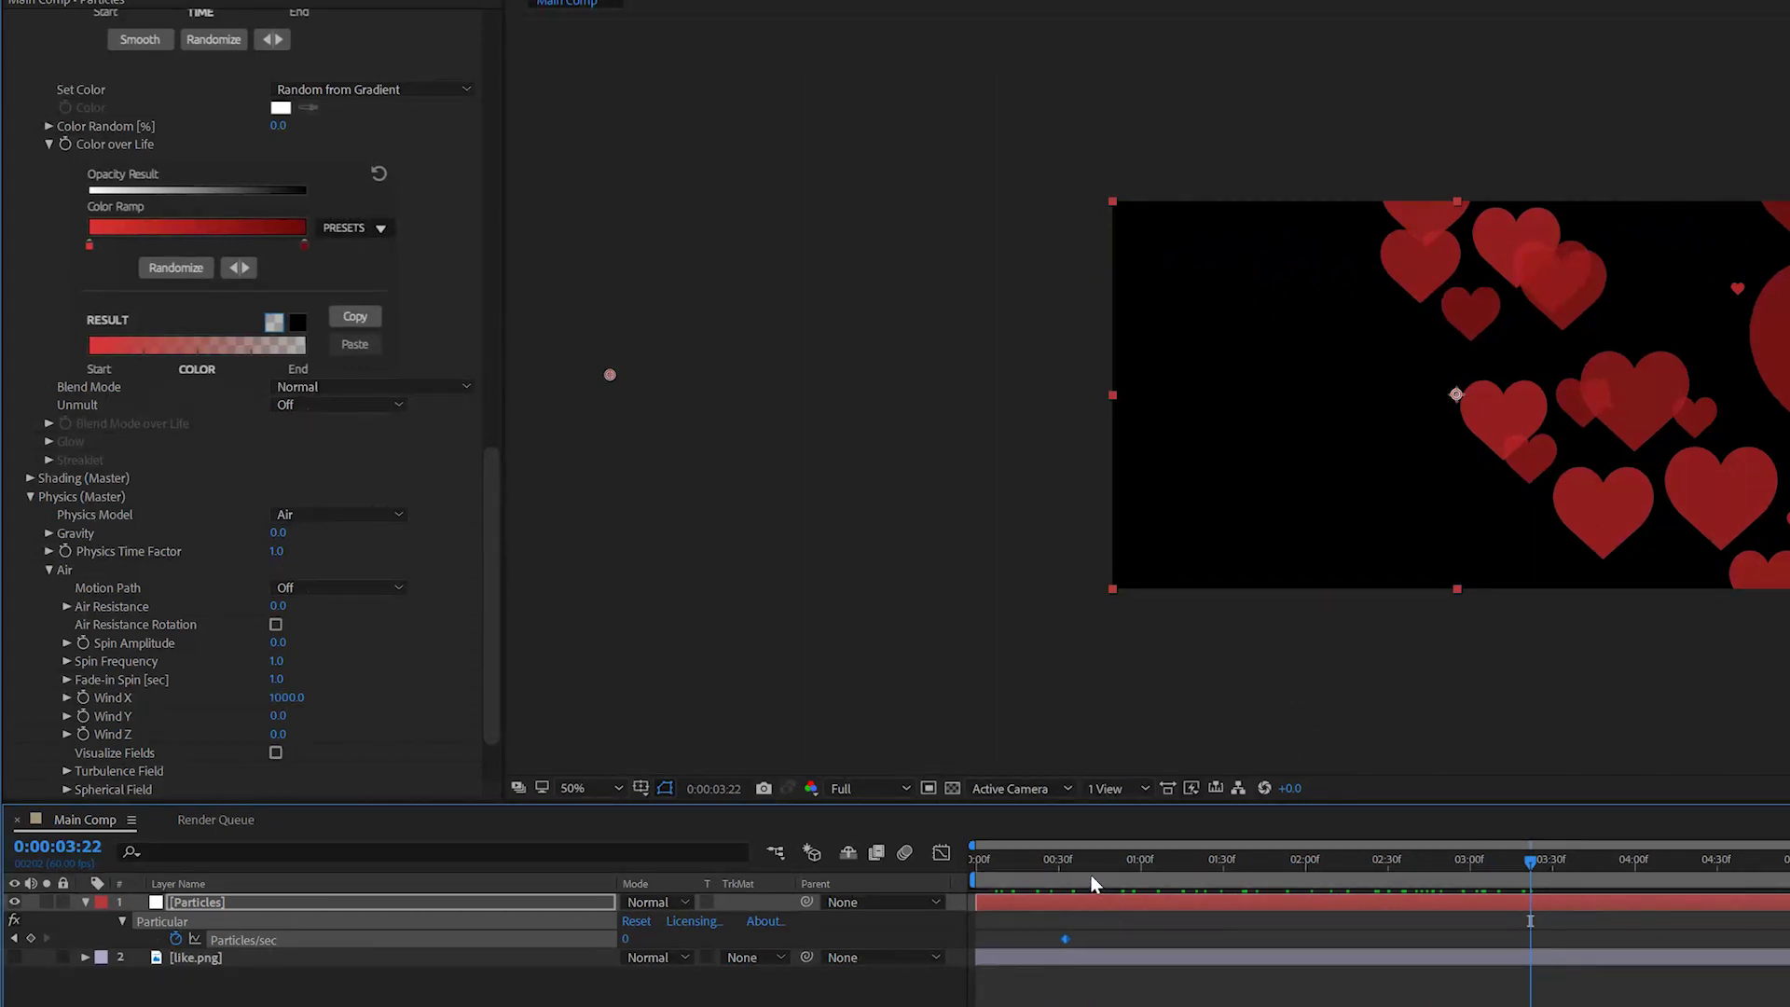
left_click_drag(1088, 875, 1056, 893)
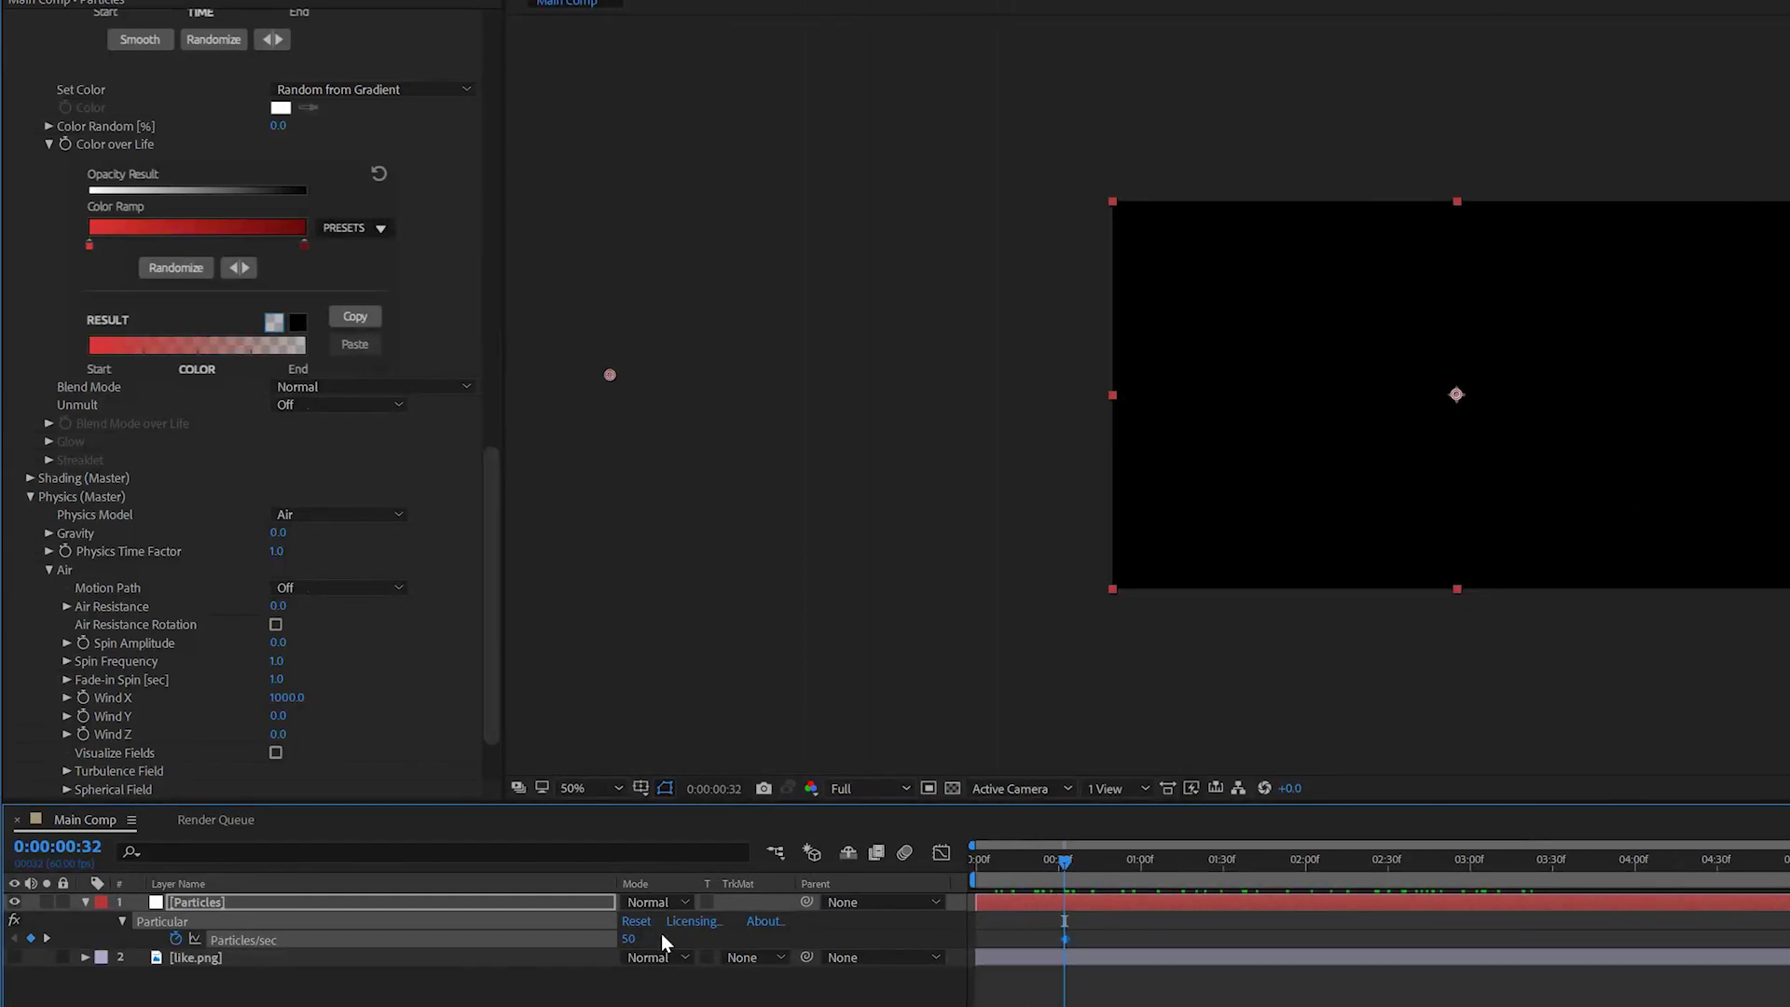
left_click(629, 939)
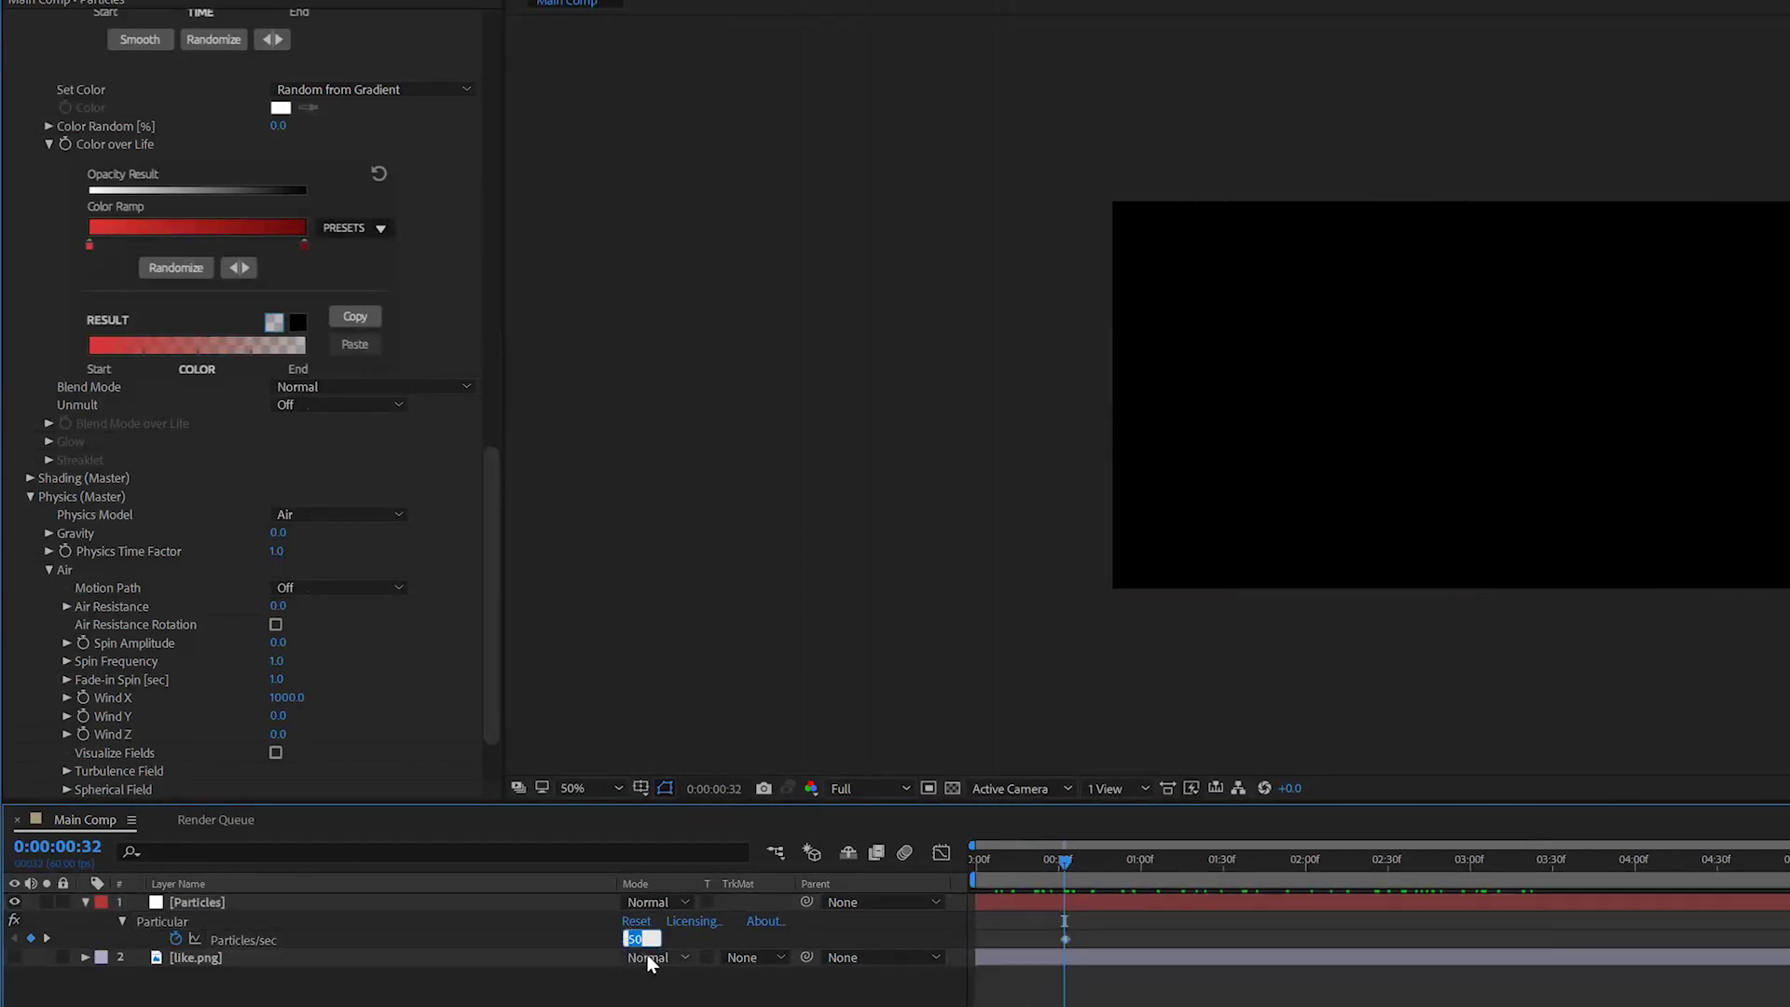
Add a Particles/sec expression that halves the emission rate and play it back
left_click_drag(1167, 860, 1486, 867)
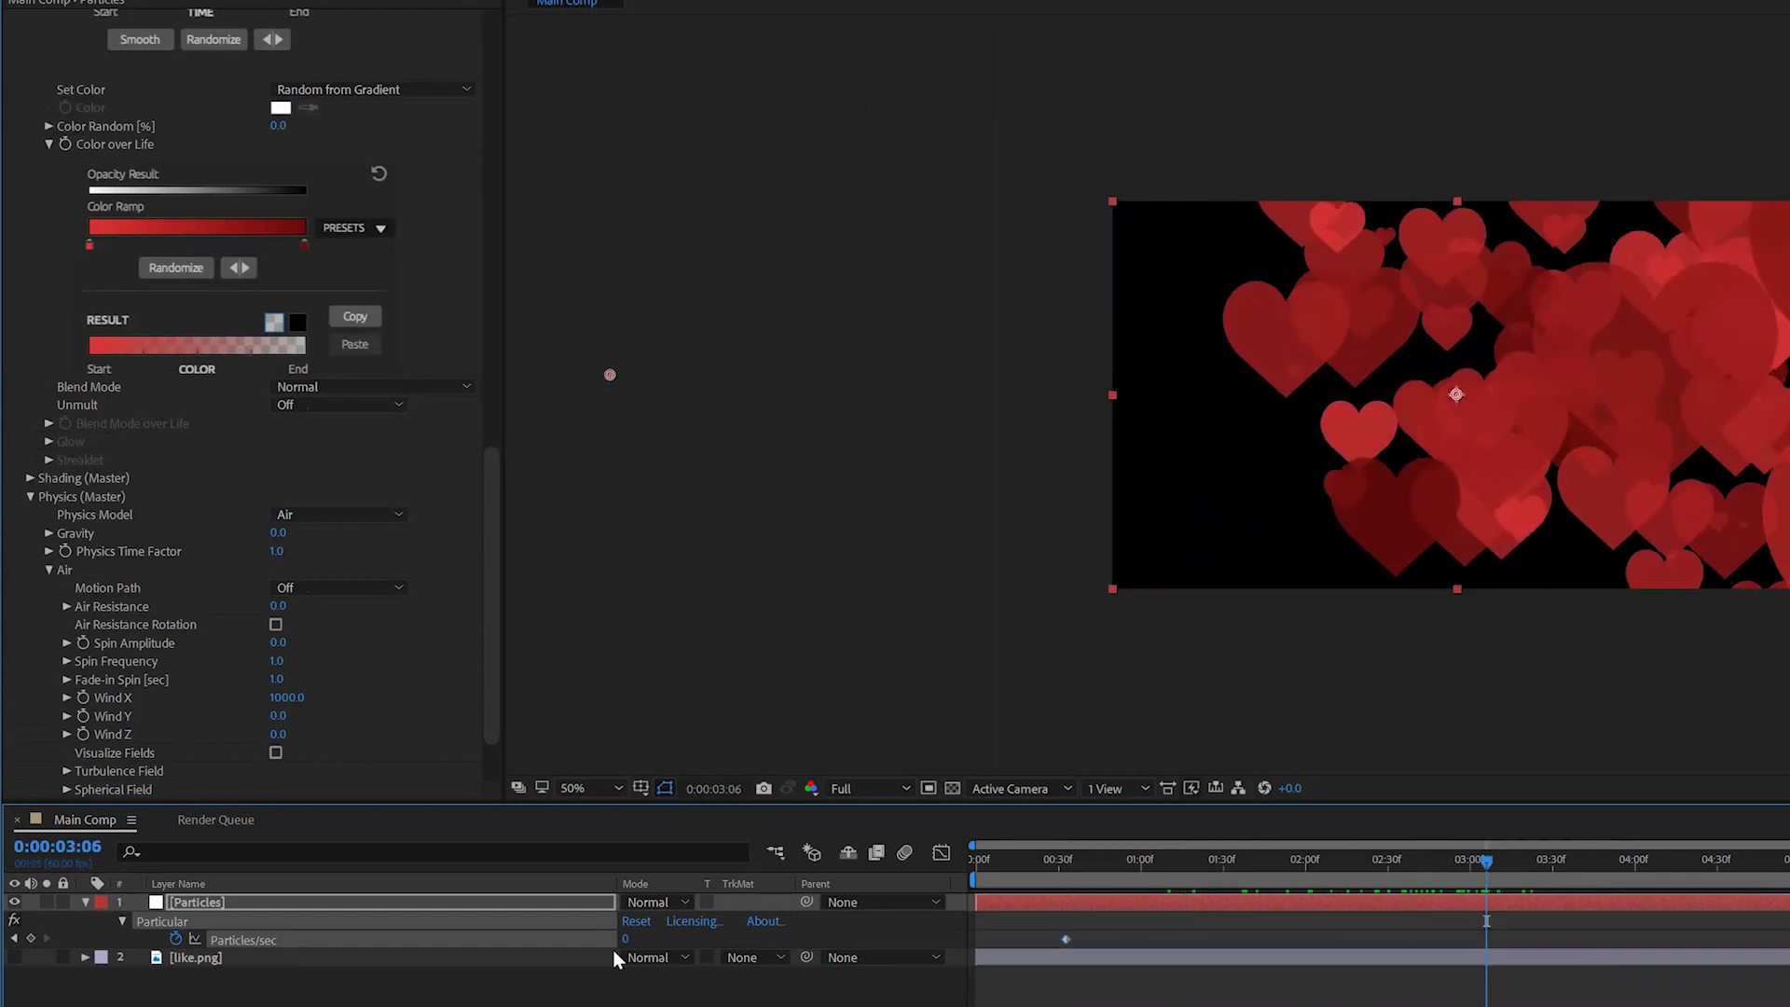
left_click(175, 940, "alt")
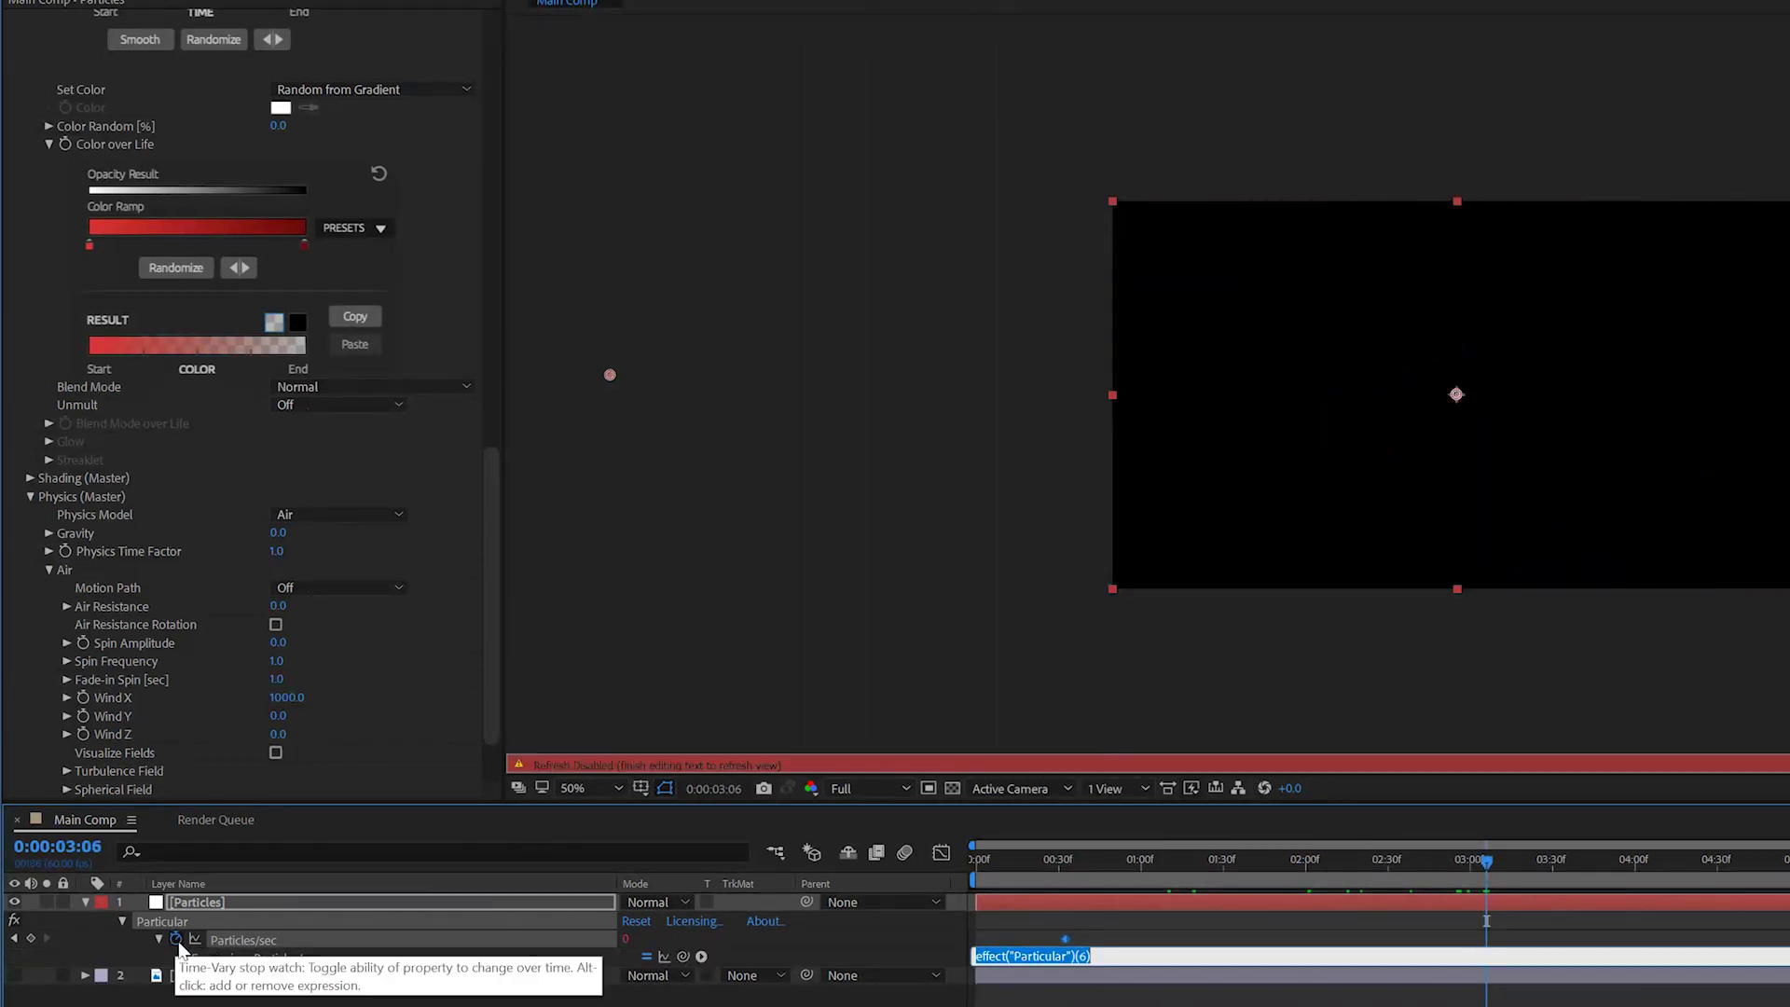
key("End")
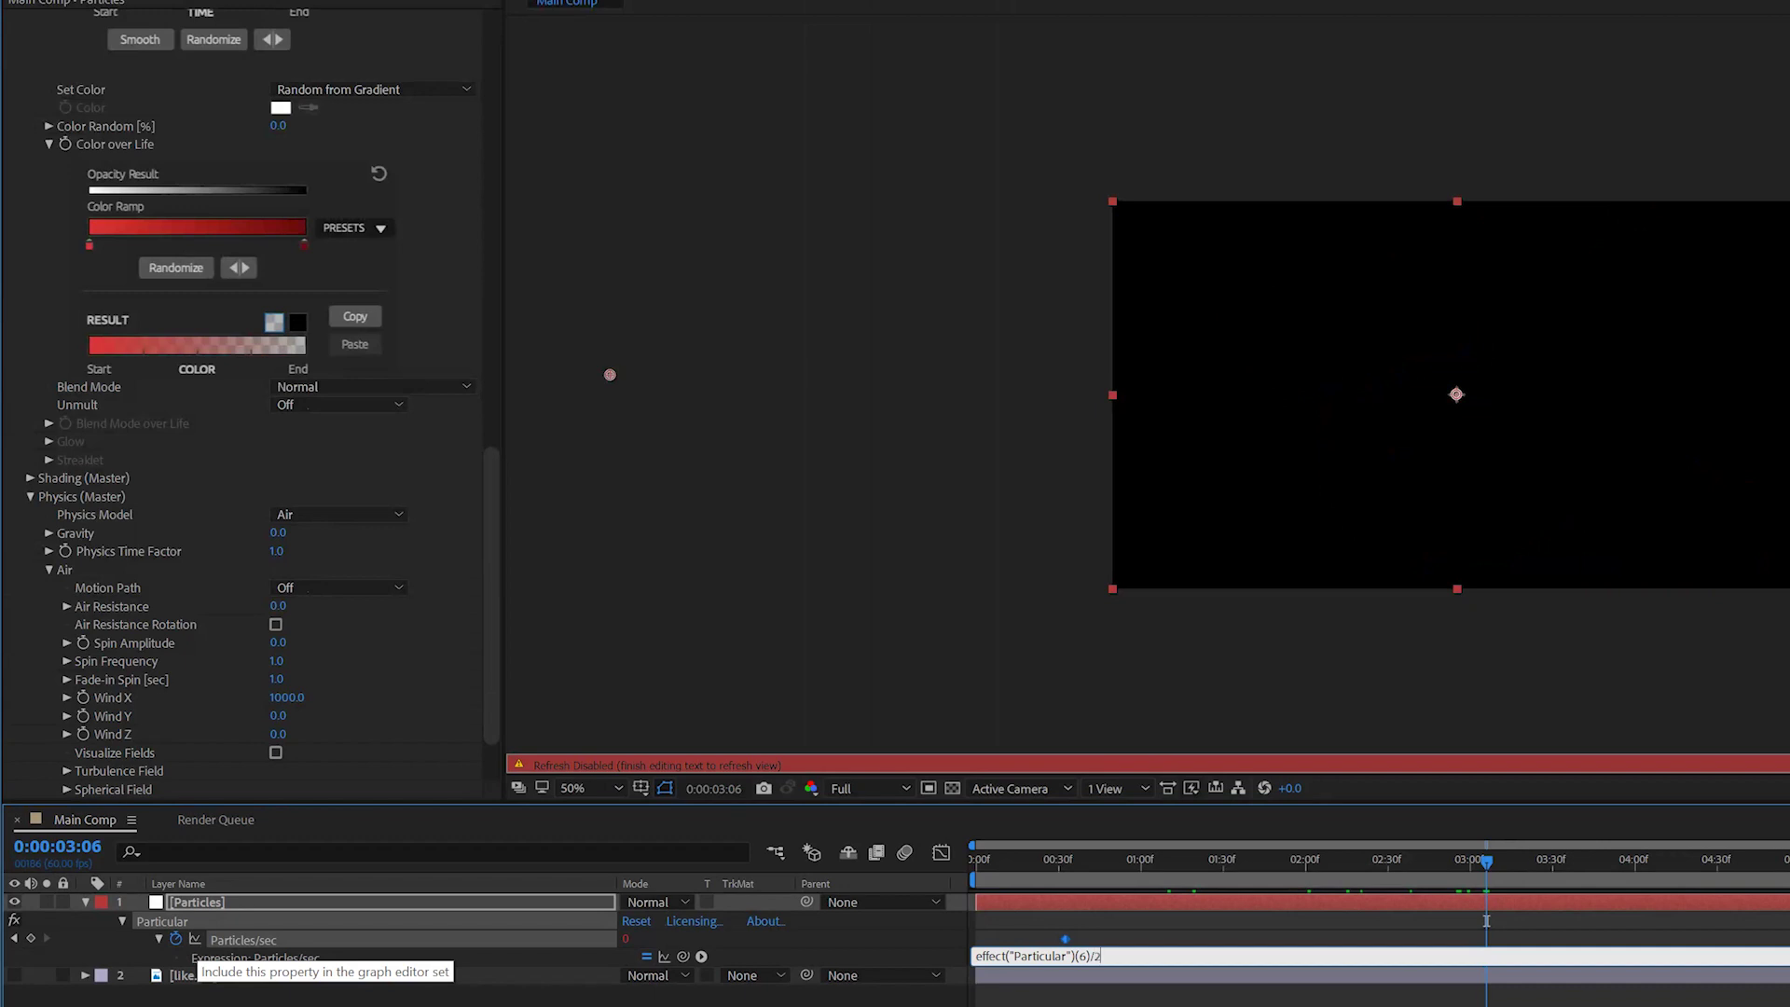
left_click(929, 948)
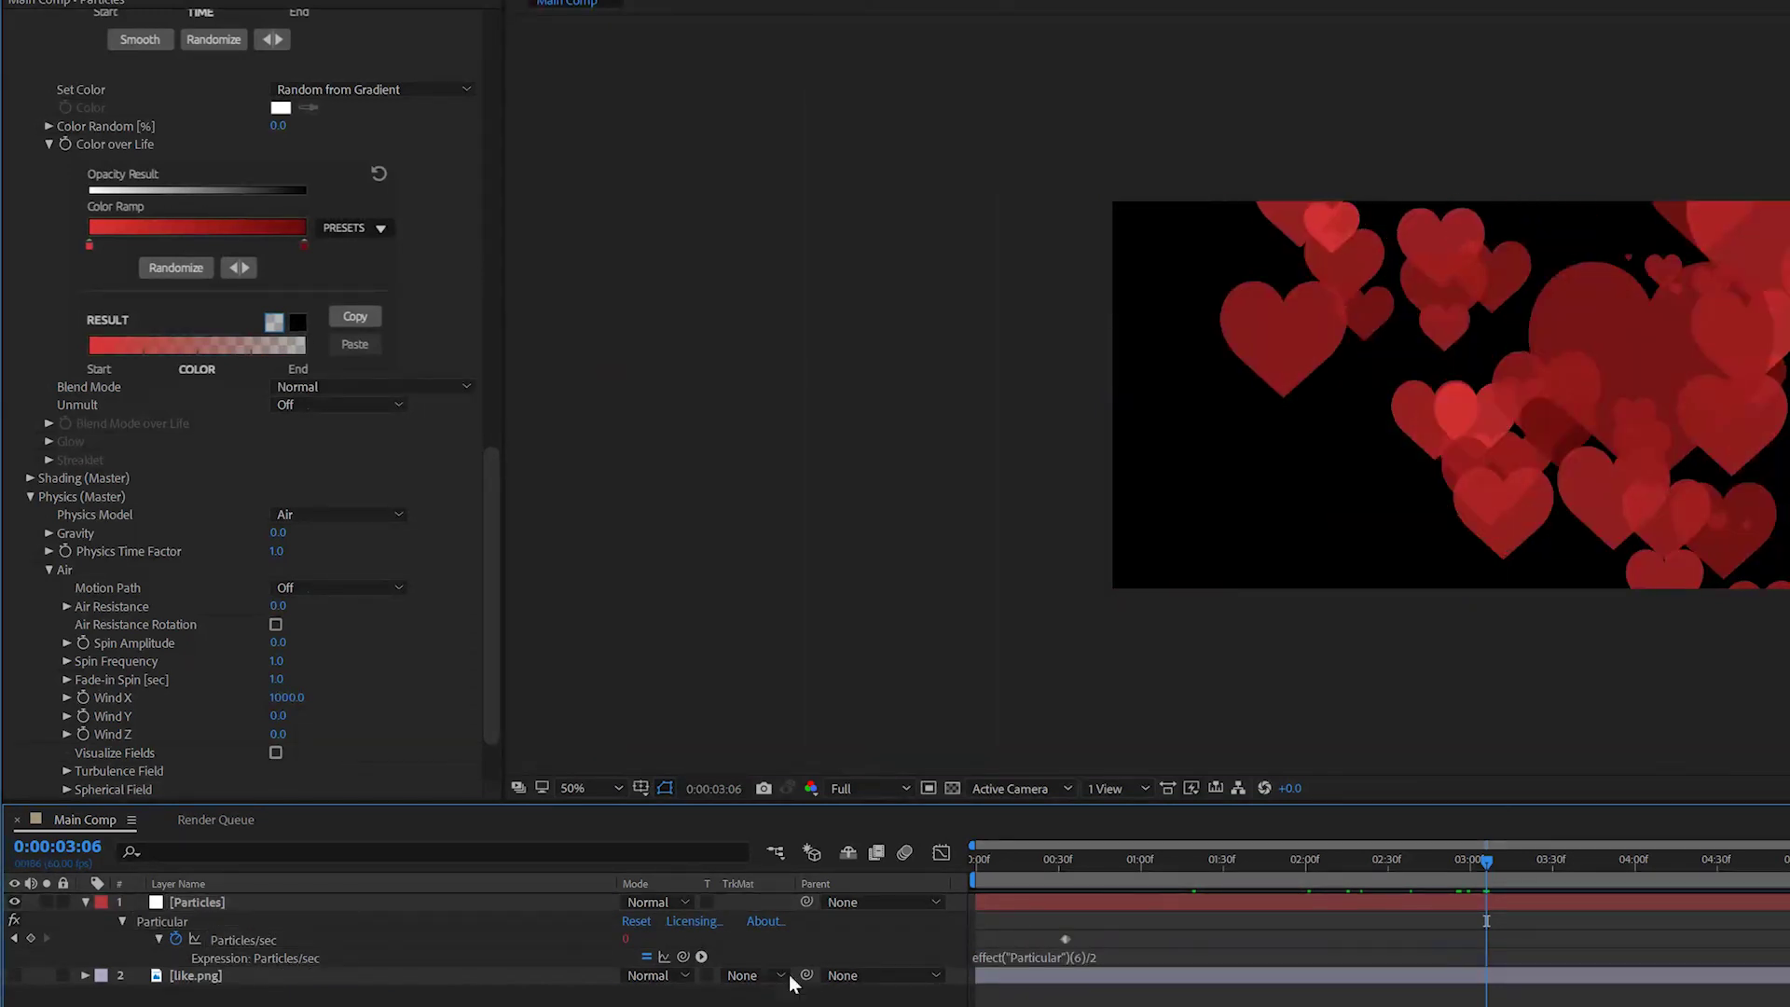
left_click(1041, 858)
key("space")
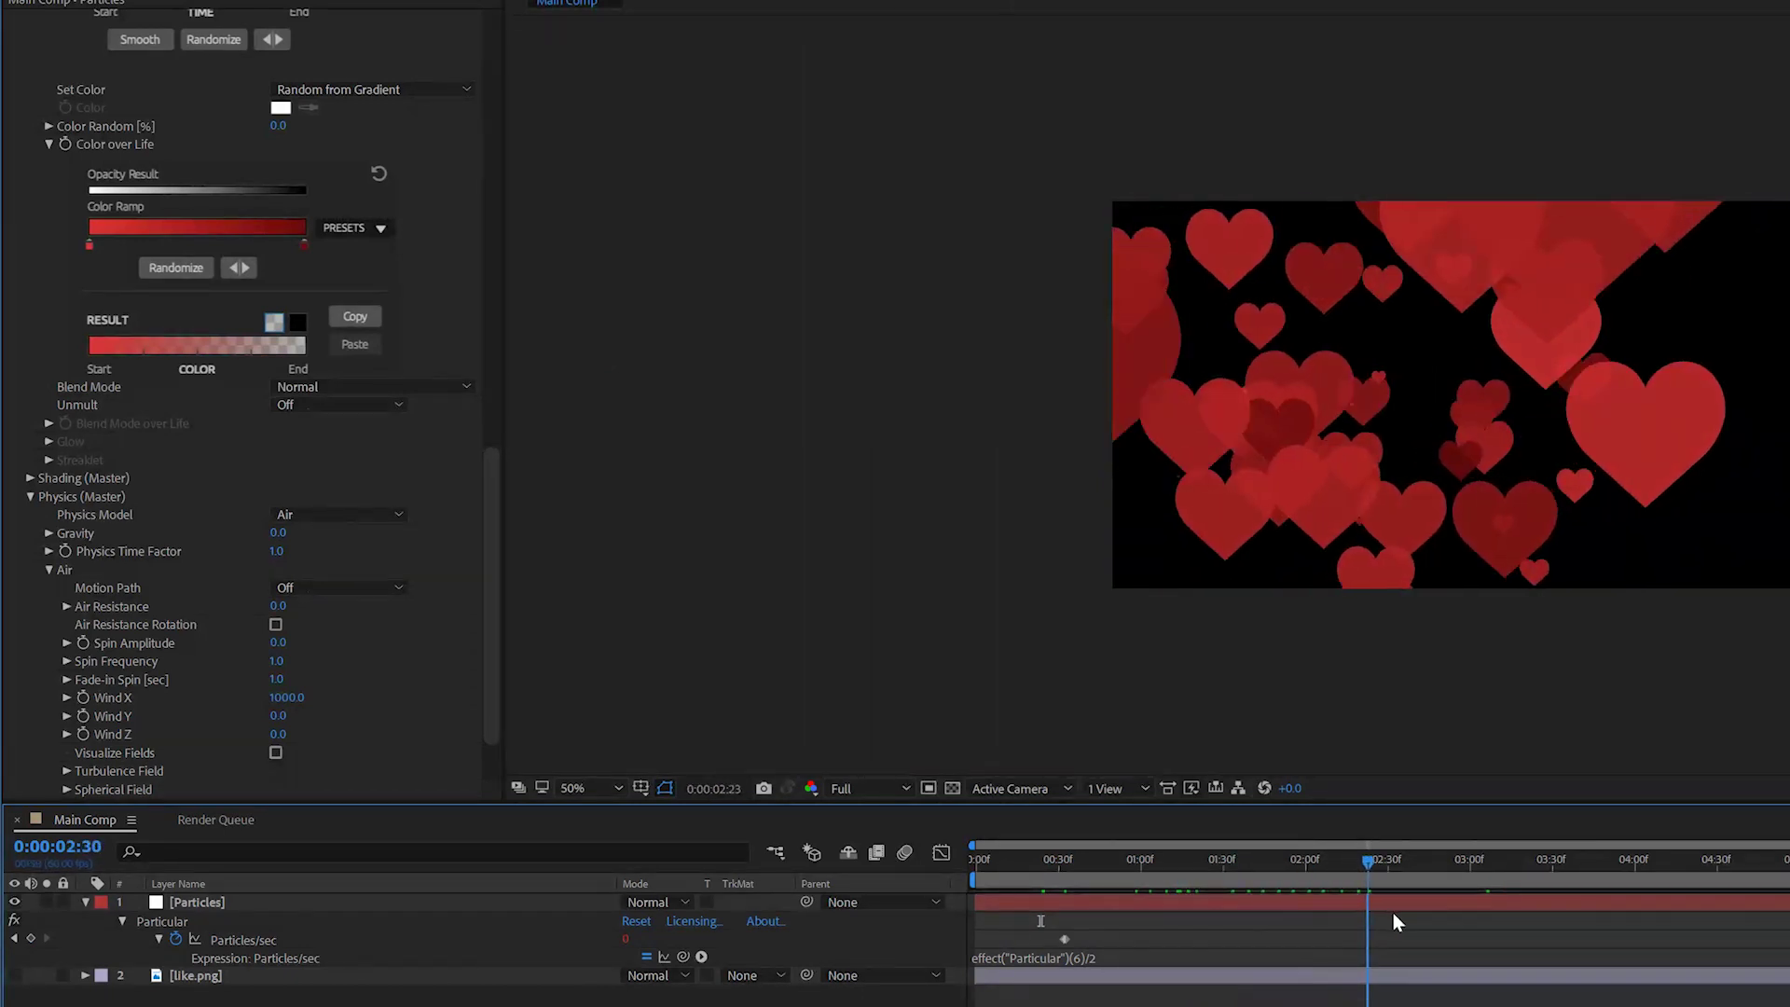
Change the expression multiplier to *2 and scrub back to check the hearts
left_click(1156, 956)
left_click(1147, 956)
type("*2")
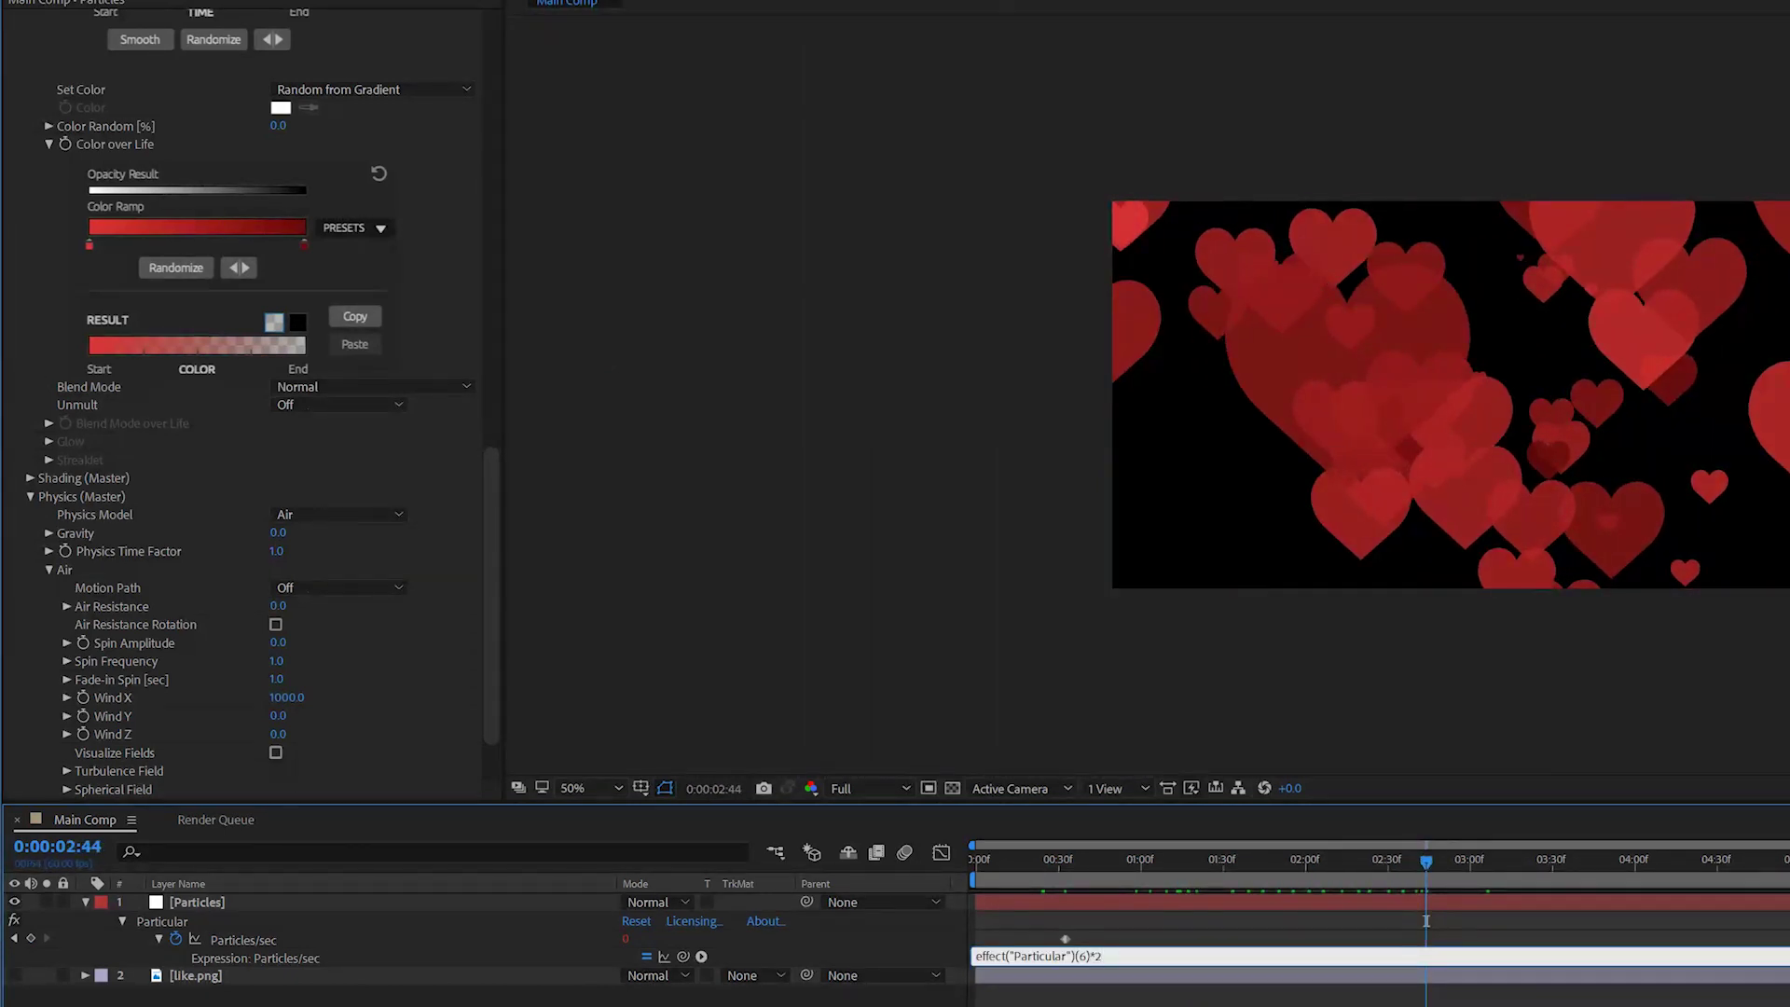
key("KP_Enter")
left_click_drag(1399, 872, 1205, 895)
Change the expression to effect("Particular")(6)*1.2 and preview the heart density
left_click(1156, 956)
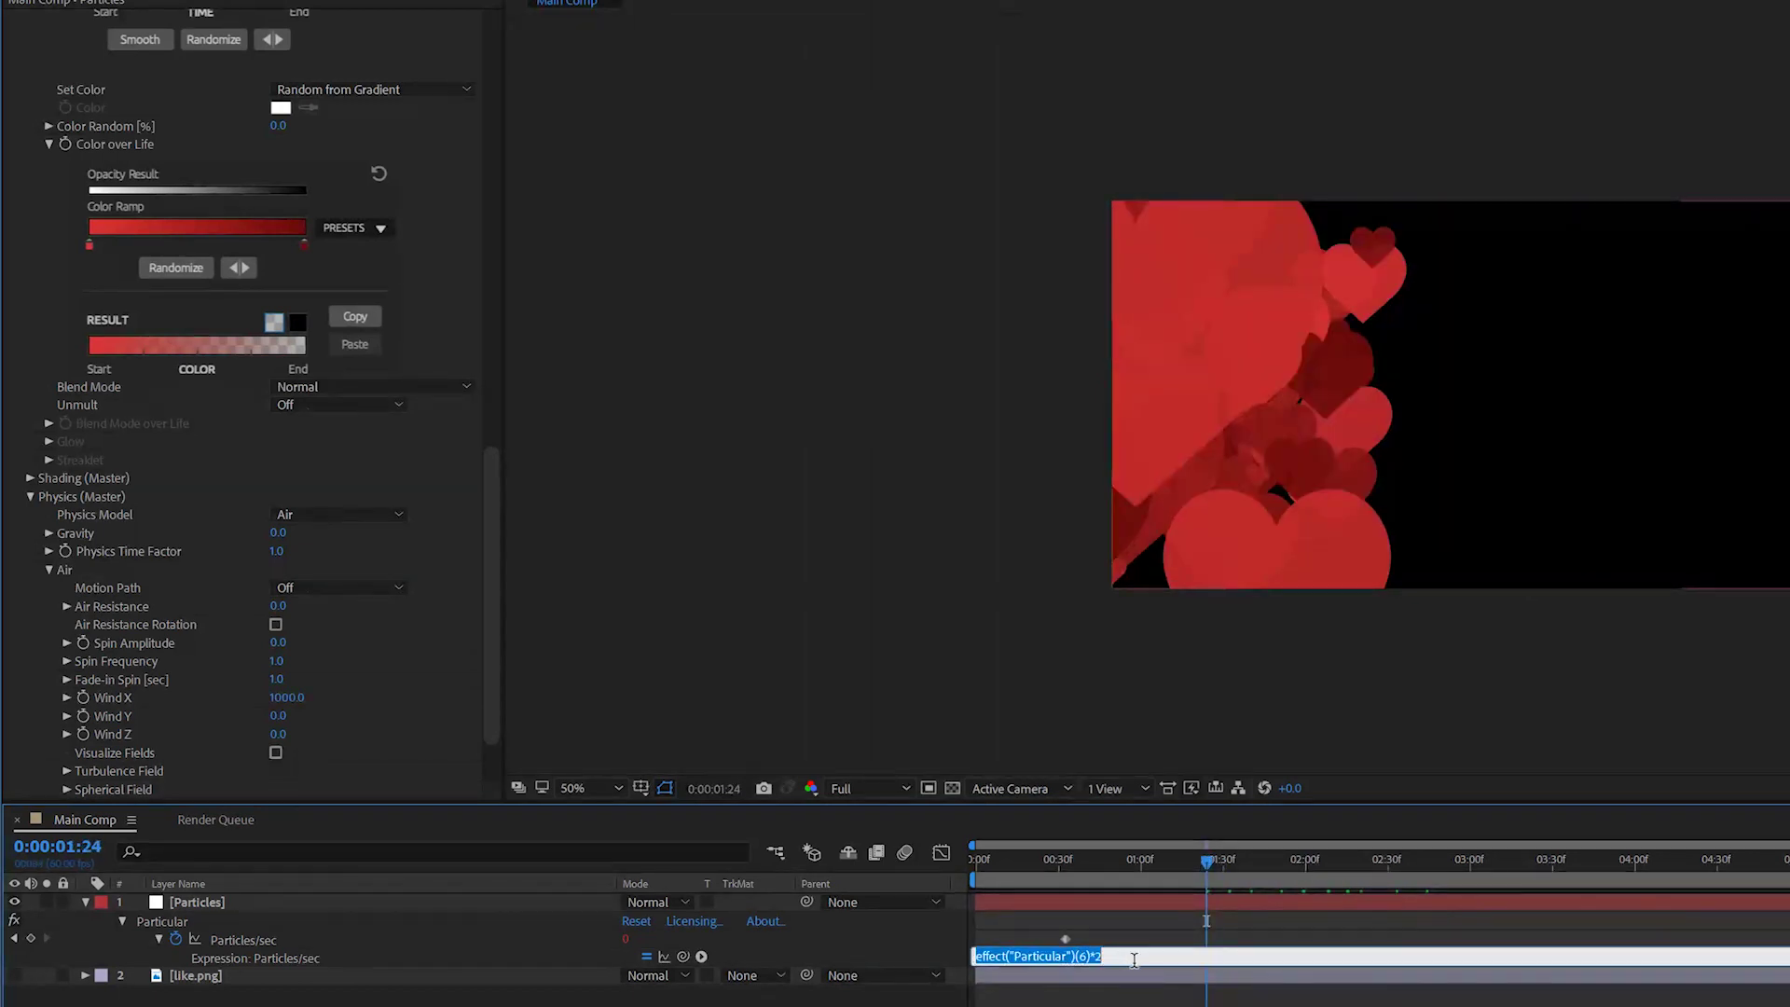
left_click(1135, 960)
key("BackSpace")
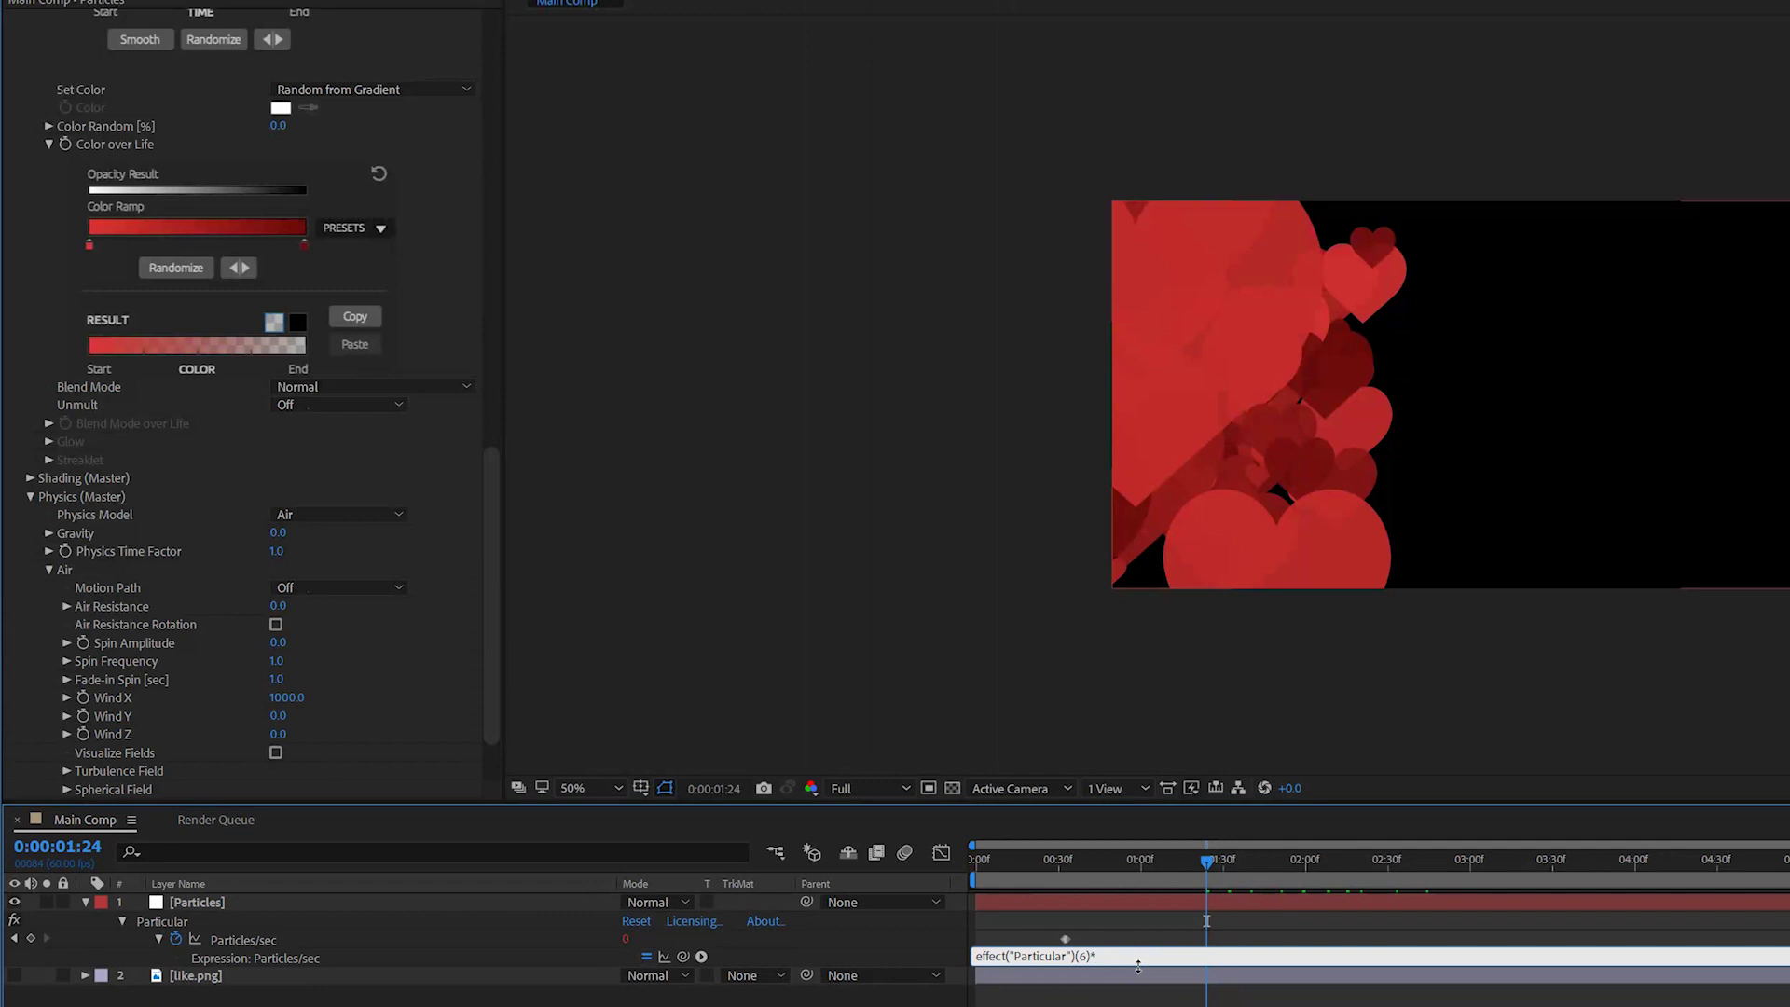
type("1.2")
key("Return")
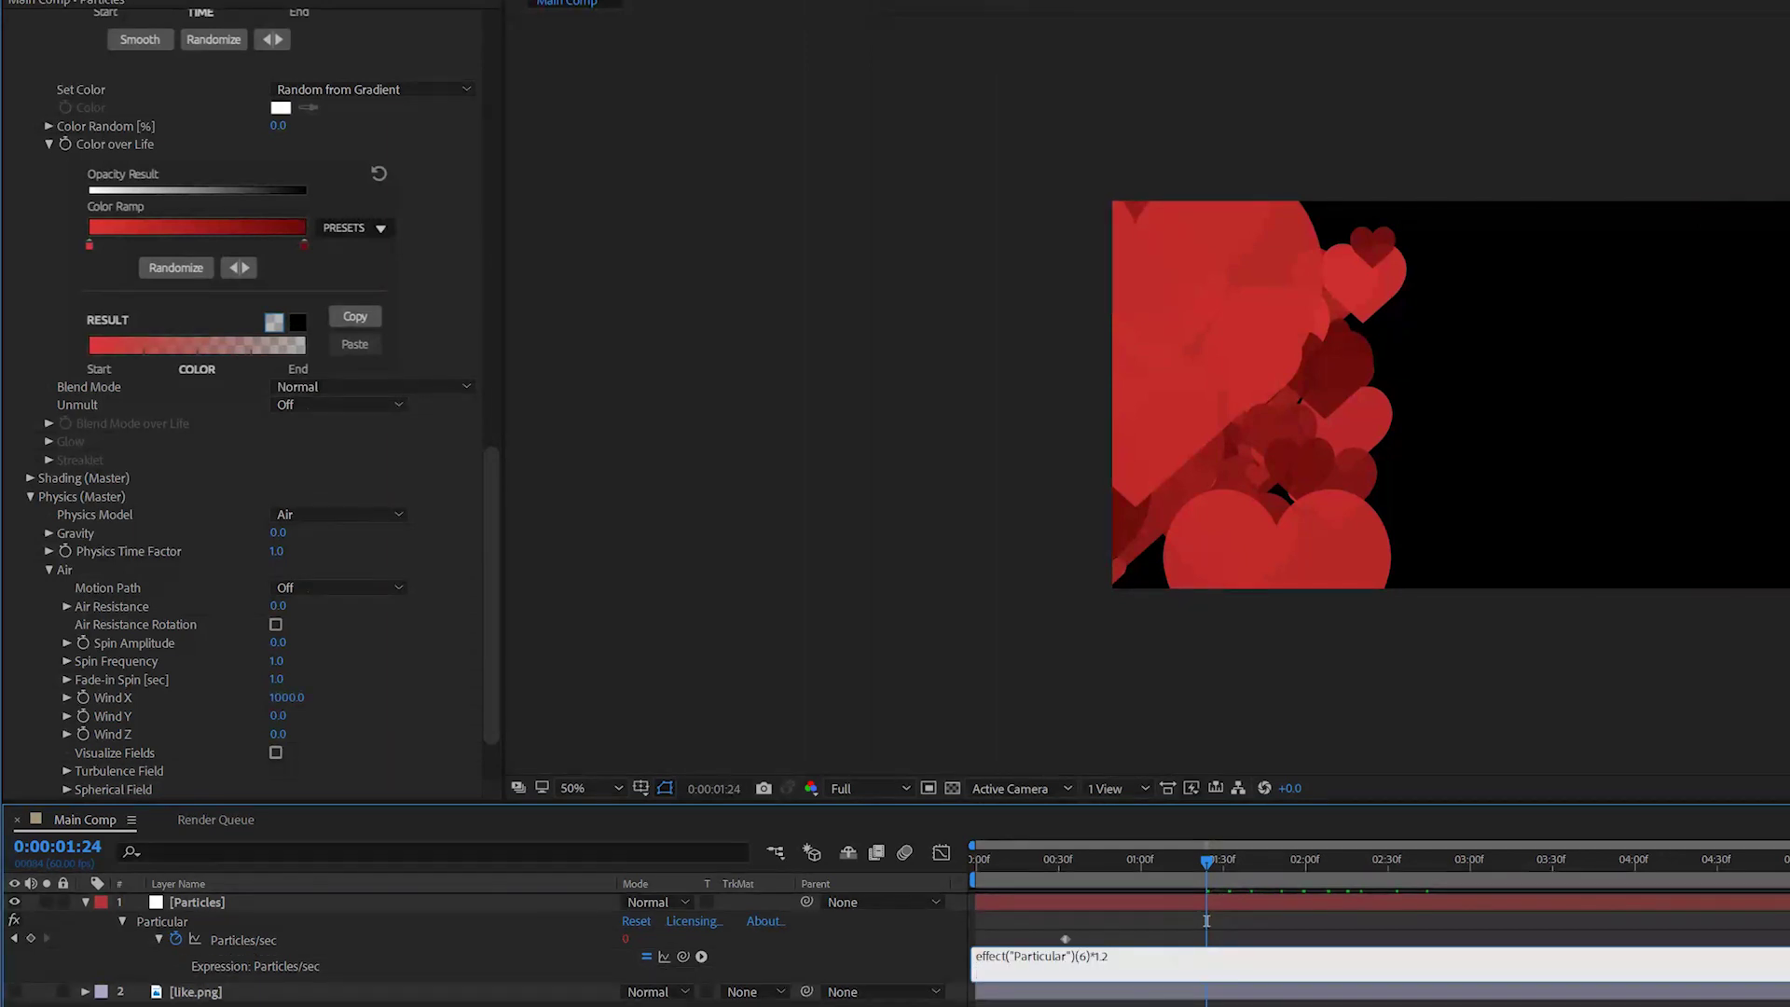
left_click_drag(1203, 867, 1396, 933)
key("space")
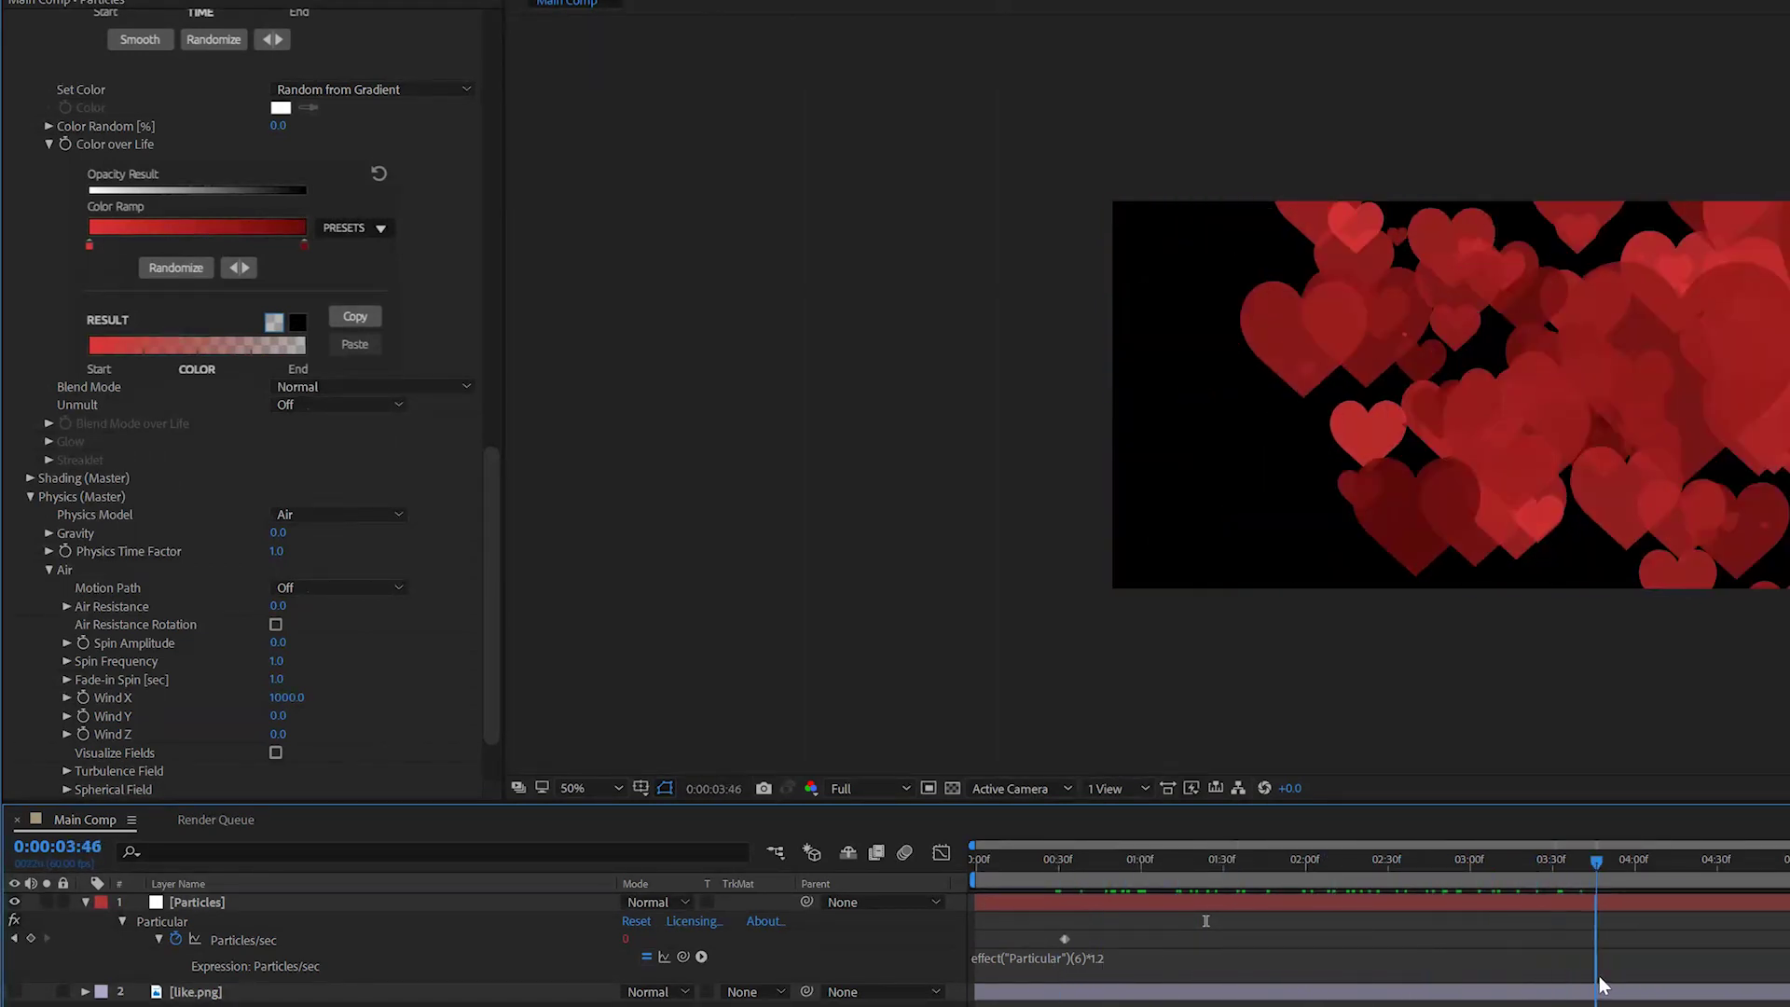
left_click(1440, 875)
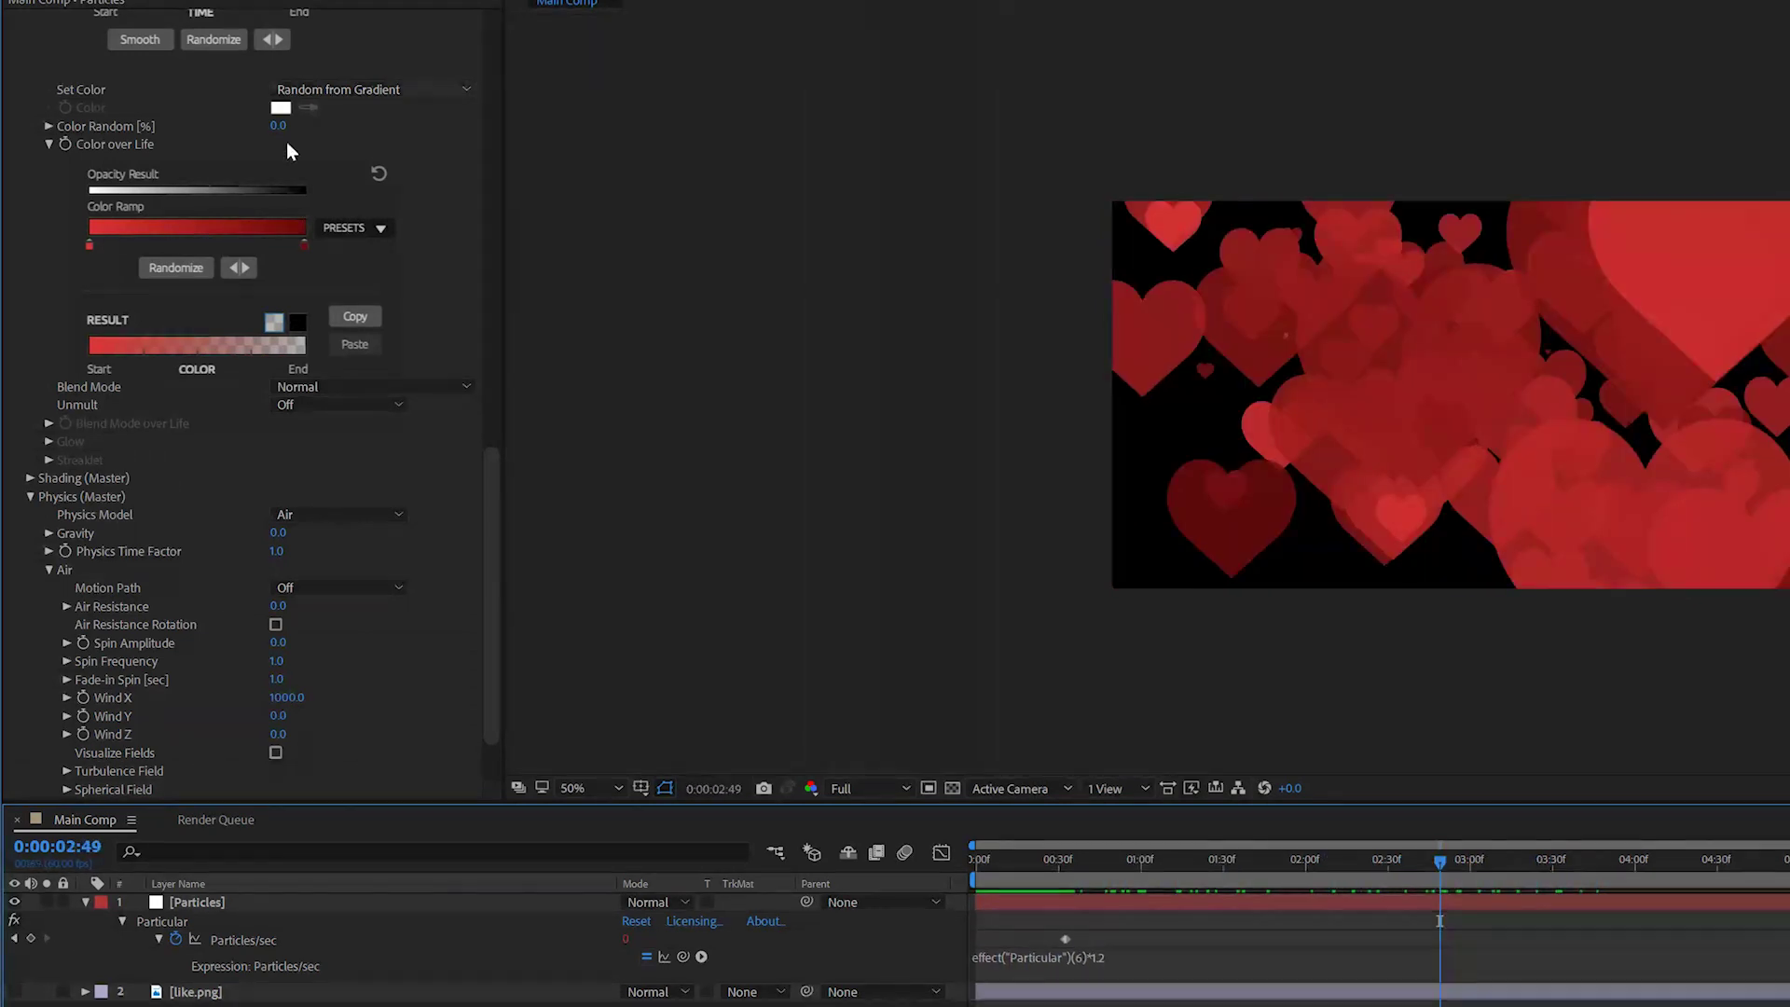
Set the Color Ramp's end stop to dark red 2F0606
double_click(303, 245)
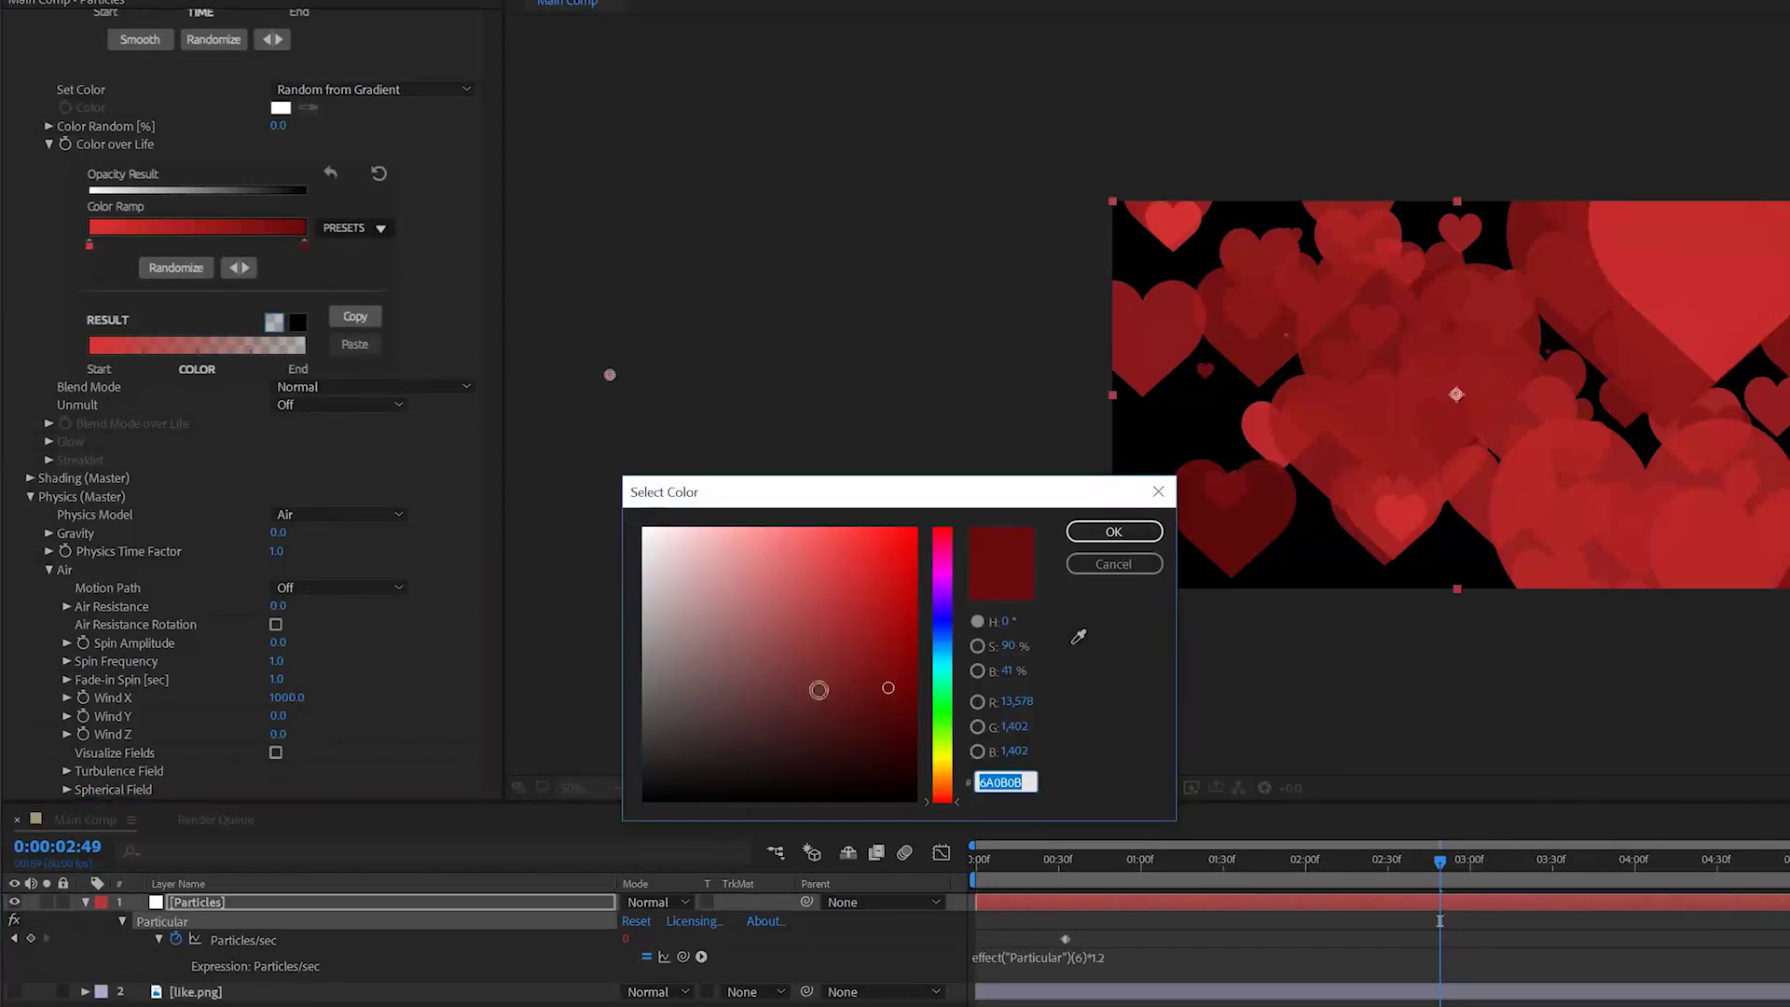
left_click(880, 751)
left_click(1115, 531)
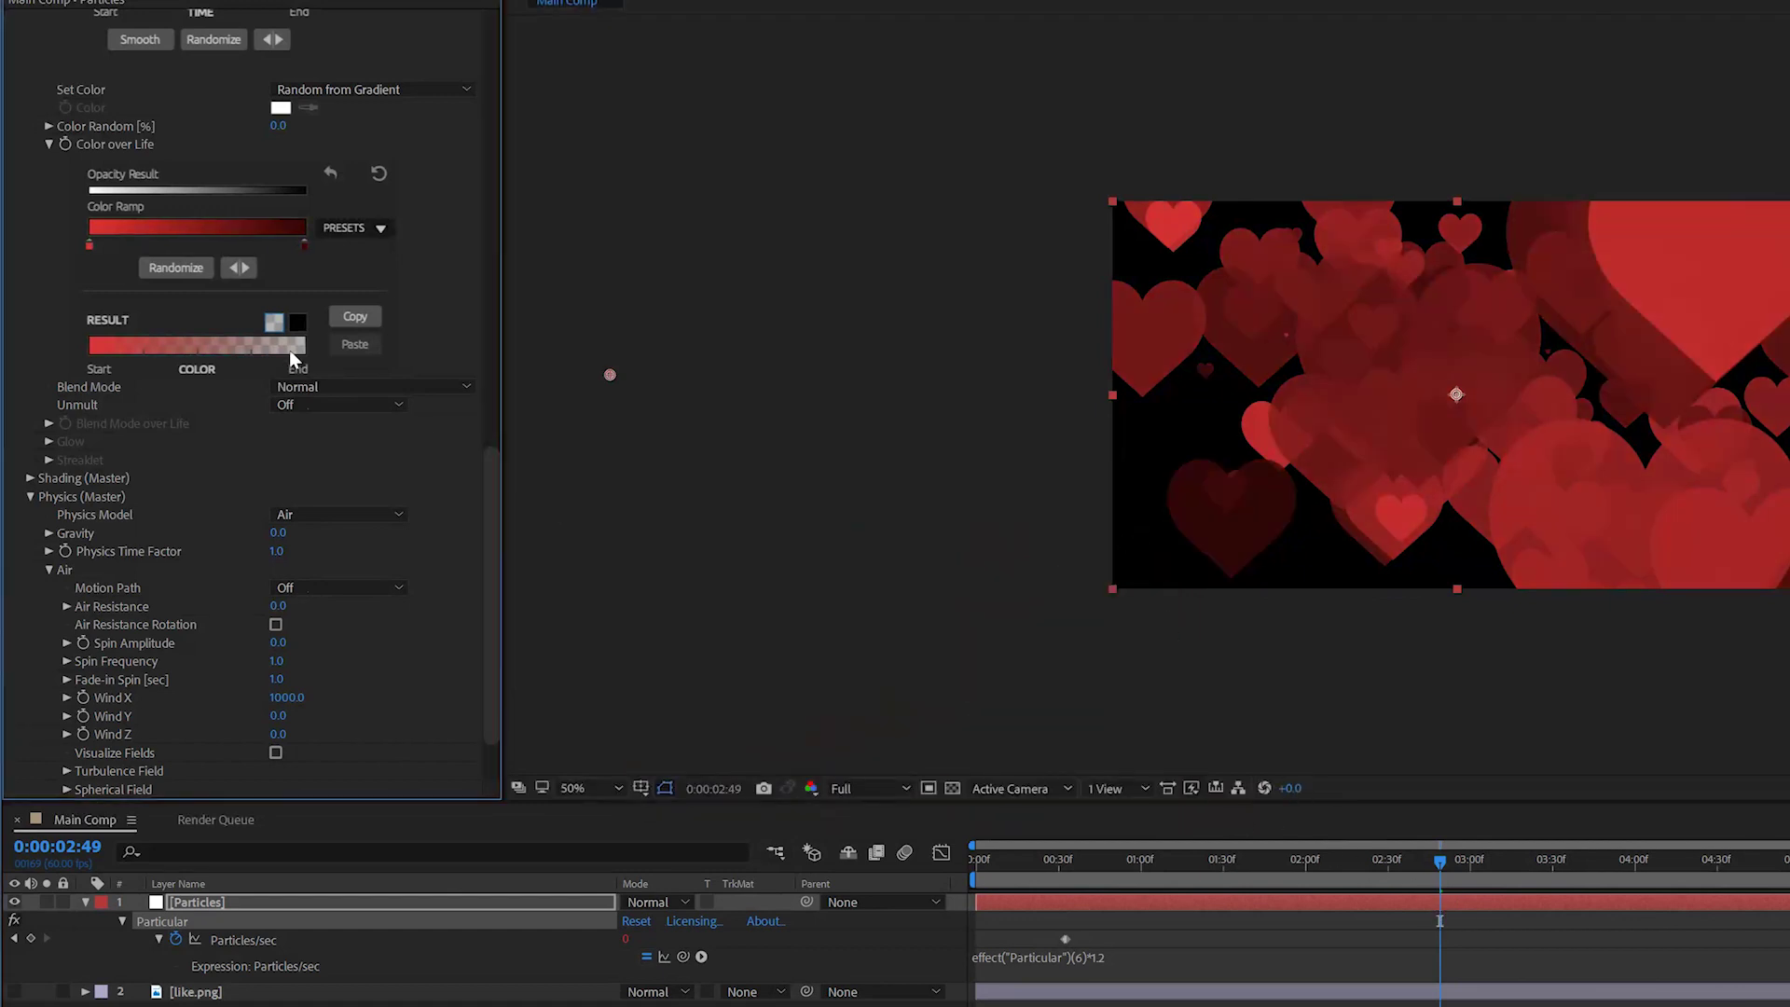
Apply the flat full-opacity Opacity over Life preset and scrub to 3:01 to check
left_click_drag(492, 489, 508, 301)
left_click(344, 494)
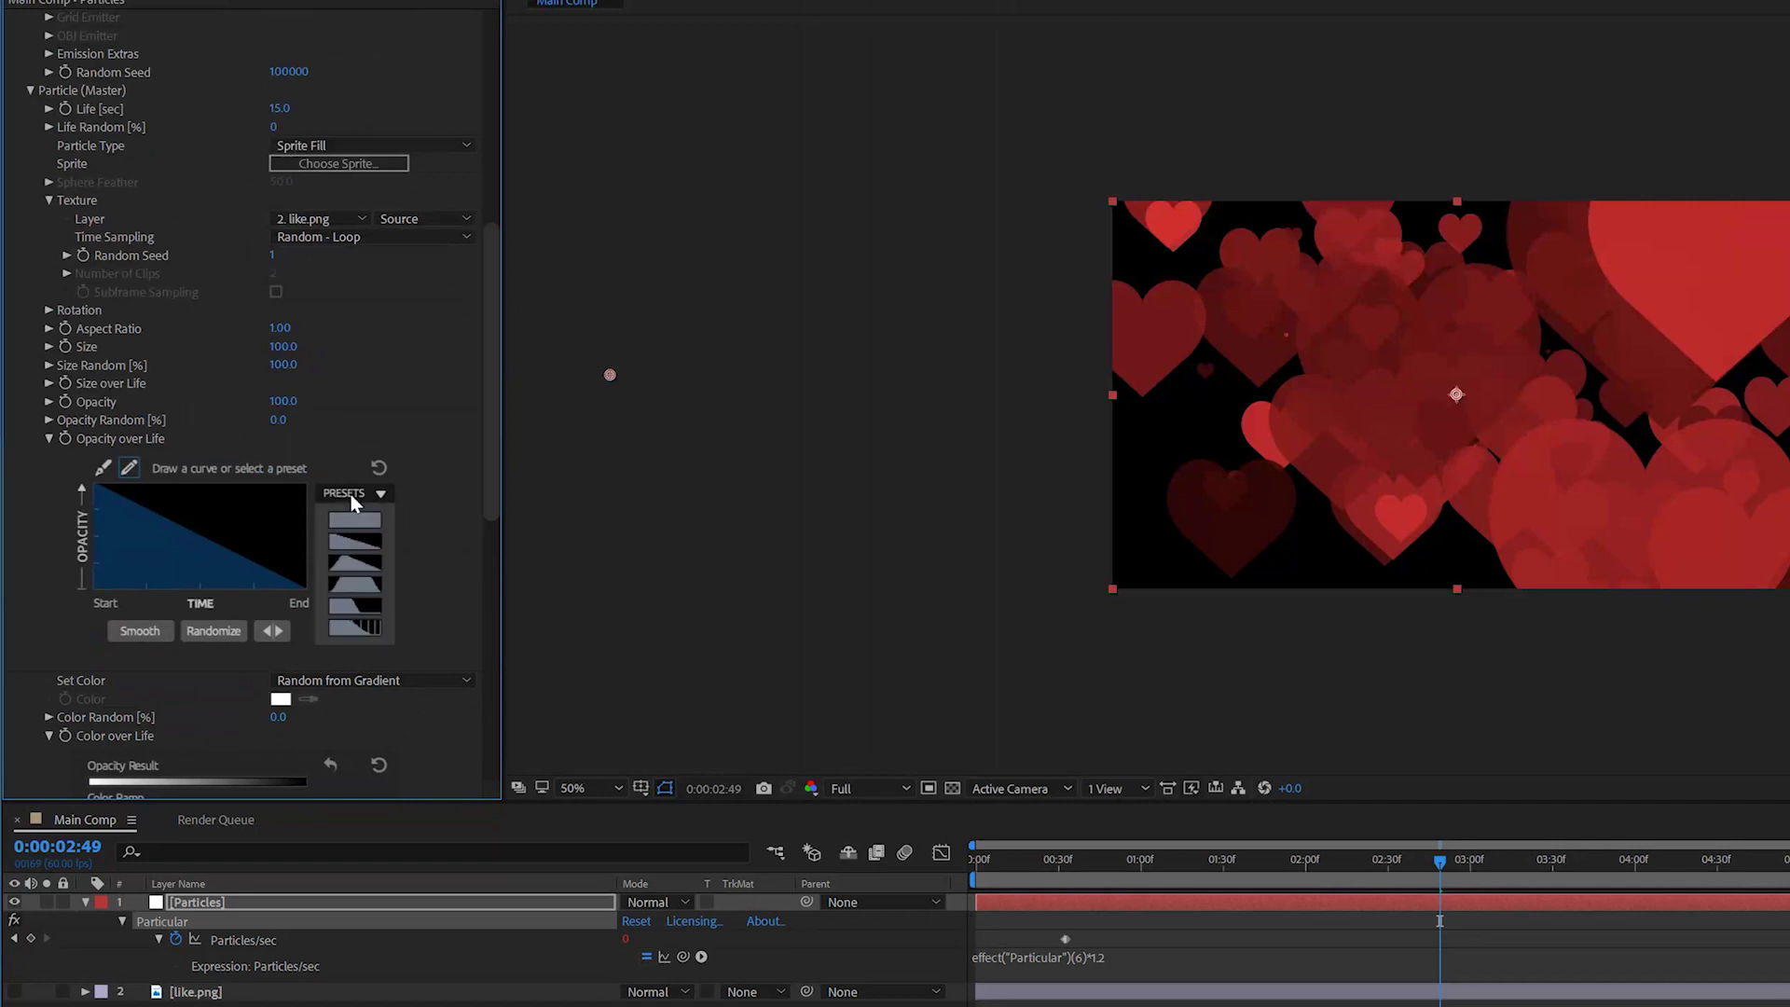
left_click(340, 520)
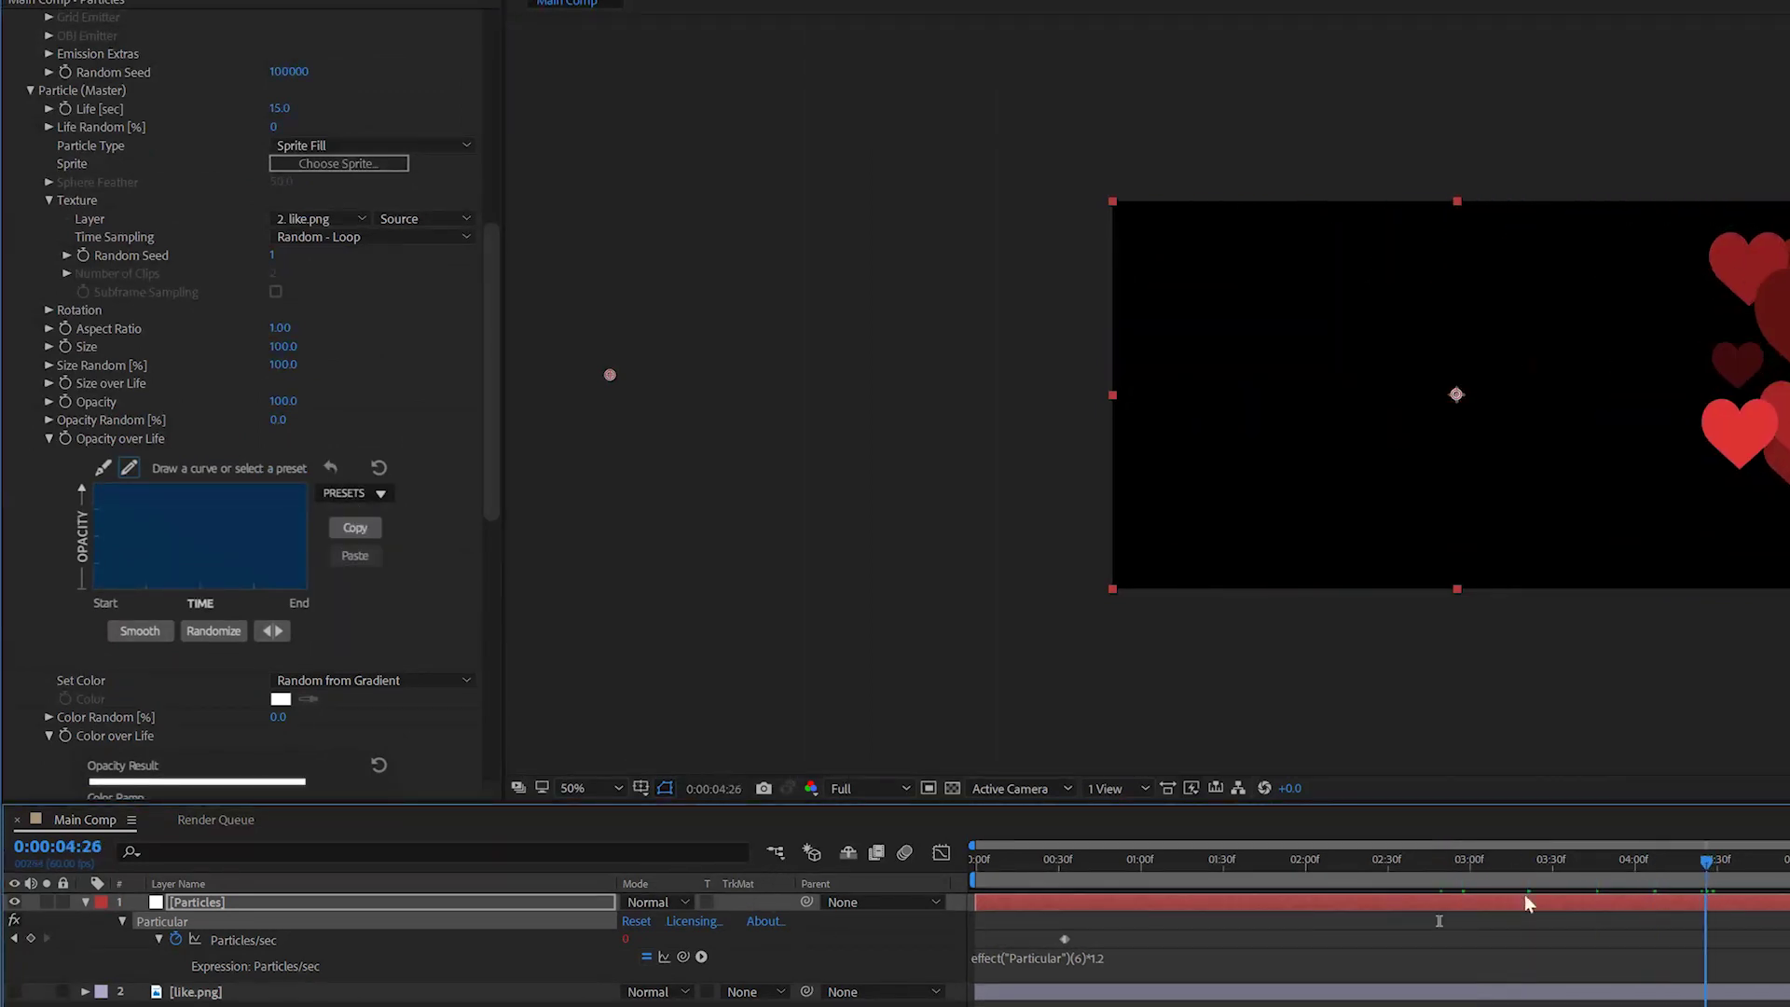
left_click_drag(1107, 862, 1041, 862)
left_click_drag(1074, 926, 1472, 953)
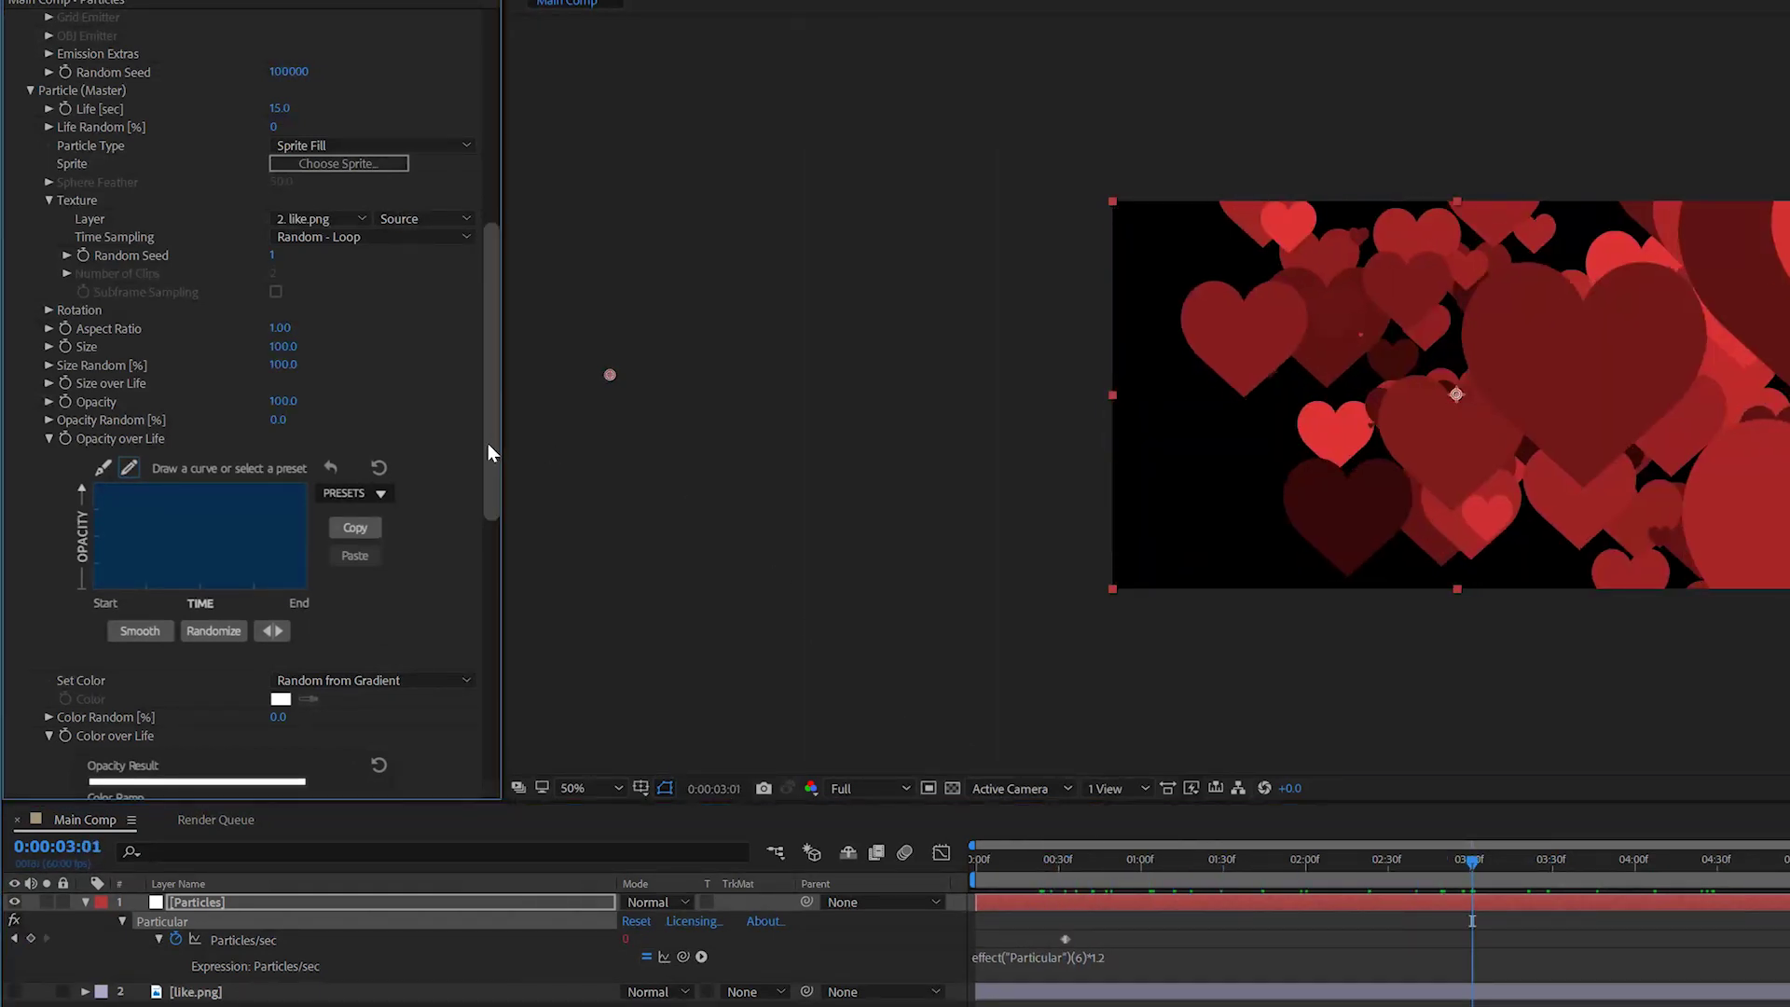
left_click_drag(492, 466, 505, 789)
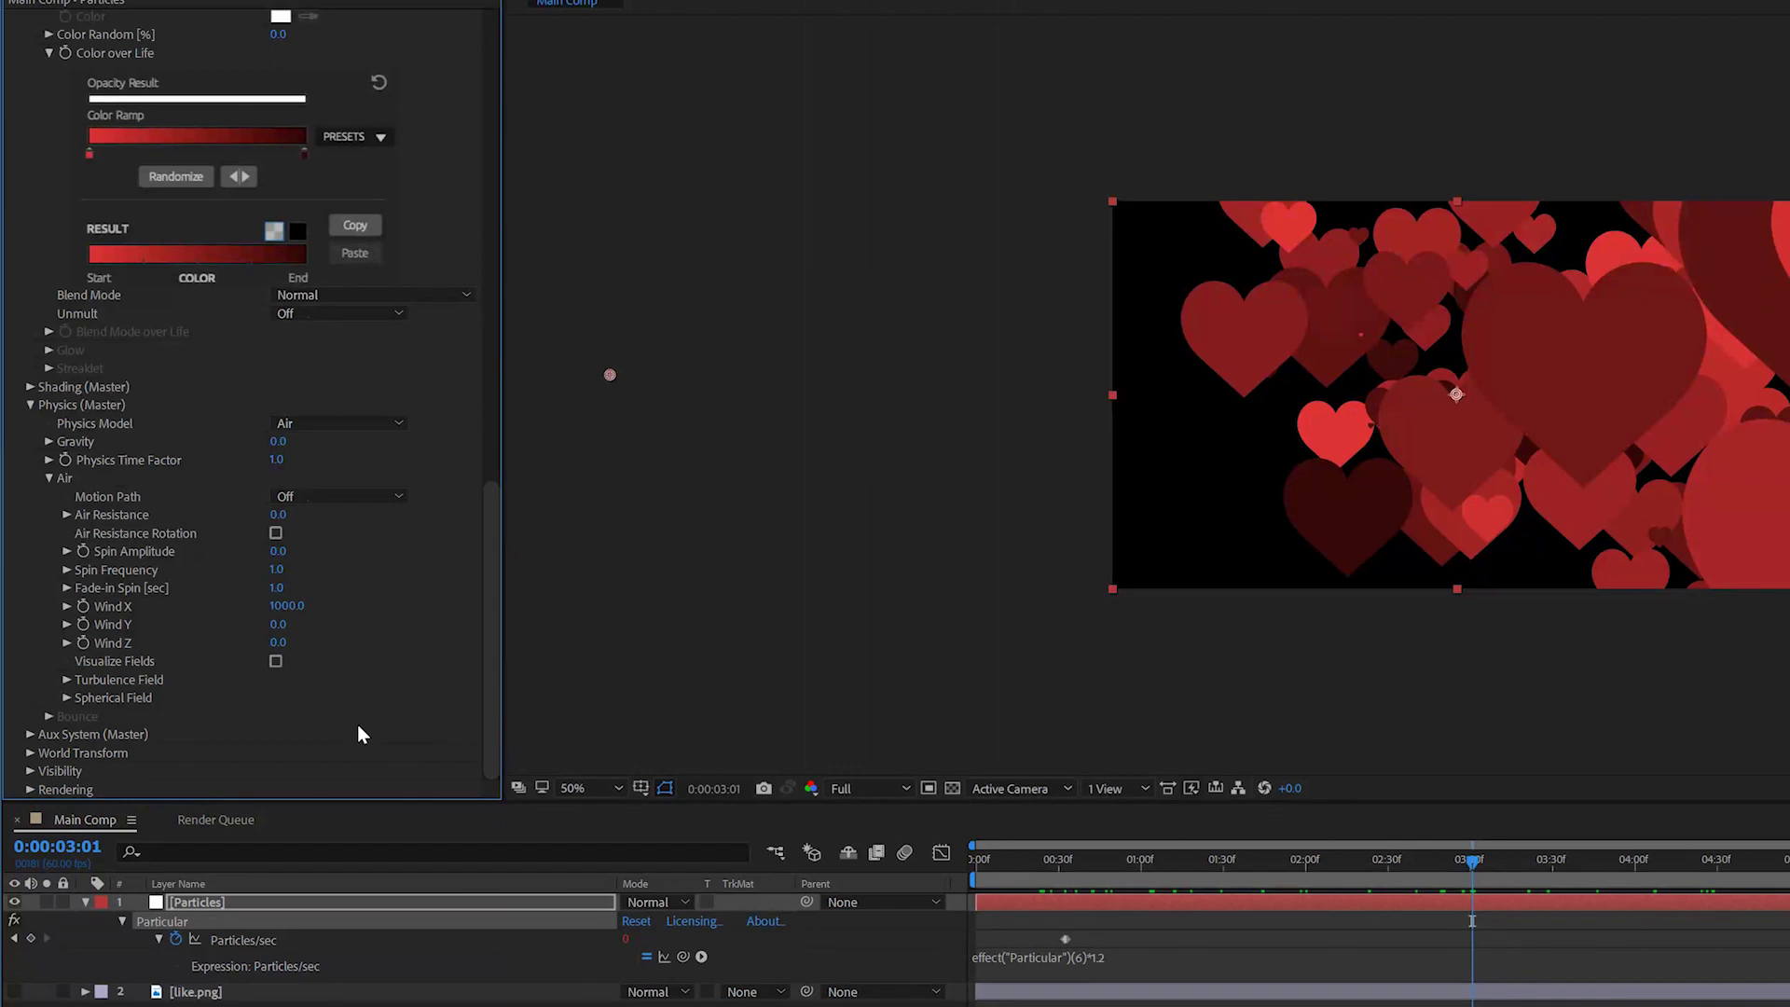
Set Turbulence Field Affect Position to 250, Fade-in Time 0, and Scale 3
left_click(67, 681)
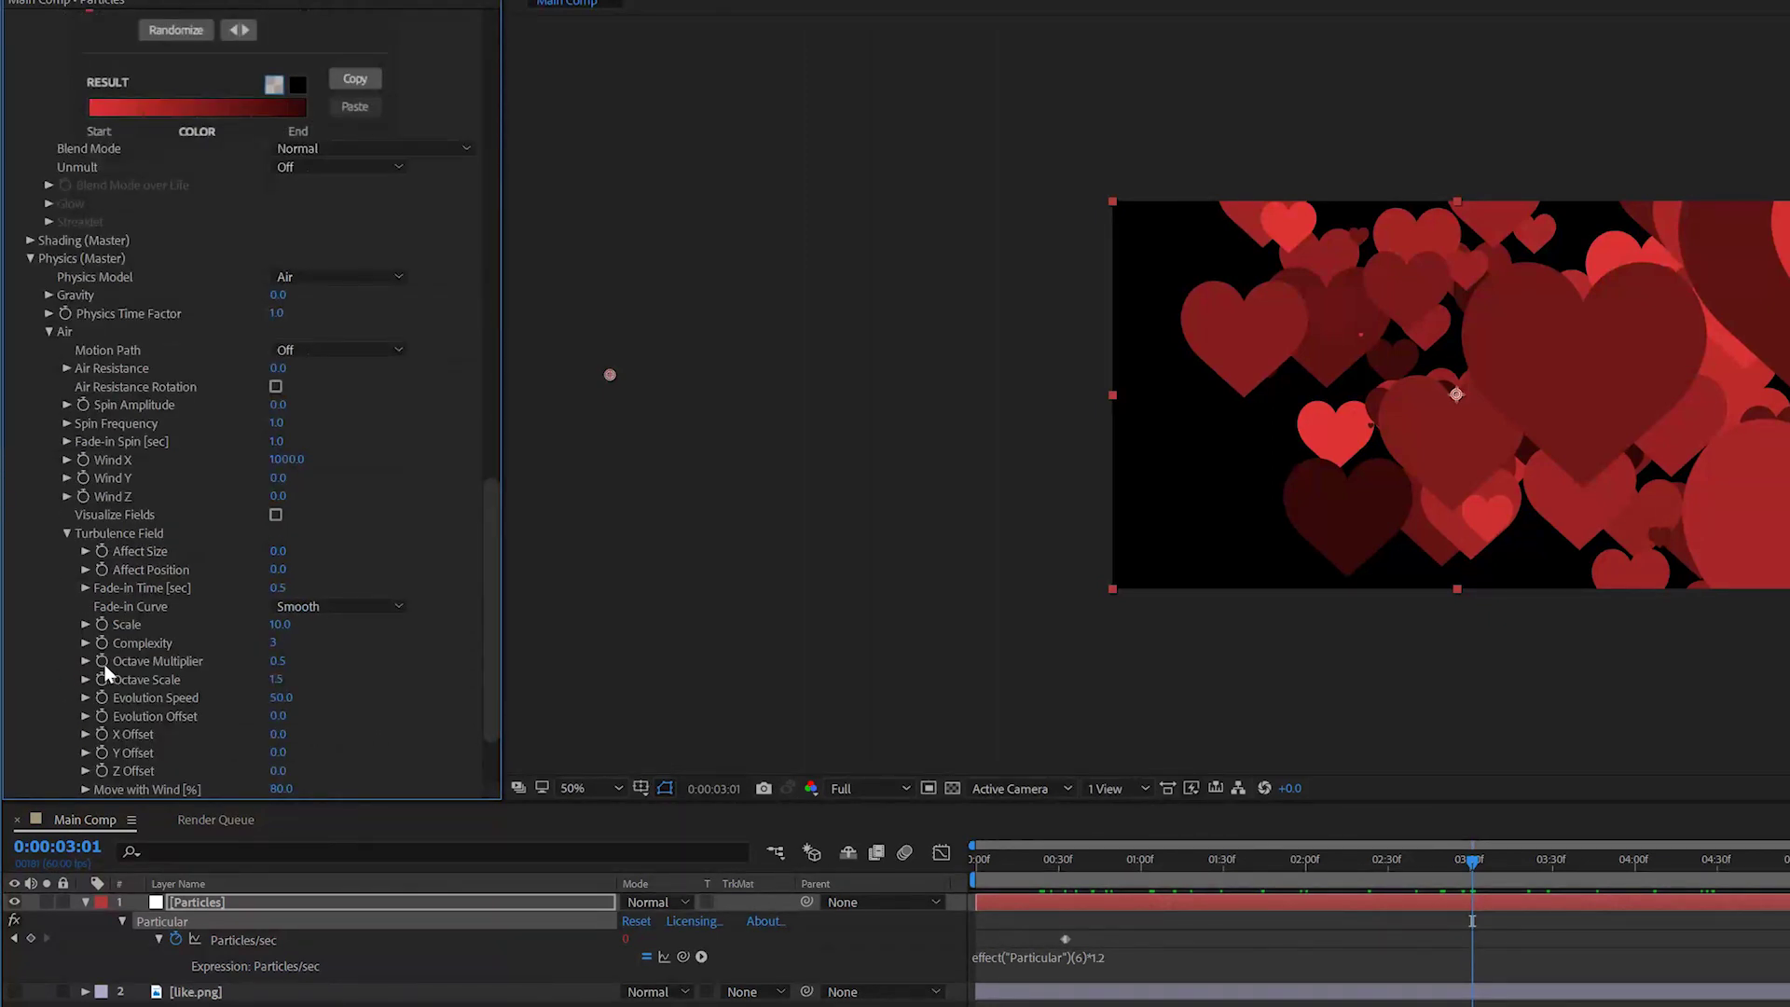
left_click(278, 570)
type("250")
key("Return")
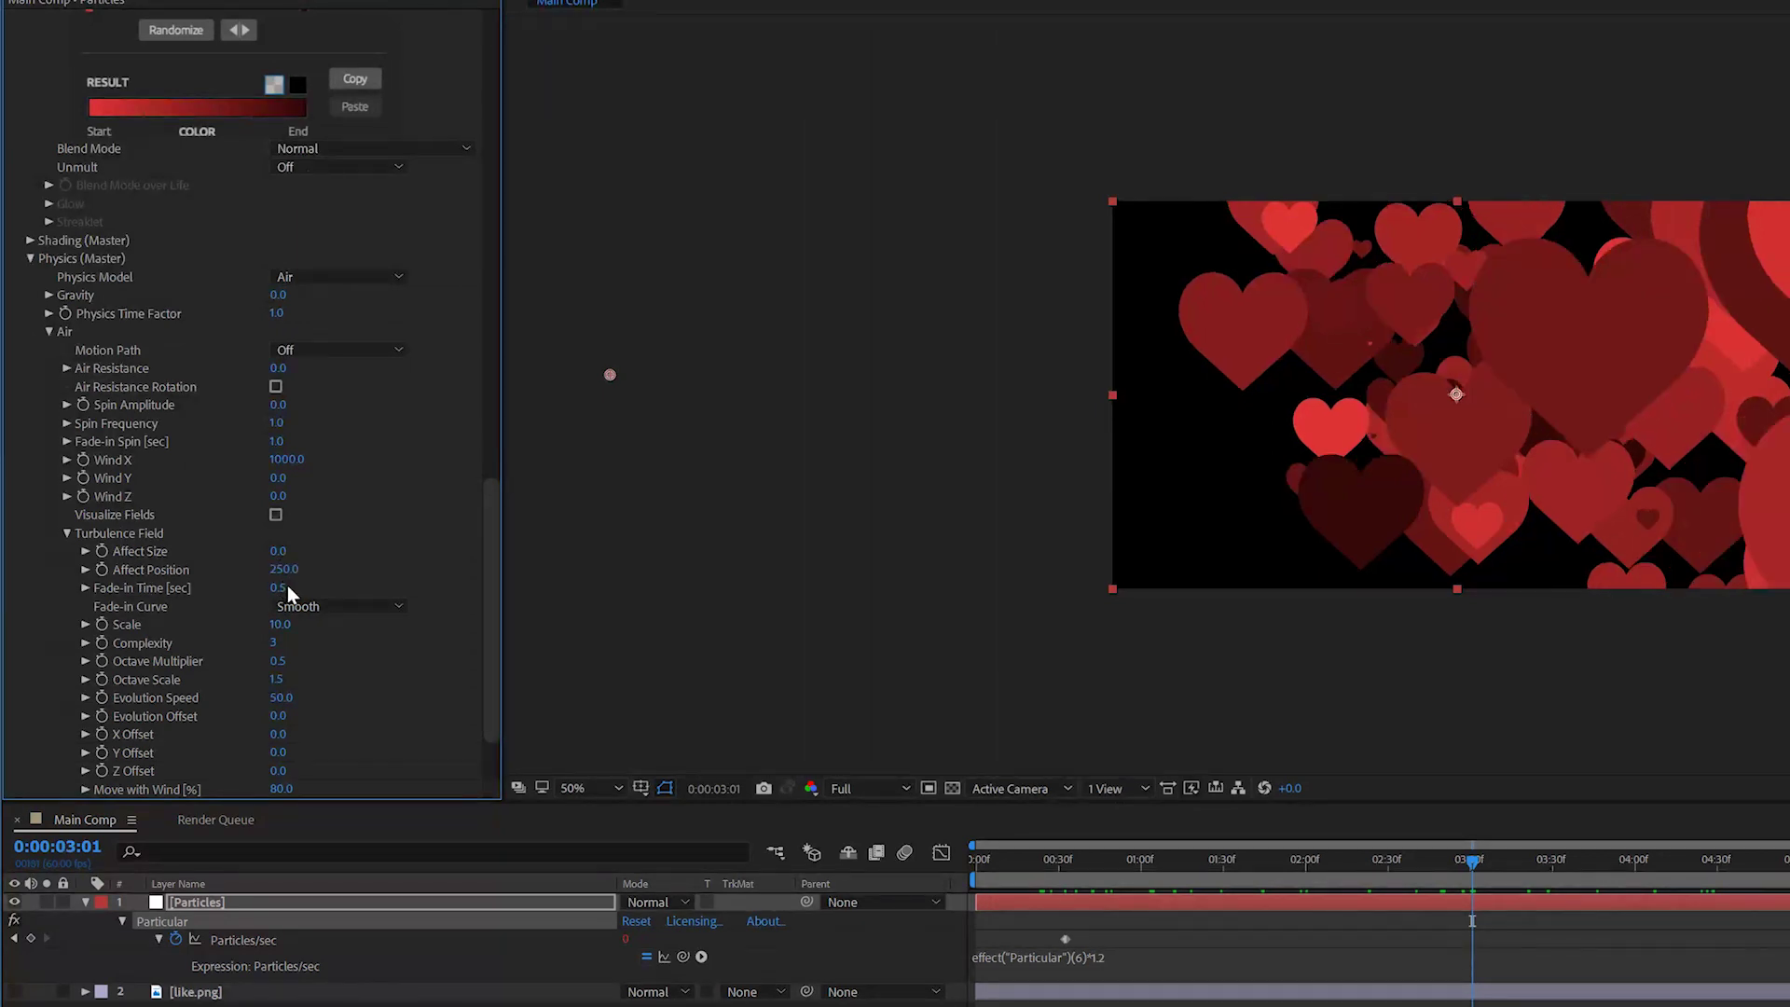
left_click(278, 588)
type("0")
left_click(280, 624)
key("Return")
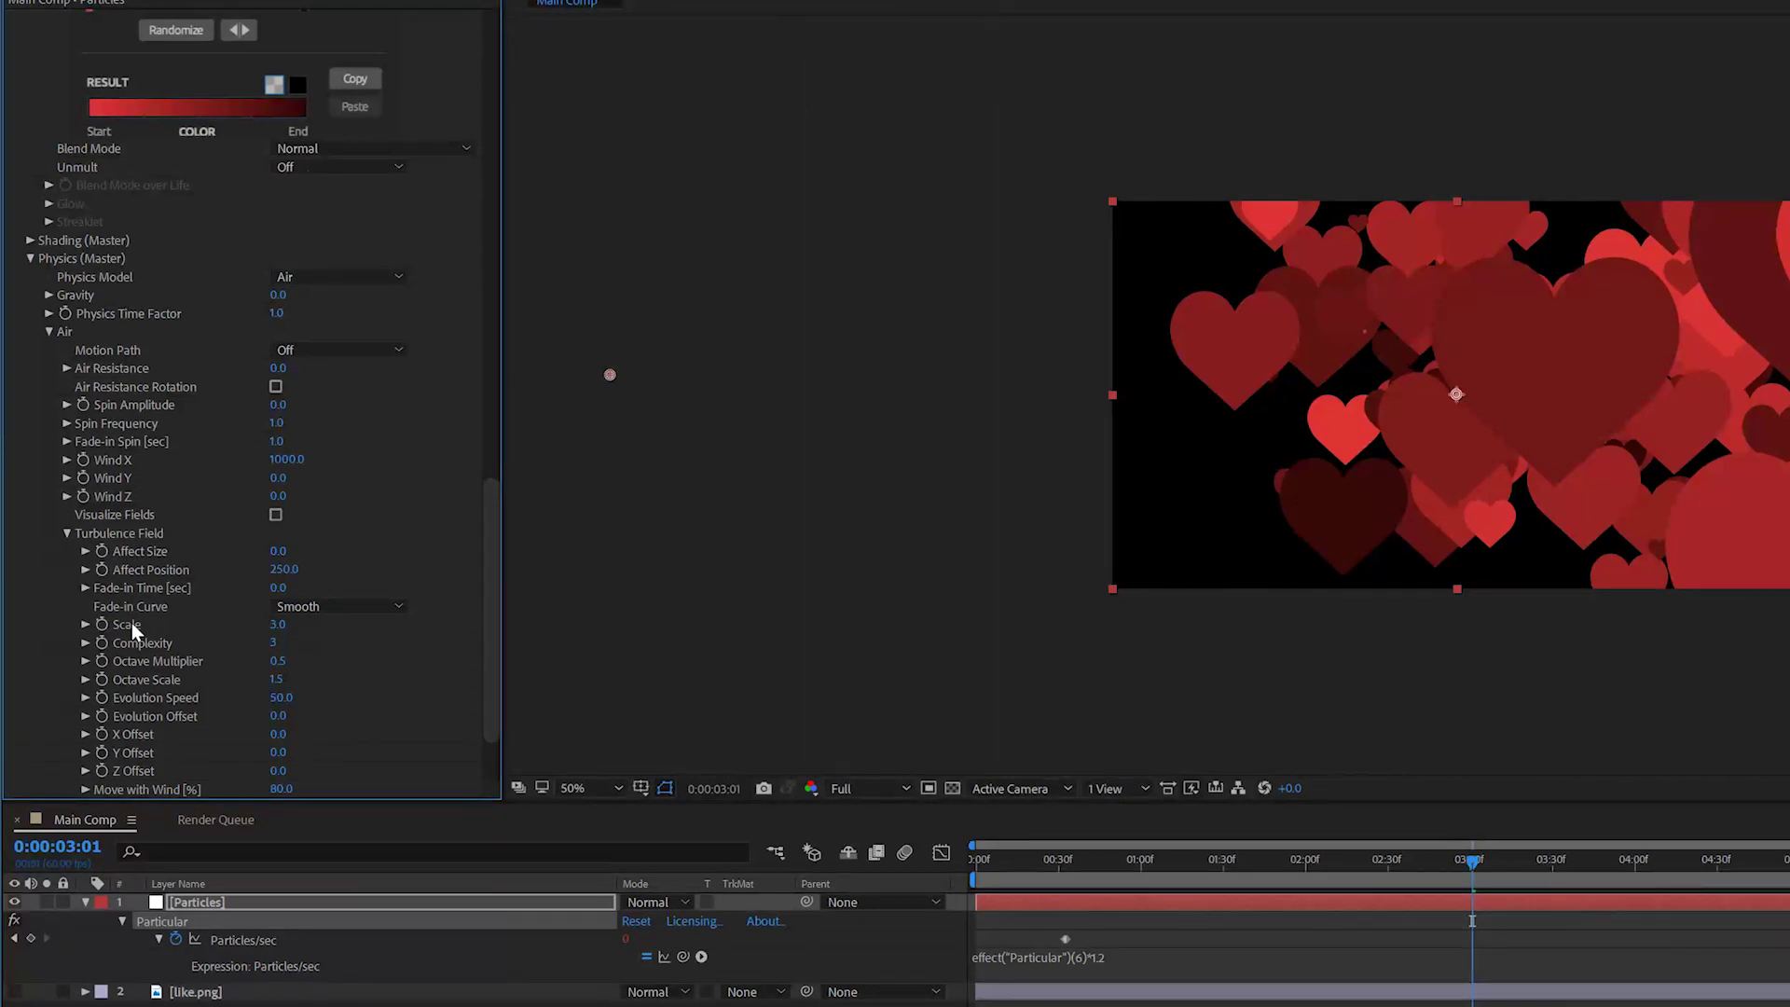
Set Turbulence Evolution Speed to 10 and preview from 0:48
left_click(276, 698)
type("10")
key("Return")
left_click(1315, 991)
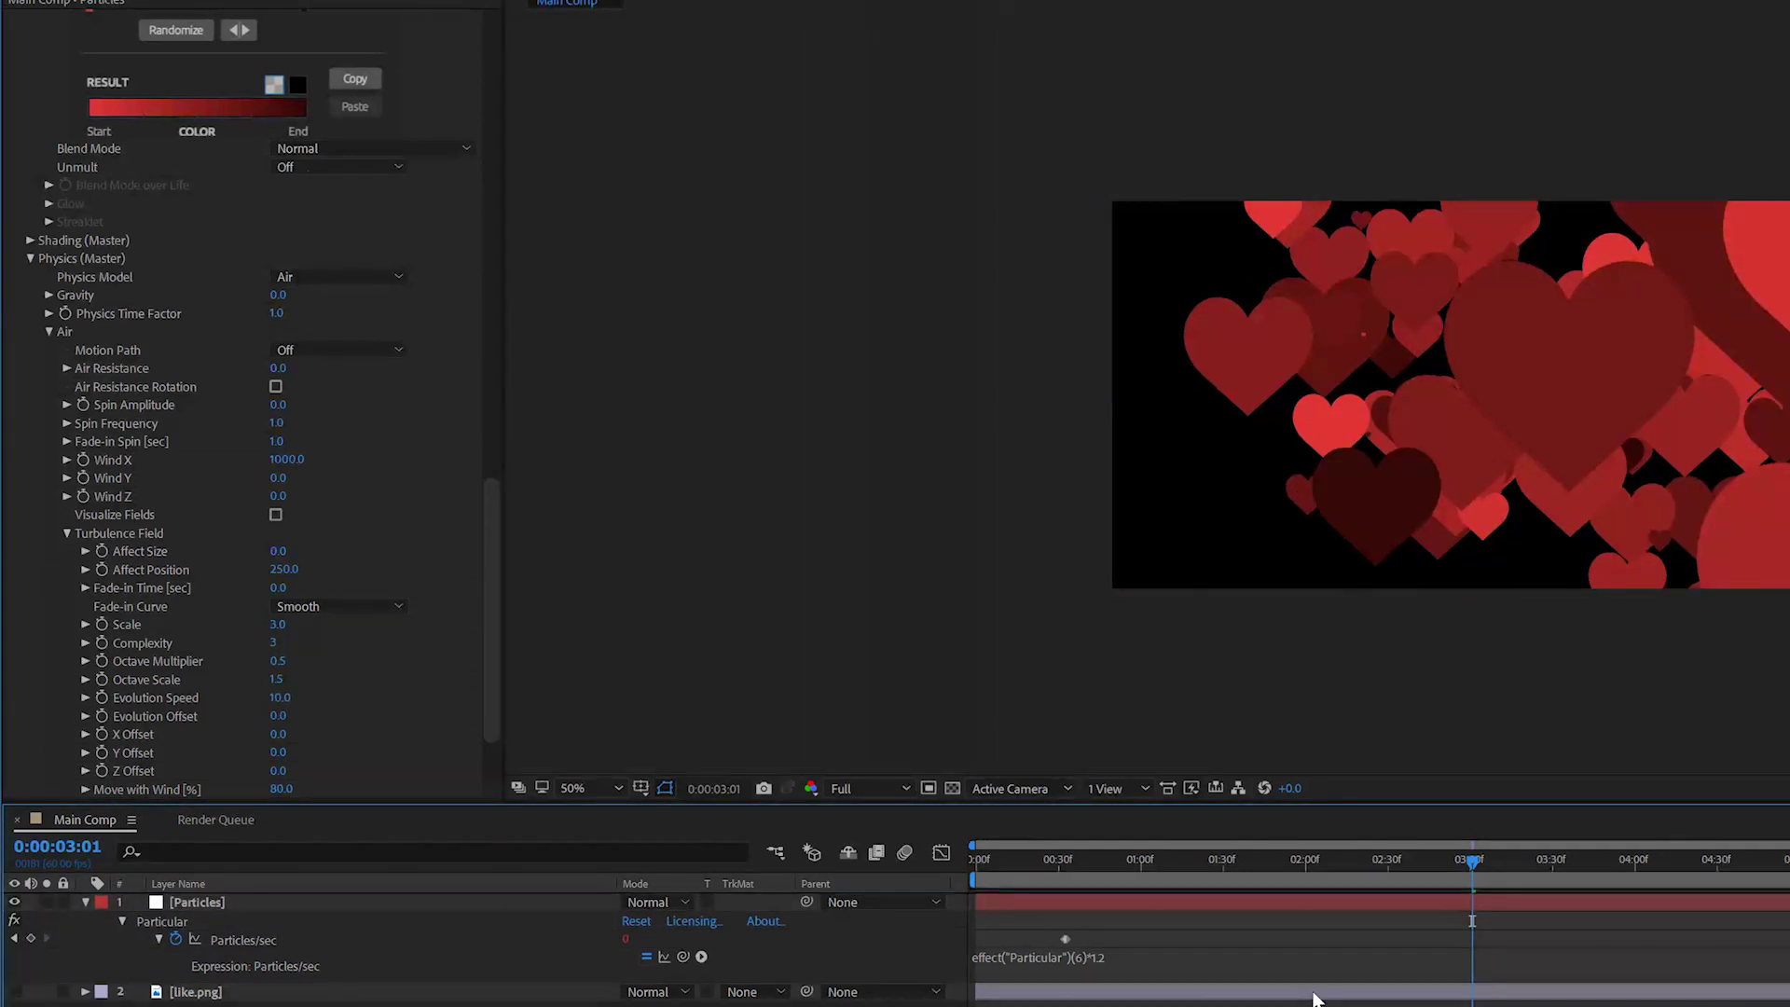
left_click(1106, 879)
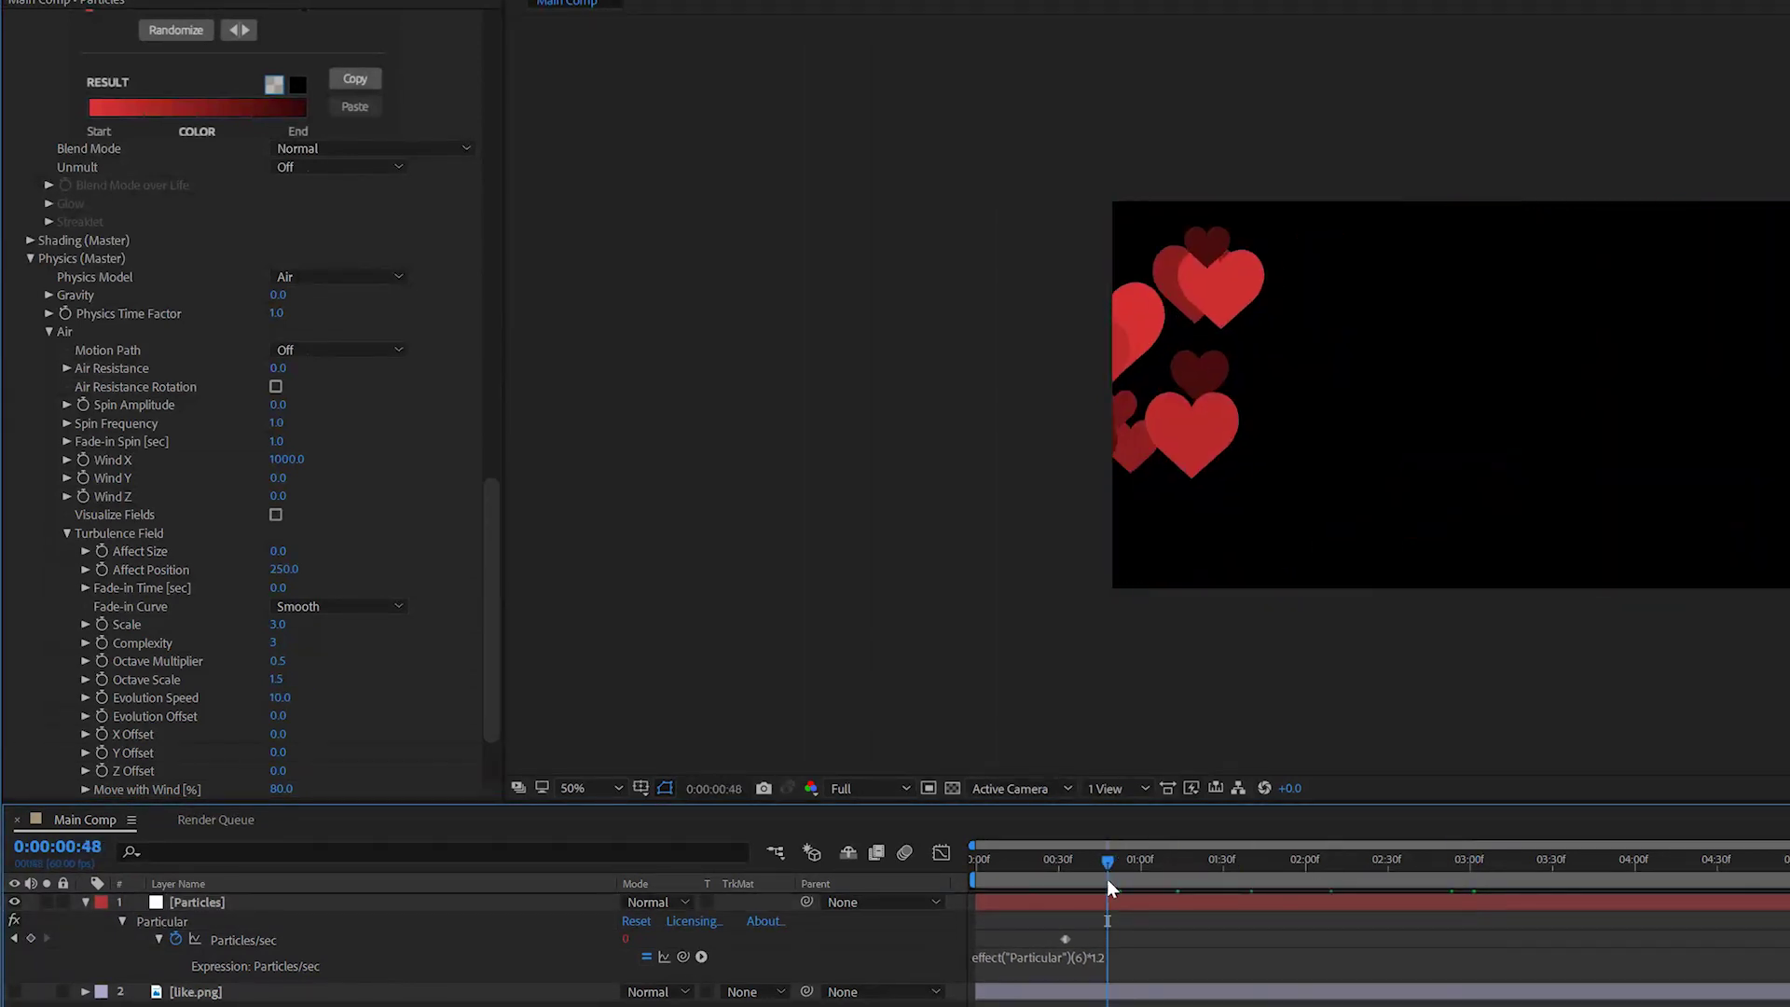
key("space")
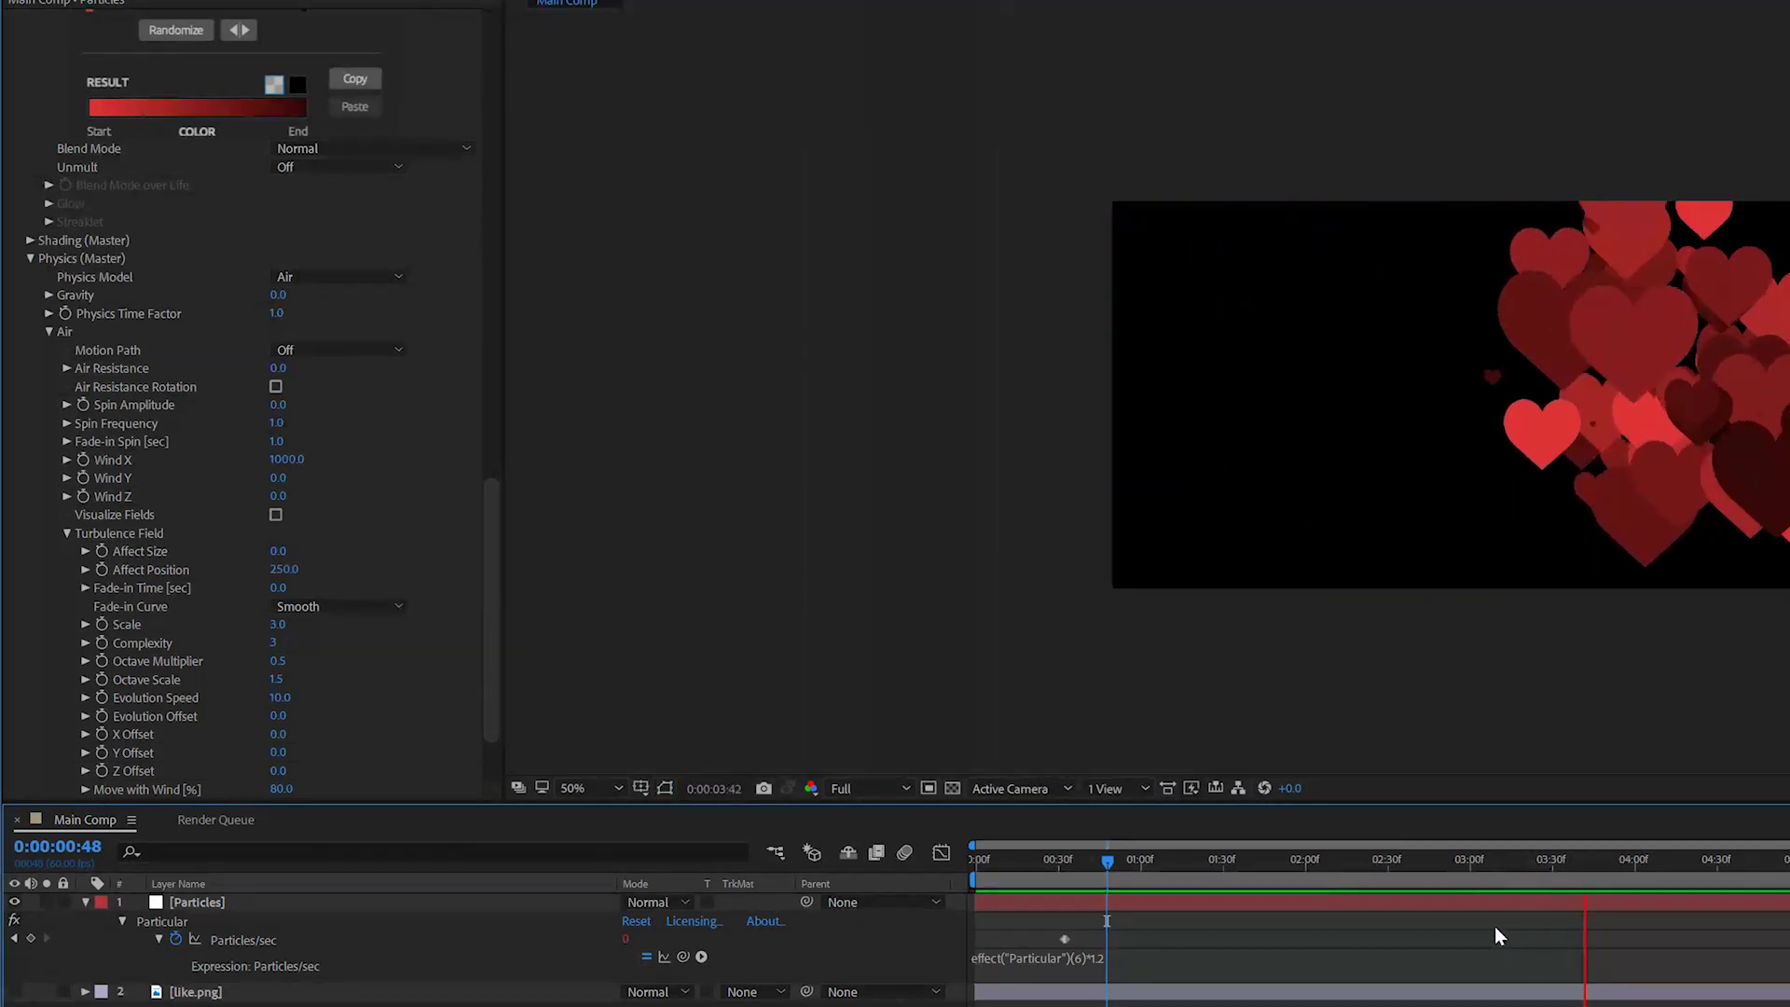
Create a solid named BG and move it below the like.png layer
left_click(1390, 869)
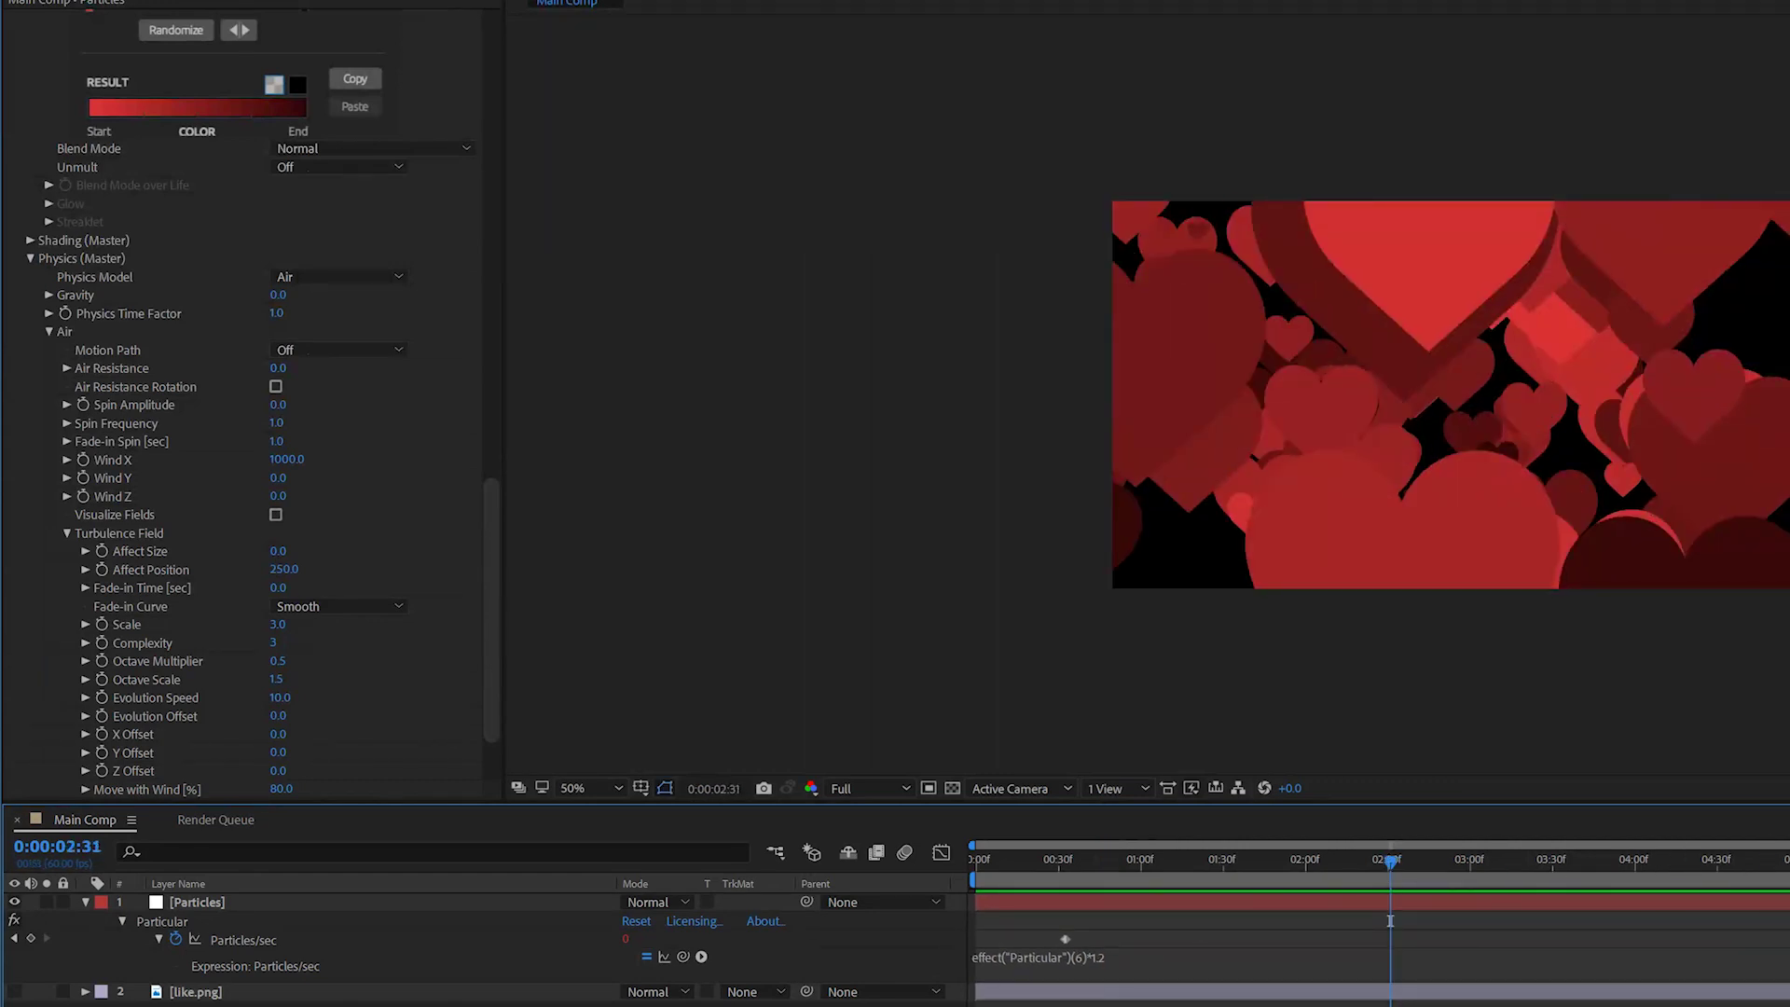
key("ctrl+y")
type("BG")
key("Return")
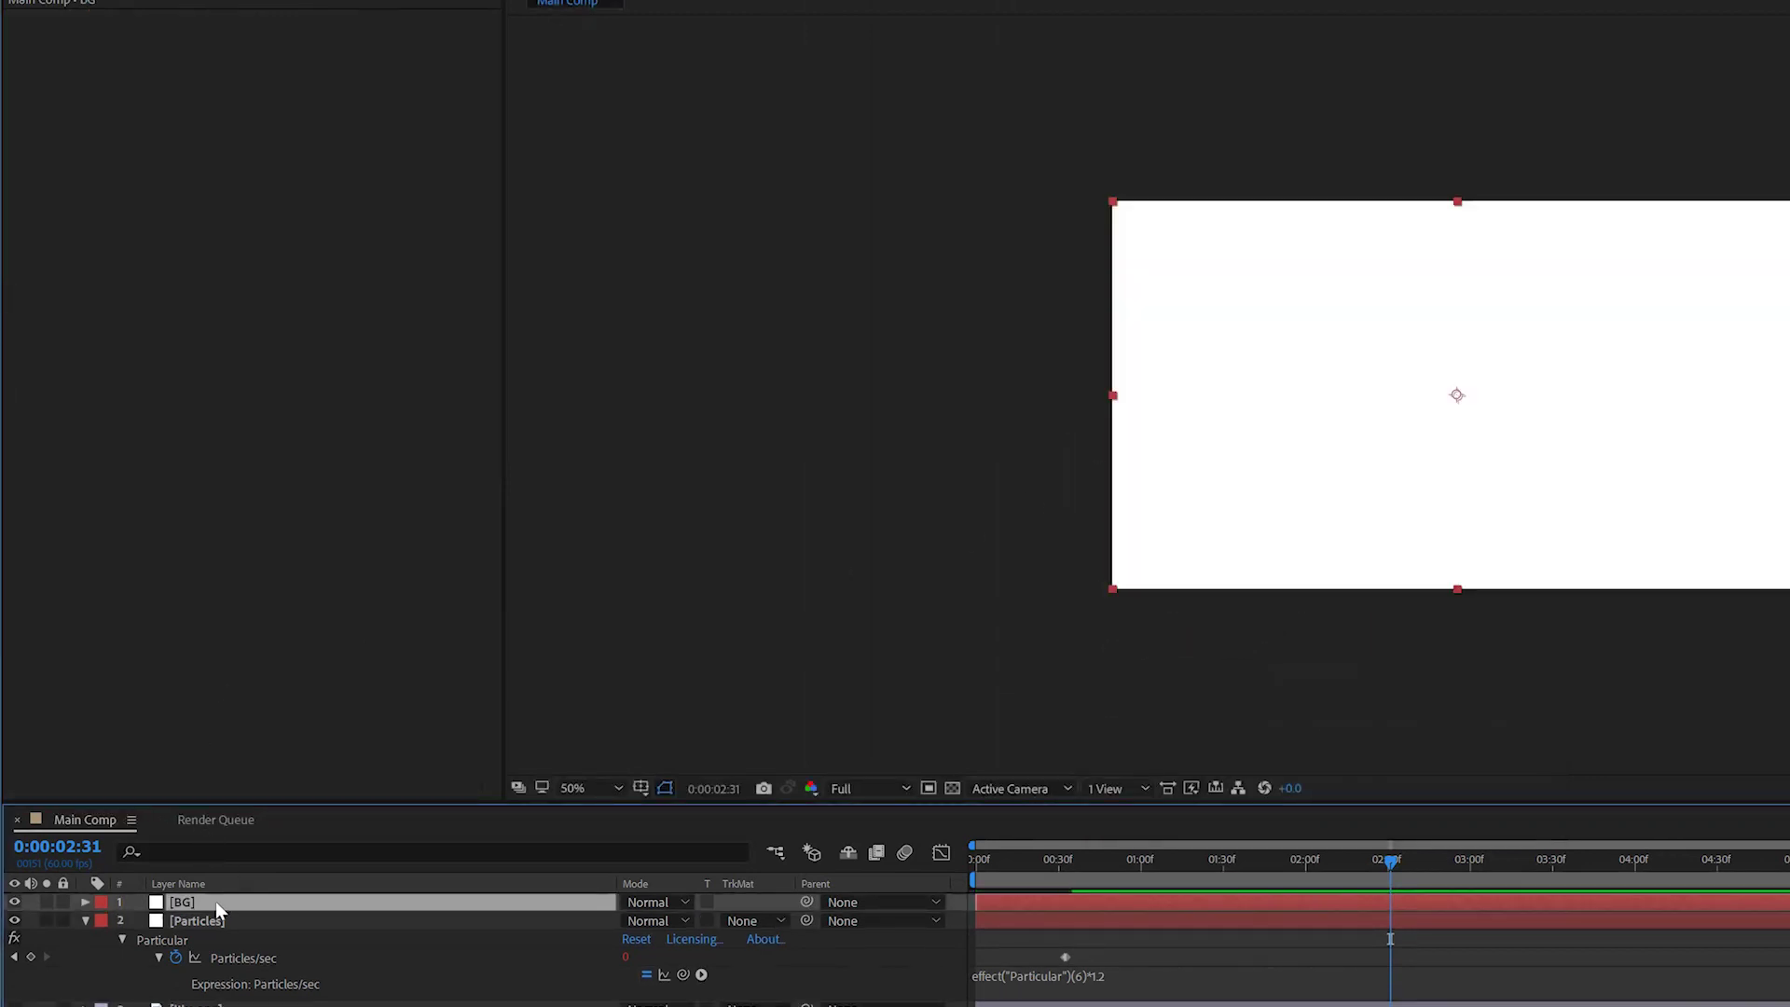
left_click_drag(221, 913, 214, 1006)
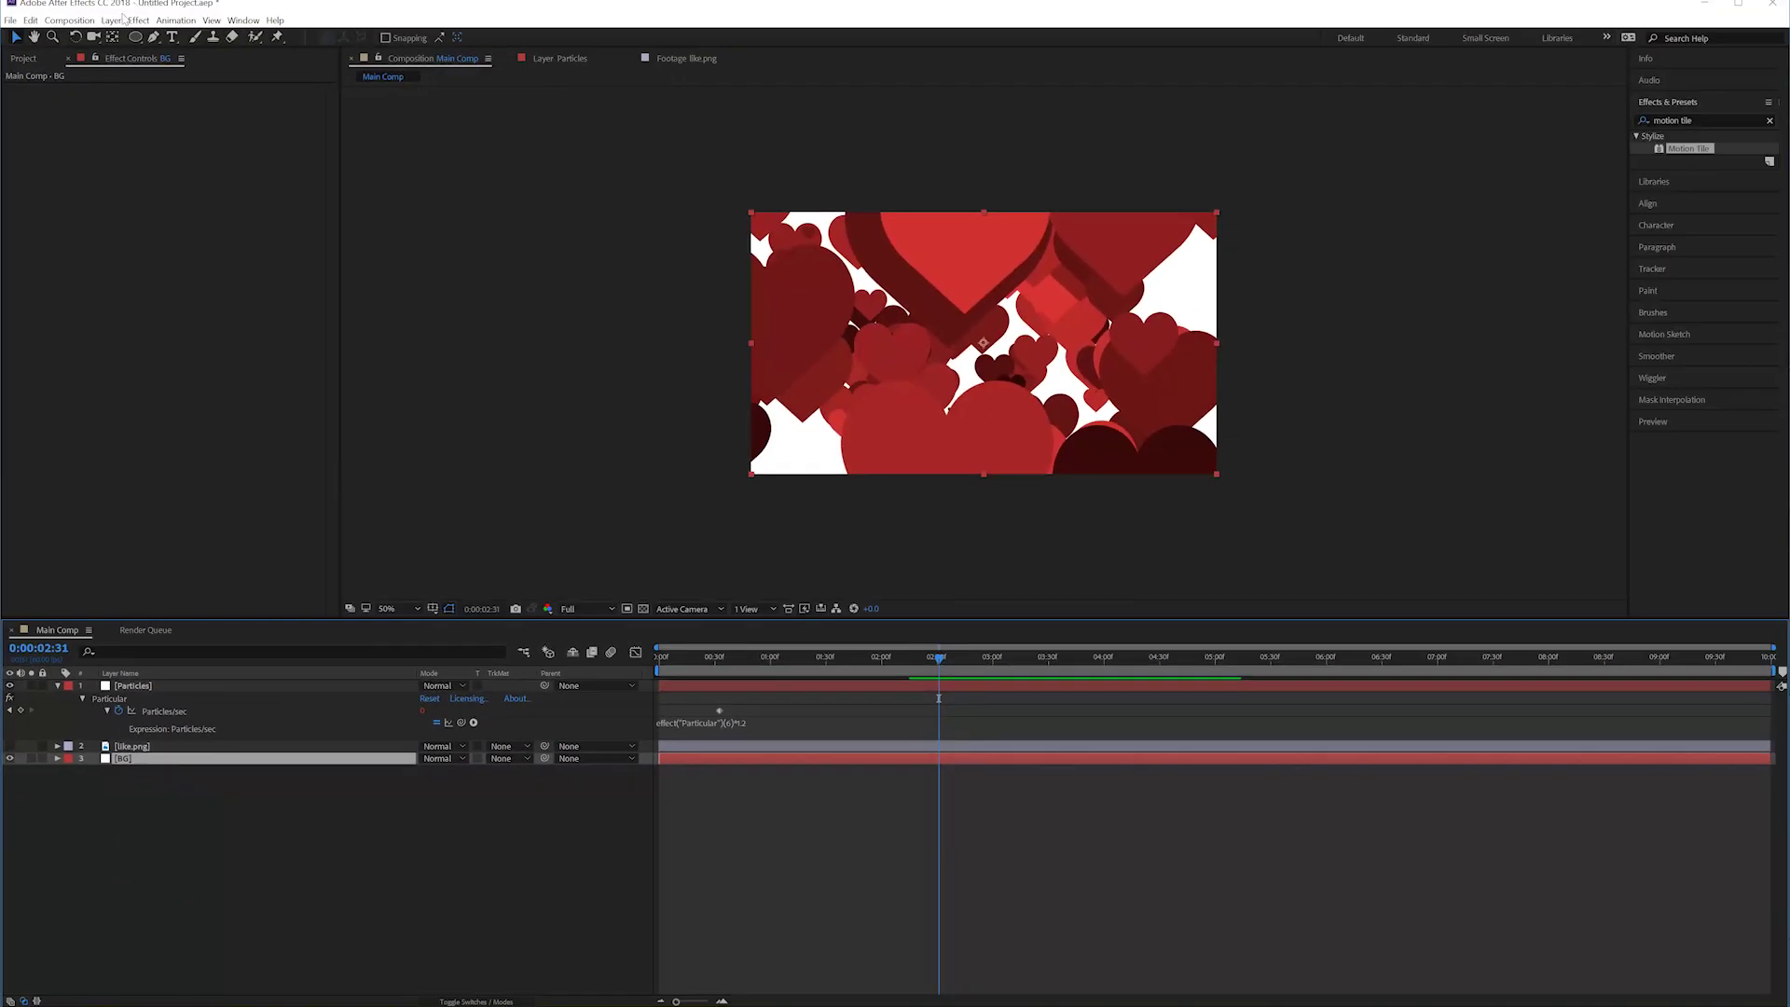
Apply Generate > Gradient Ramp to the BG layer
left_click(137, 20)
mouse_move(140, 235)
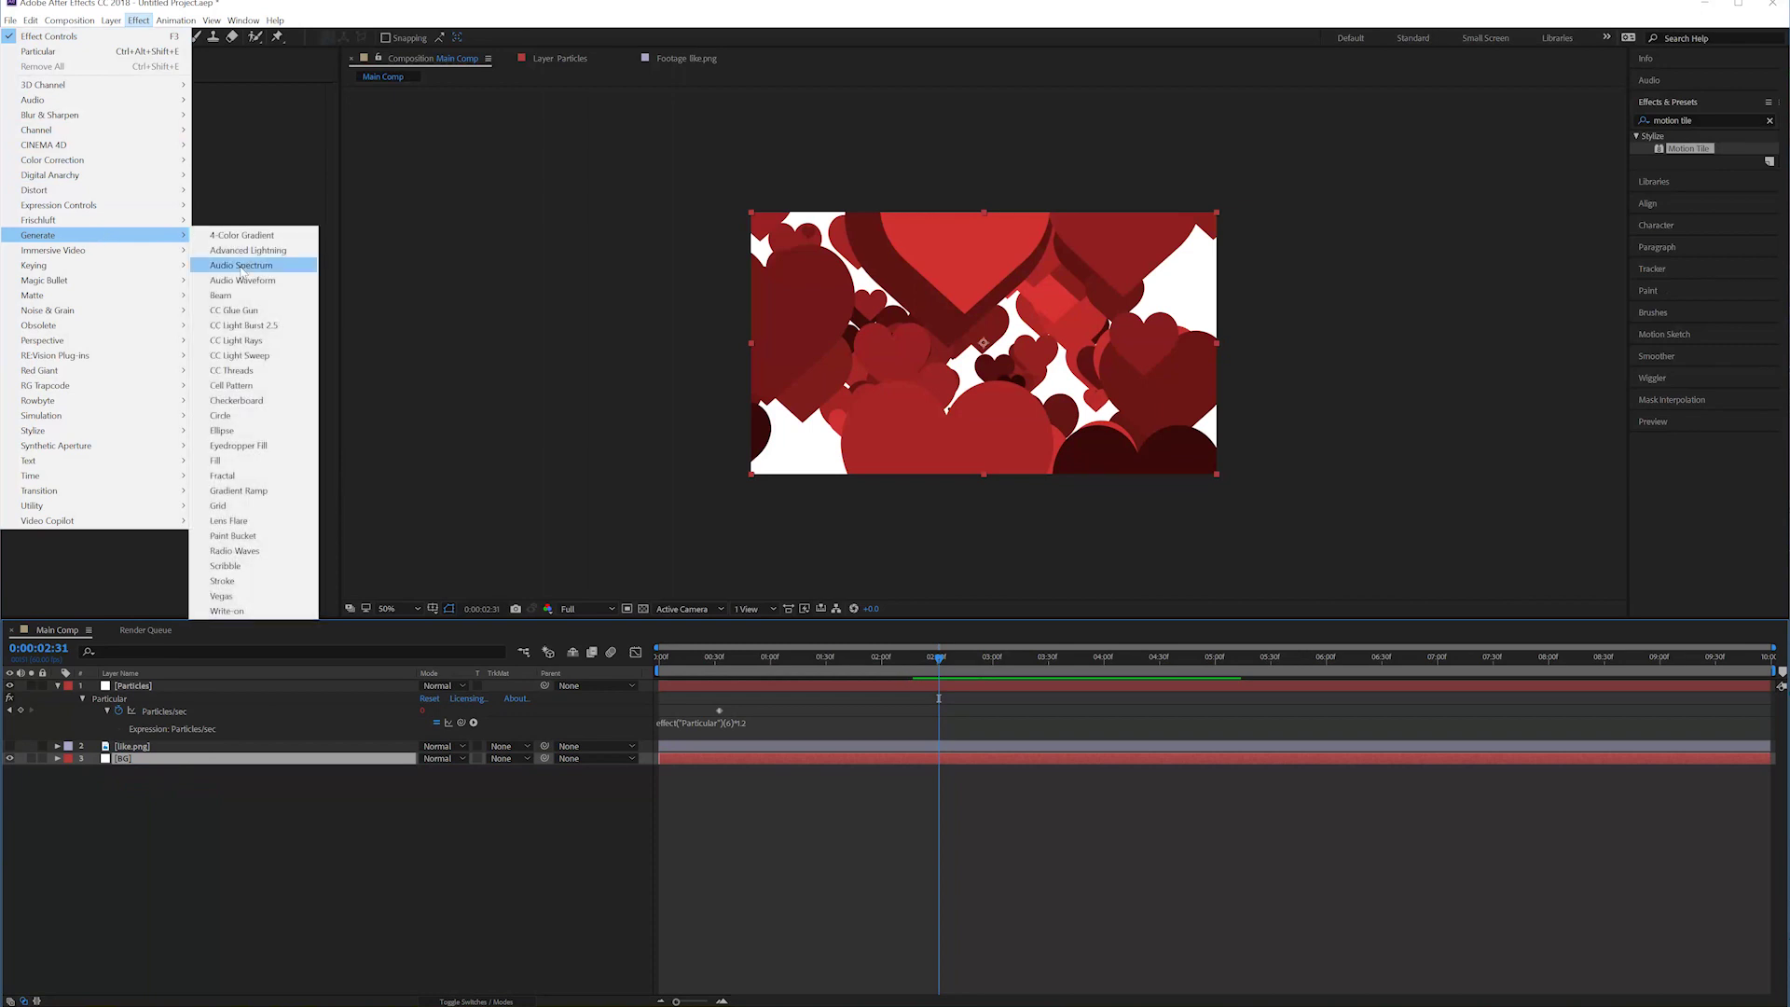
left_click(239, 490)
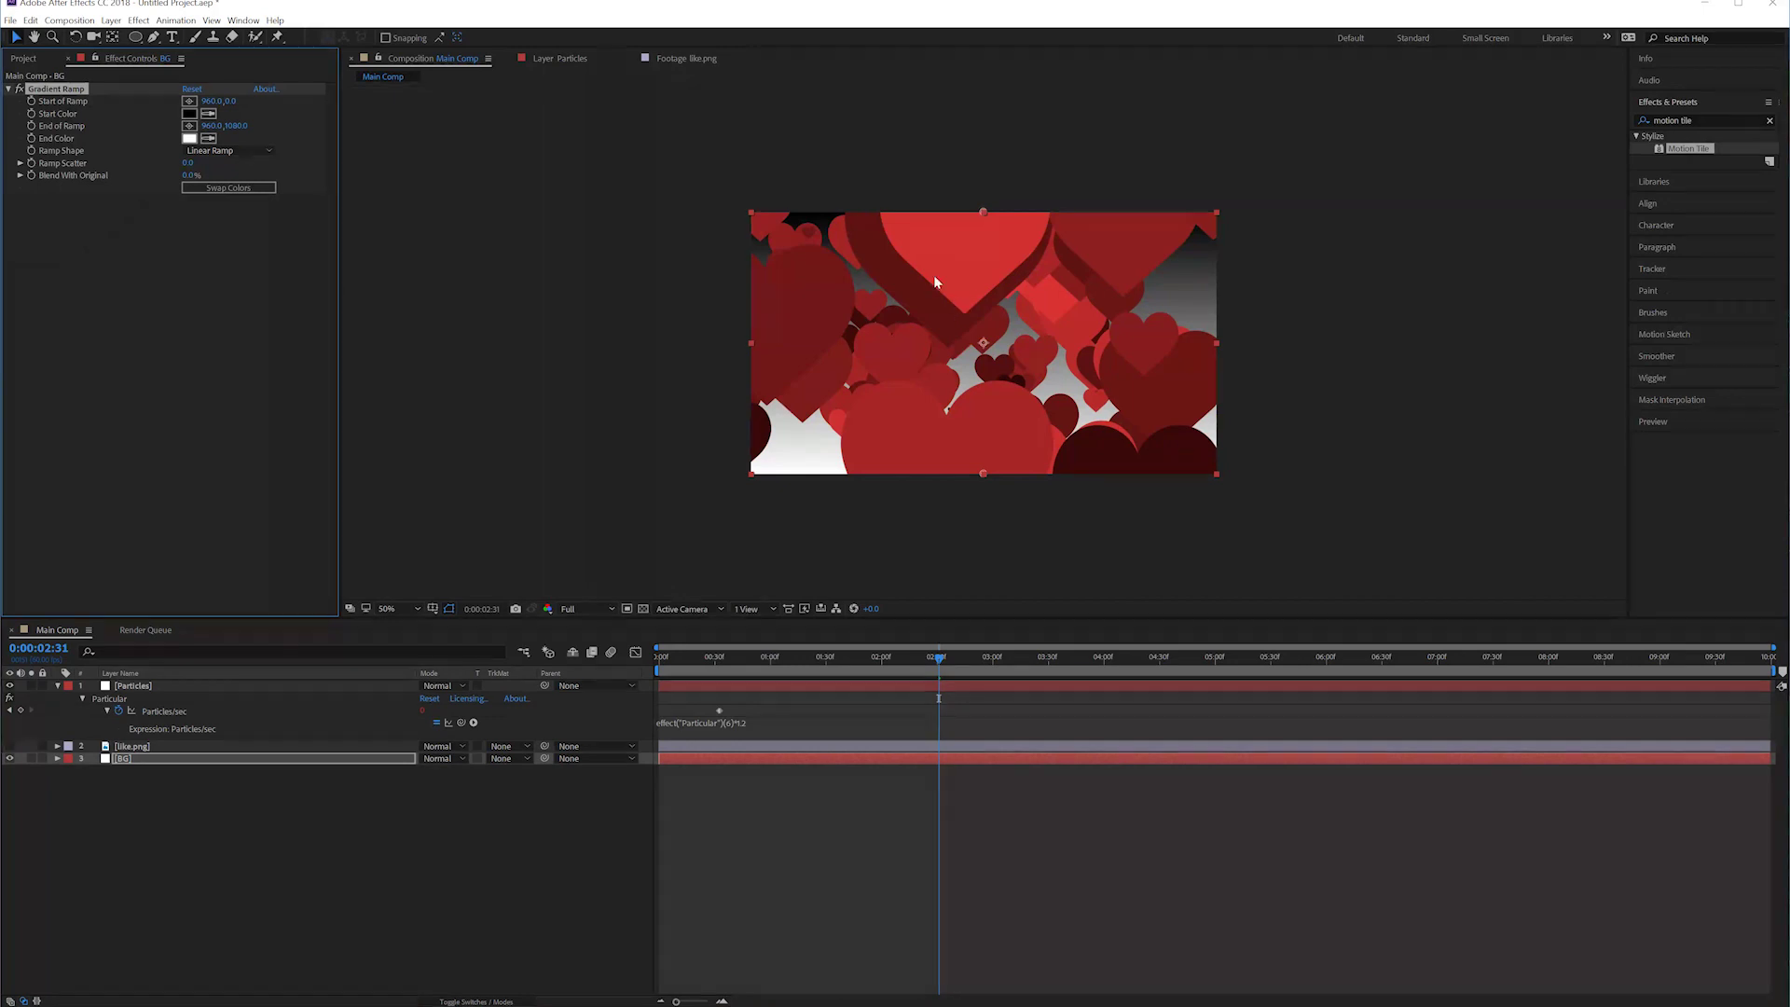
Make the ramp radial and sample red start and end colours from the comp, then swap them
left_click(231, 150)
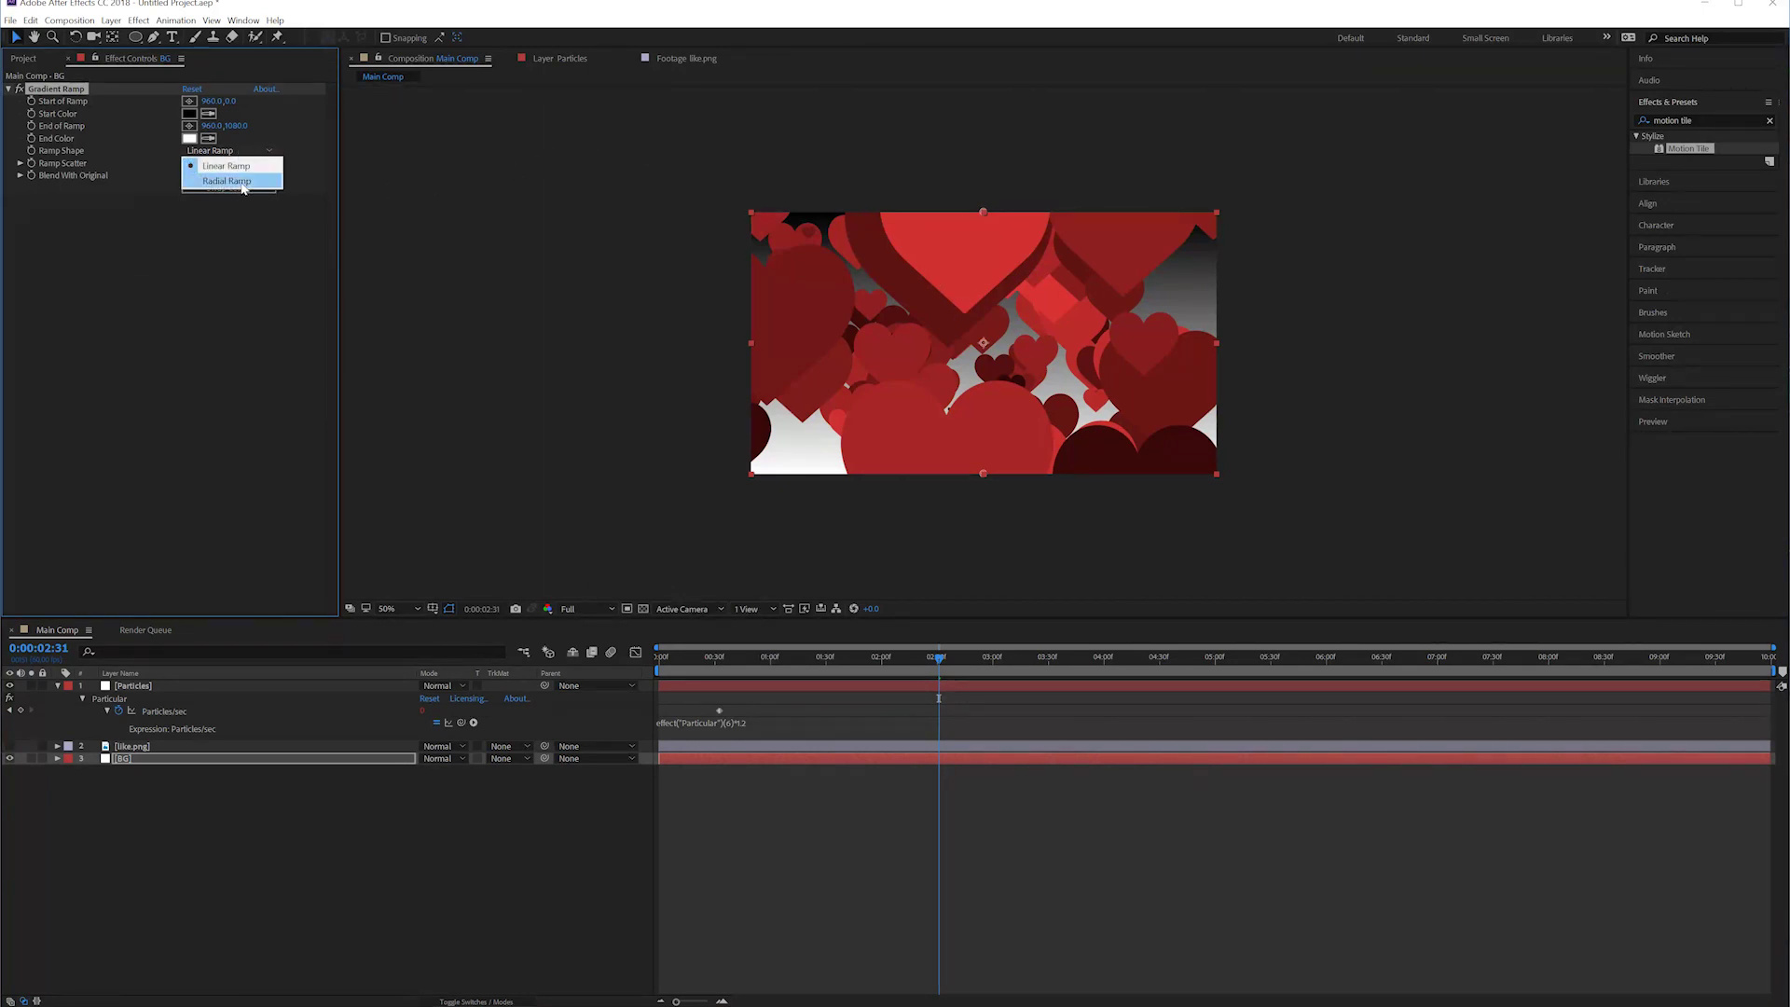
left_click(241, 185)
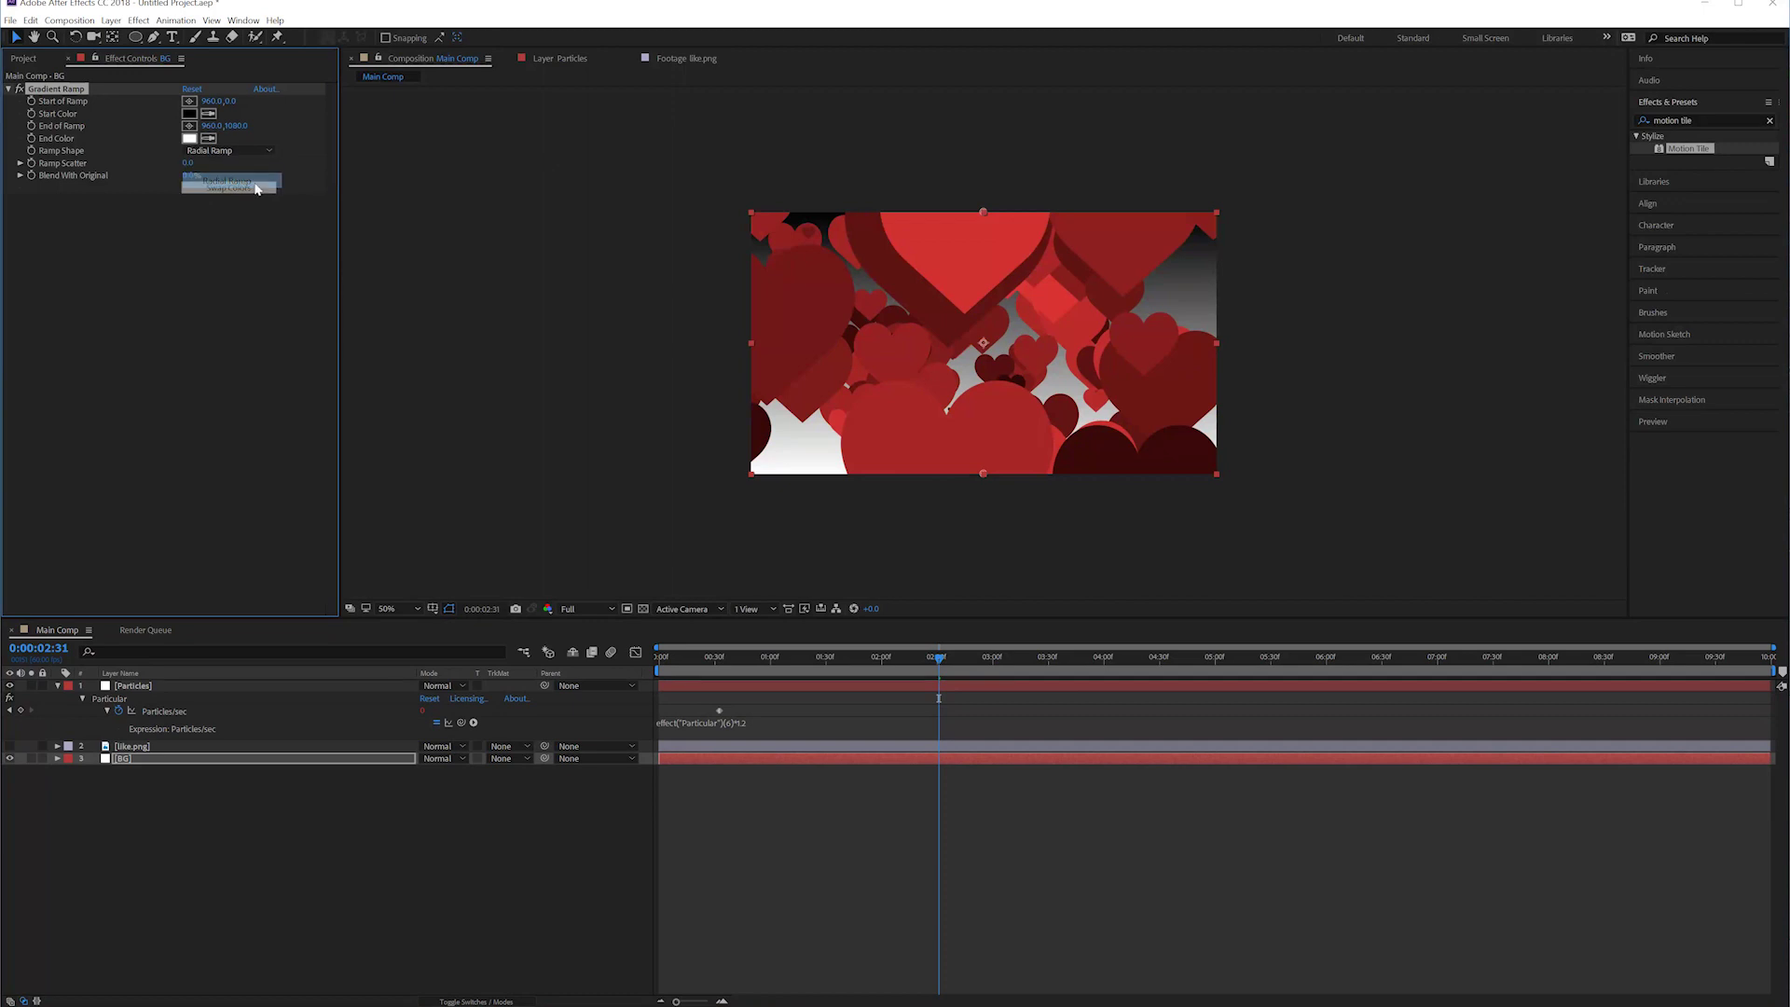
left_click(208, 114)
left_click(917, 220)
left_click(208, 138)
left_click(850, 338)
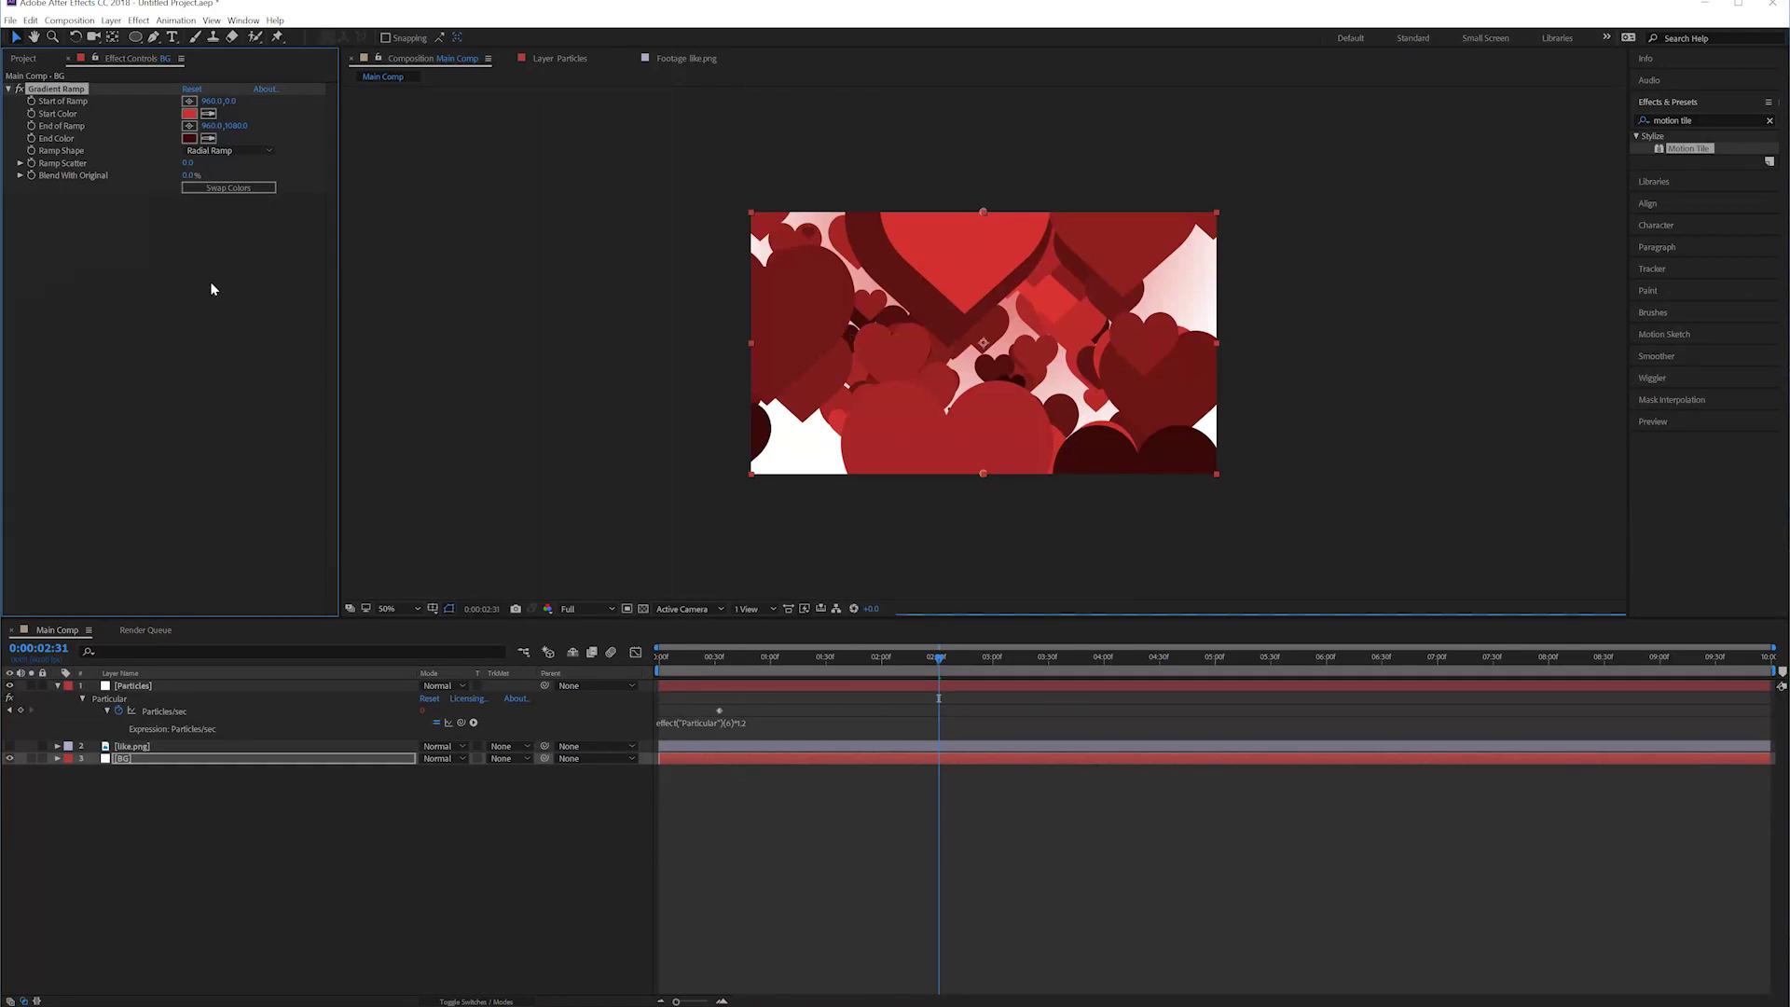
left_click(197, 135)
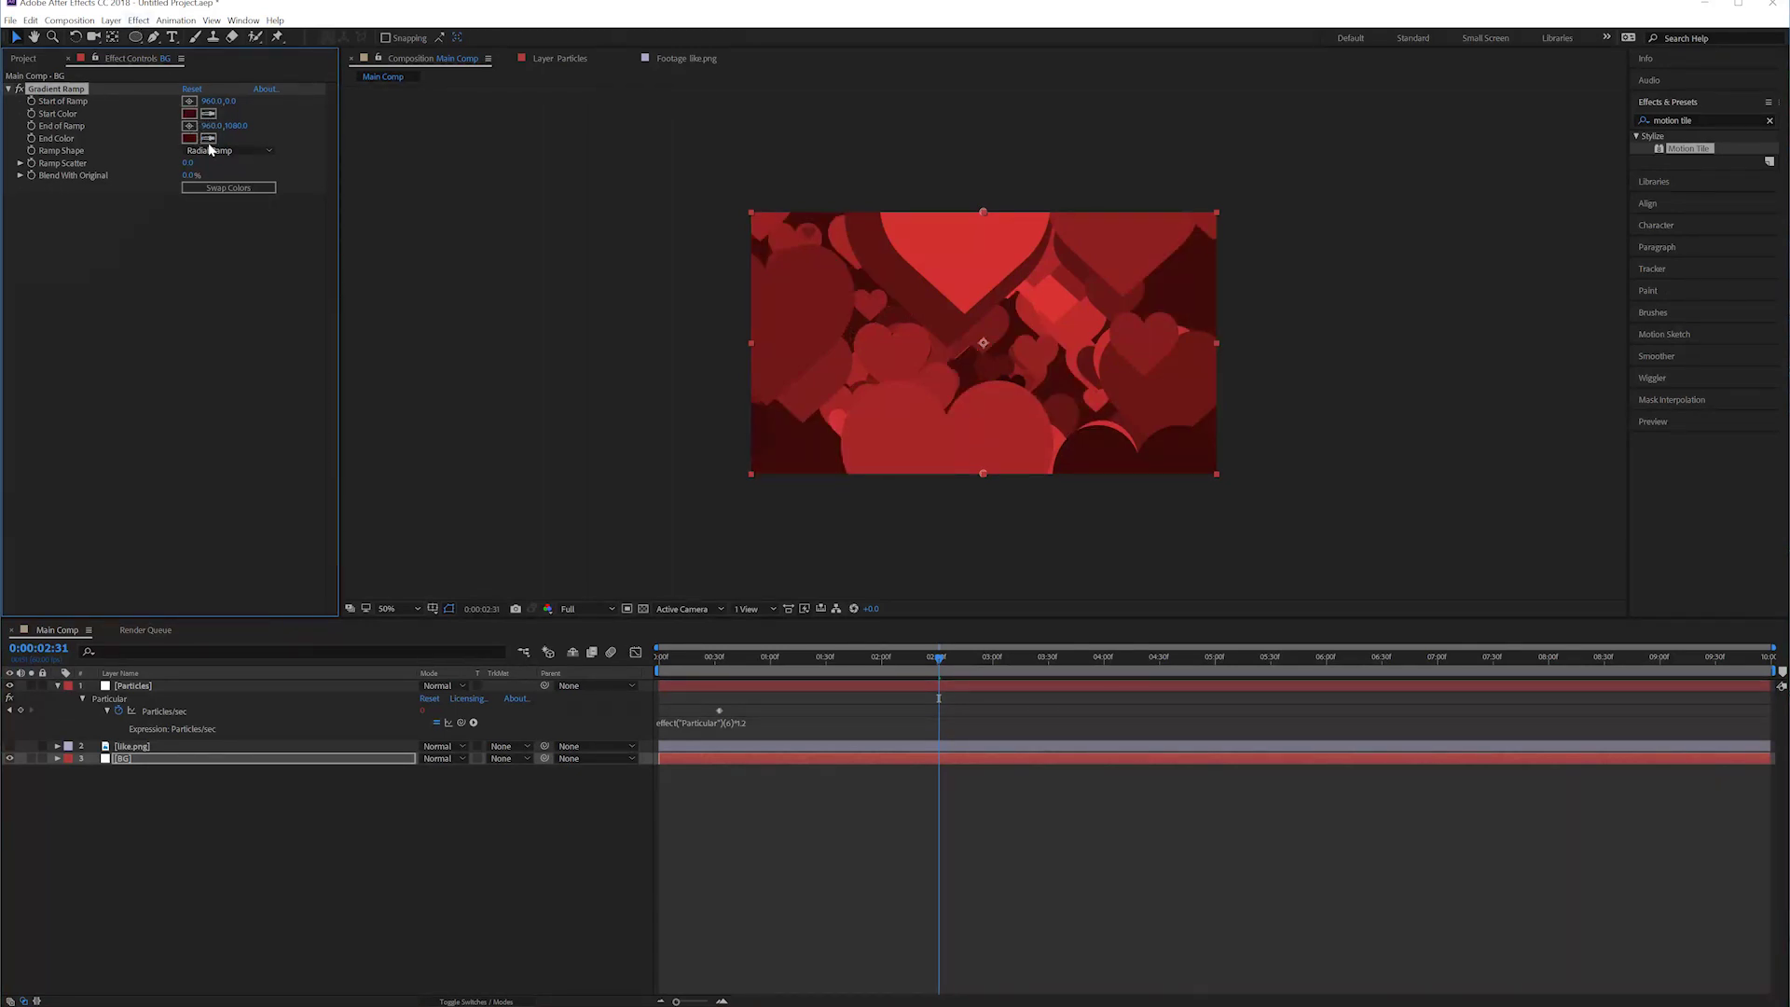
left_click(888, 217)
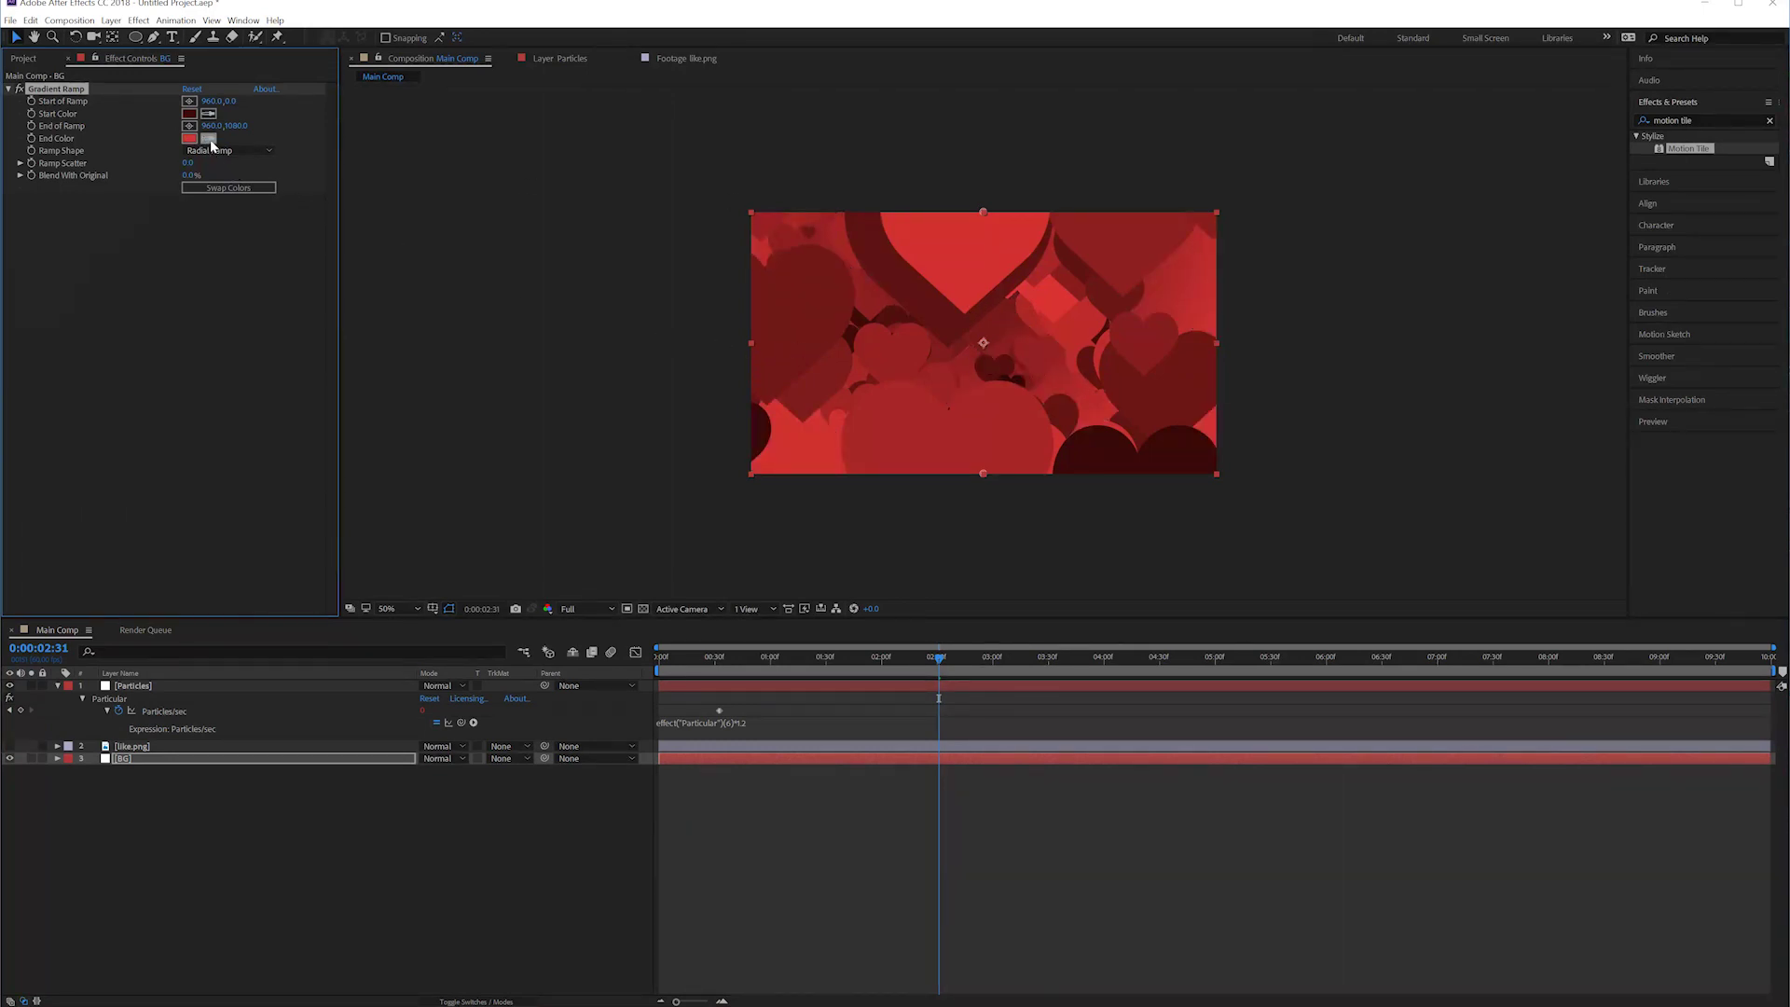
left_click(228, 187)
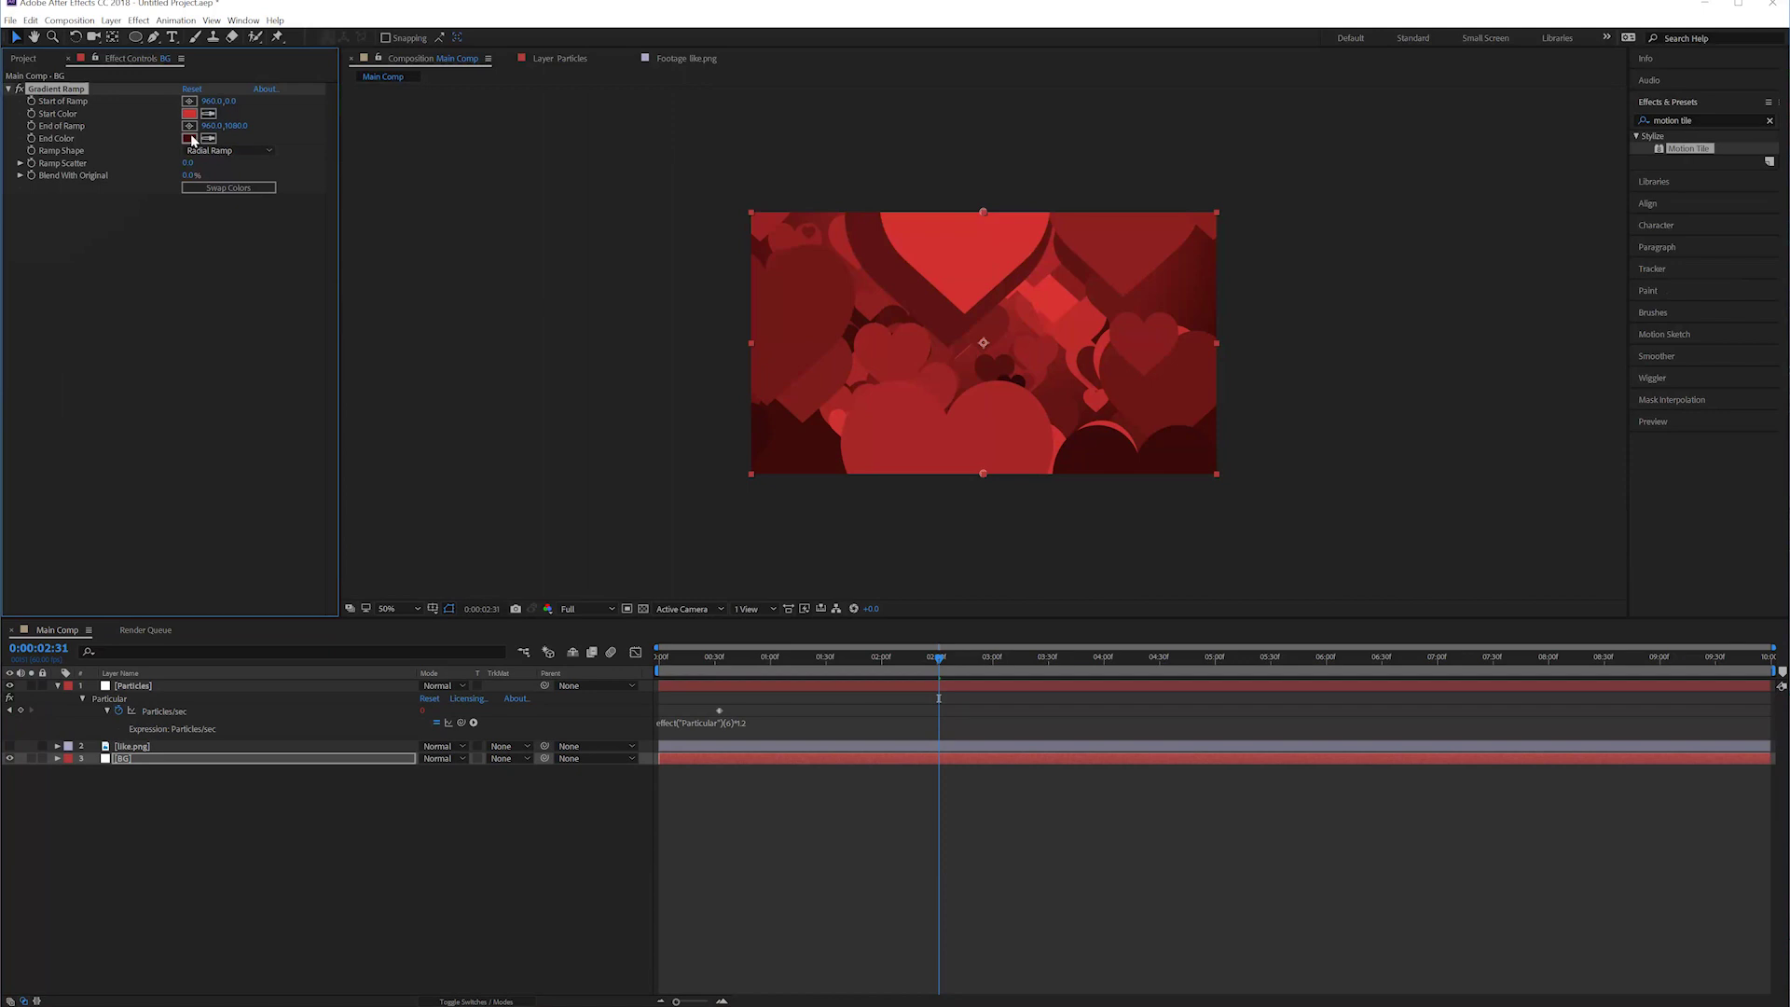
Set the gradient End Color to 9C2828 and Start Color to E25151
left_click(190, 138)
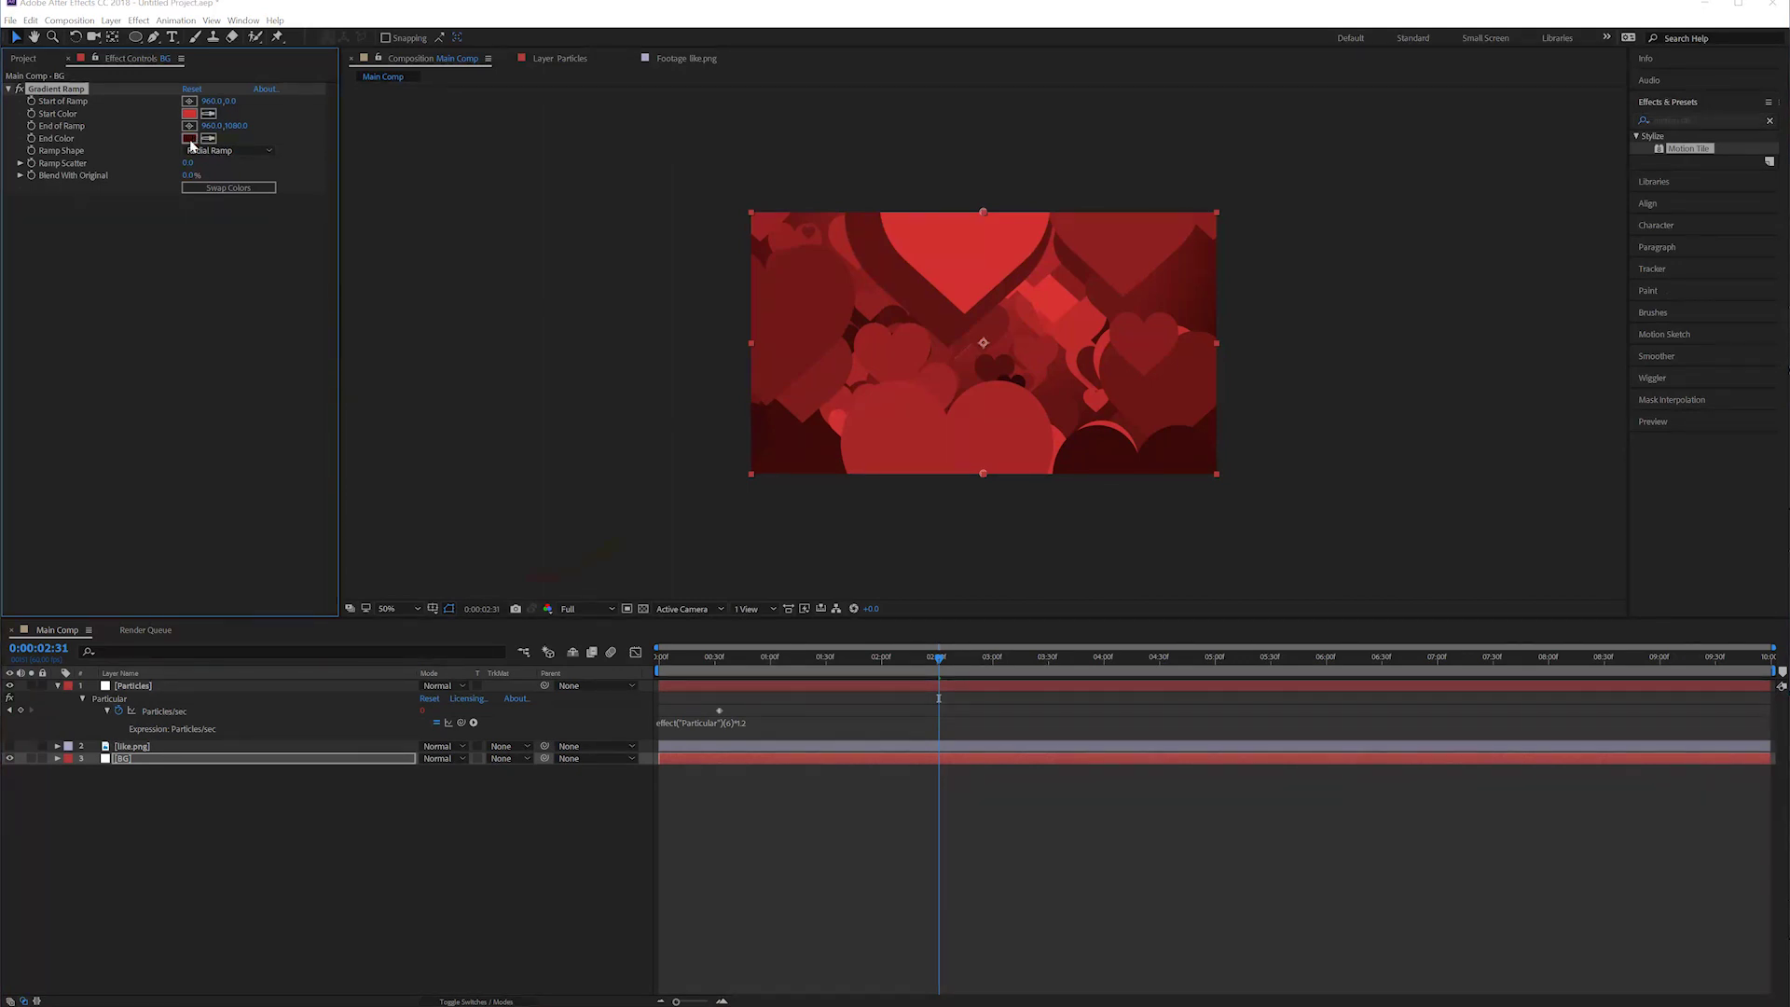
left_click(572, 504)
key("Return")
left_click(190, 113)
left_click(516, 442)
left_click_drag(515, 442, 552, 454)
key("Return")
Drag the End of Ramp point toward the lower right, about 1326, 1250
left_click(730, 660)
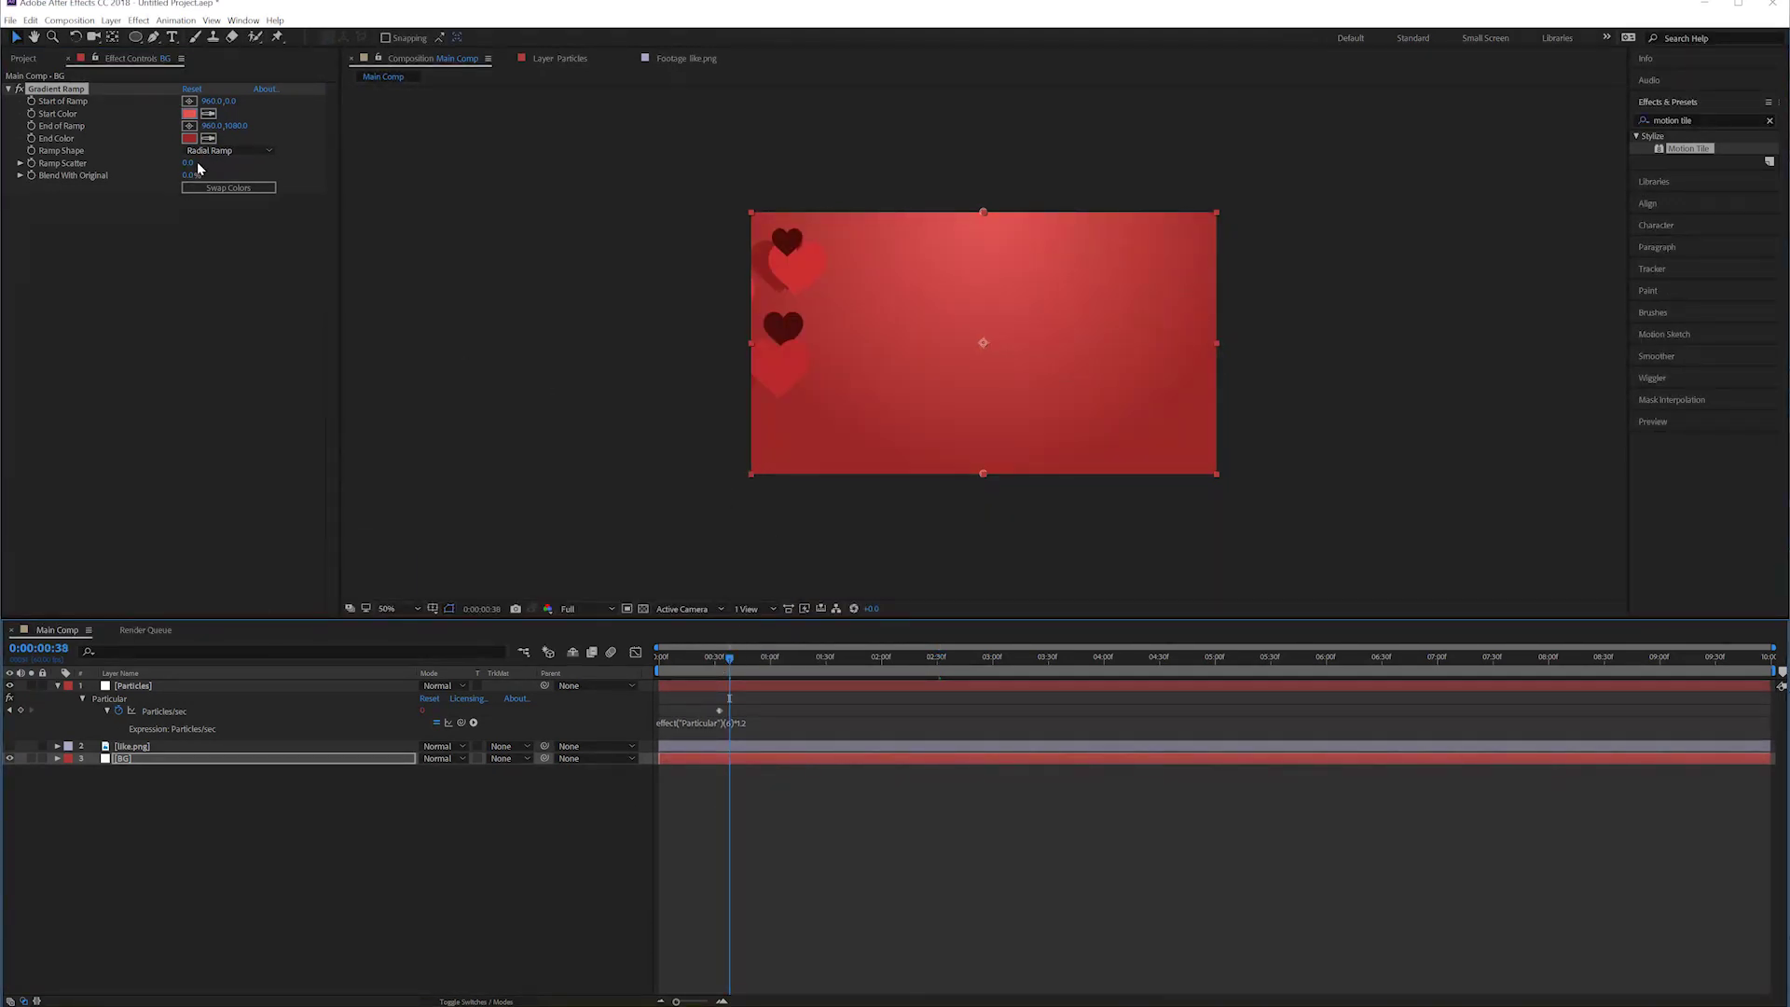
left_click(71, 93)
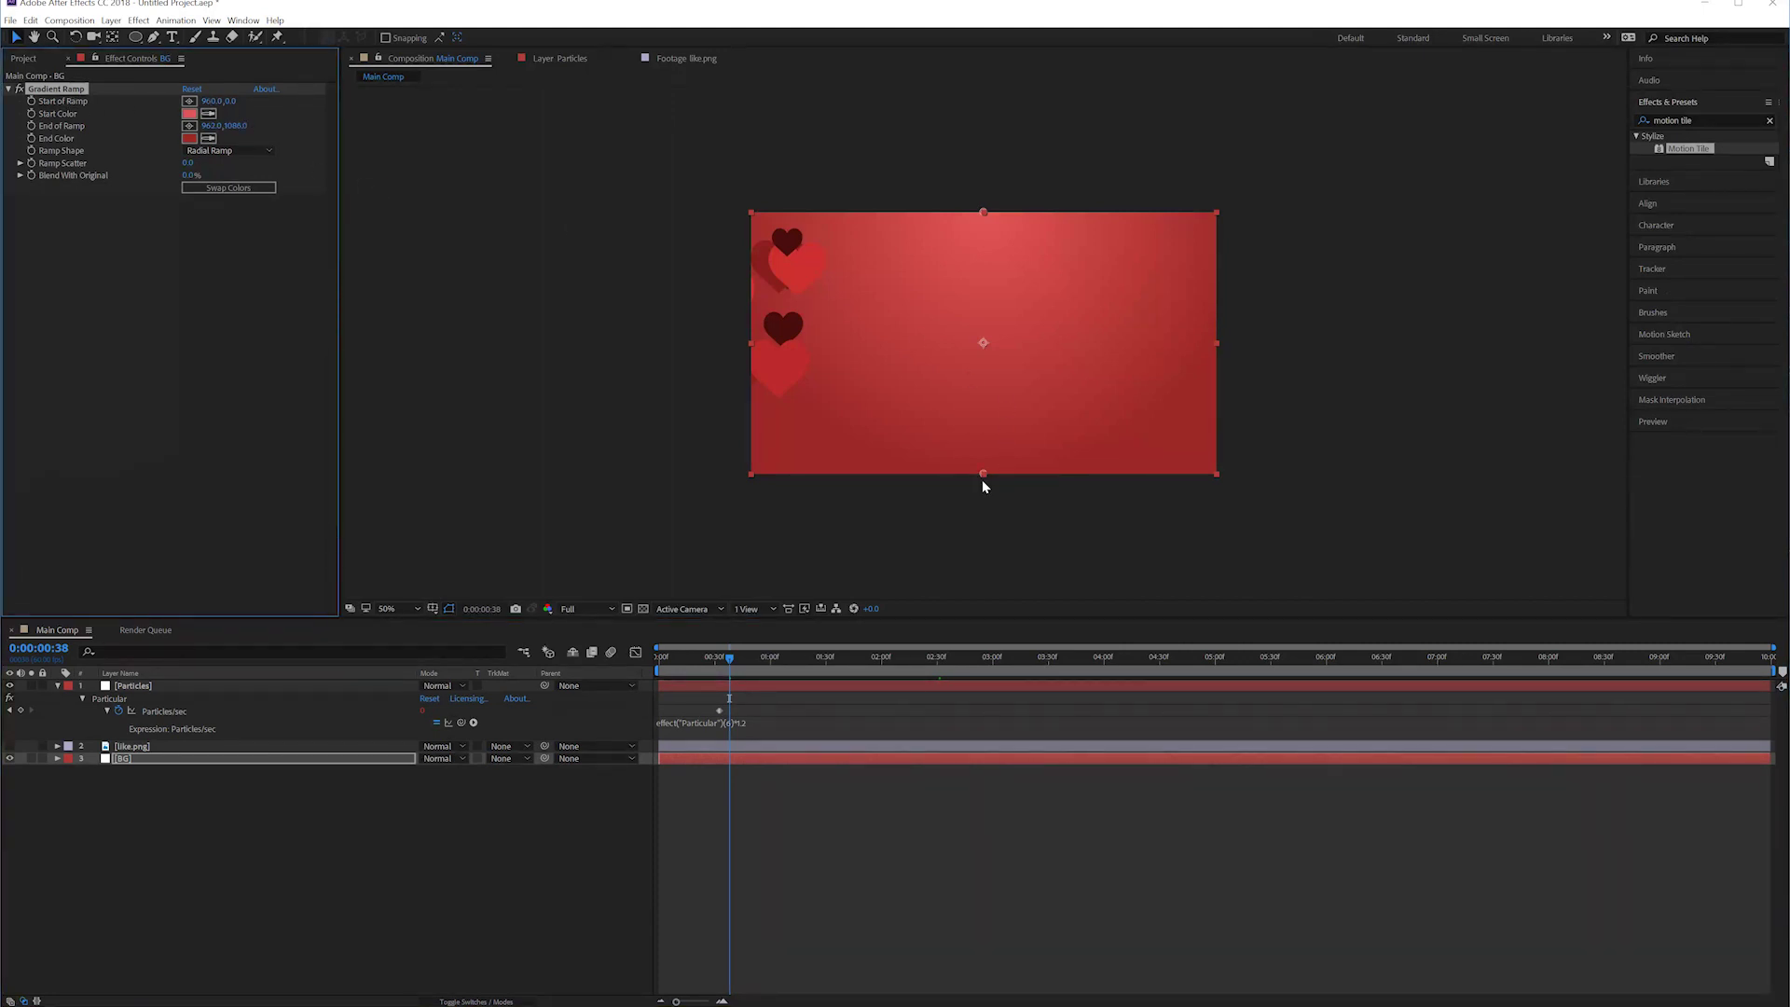
left_click_drag(984, 475, 1085, 515)
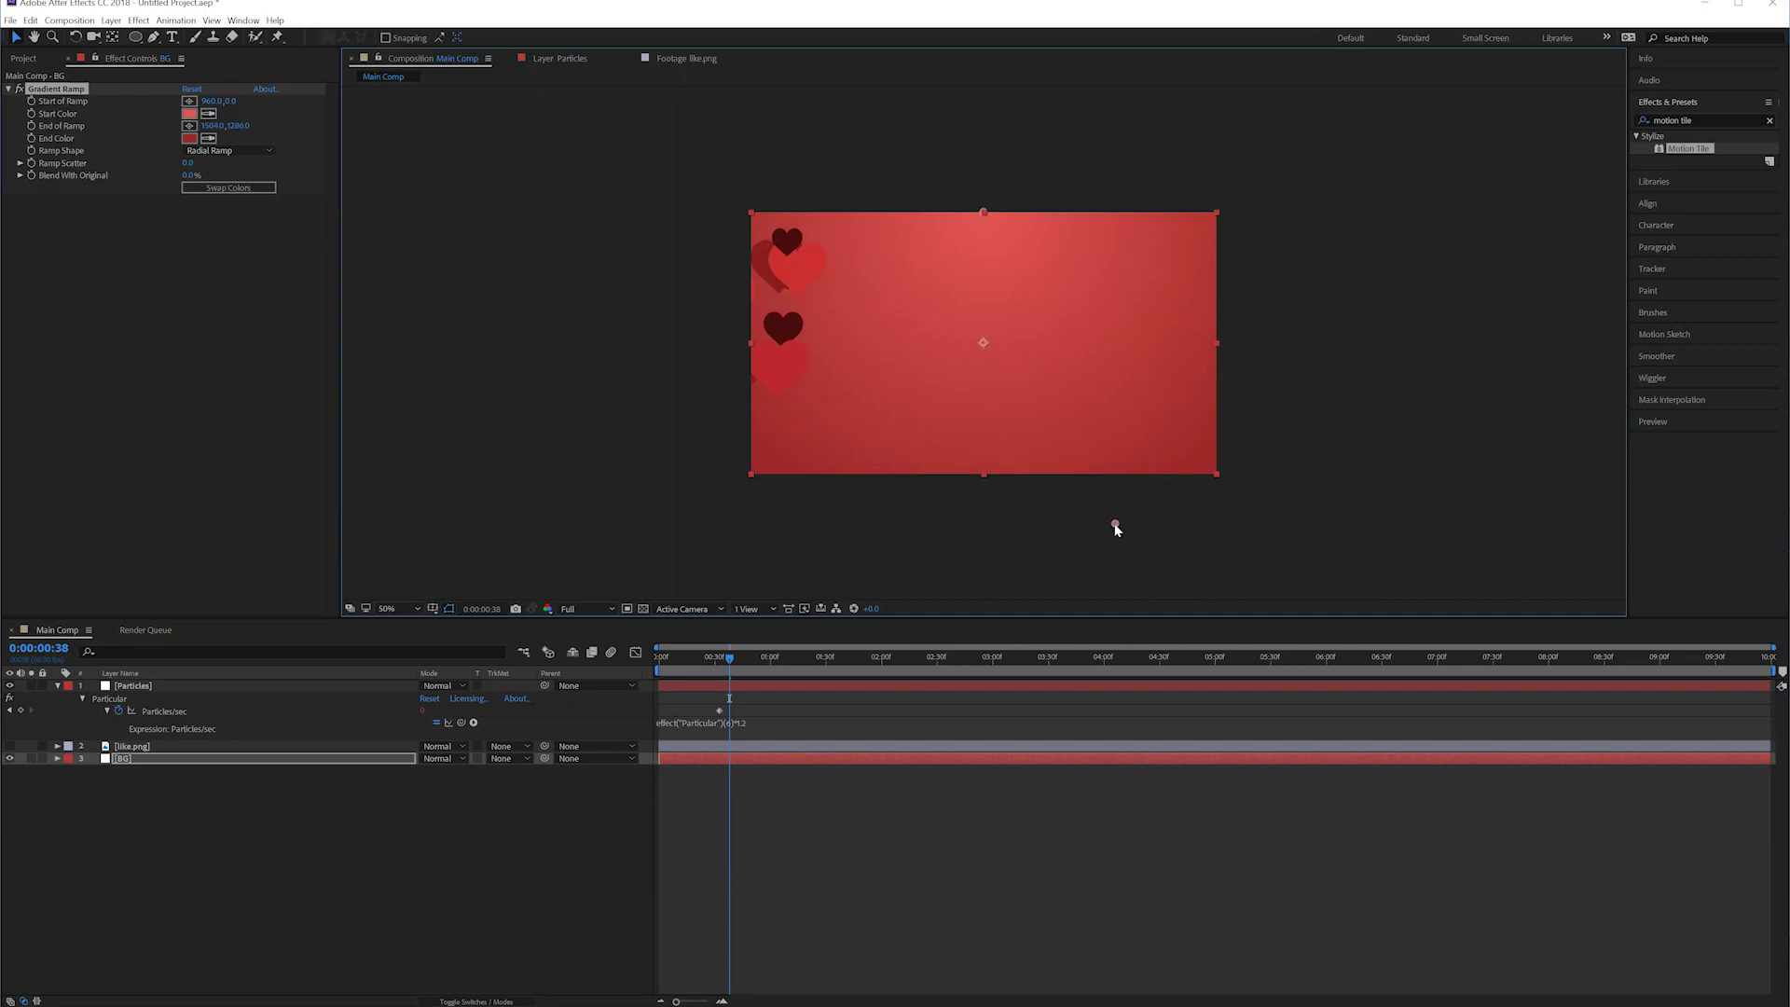
left_click(716, 716)
key("Home")
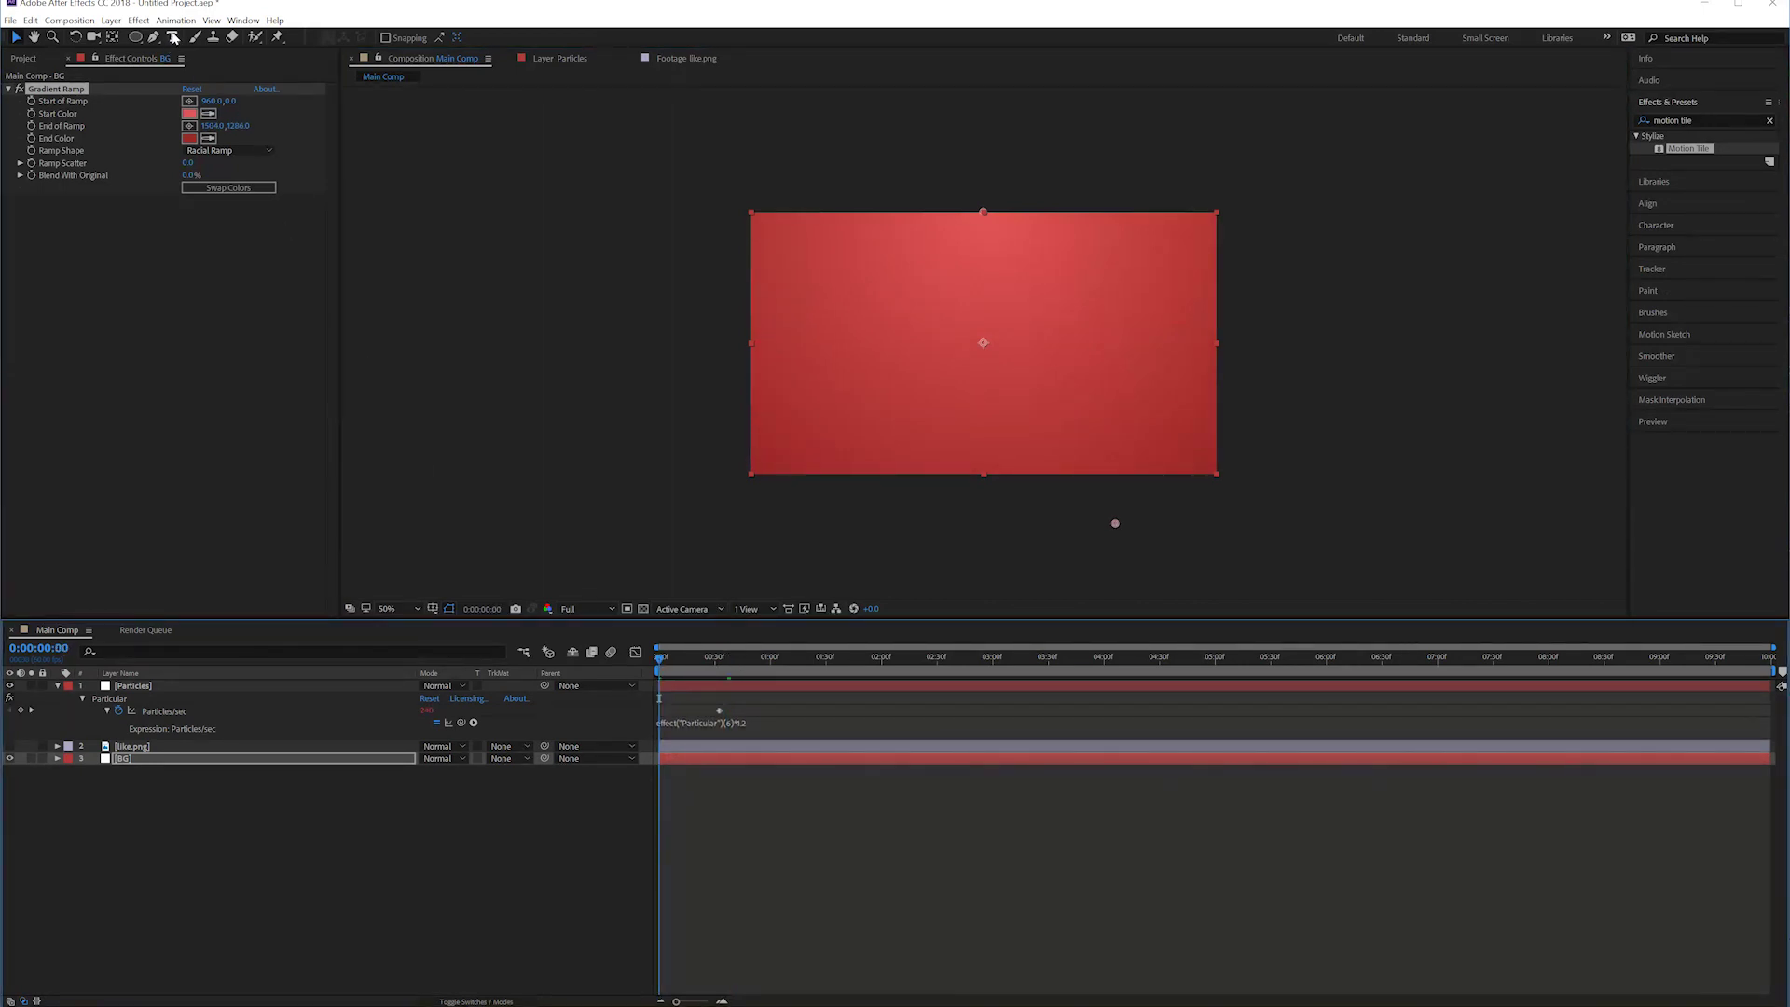
Create white TITLE text at 250 px and centre it in the composition
left_click(173, 38)
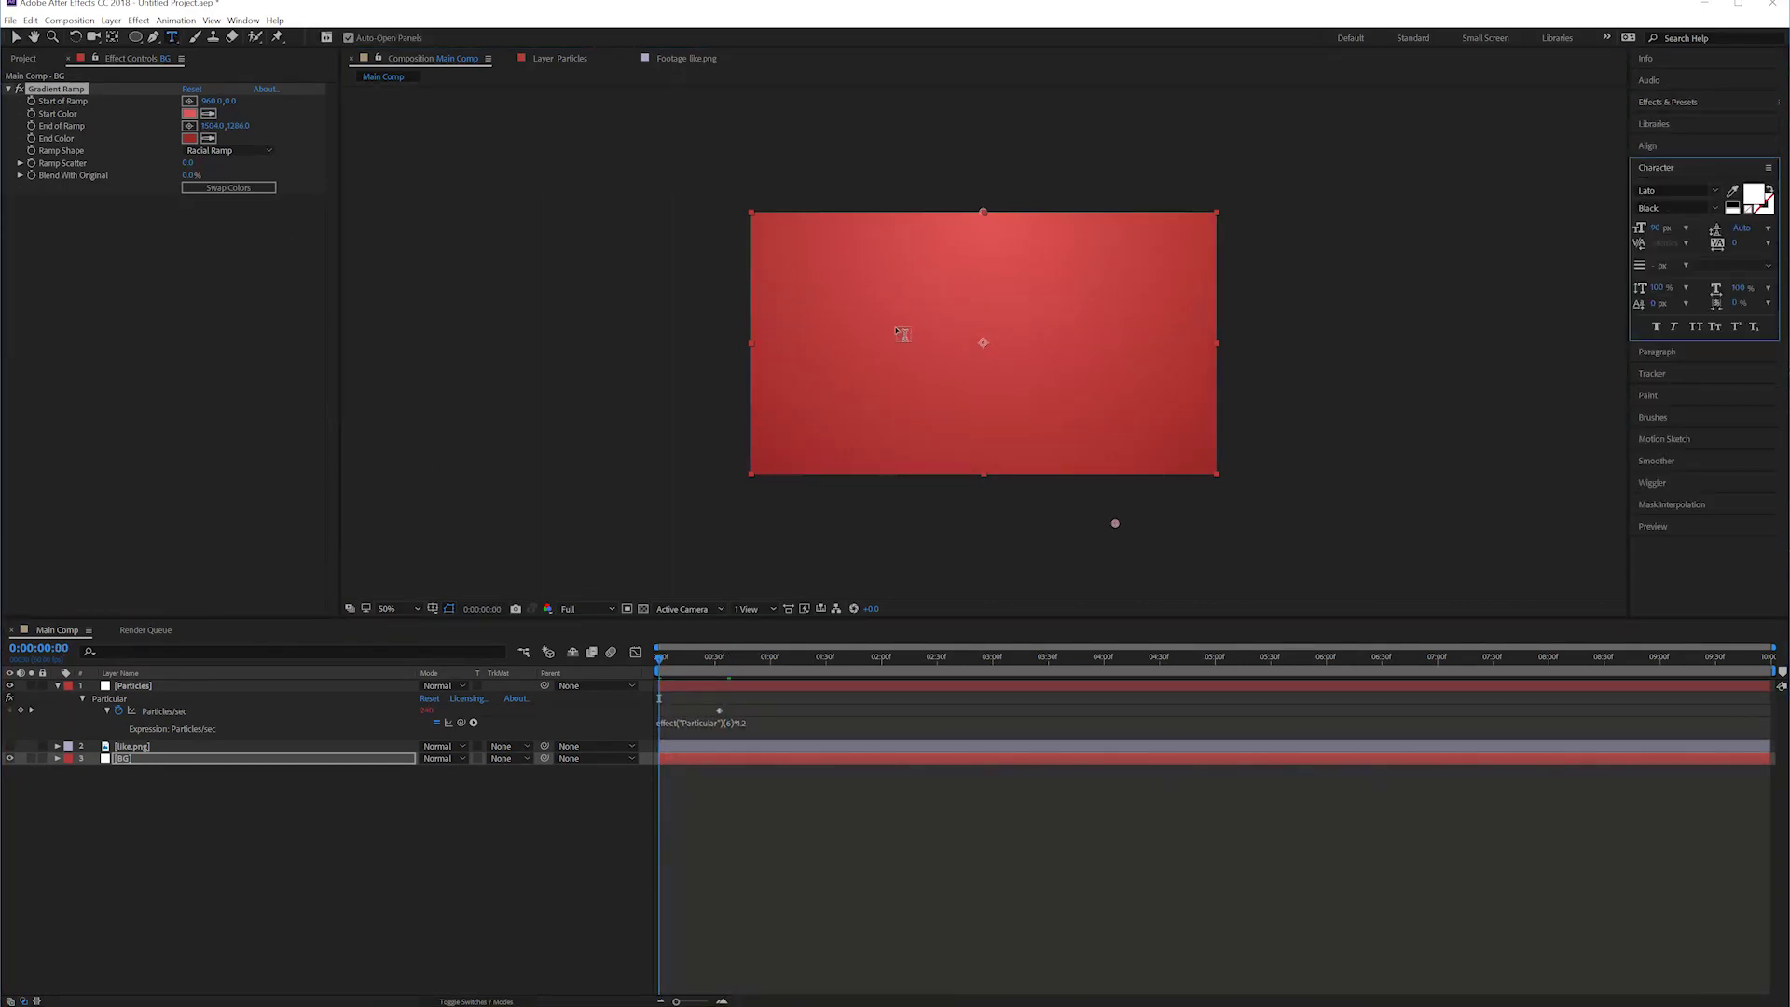
left_click(896, 328)
type("TITLE")
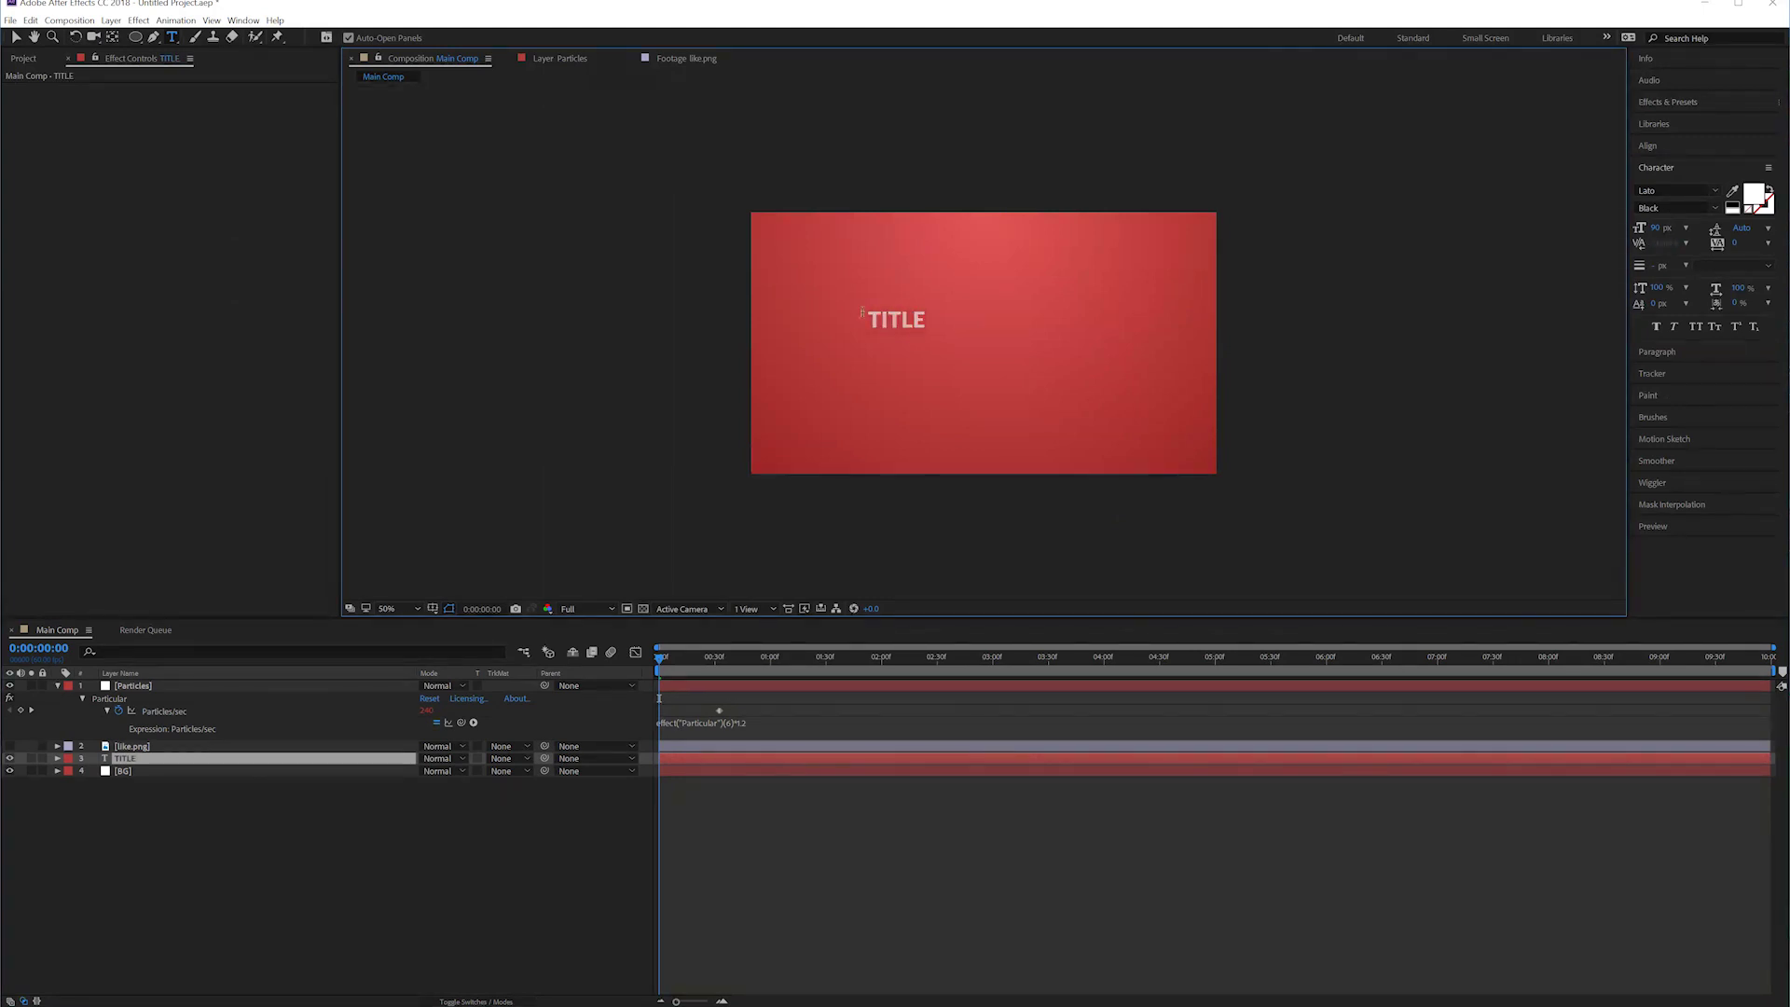
left_click(1660, 229)
key("shift+Up")
key("shift+Up")
key("shift+Up")
key("shift+Up")
key("shift+Up")
key("shift+Up")
key("shift+Up")
key("shift+Up")
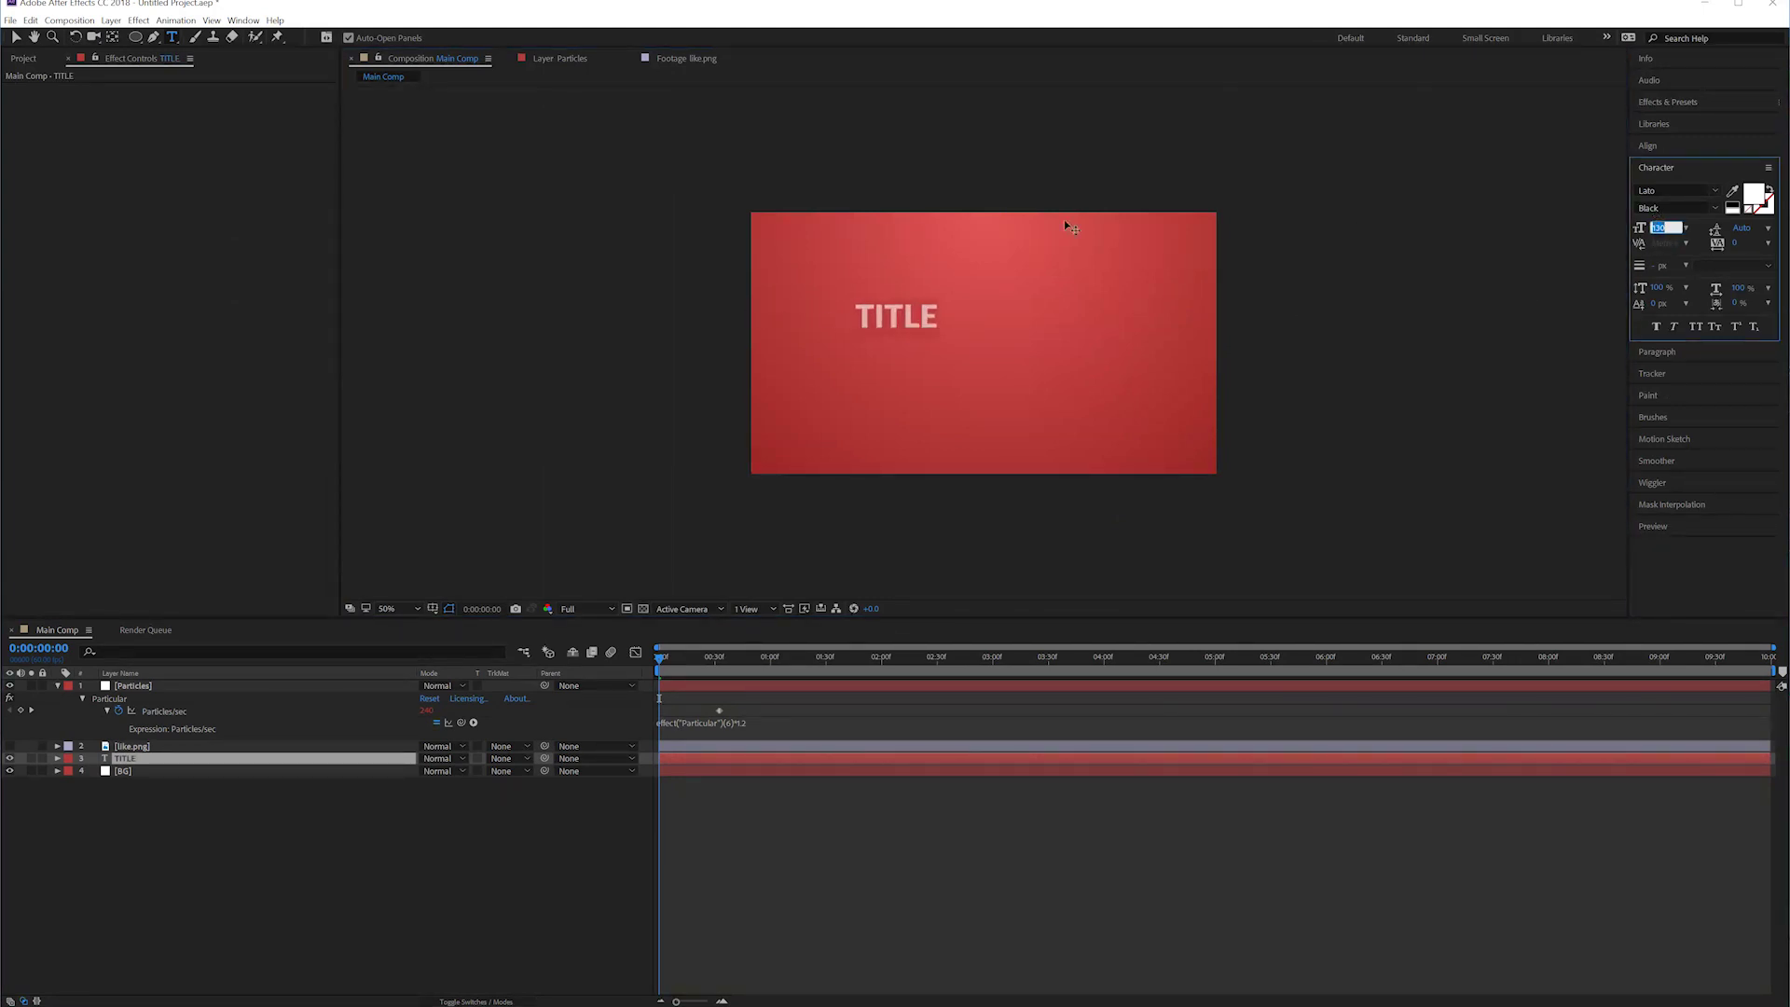
left_click(15, 37)
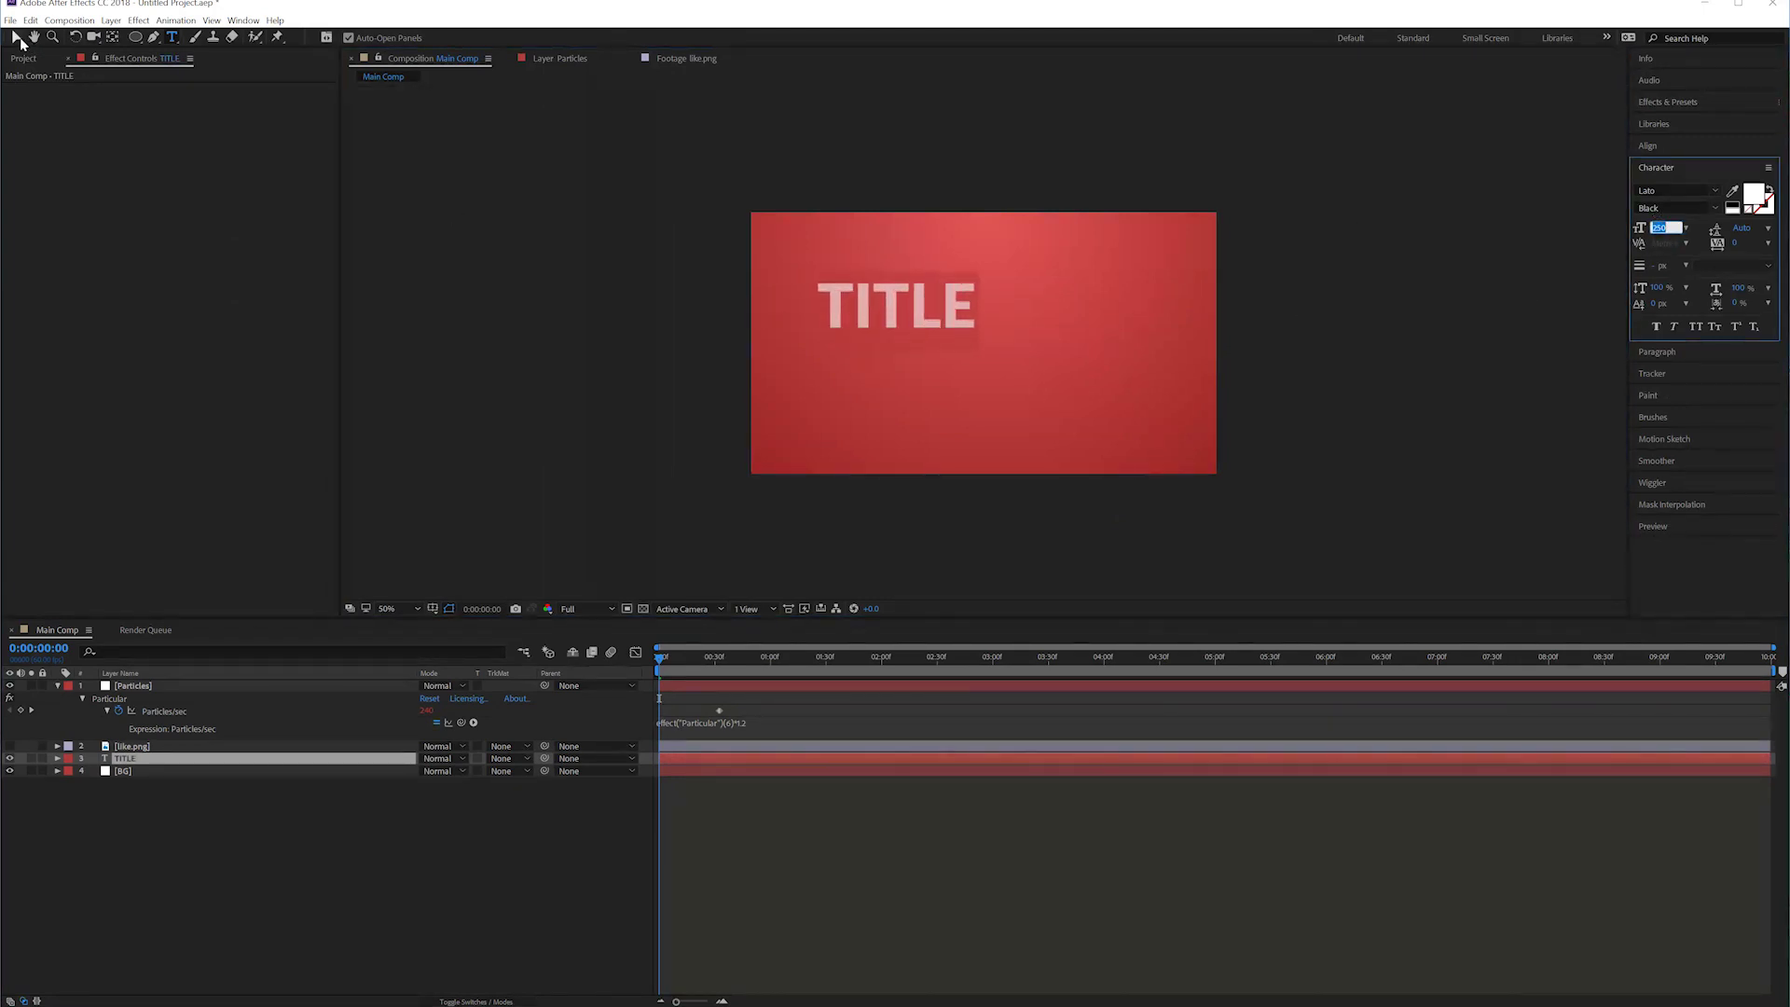
left_click_drag(895, 323, 968, 354)
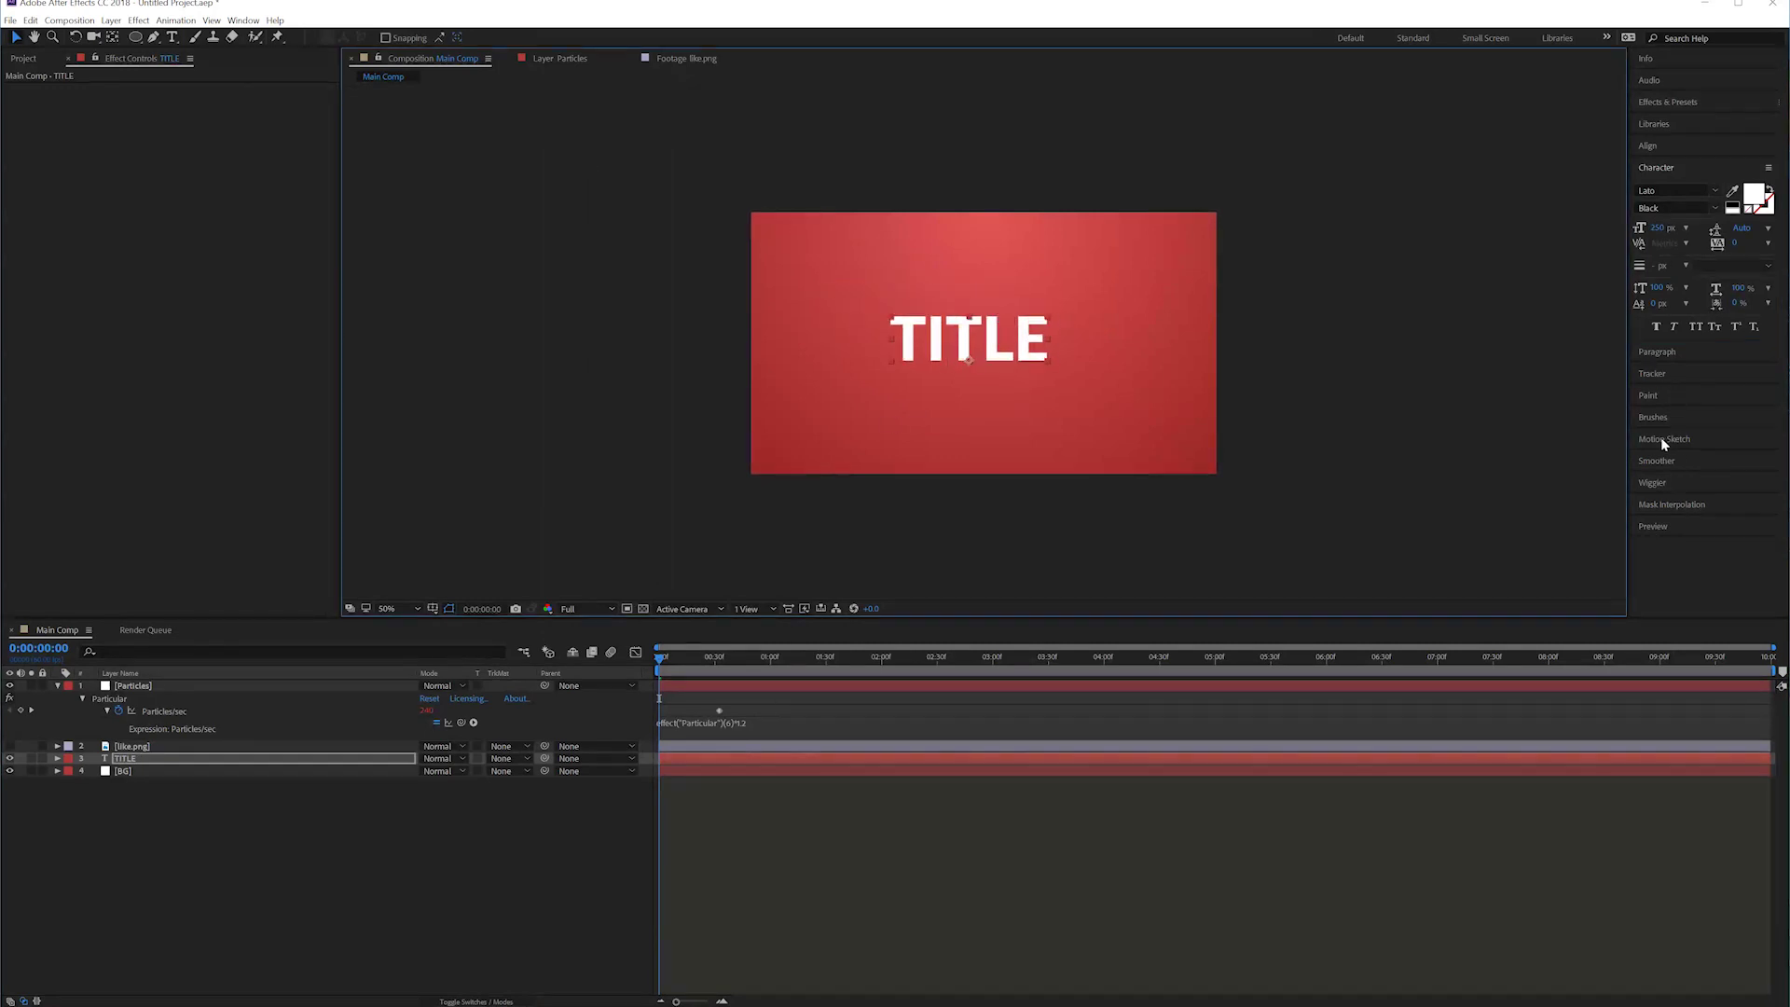
left_click(1651, 146)
left_click(1743, 182)
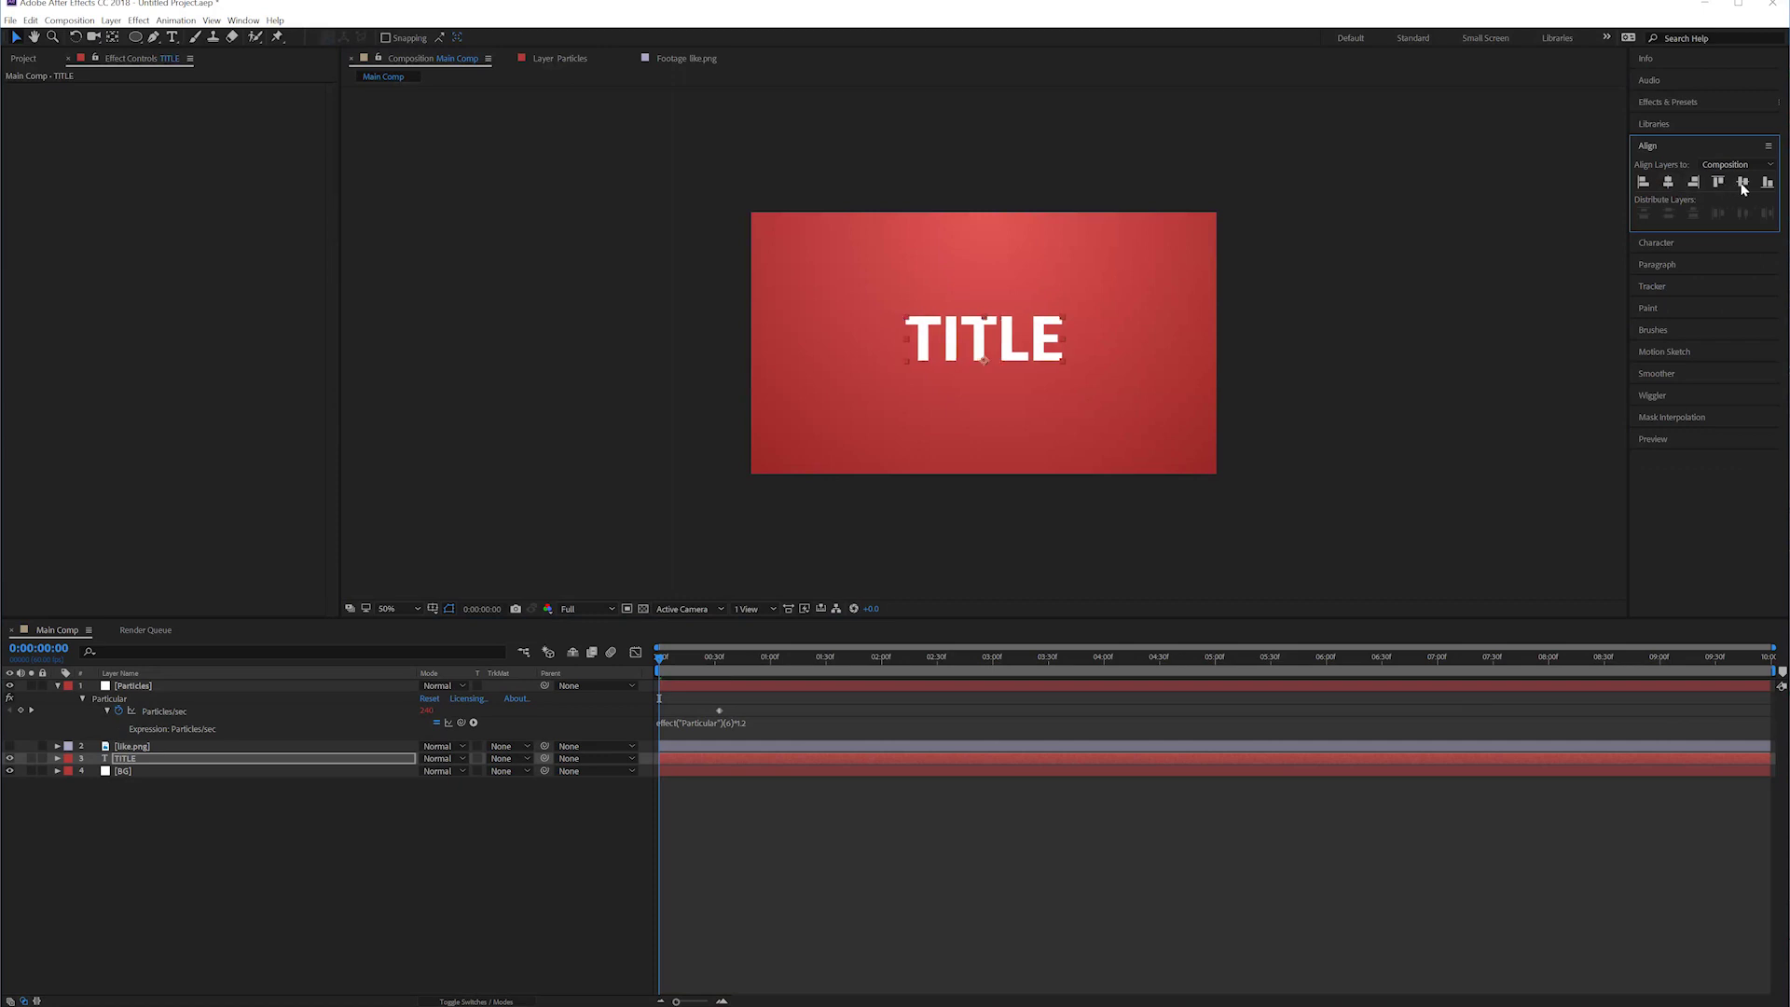
Duplicate TITLE as TITLE 2 and slide the copy to start around 4 seconds
left_click(680, 757)
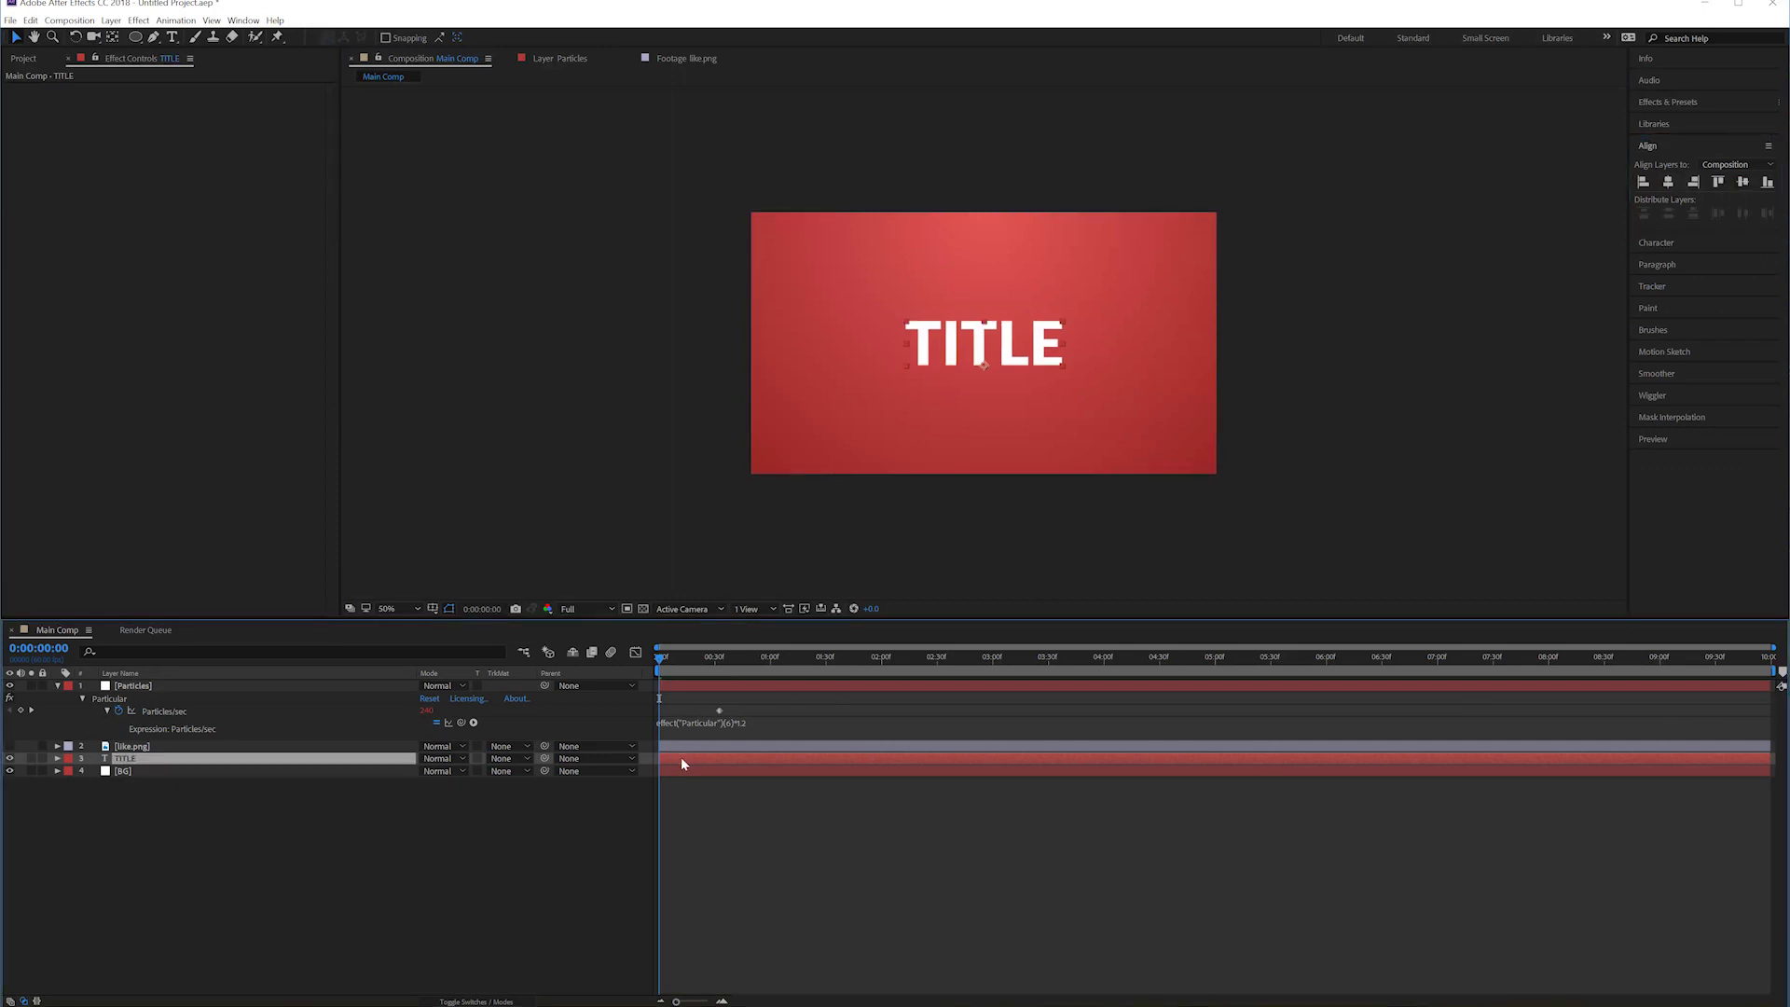
key("ctrl+d")
left_click_drag(681, 757, 1161, 770)
At the frame where hearts fill the screen, start TITLE 2 and end TITLE
left_click_drag(716, 658, 866, 681)
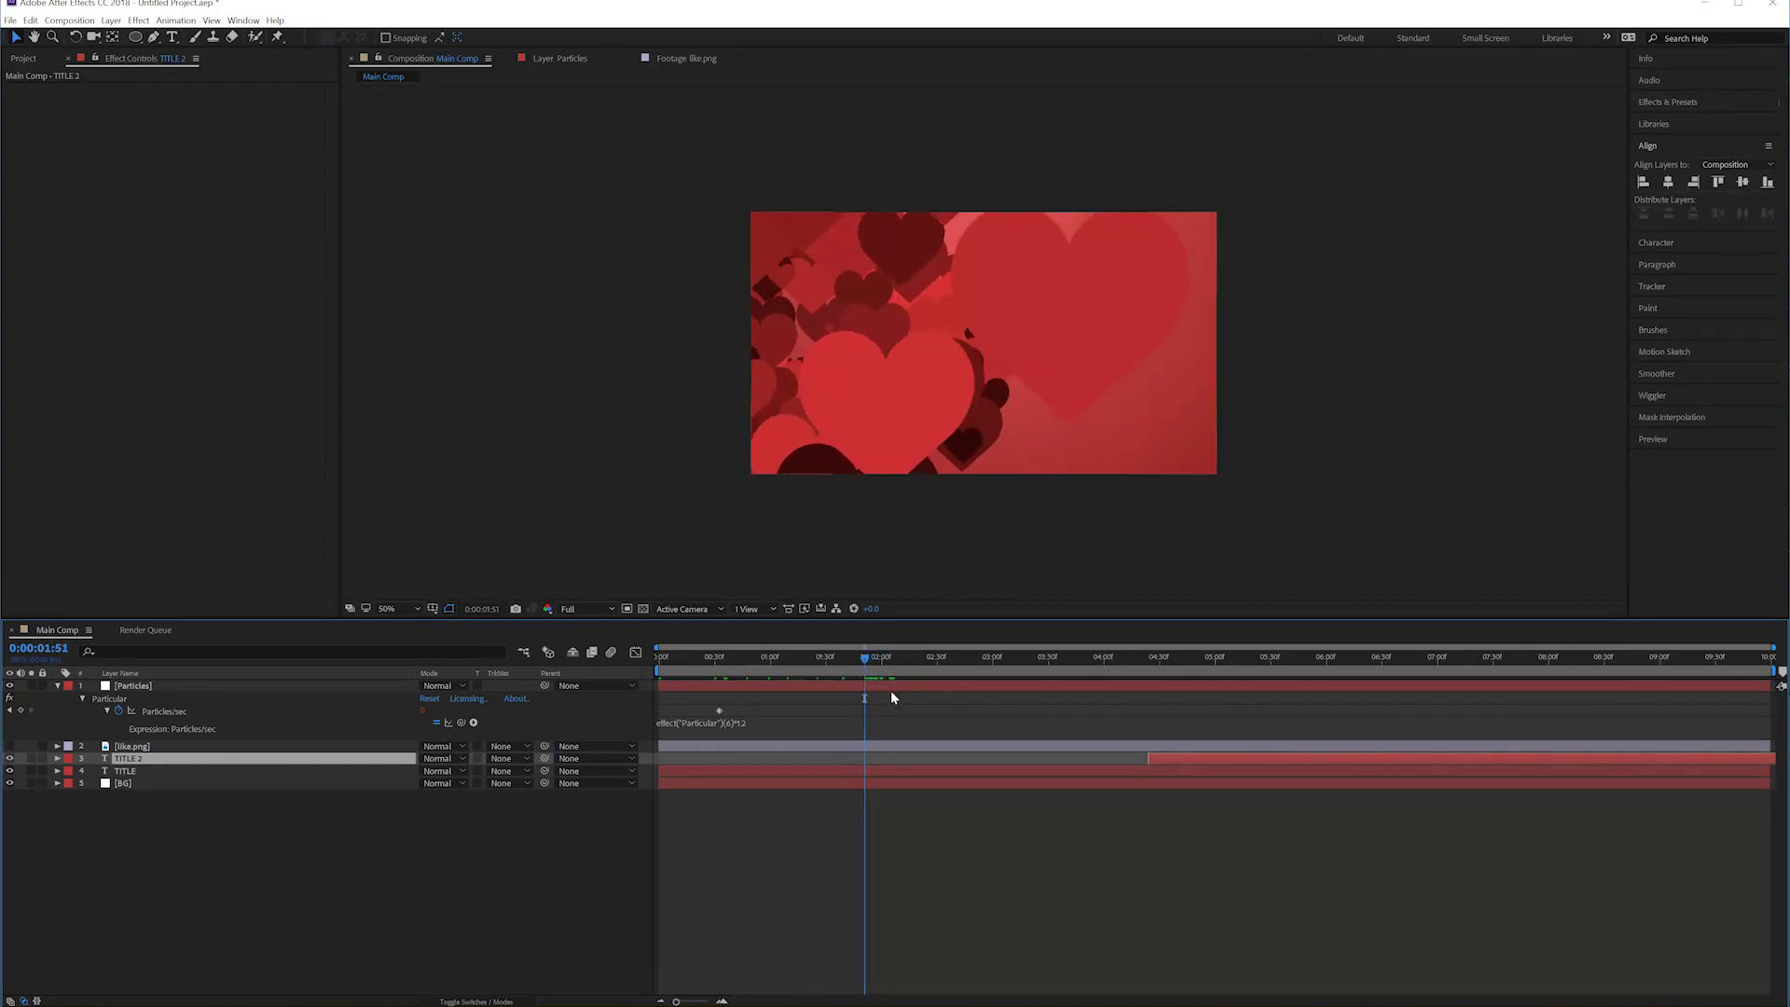
left_click_drag(1161, 762, 888, 775)
left_click(888, 776)
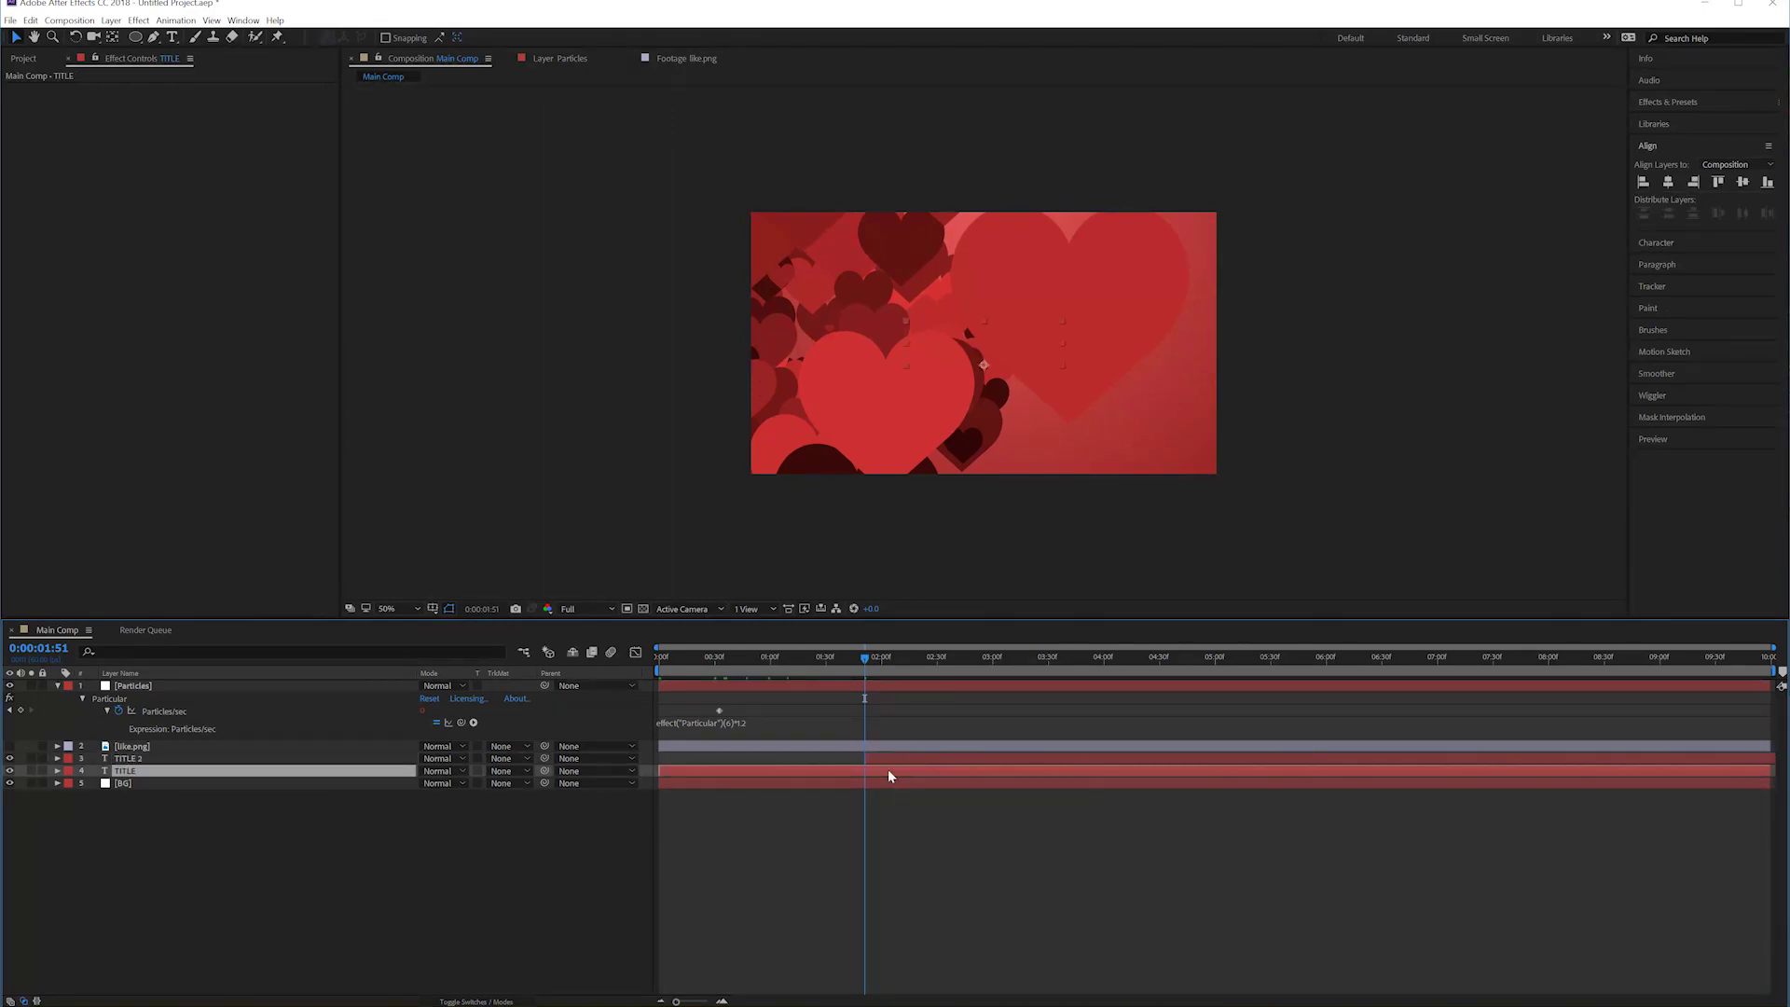
key("alt+]")
key("F2")
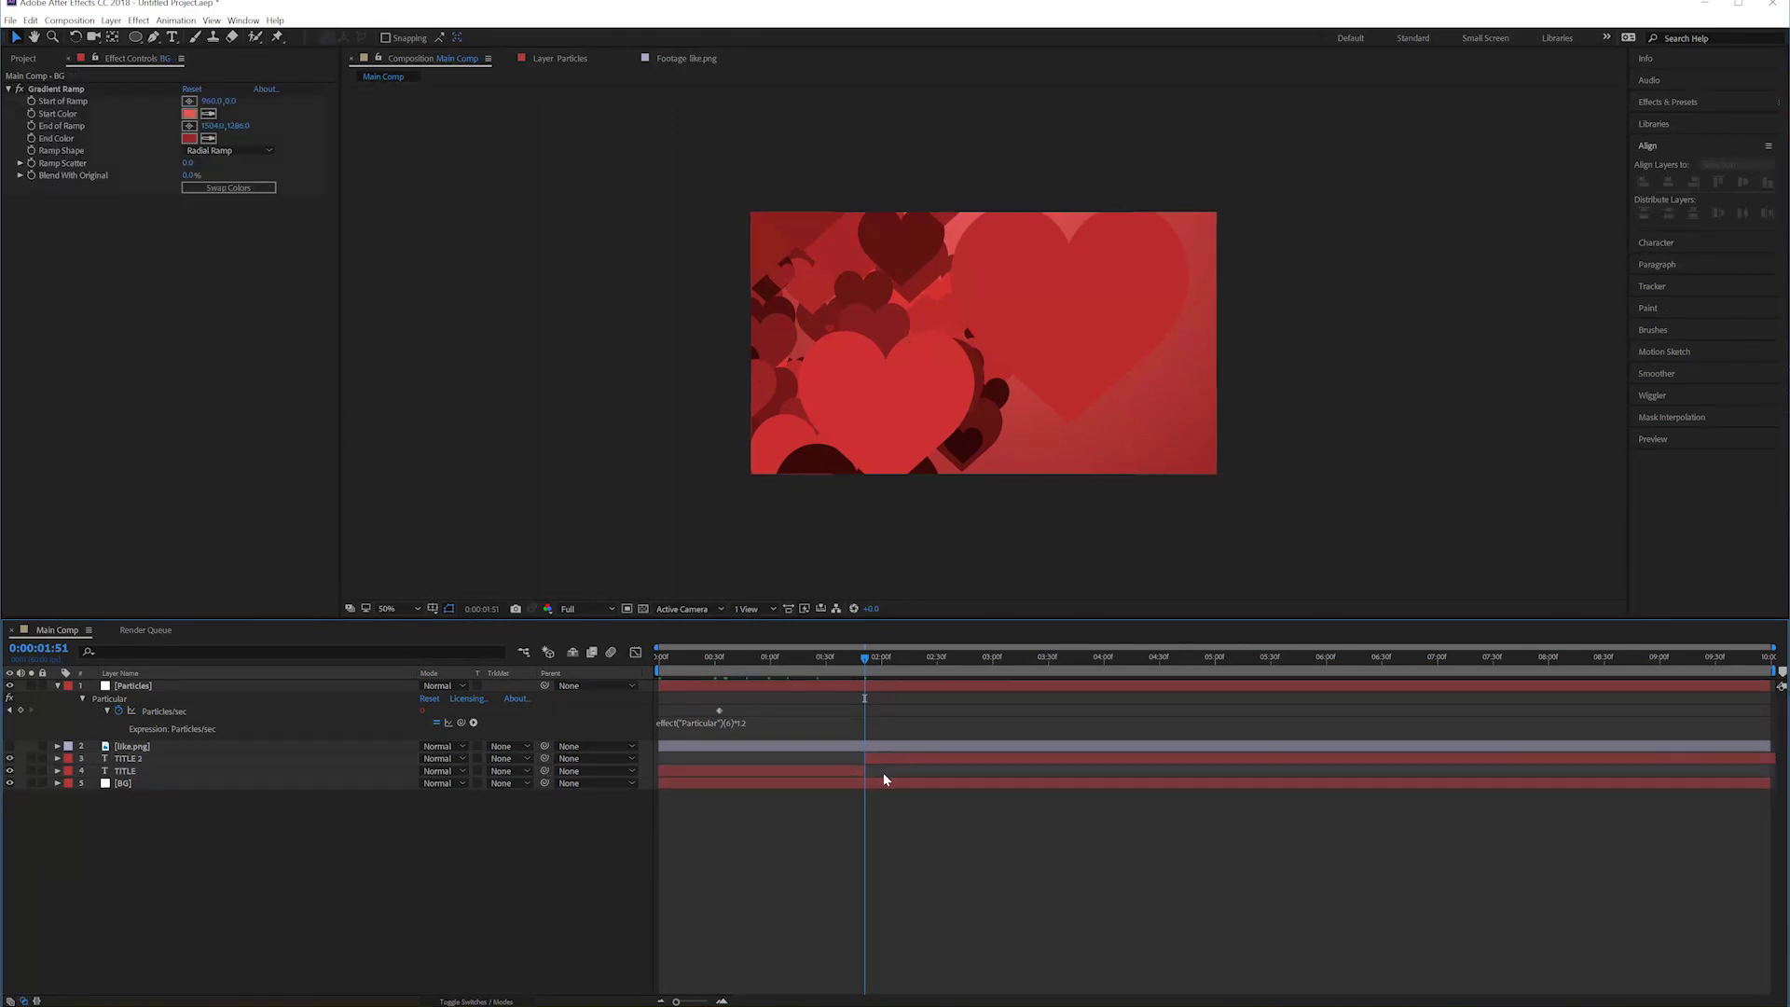
Change the duplicate layer's text to SUBSCRIBE and preview the transition
left_click(939, 759)
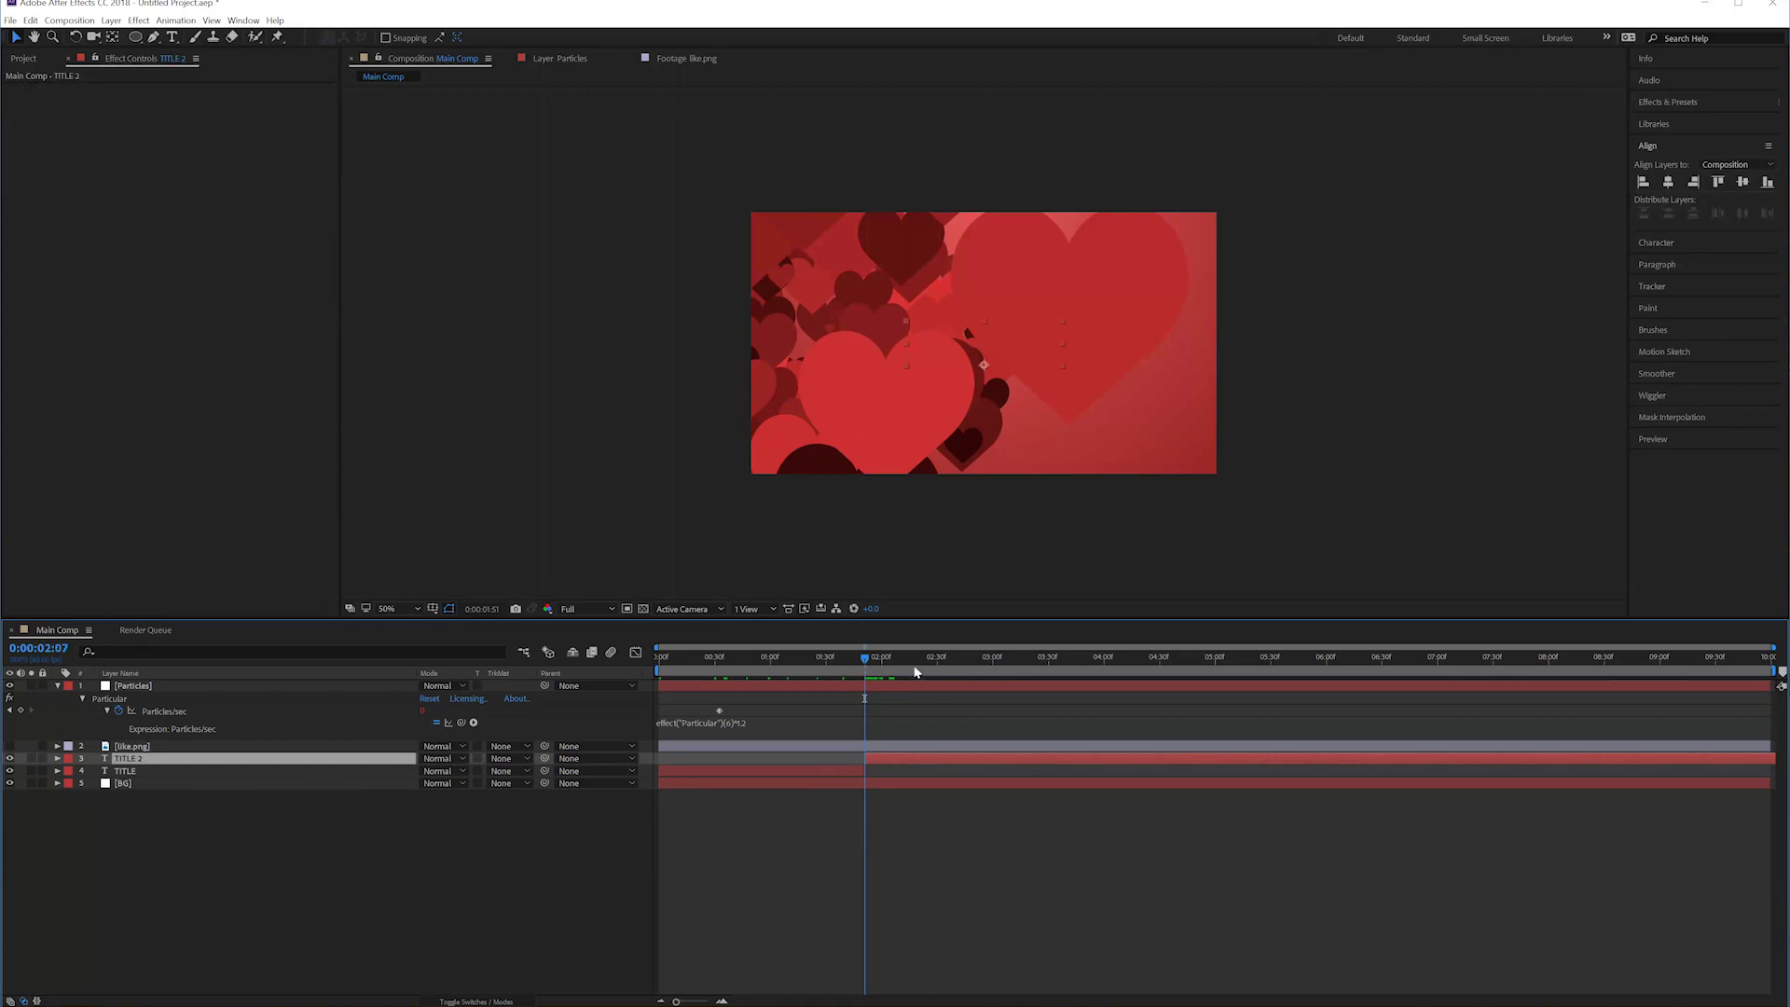
left_click_drag(940, 659, 1108, 658)
key("ctrl+t")
double_click(988, 350)
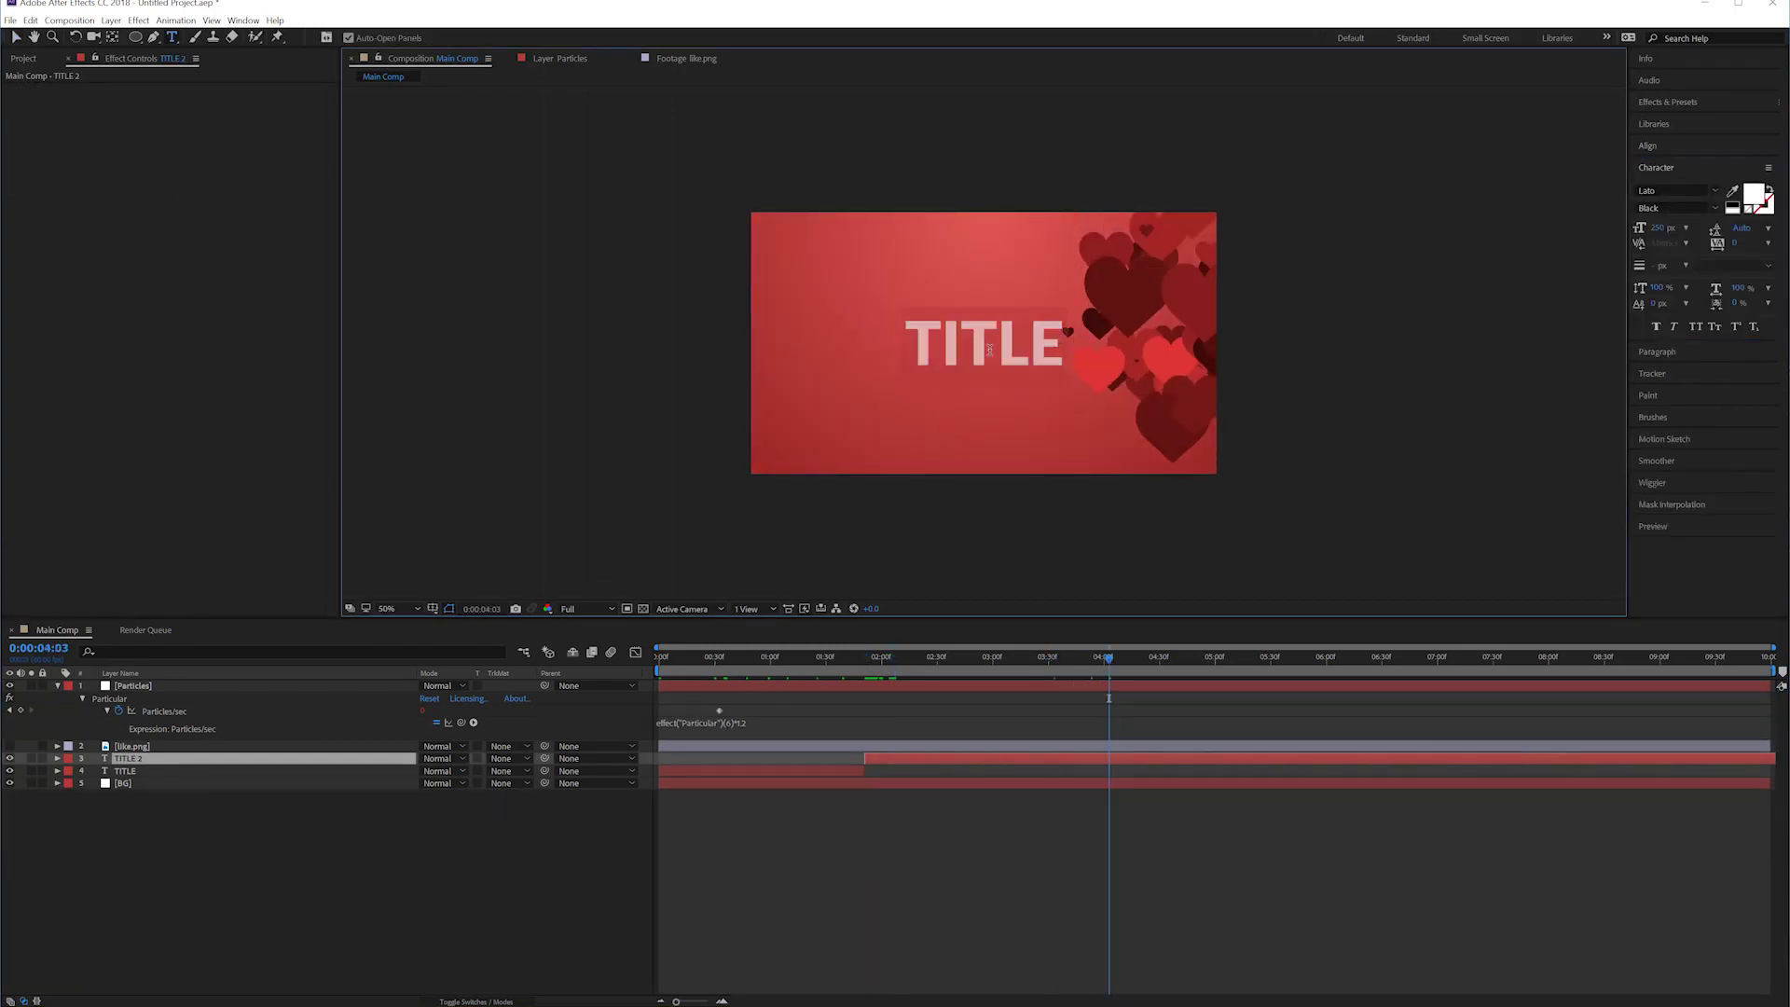
type("SUBSCRIBE")
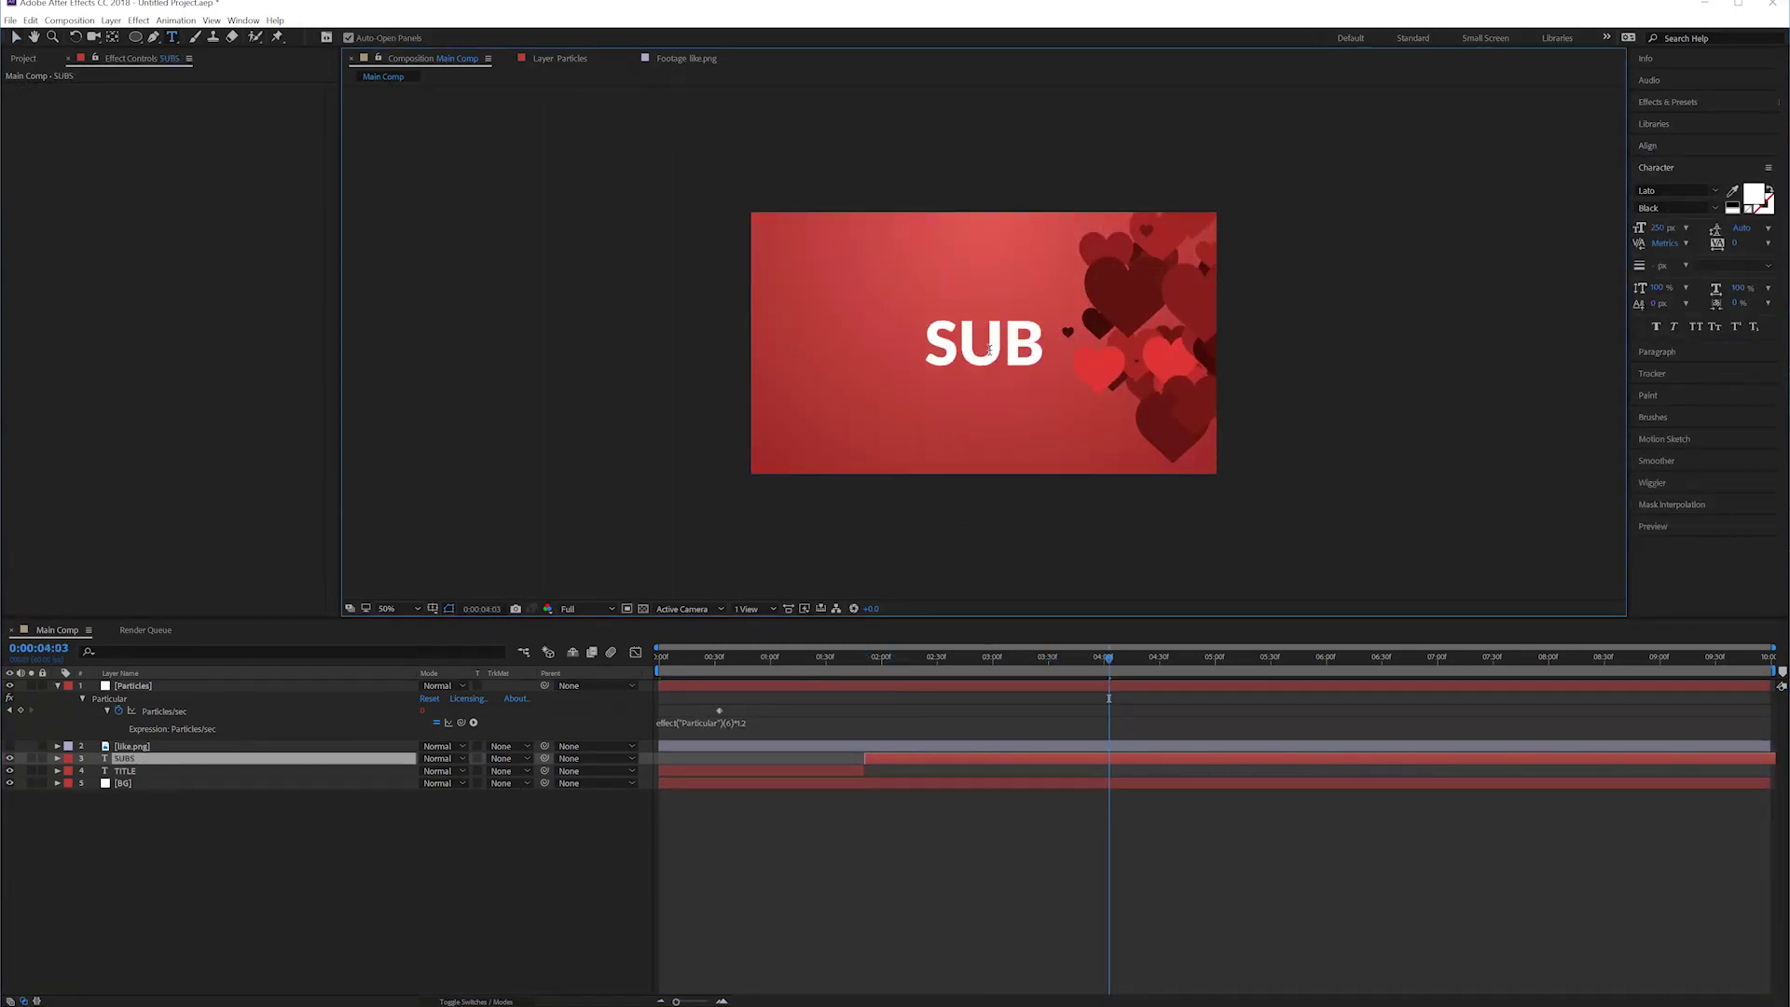
left_click(1103, 841)
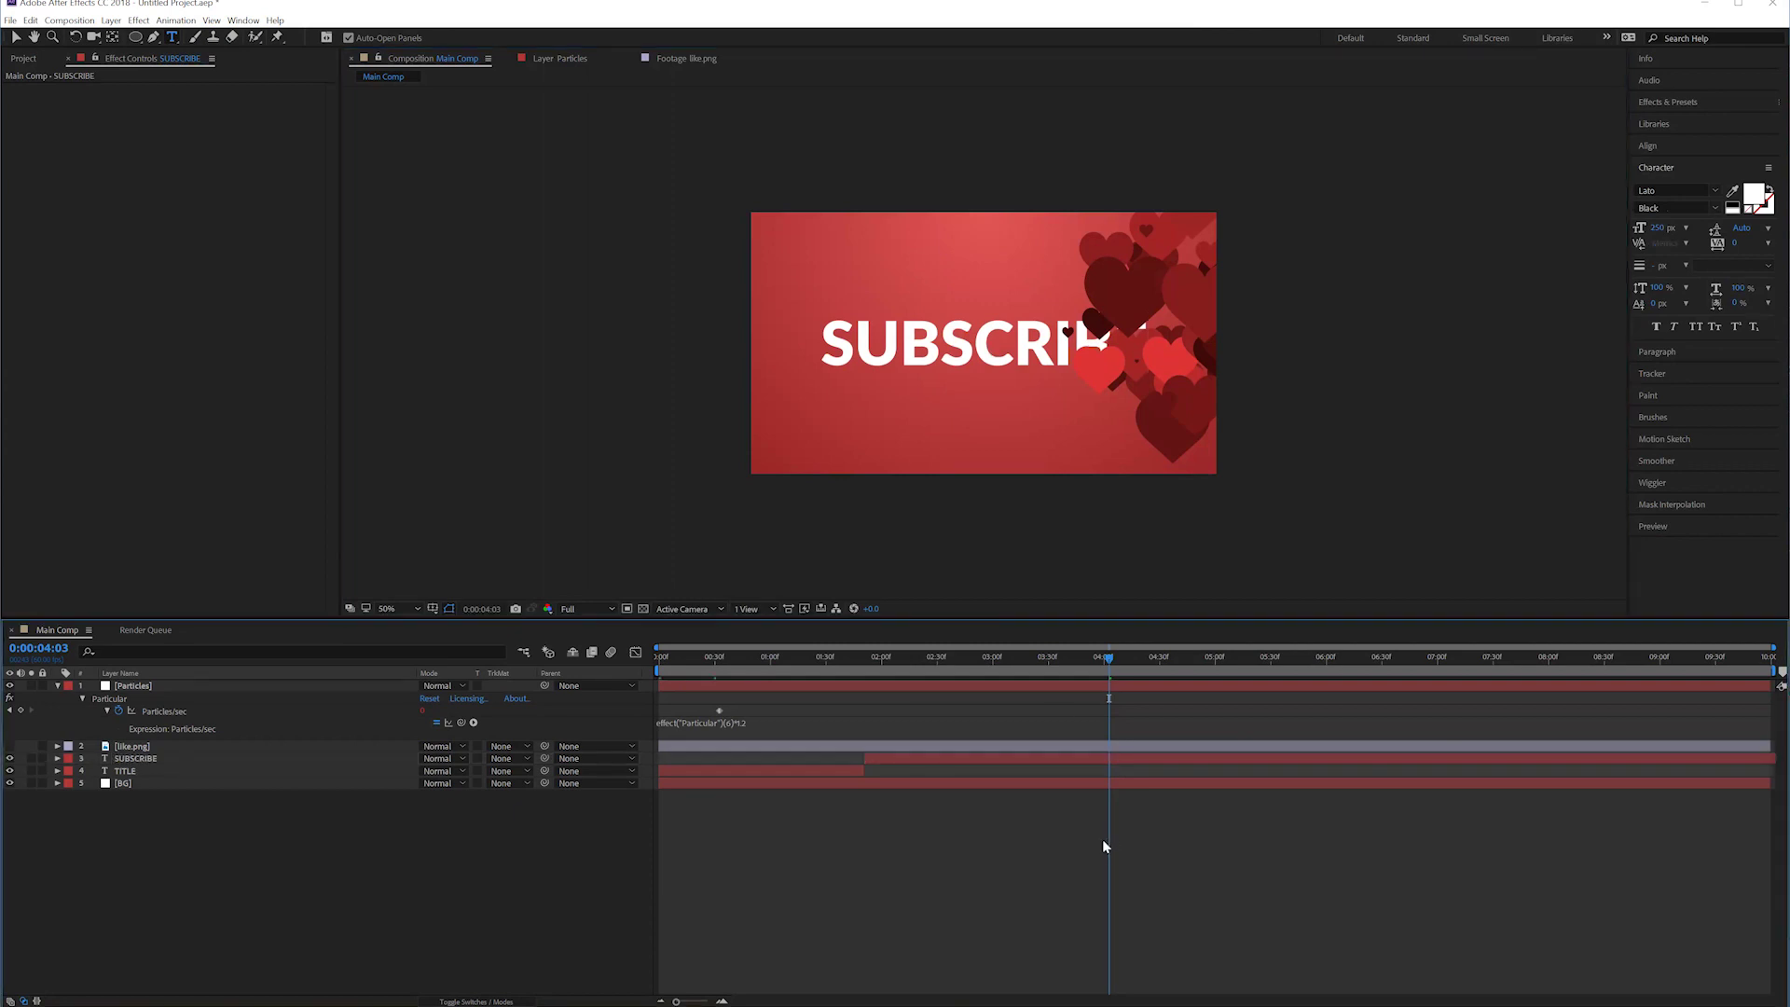
key("space")
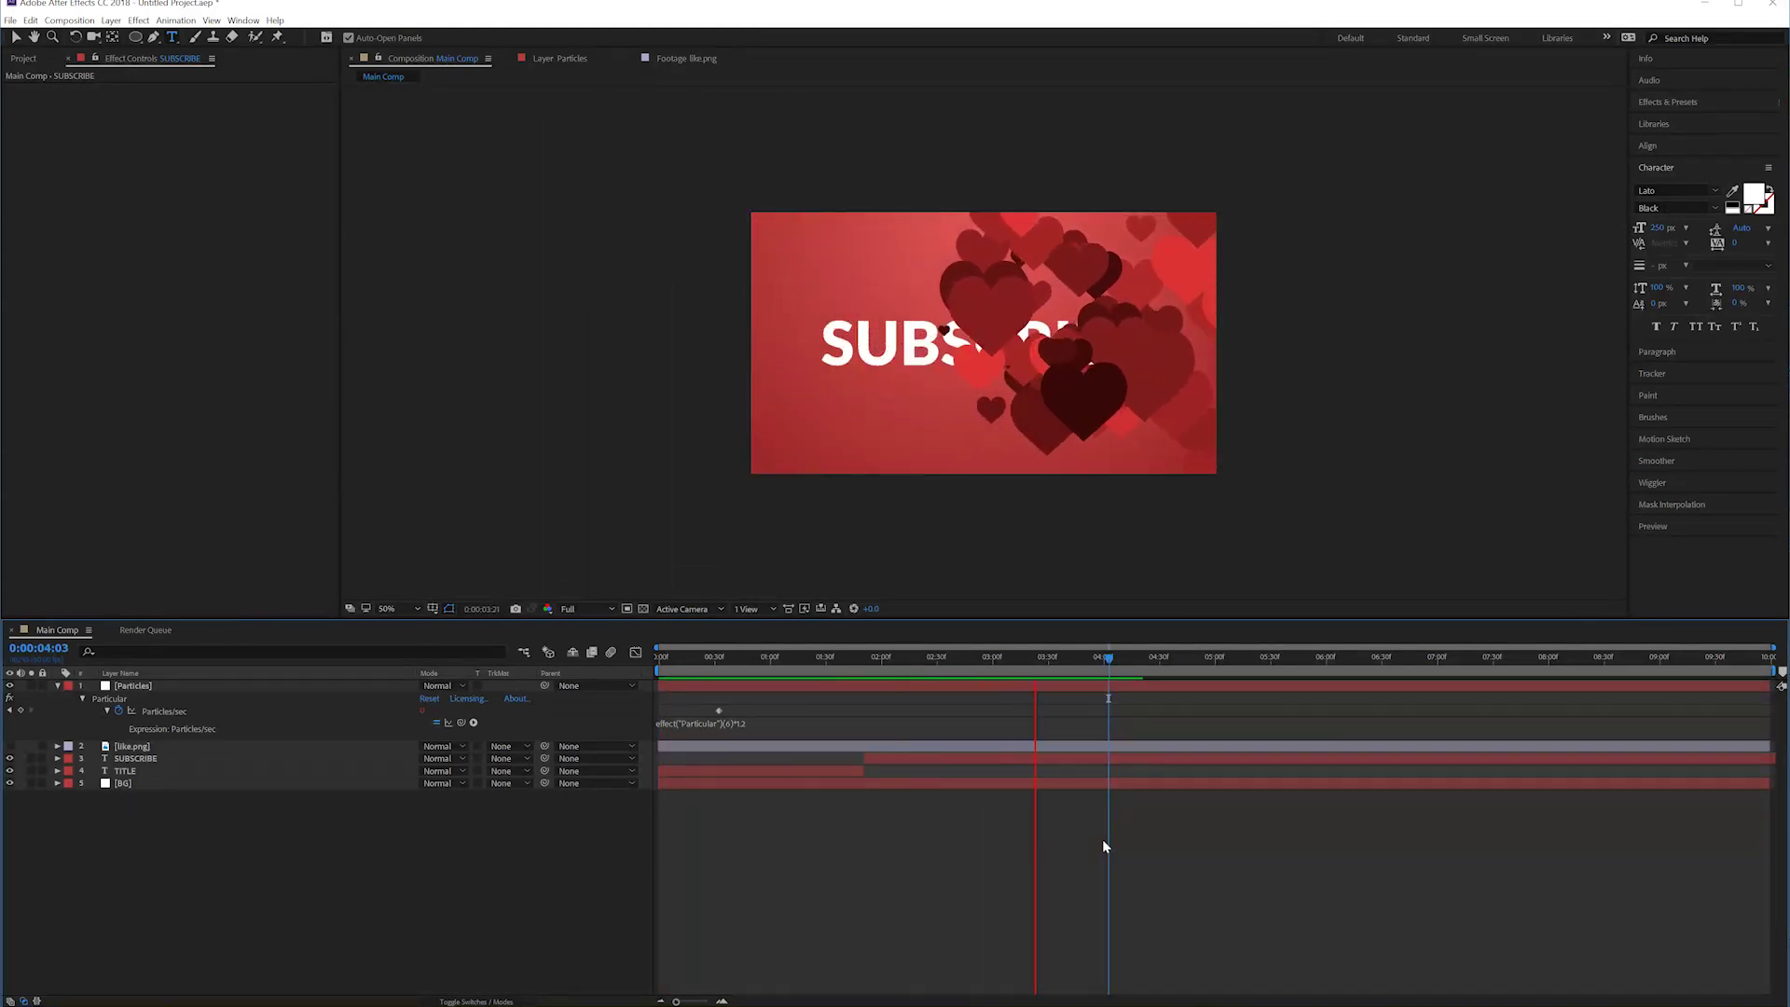
Set the Particles layer's Physics > Air Wind X to 2500 and preview the faster hearts
left_click_drag(907, 658, 878, 667)
left_click(881, 690)
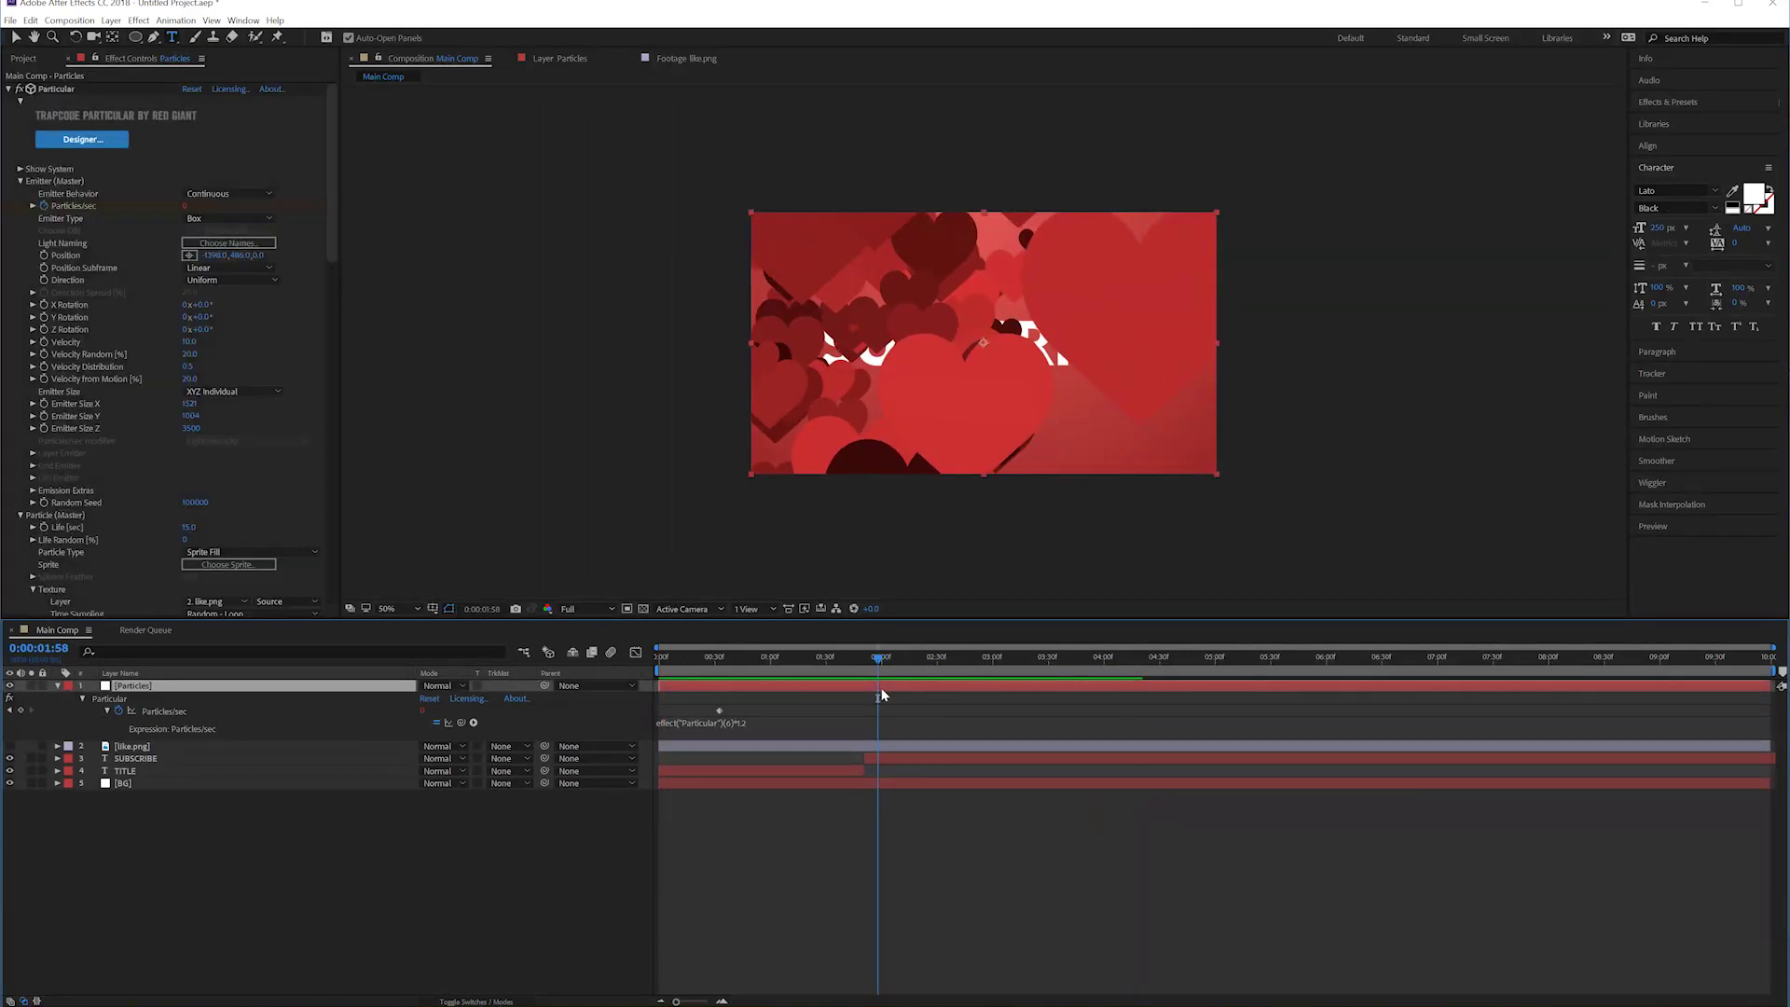
left_click_drag(333, 177, 322, 584)
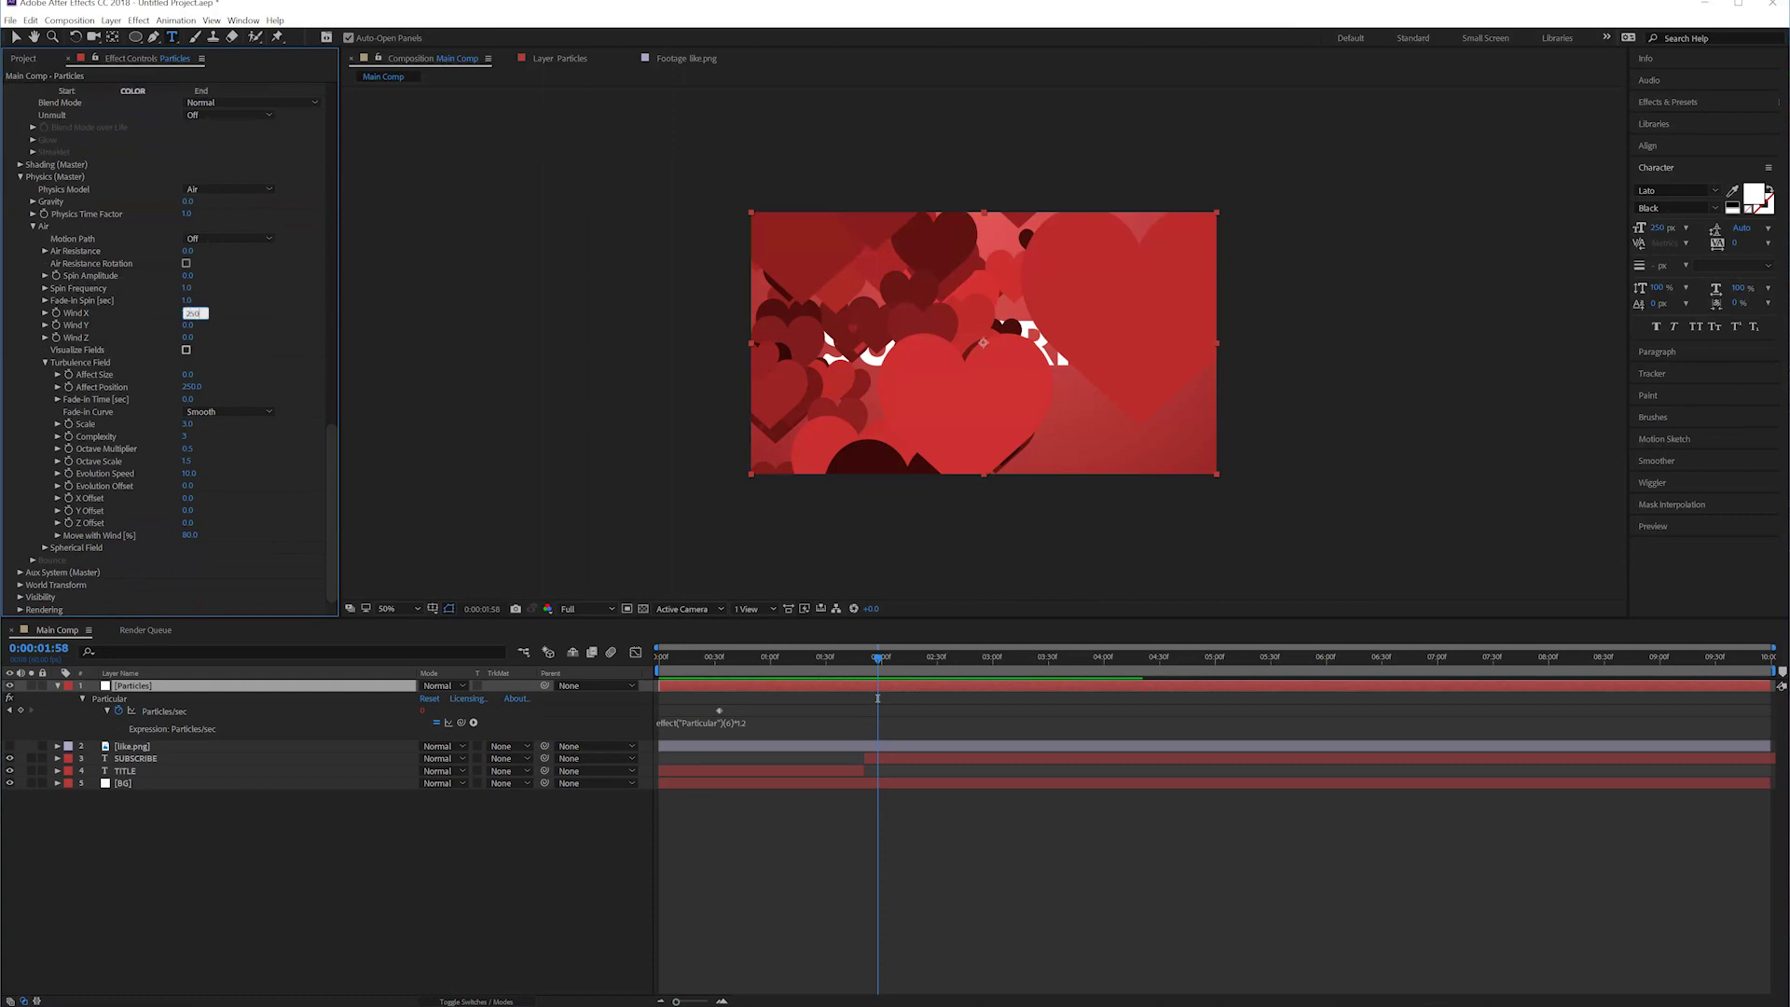
key("Return")
left_click(1022, 872)
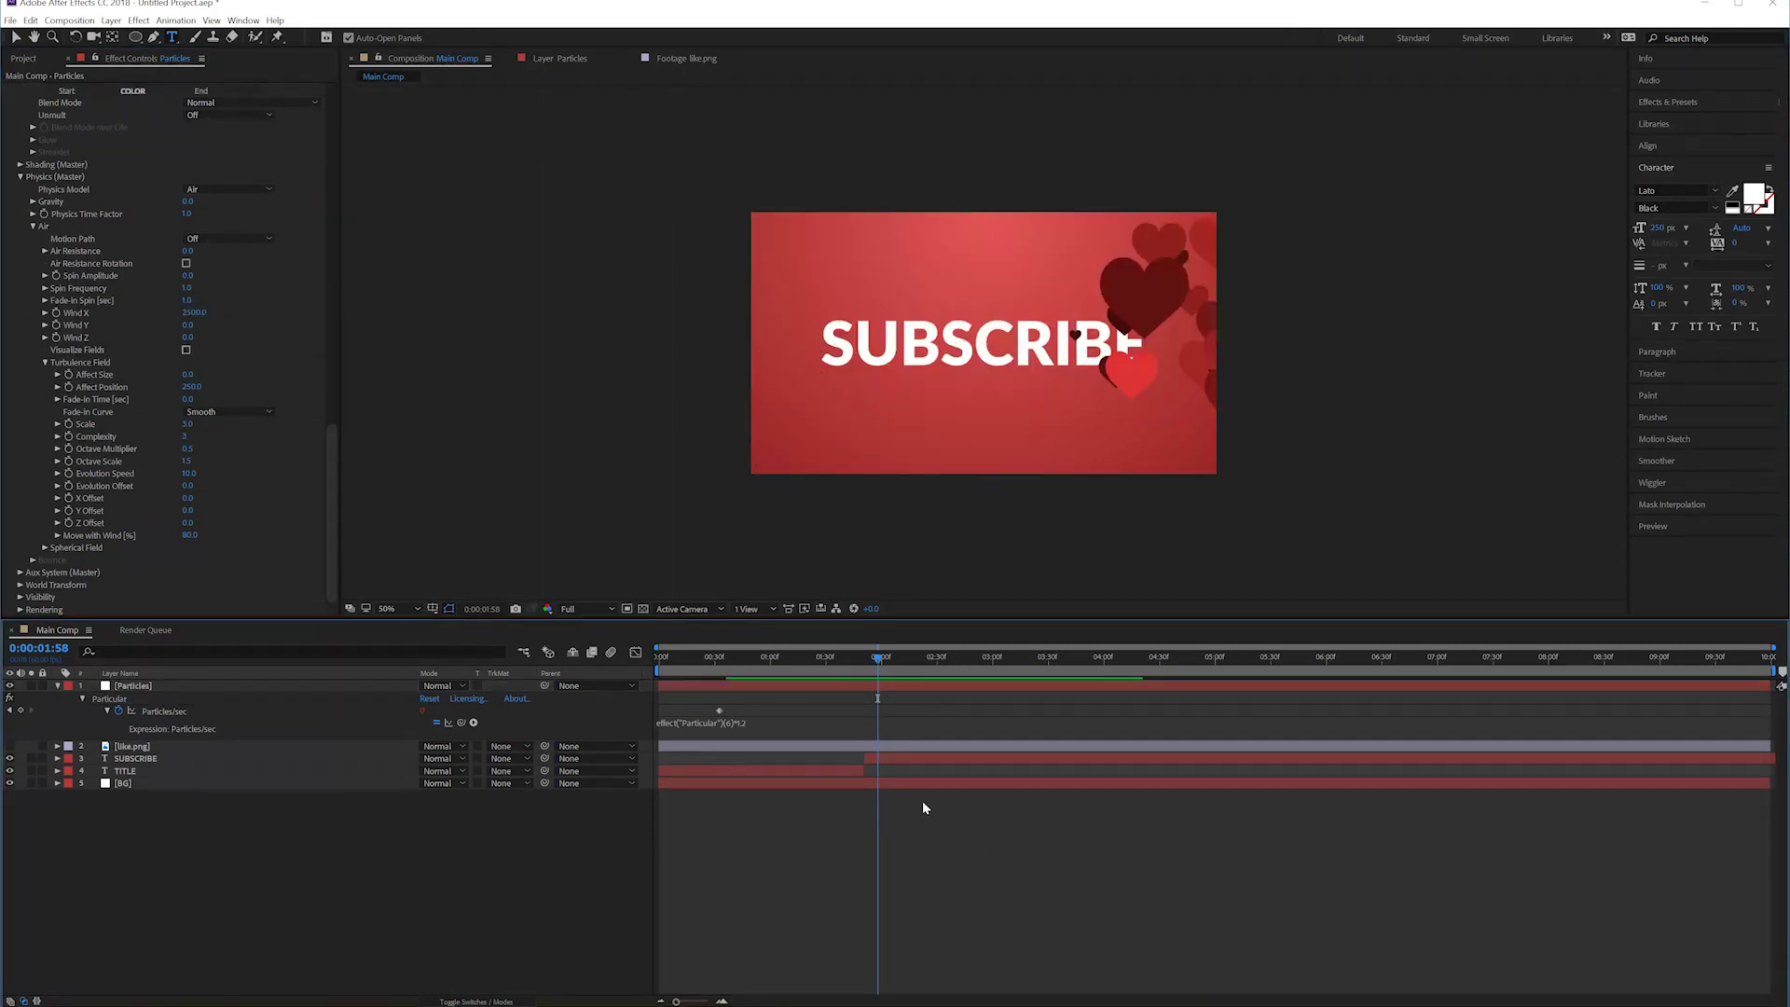
left_click_drag(793, 655, 931, 700)
key("space")
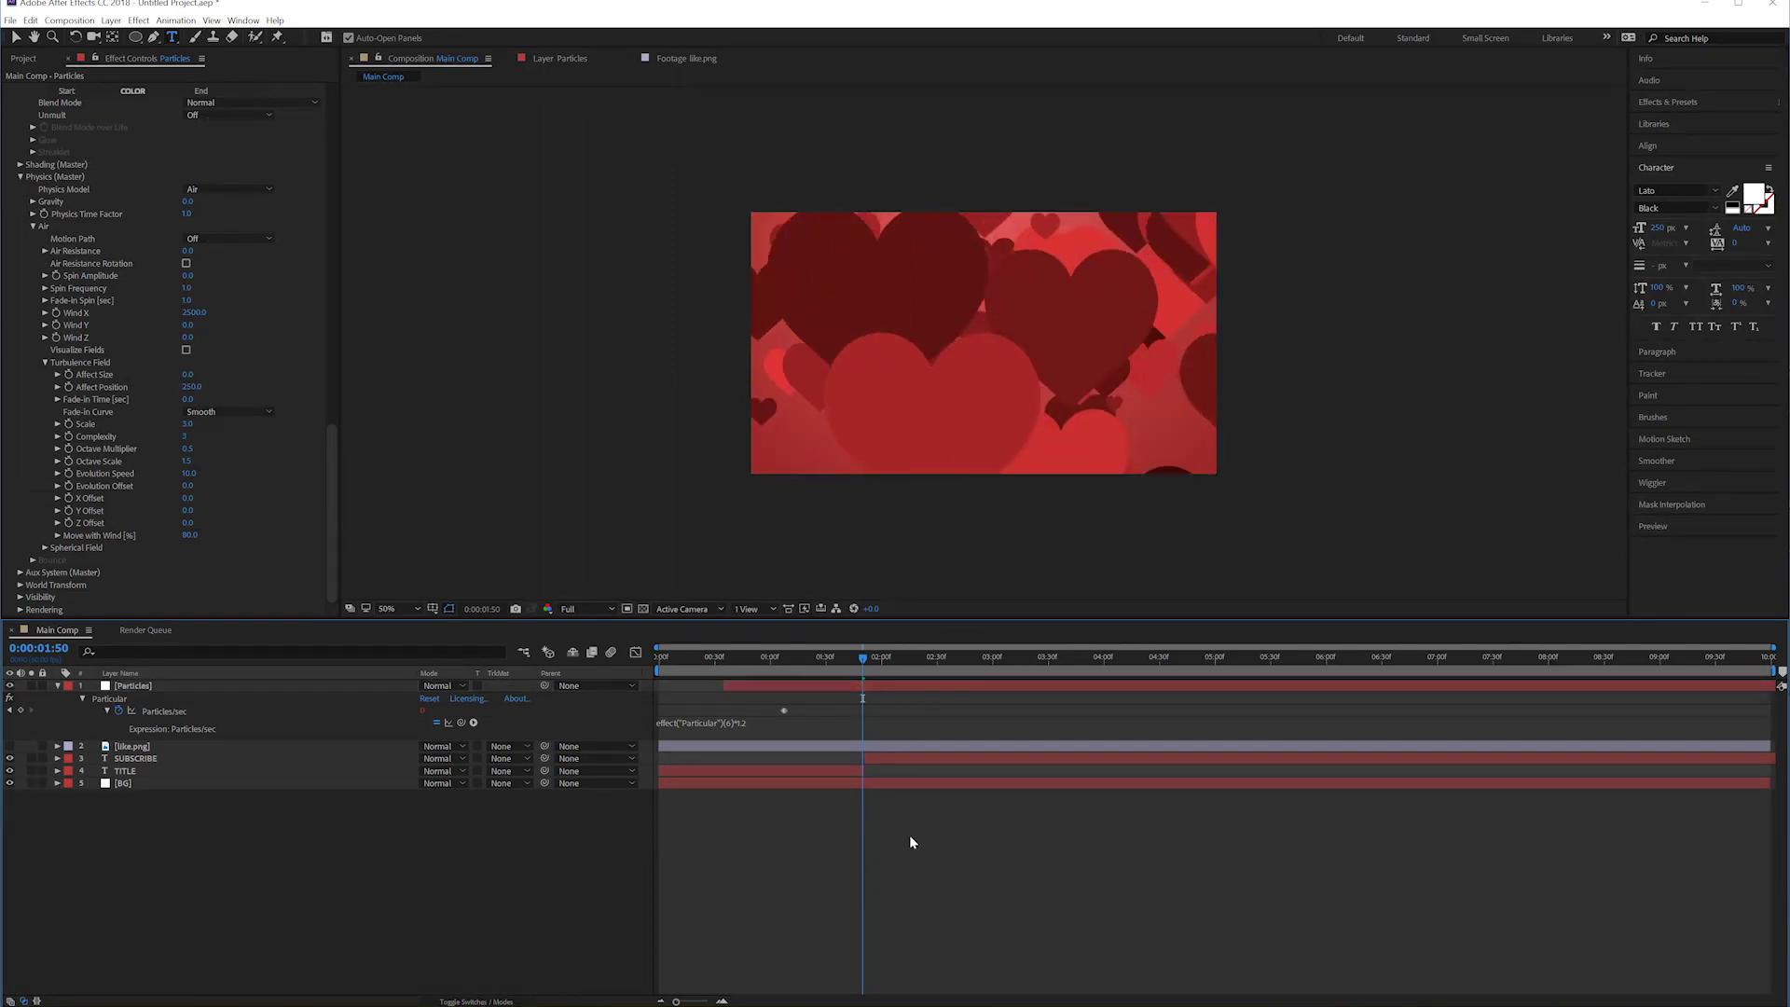